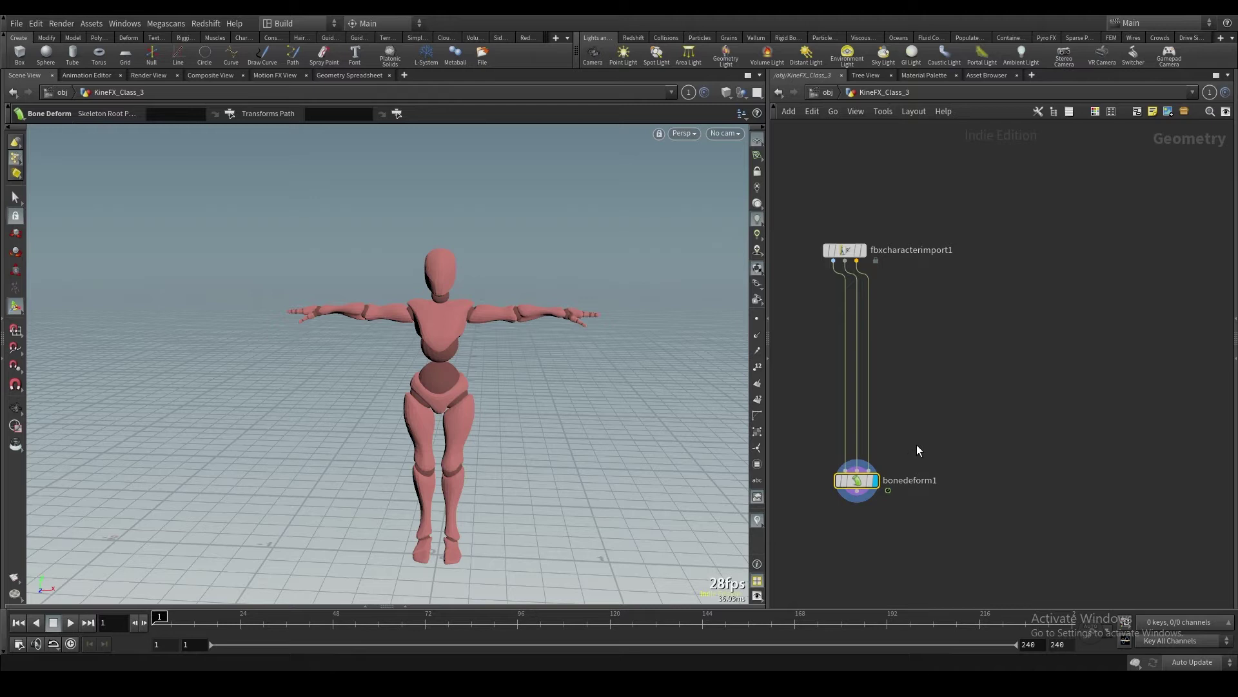
Insert a Rig Pose node on the wire between the FBX character import's third output and the bone deform node
key("Tab")
type("rig")
key("Return")
key("Escape")
key("Tab")
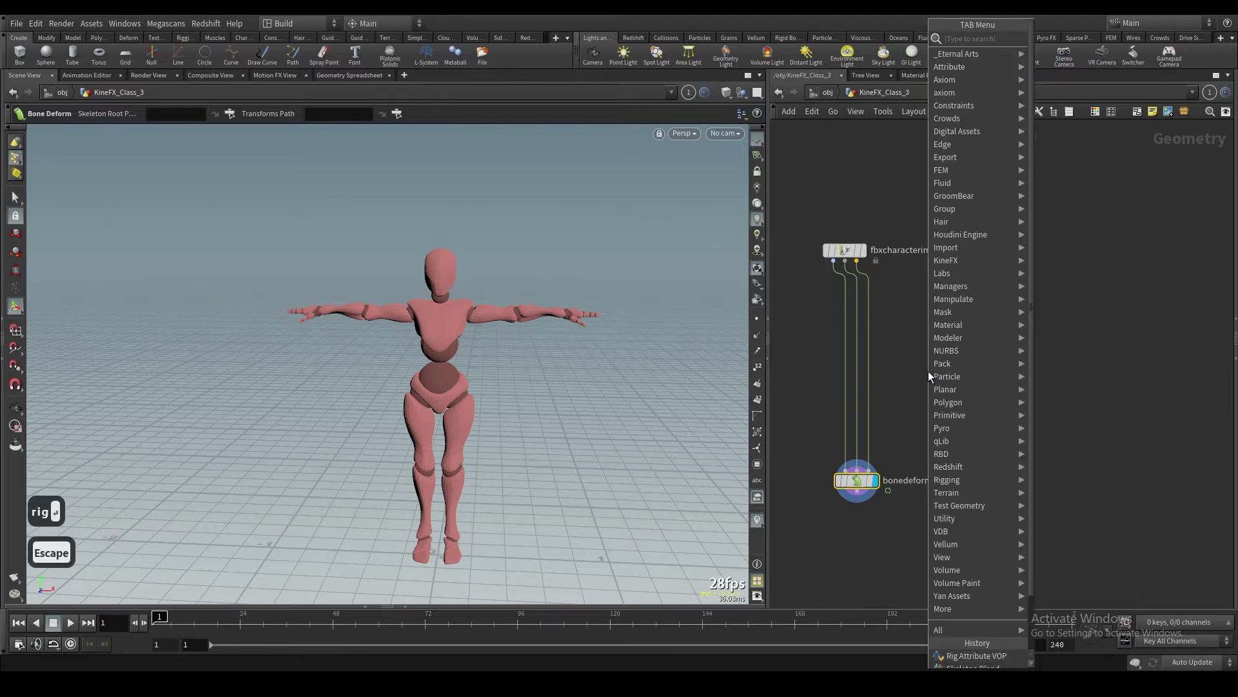
type("rig")
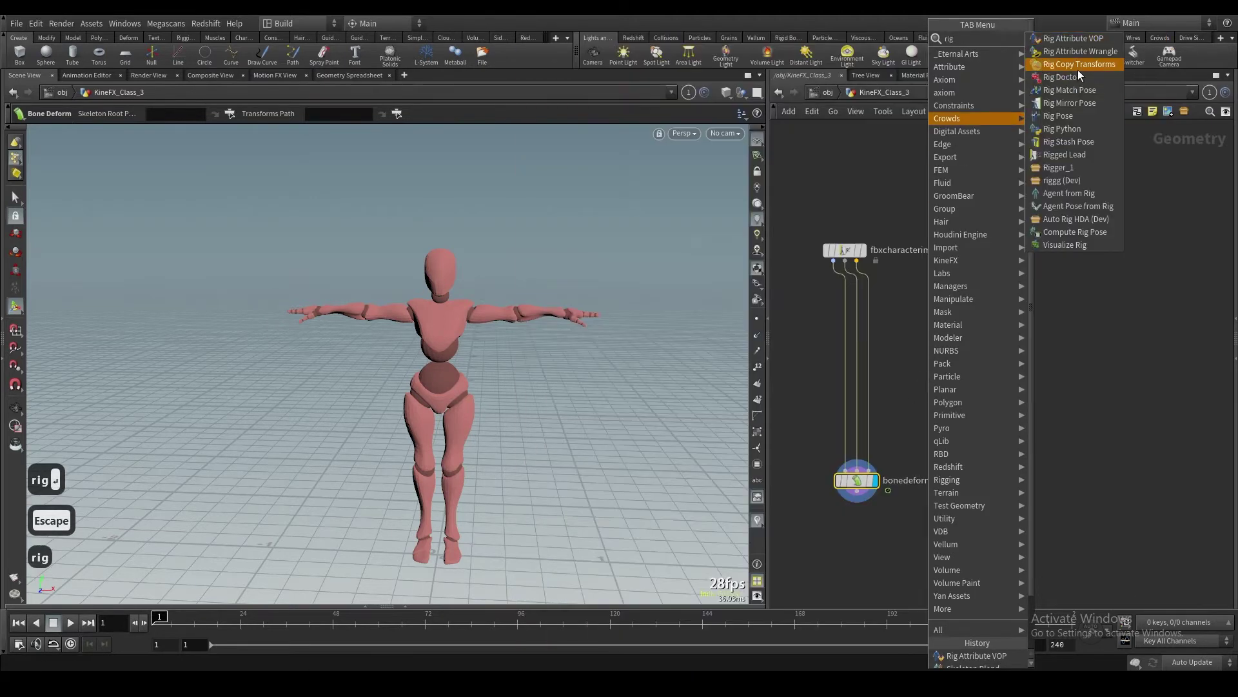
left_click(1074, 122)
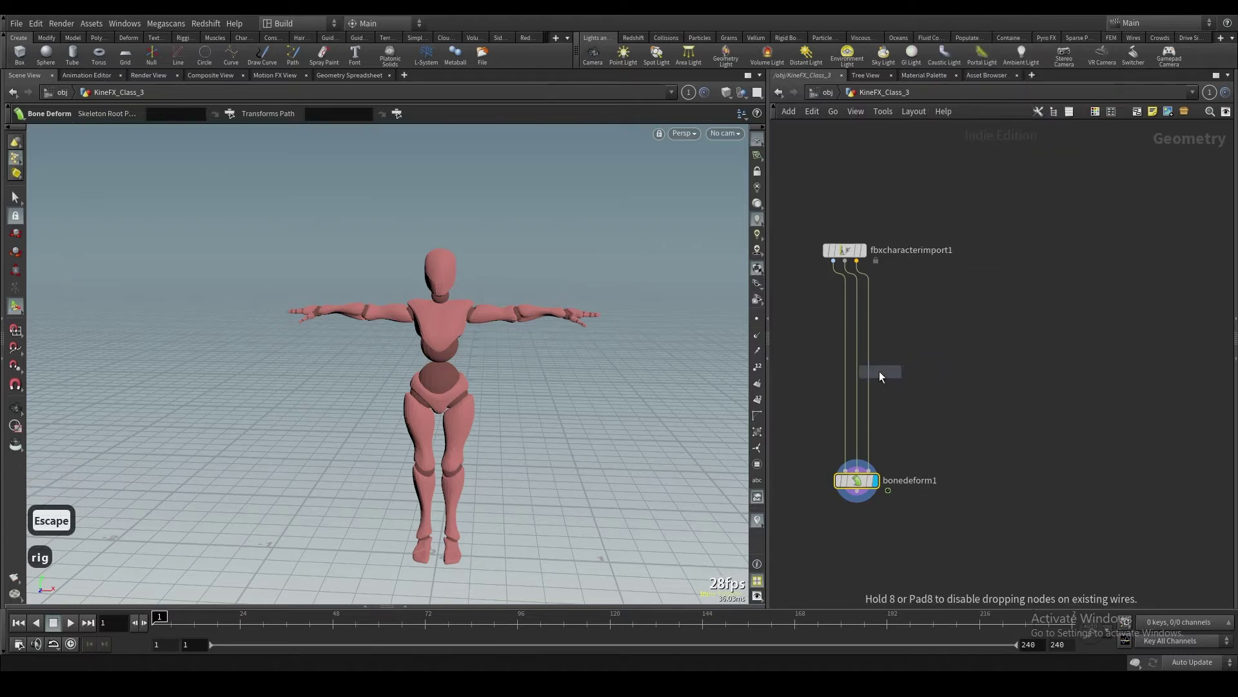
left_click(869, 367)
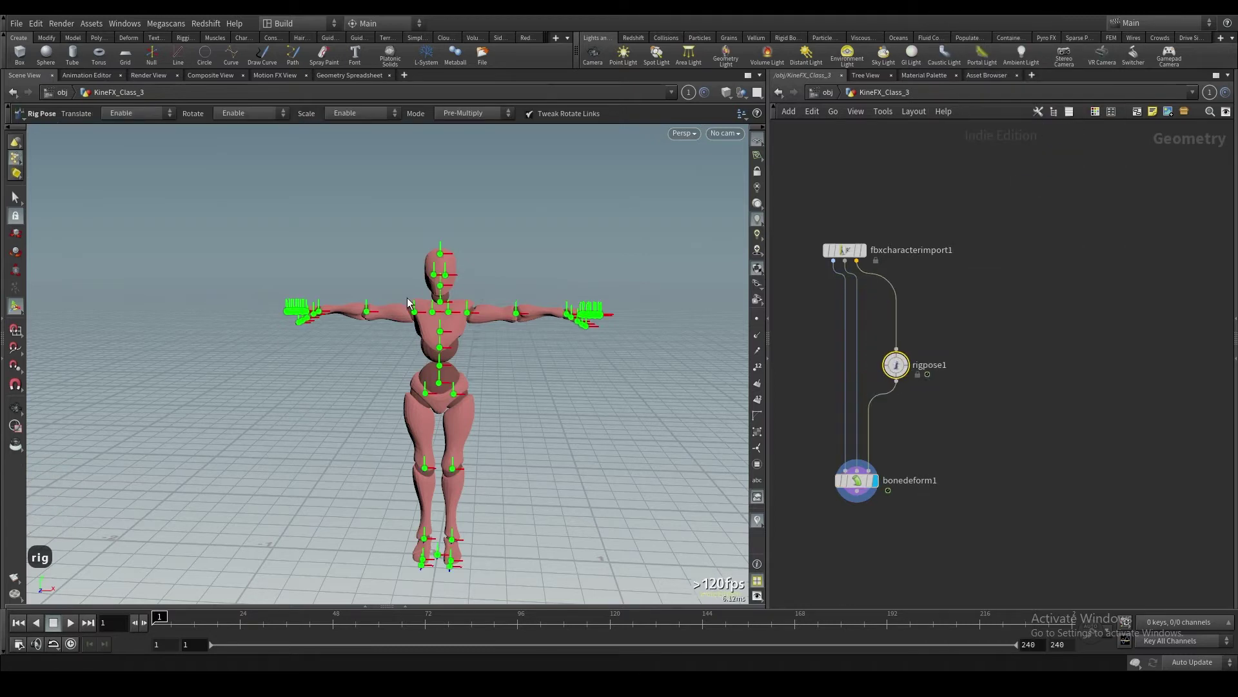
Rotate the character's left arm downward at the shoulder joint and bend it further at the elbow joint
scroll(408, 296, "up", 5)
left_click(464, 319)
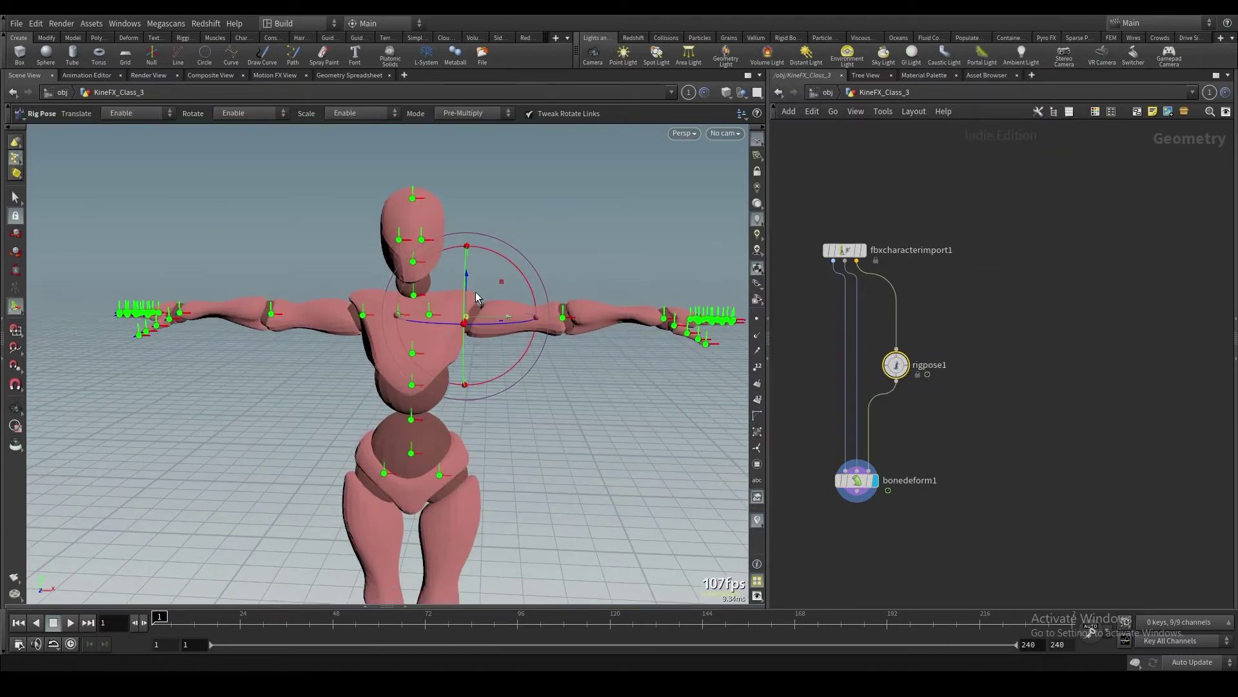
left_click_drag(475, 291, 509, 279, "alt")
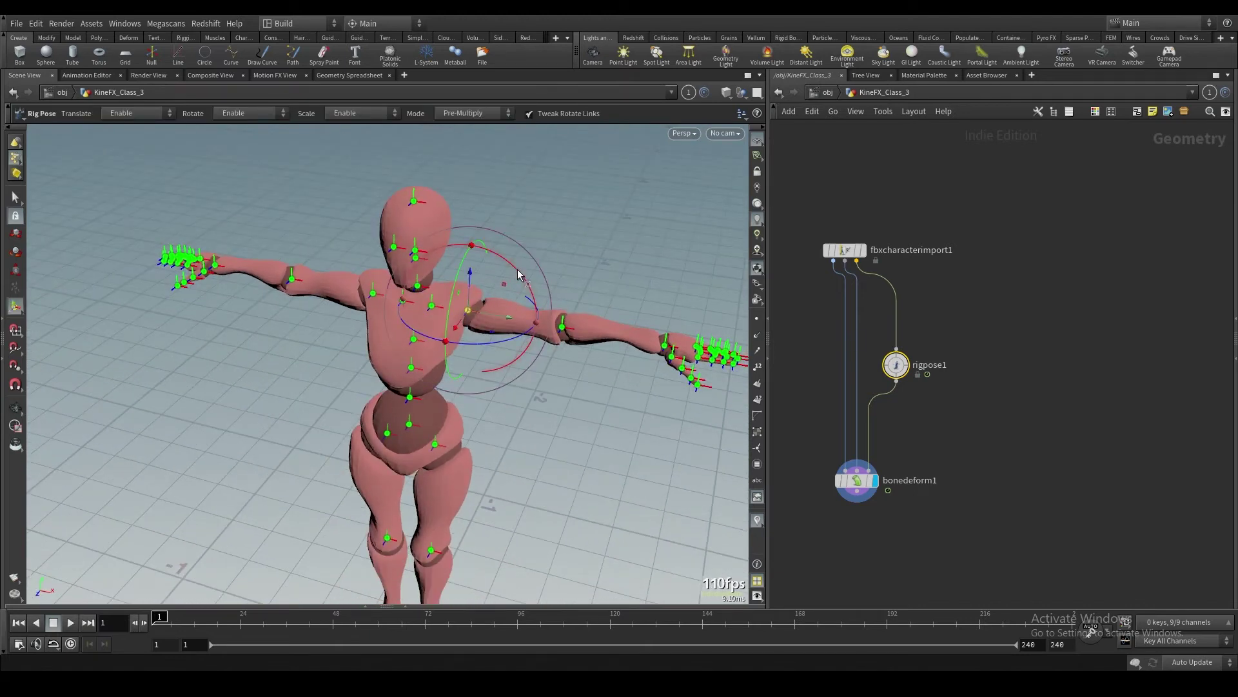
left_click(469, 313)
left_click_drag(507, 267, 547, 373)
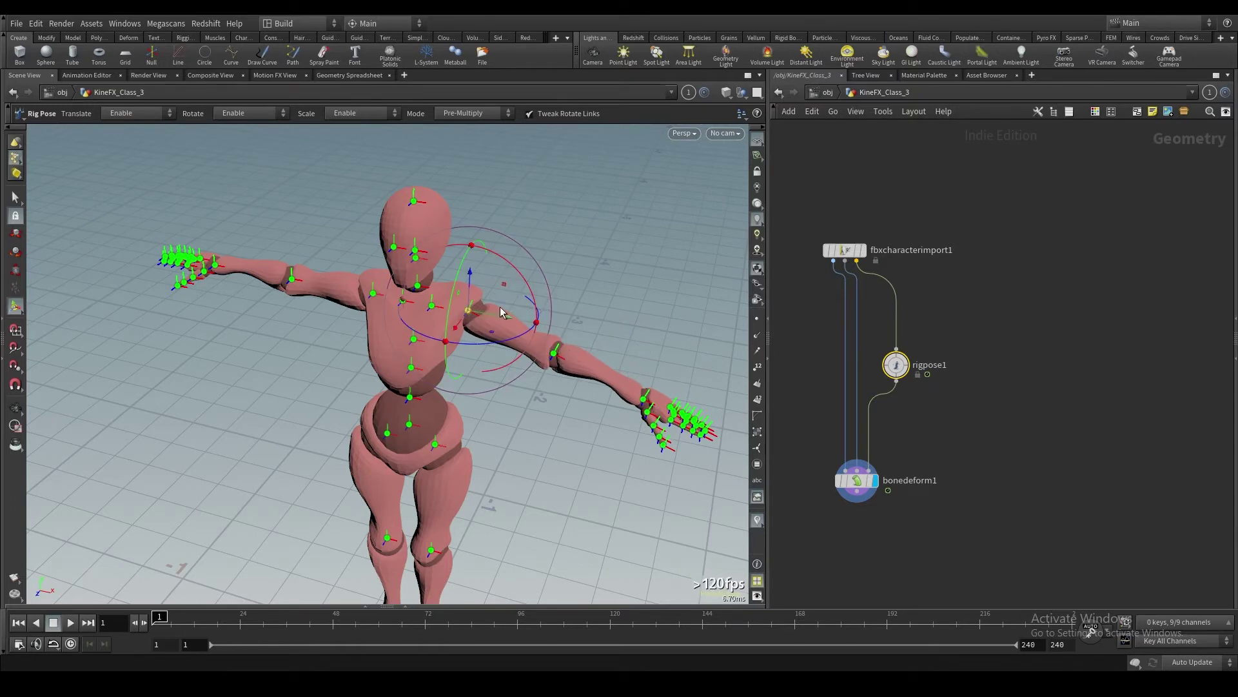
left_click(555, 352)
left_click_drag(593, 312, 611, 336)
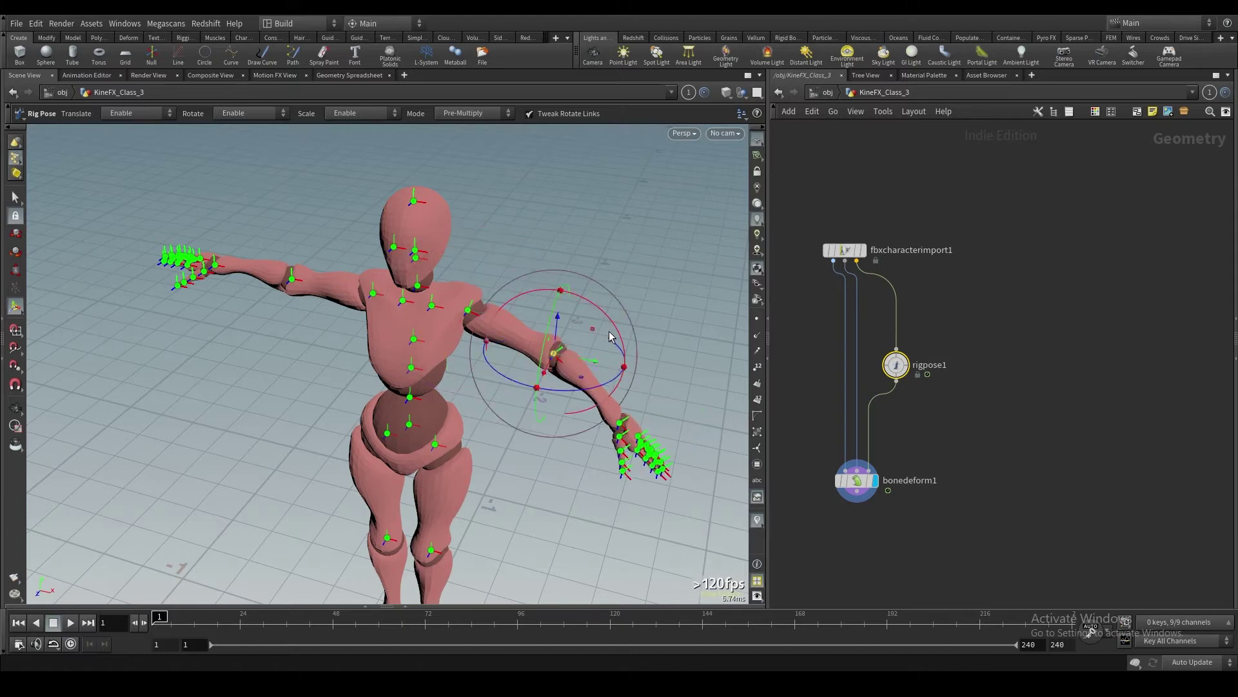
Rotate the character's left hand downward at the wrist joint
left_click(702, 385)
left_click(619, 423)
left_click(657, 379)
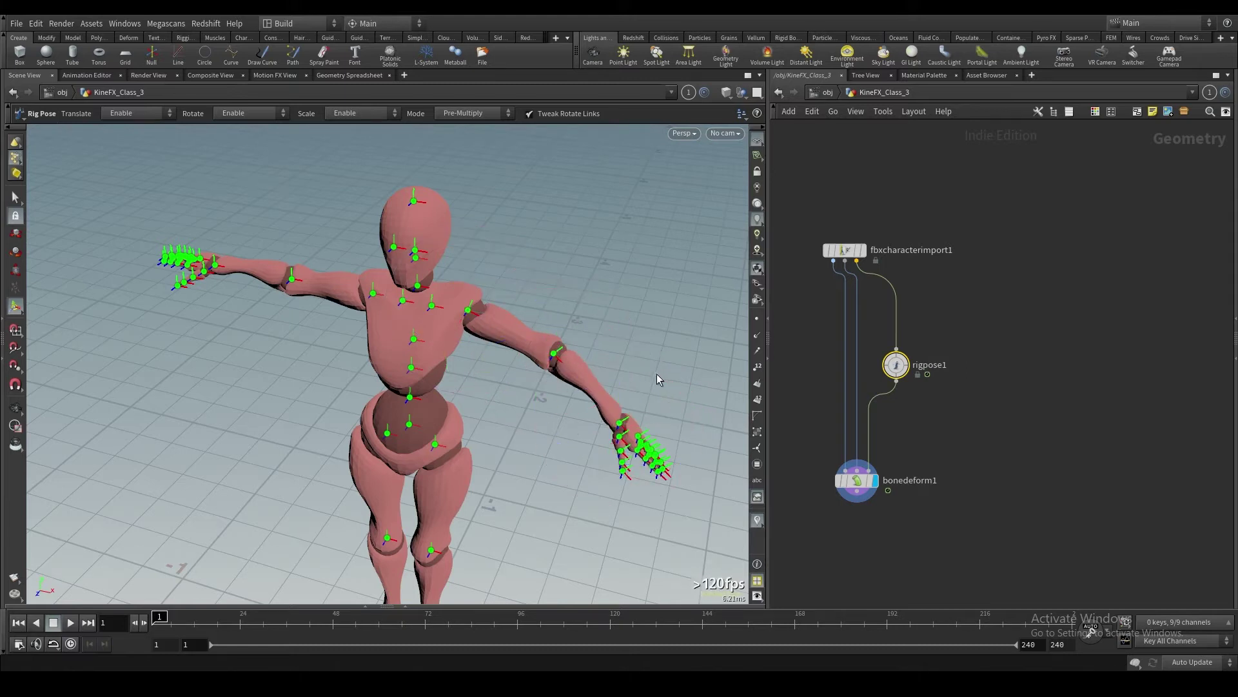
left_click(619, 422)
left_click_drag(650, 367, 661, 398)
key("space")
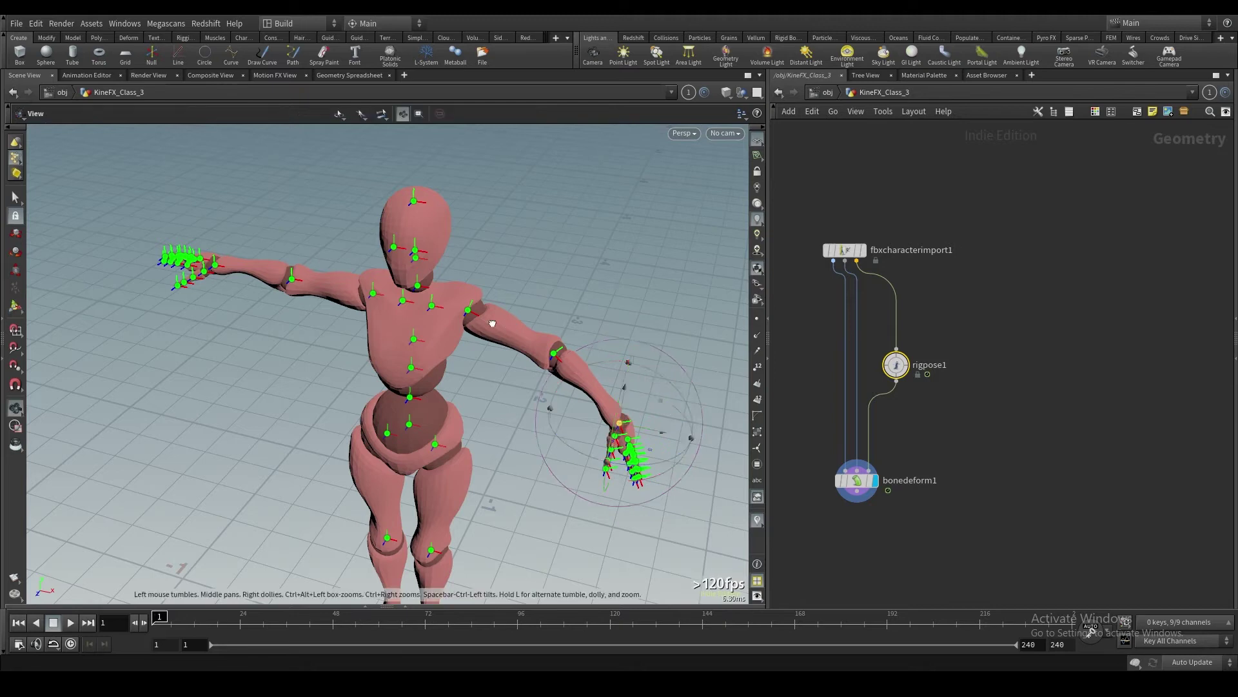
left_click_drag(492, 323, 565, 374)
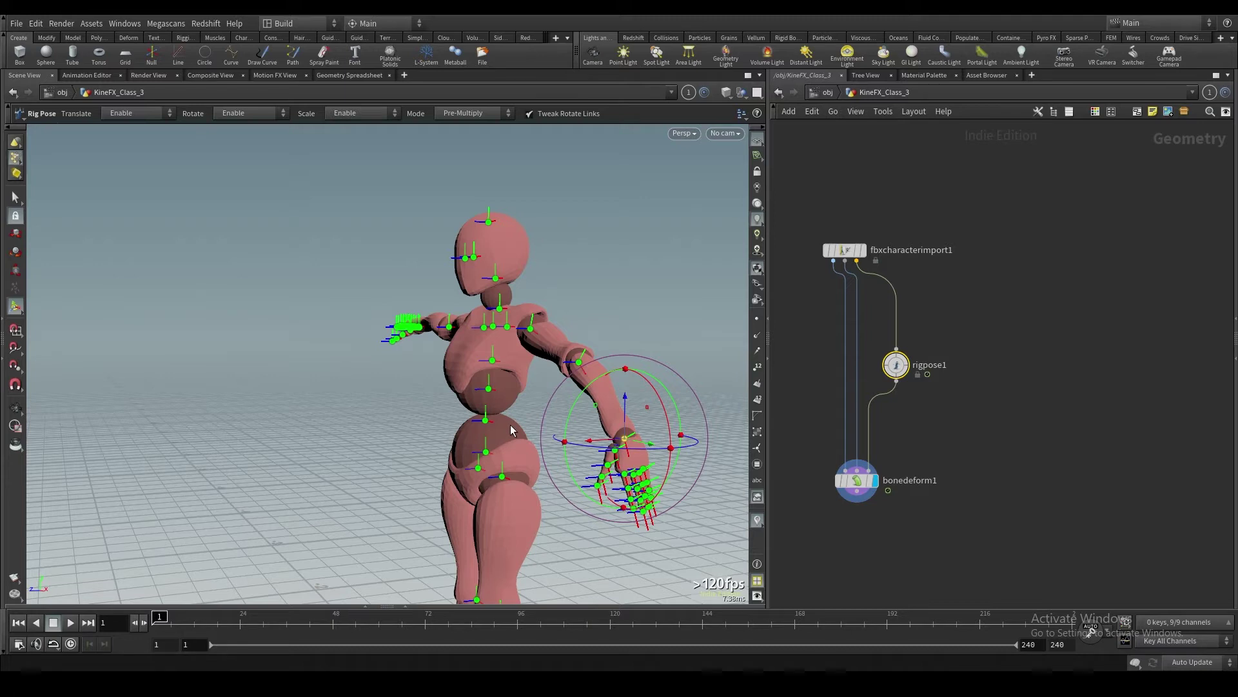
Show the Rig Pose node's parameters and clear all its transformations
key("p")
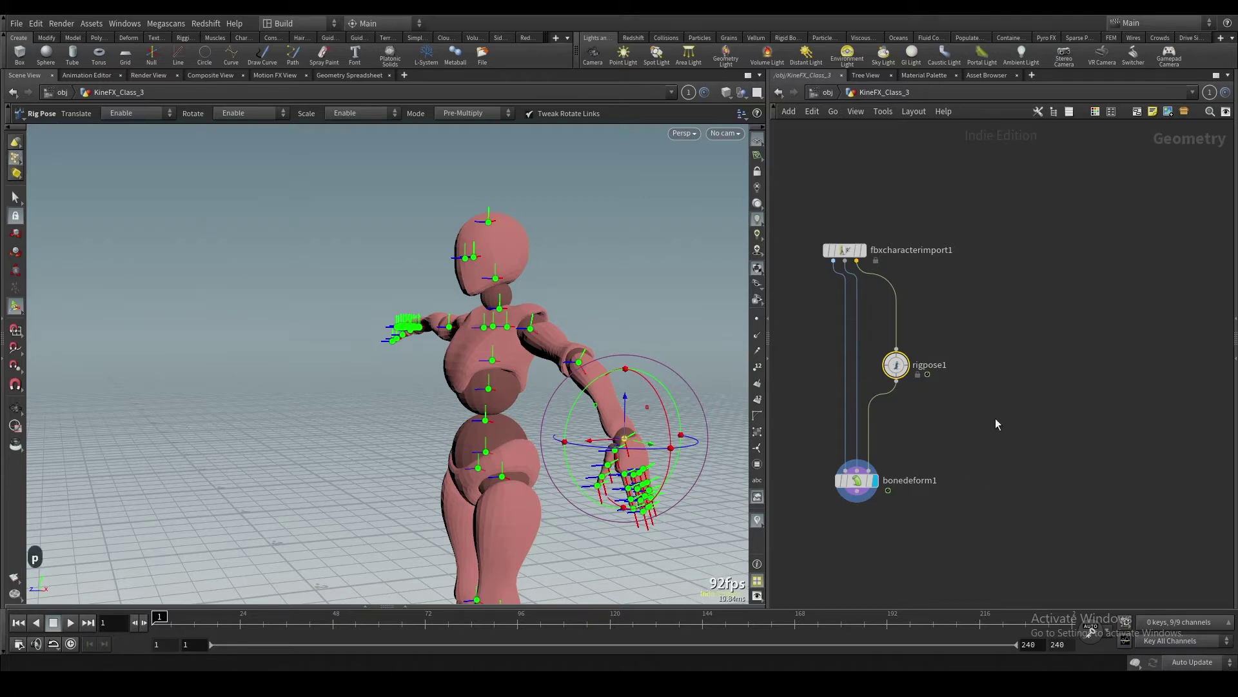
scroll(1006, 345, "up", 5)
left_click(1134, 226)
left_click_drag(580, 329, 611, 370, "alt")
middle_click_drag(611, 370, 476, 308, "alt")
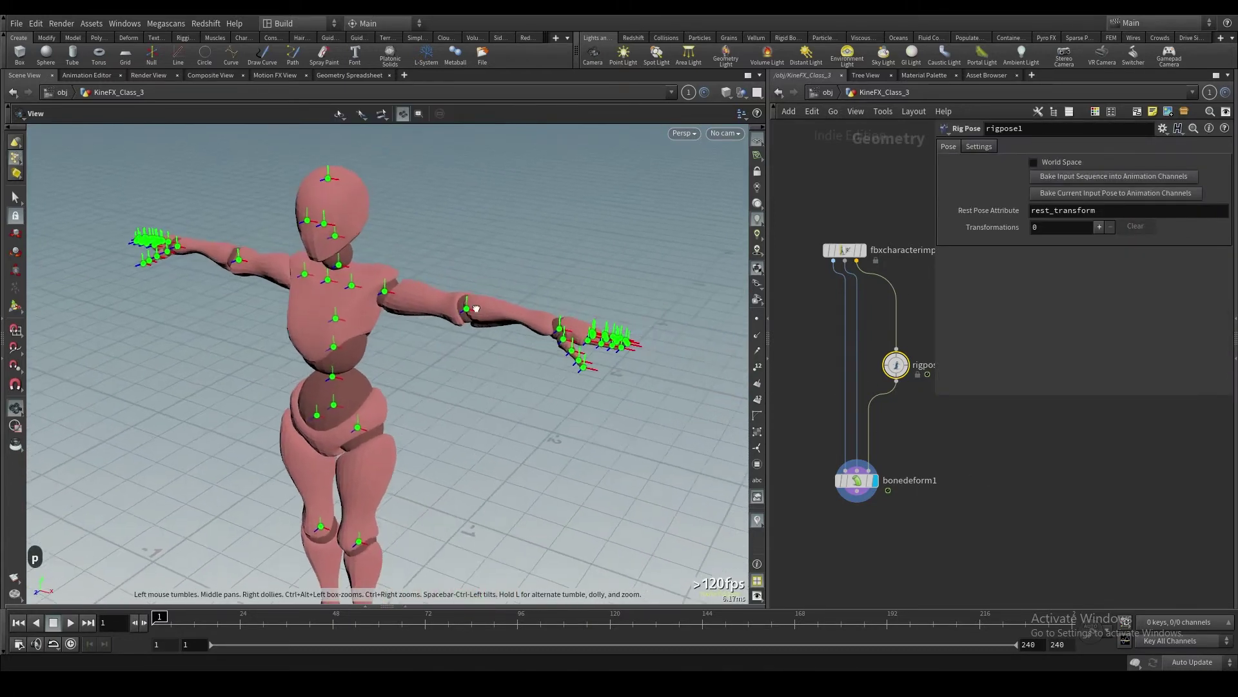
Select the left hand joint and move it away from the forearm, about 22.9 units in Z
left_click_drag(476, 309, 550, 334, "alt")
left_click(557, 313)
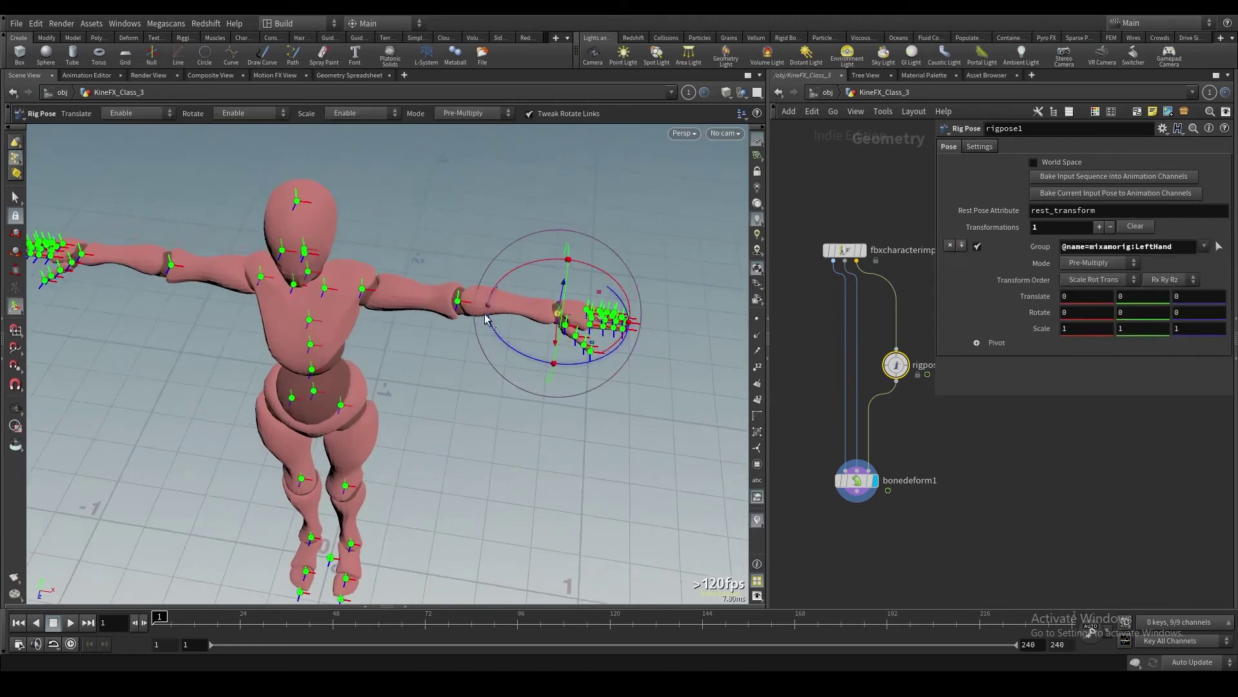
key("Escape")
left_click_drag(590, 339, 540, 333)
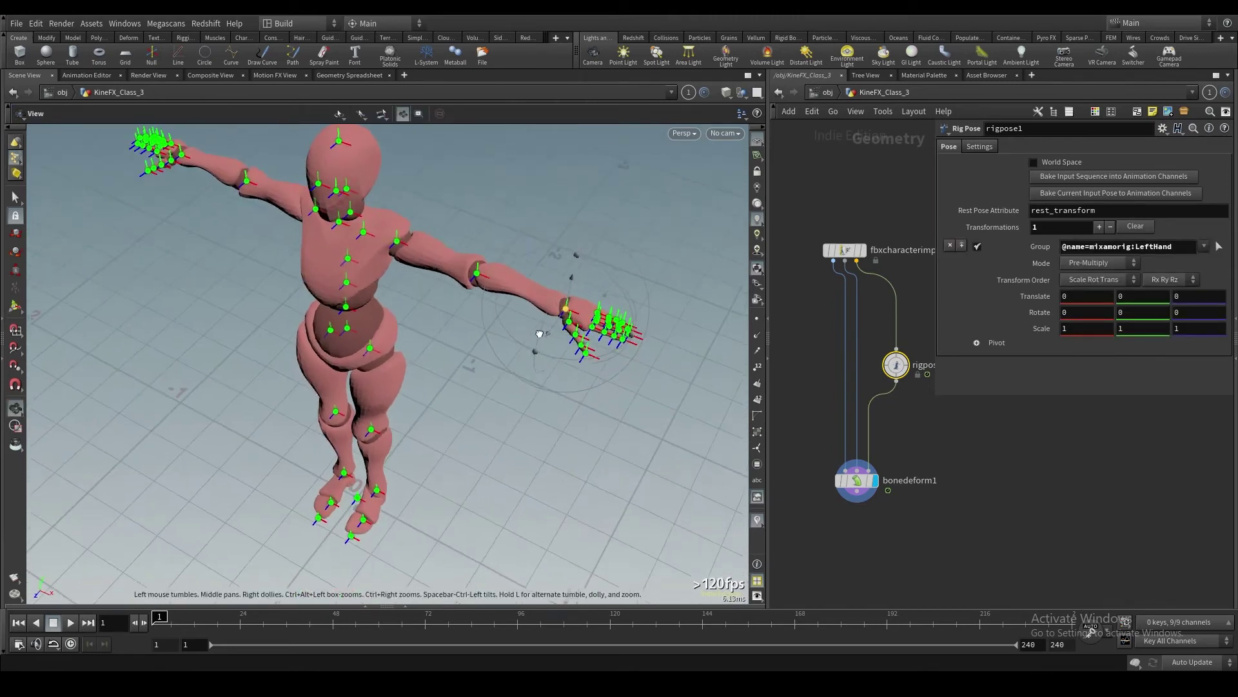
scroll(539, 333, "up", 5)
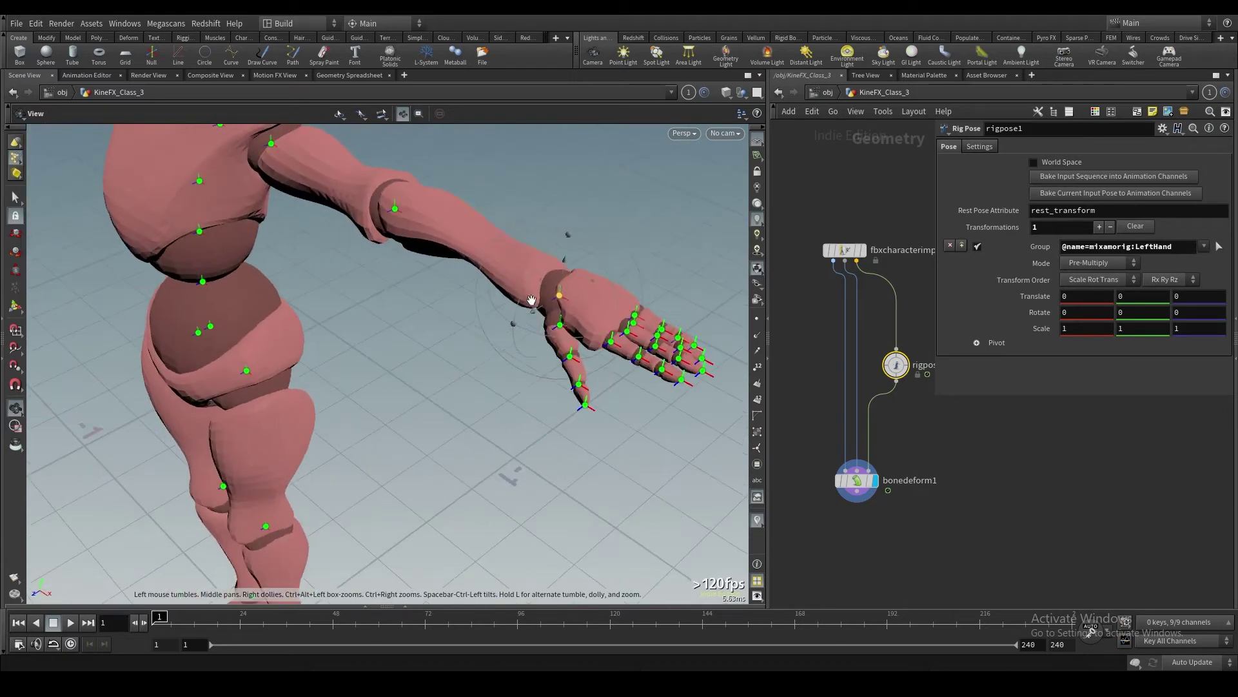
key("Return")
left_click(563, 315)
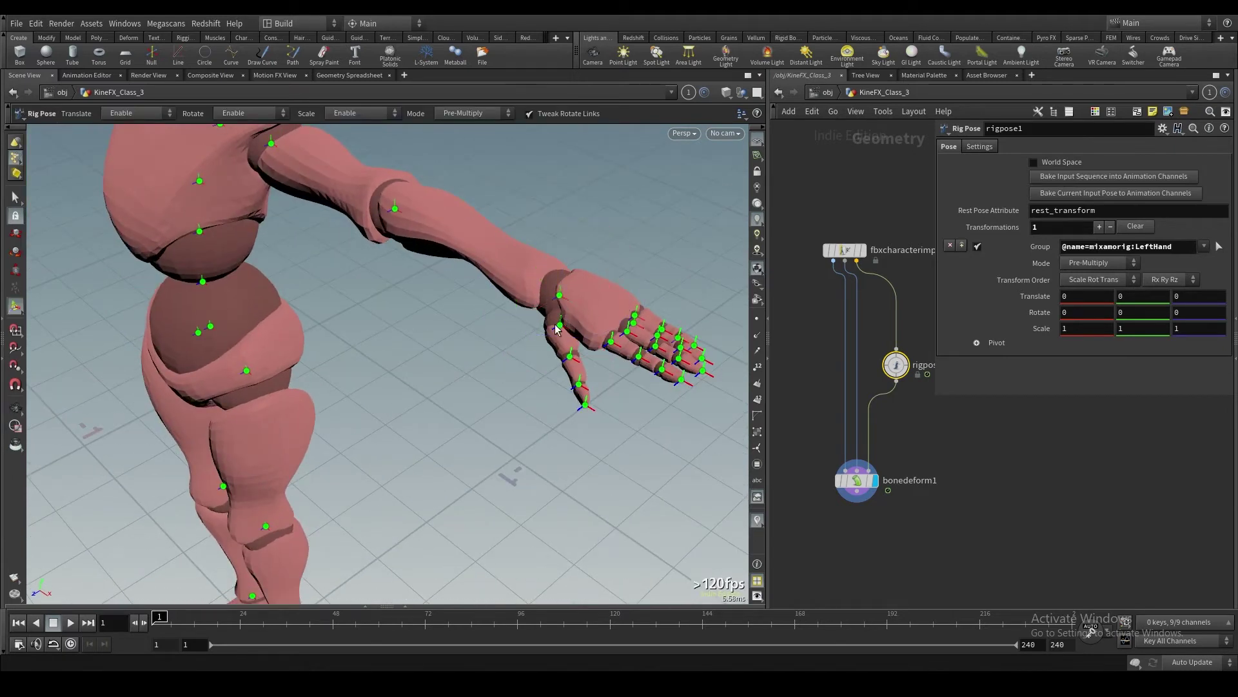
left_click(559, 295)
left_click_drag(543, 310, 402, 390)
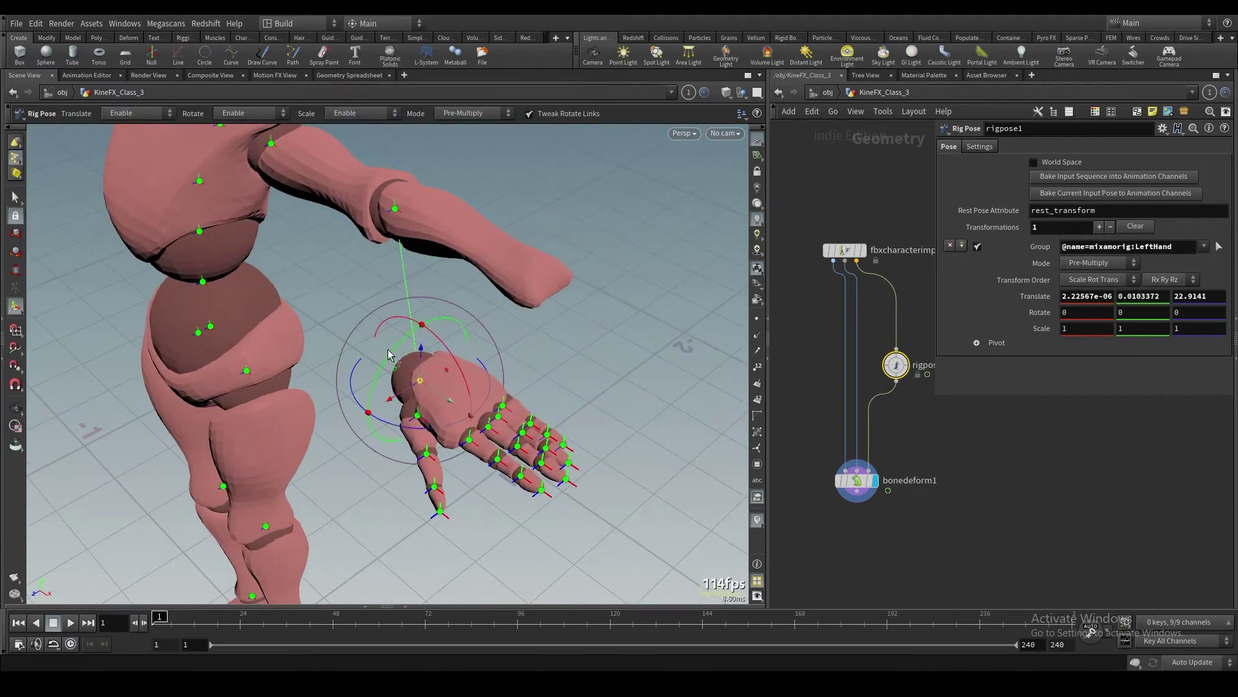
Rotate the detached left hand about -30 degrees around Y
scroll(384, 282, "down", 4)
left_click_drag(384, 282, 441, 363, "alt")
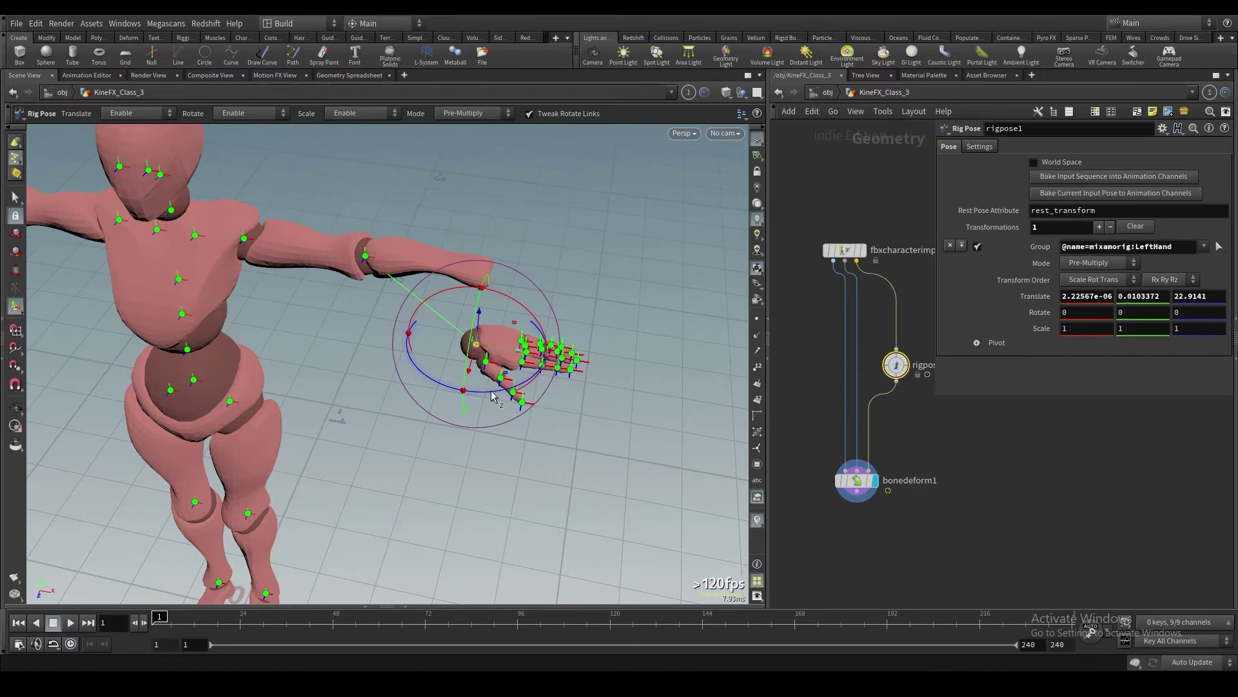
left_click_drag(496, 389, 493, 369)
scroll(919, 415, "down", 1)
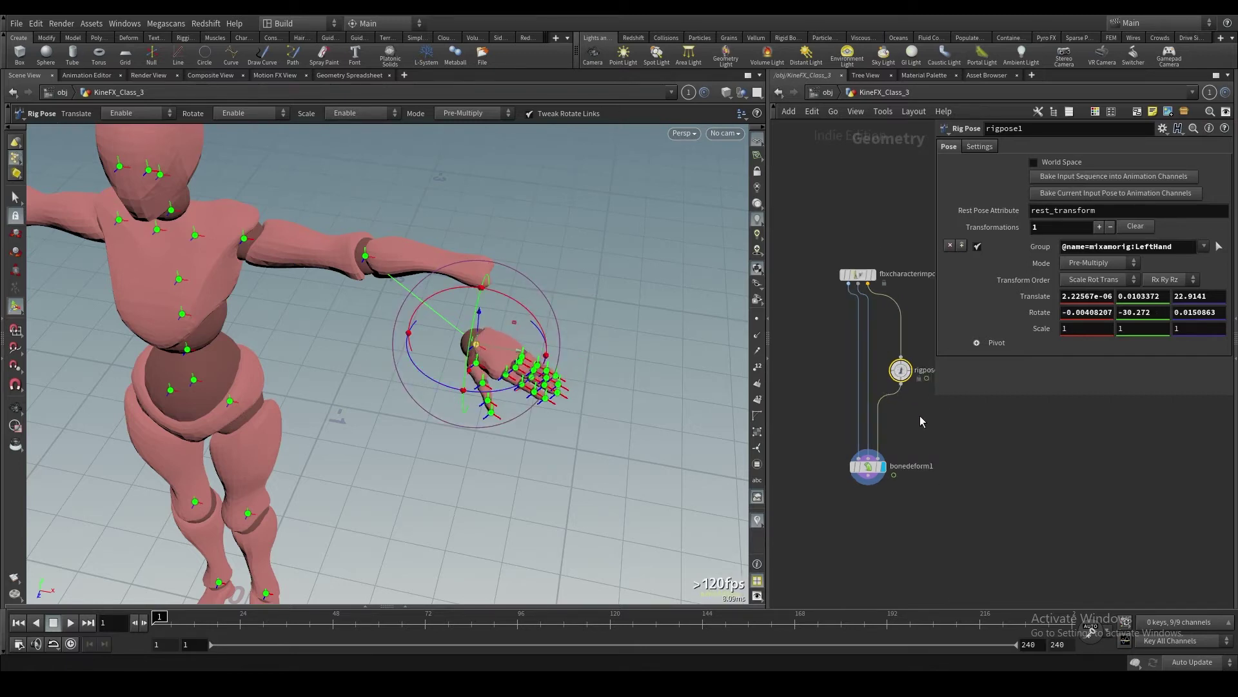
middle_click_drag(920, 415, 886, 411)
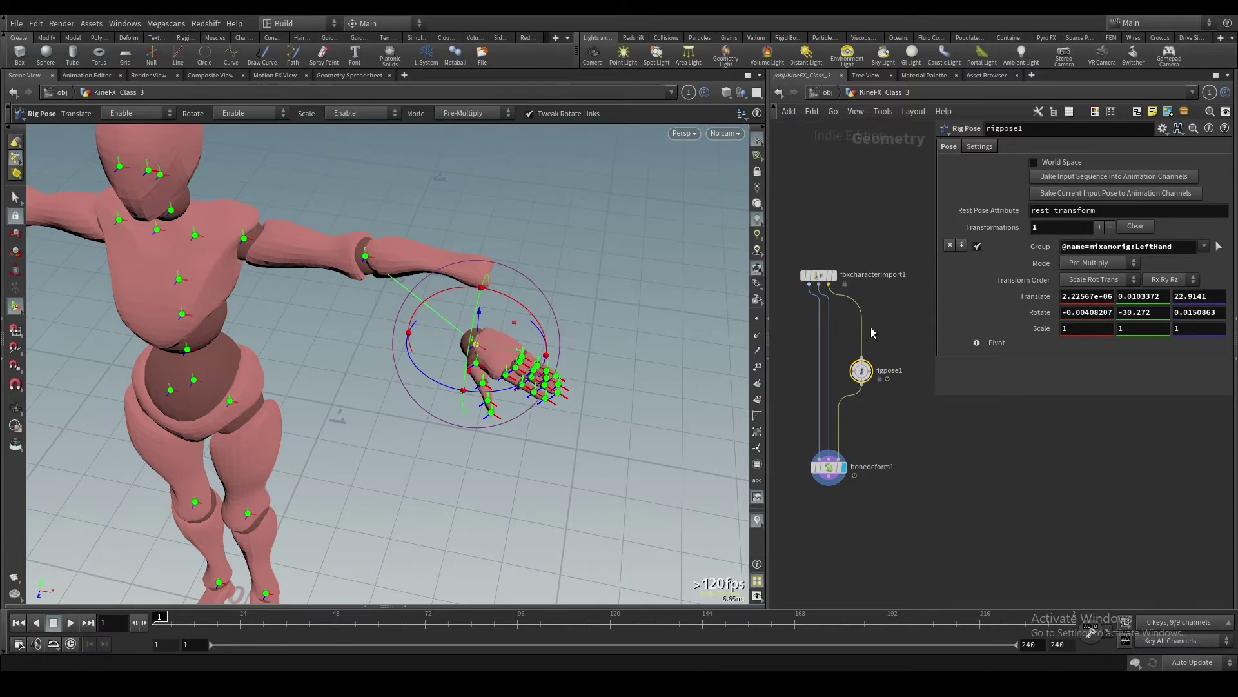
Delete the Rig Pose node and hide the node parameters
key("Delete")
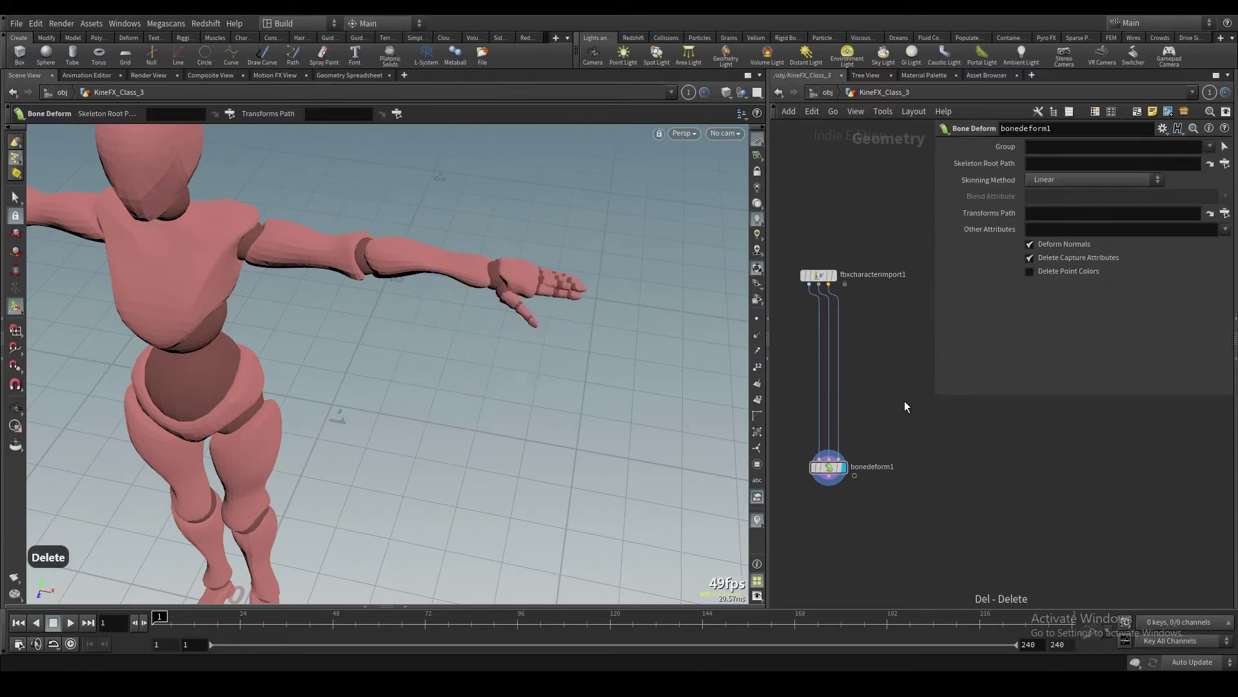
scroll(893, 400, "down", 2)
key("p")
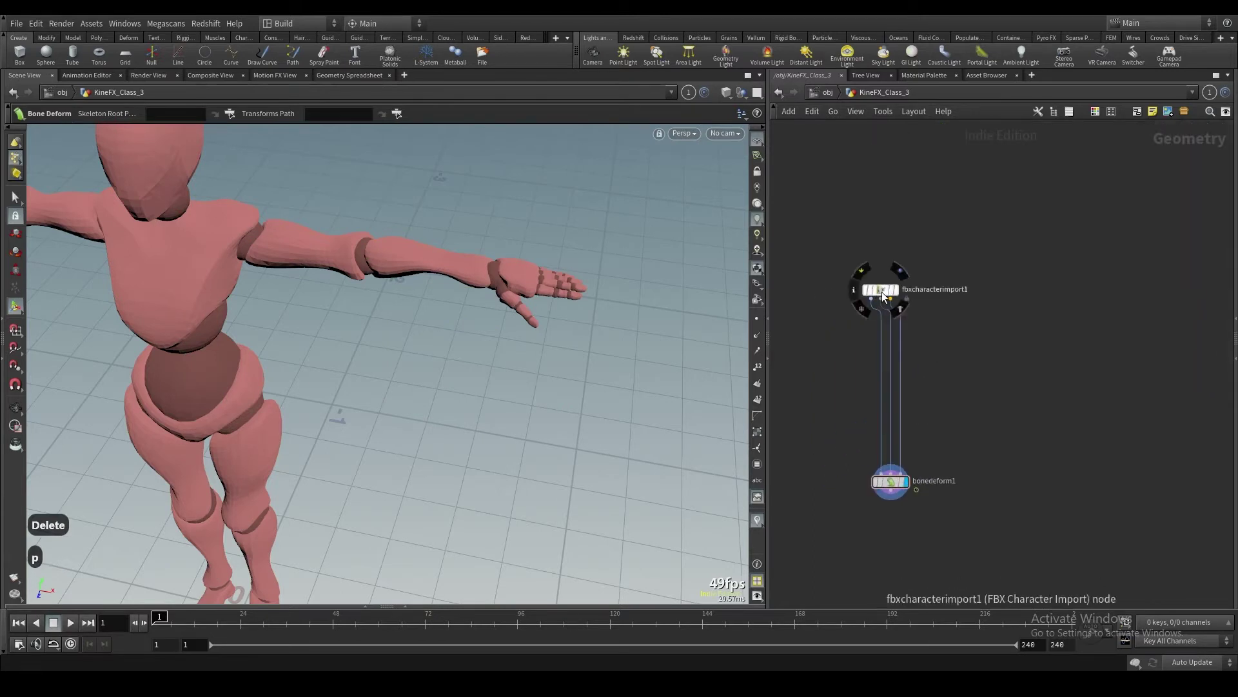
scroll(929, 367, "up", 2)
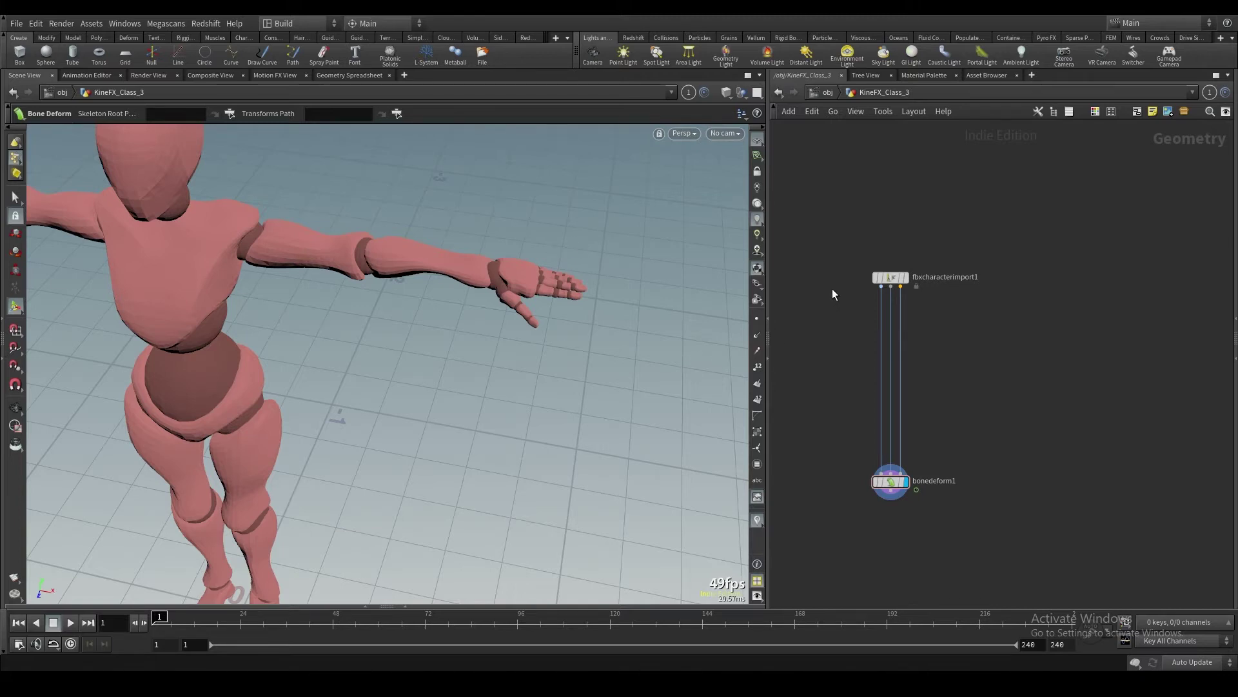
left_click_drag(310, 265, 350, 271, "alt")
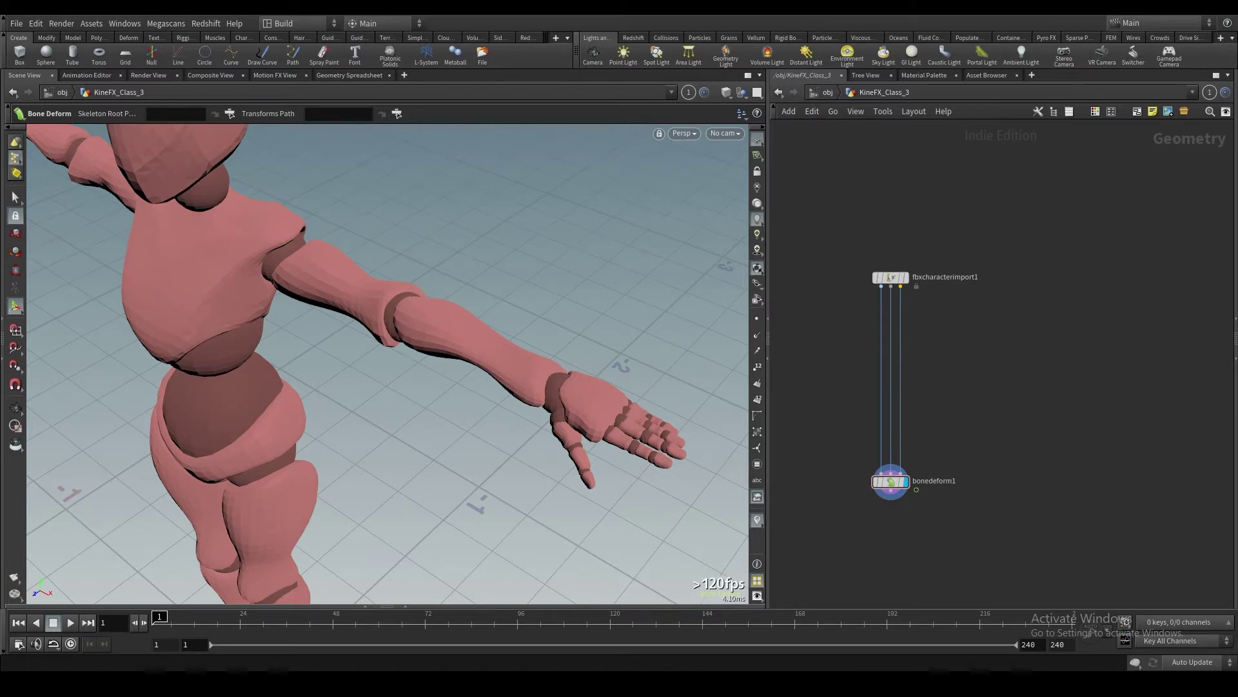
key("Delete")
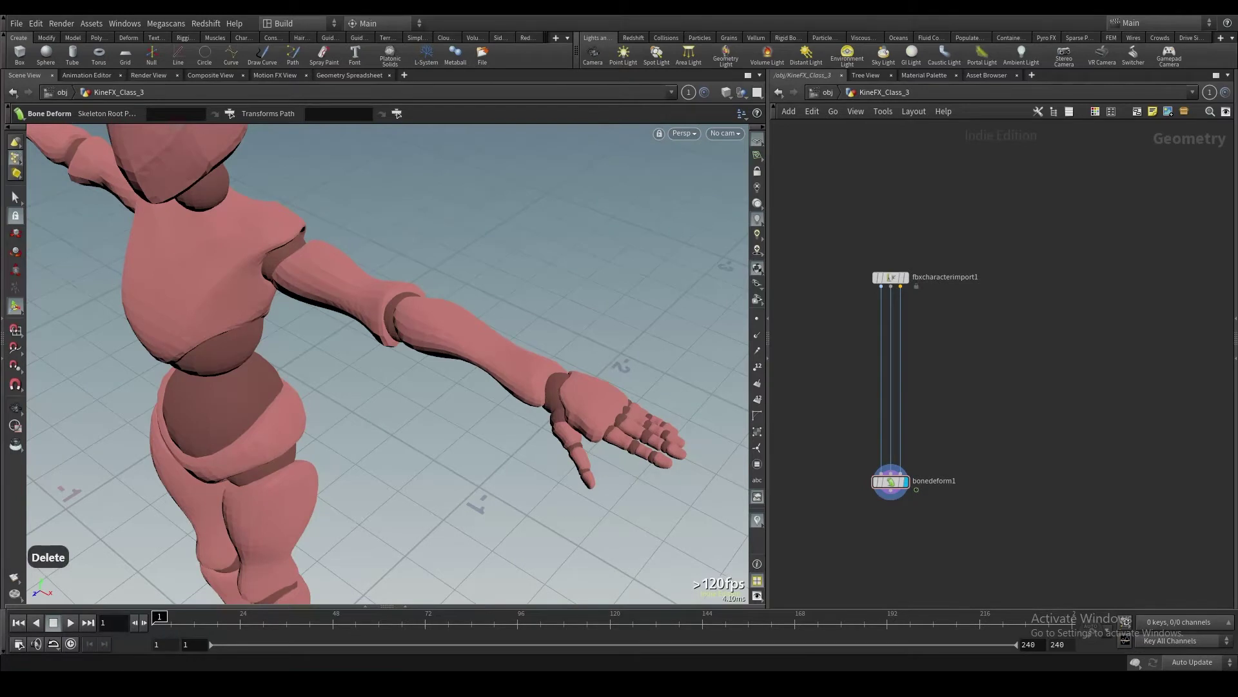
right_click_drag(332, 385, 219, 346, "alt")
left_click_drag(219, 346, 354, 293, "alt")
middle_click_drag(354, 293, 415, 301, "alt")
scroll(965, 370, "up", 1)
middle_click_drag(965, 370, 976, 366)
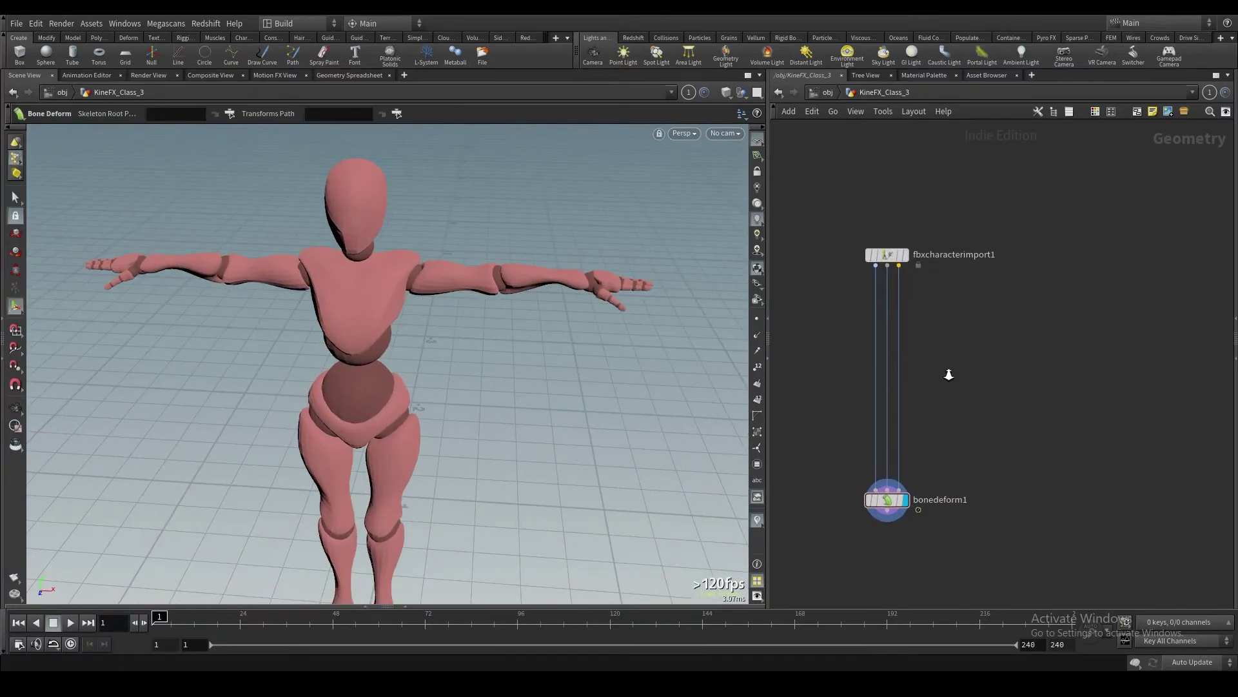
right_click(947, 372)
left_click(927, 367)
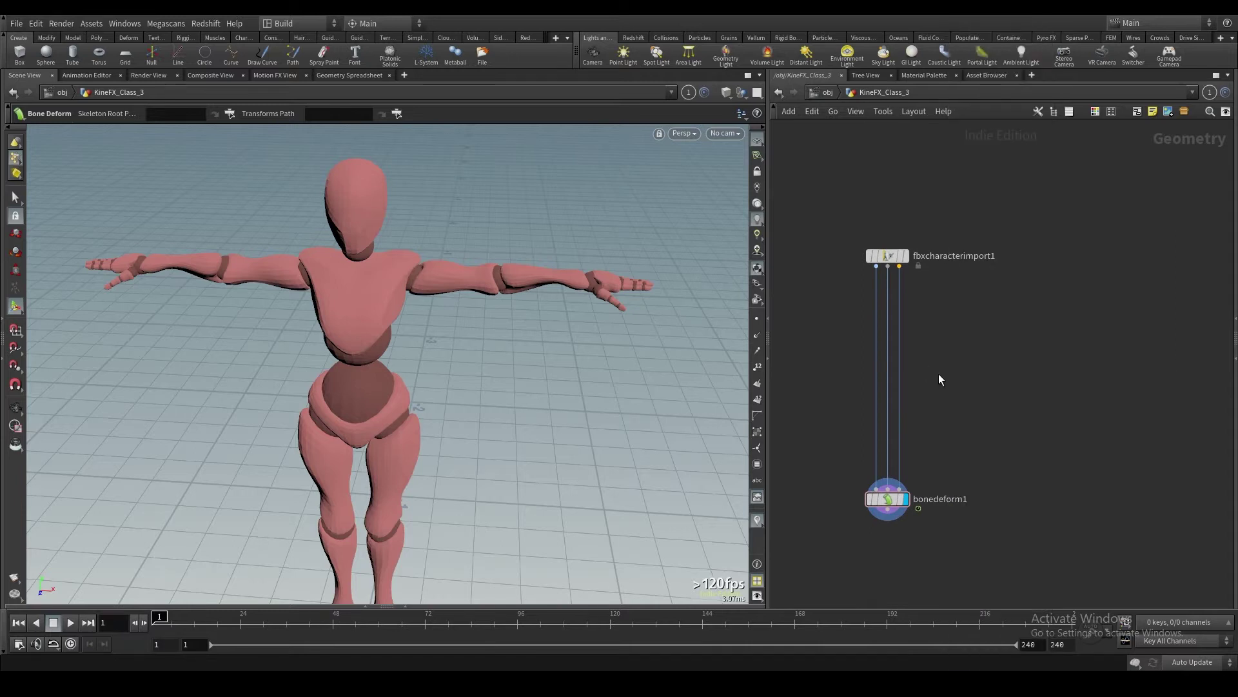
Add an IK Chains node beside the wires between the FBX character import and the bone deform node
key("Tab")
type("ik")
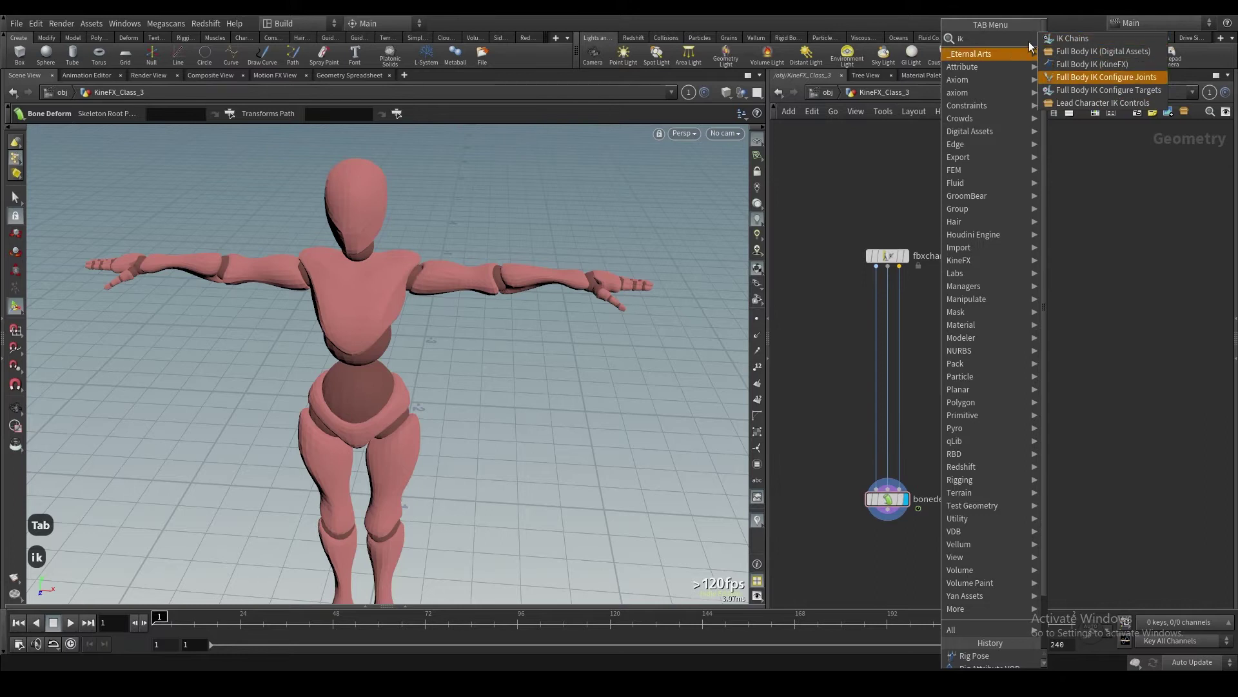
left_click(1075, 38)
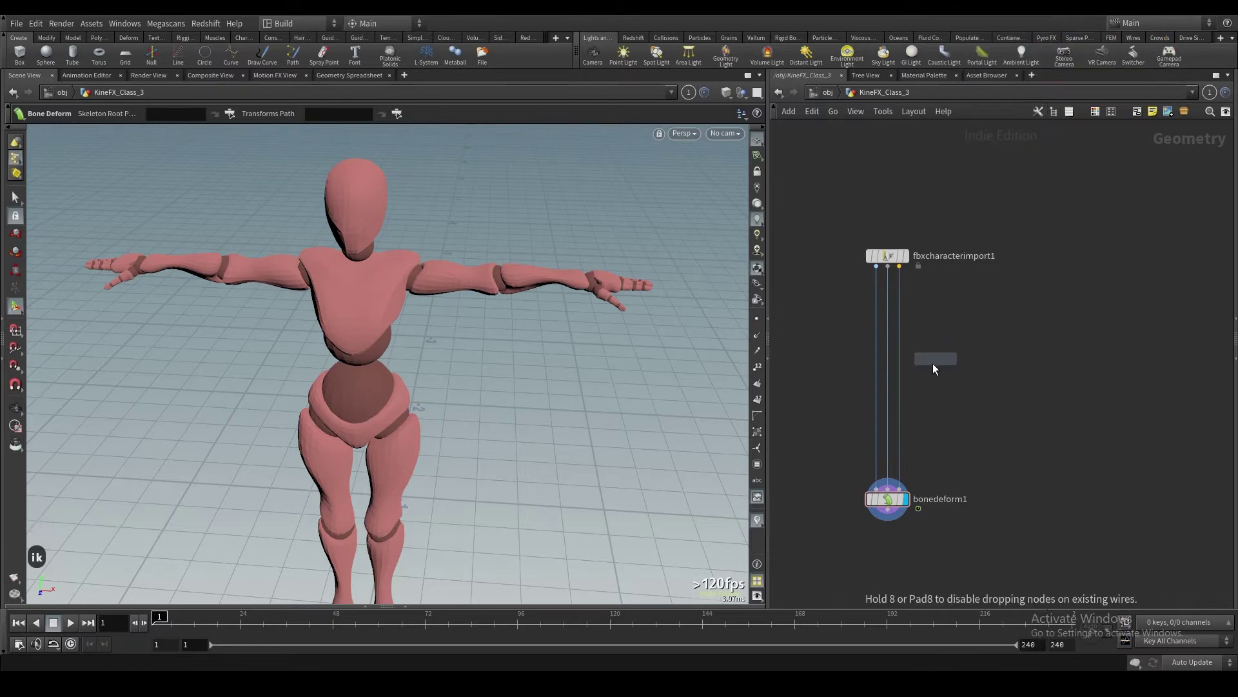
left_click(933, 362)
scroll(932, 355, "up", 3)
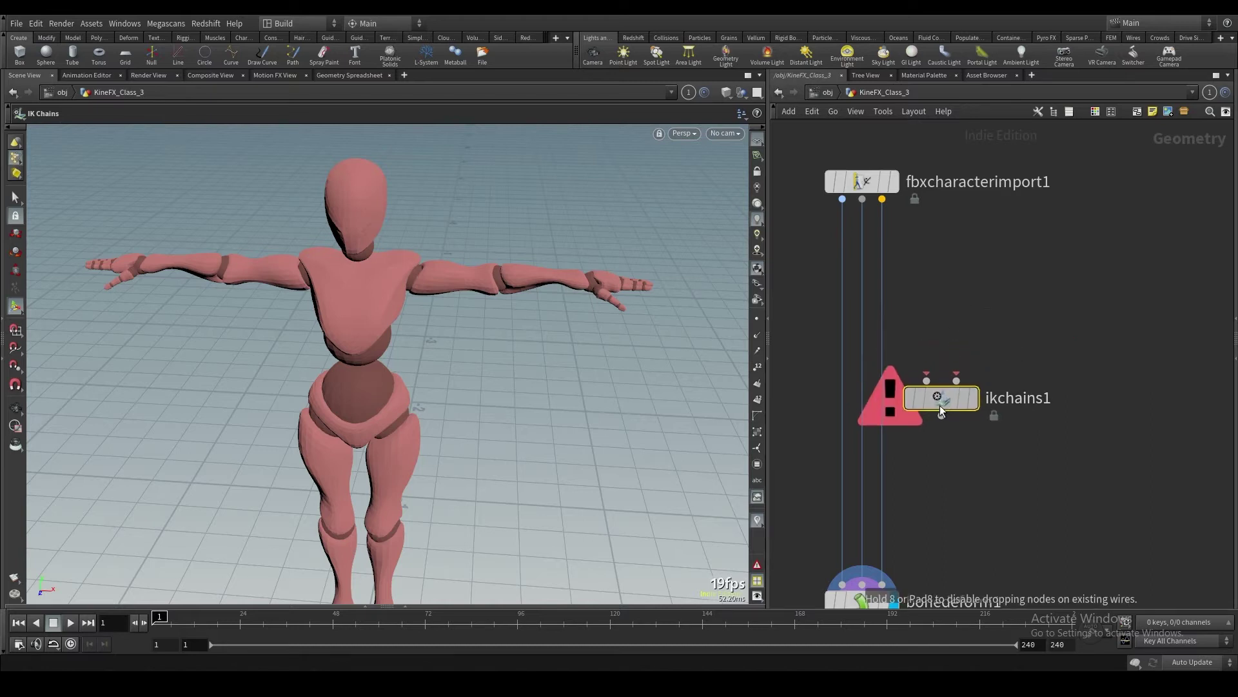
scroll(940, 377, "down", 2)
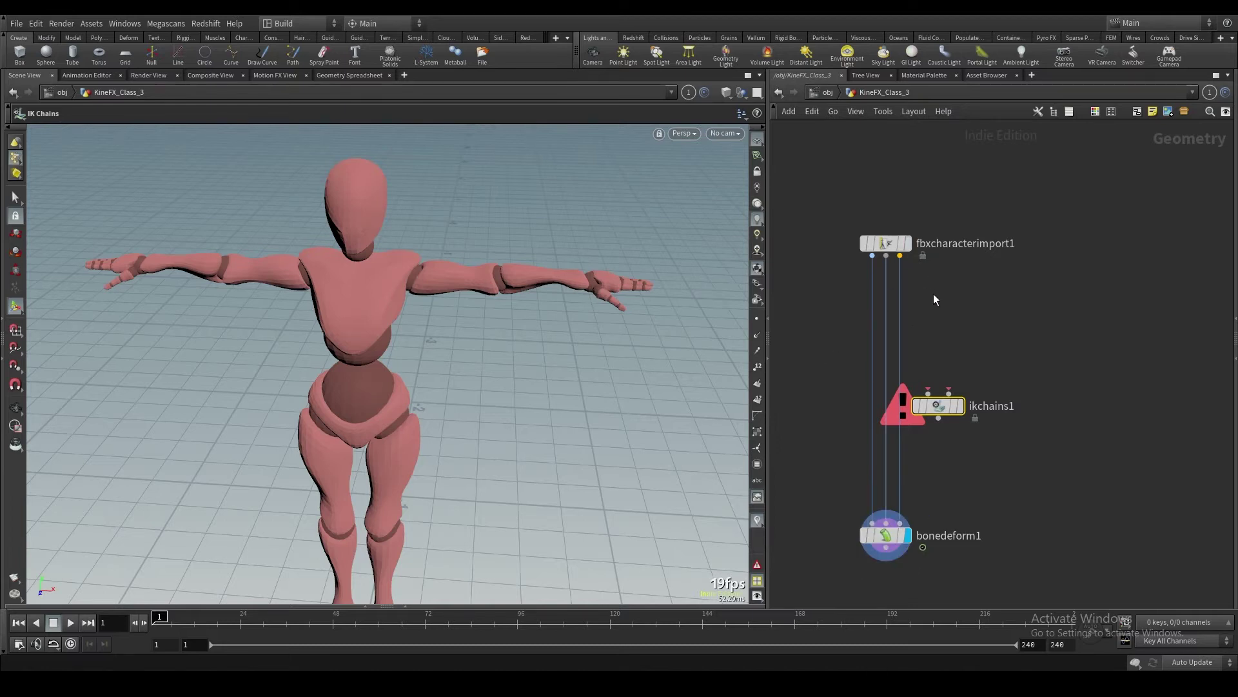
scroll(935, 300, "up", 1)
Add a Rig Pose node beside the wires, above and to one side of the IK Chains node
left_click(877, 233)
key("p")
key("p")
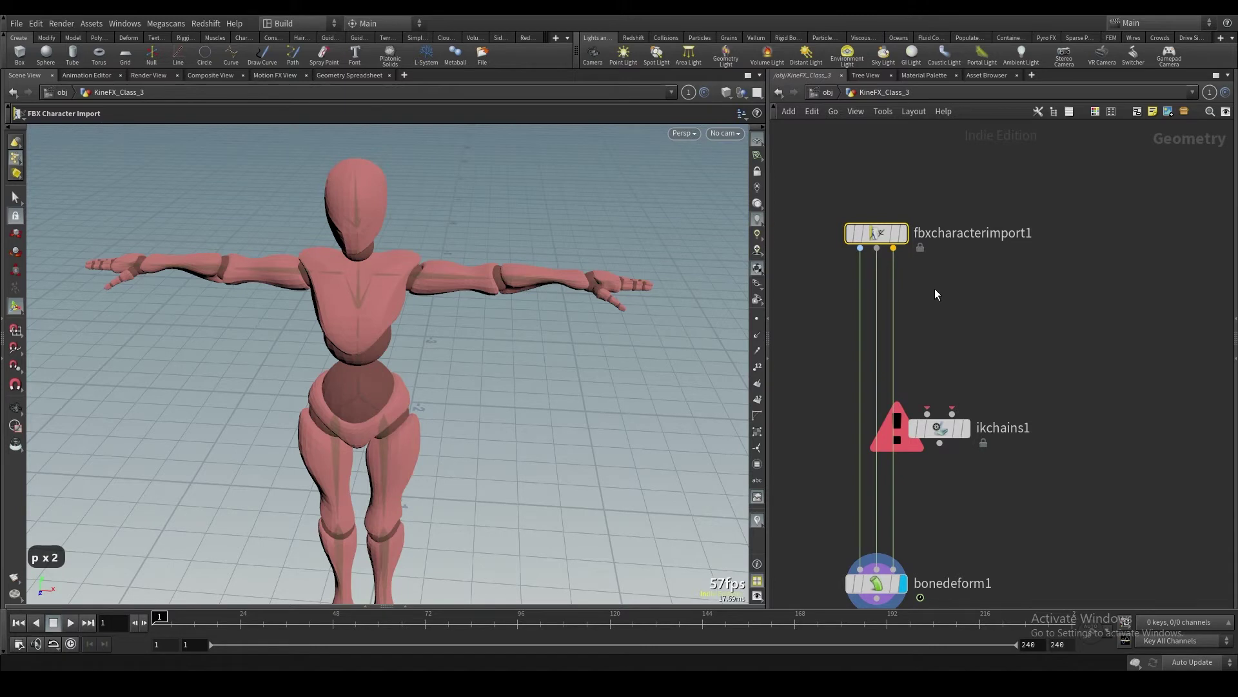
key("Tab")
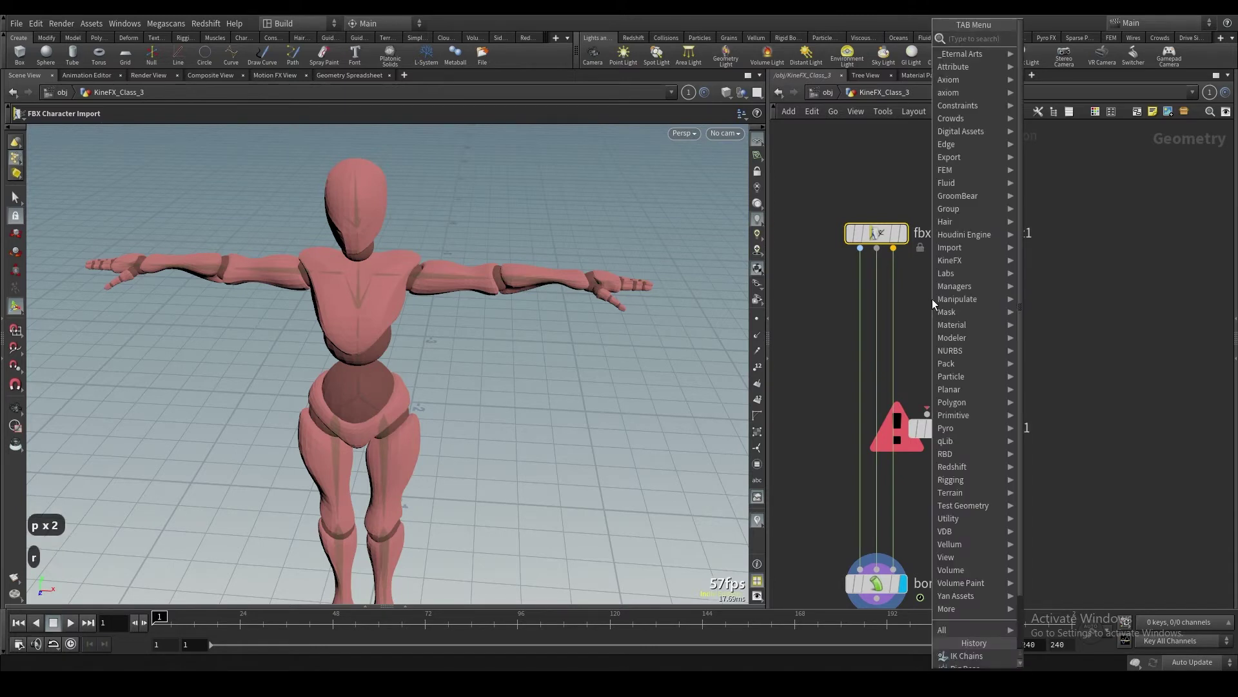
type("rig")
left_click(1056, 123)
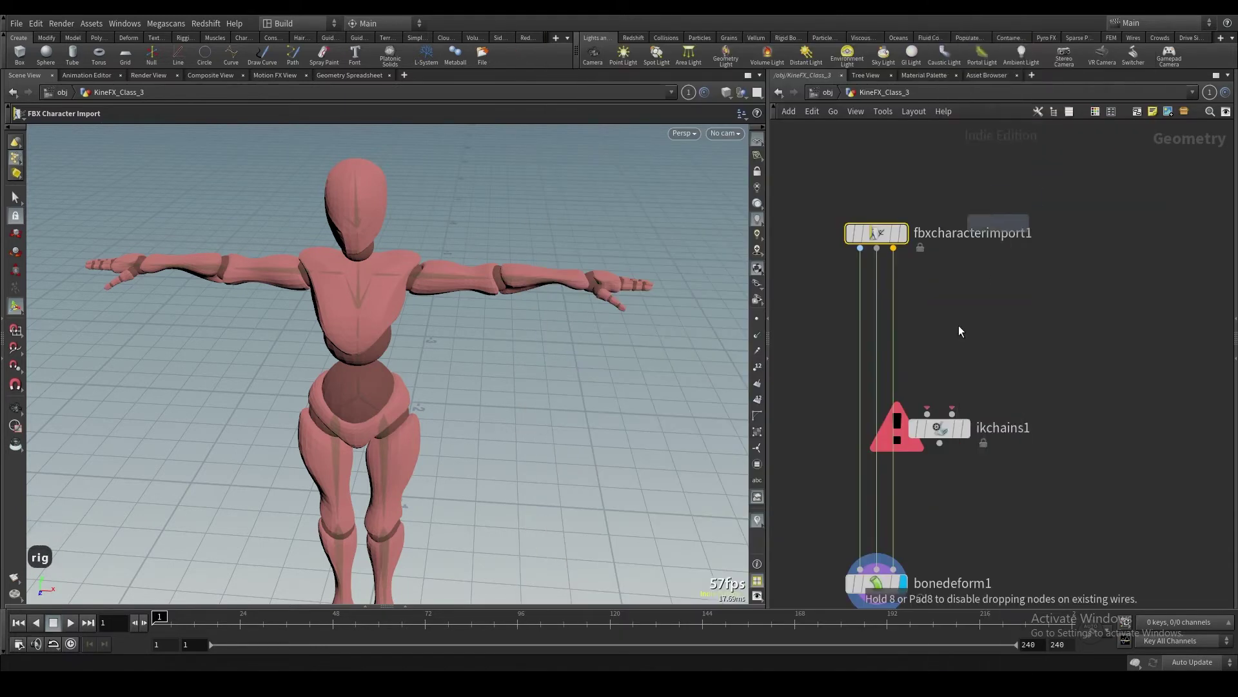
left_click(956, 350)
left_click_drag(956, 350, 1038, 350)
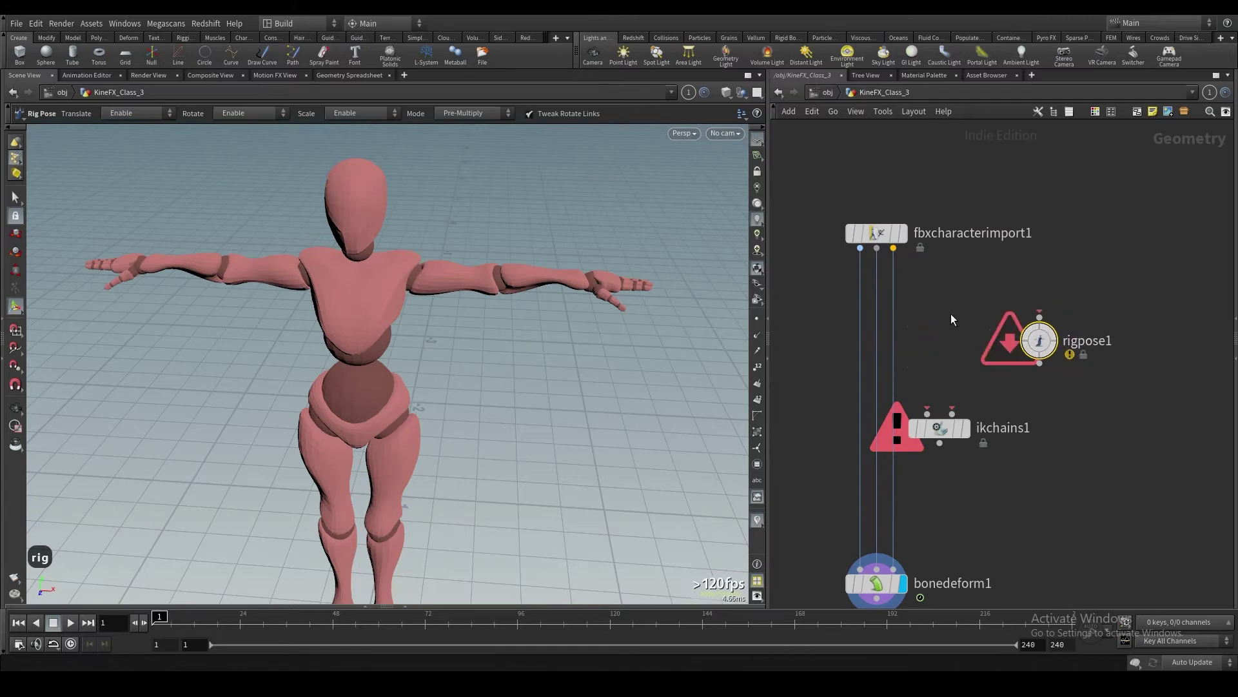
Add a Blast node just below the FBX character import
key("Tab")
type("blast")
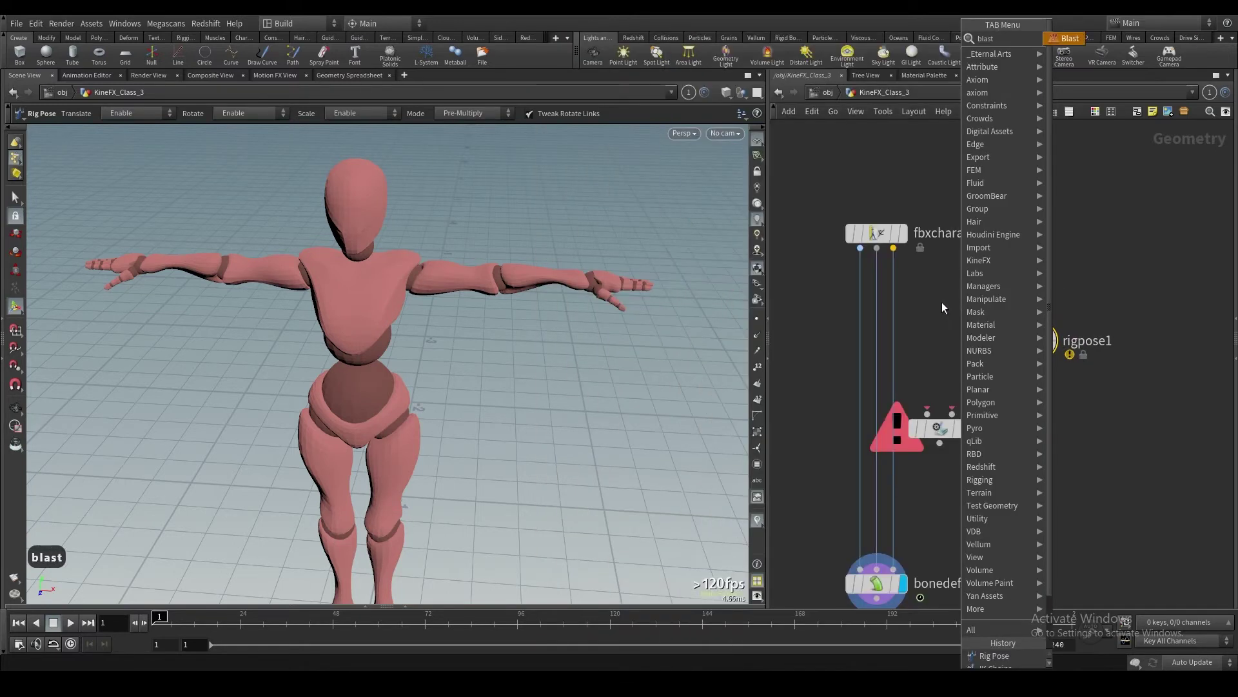
key("Return")
left_click(950, 289)
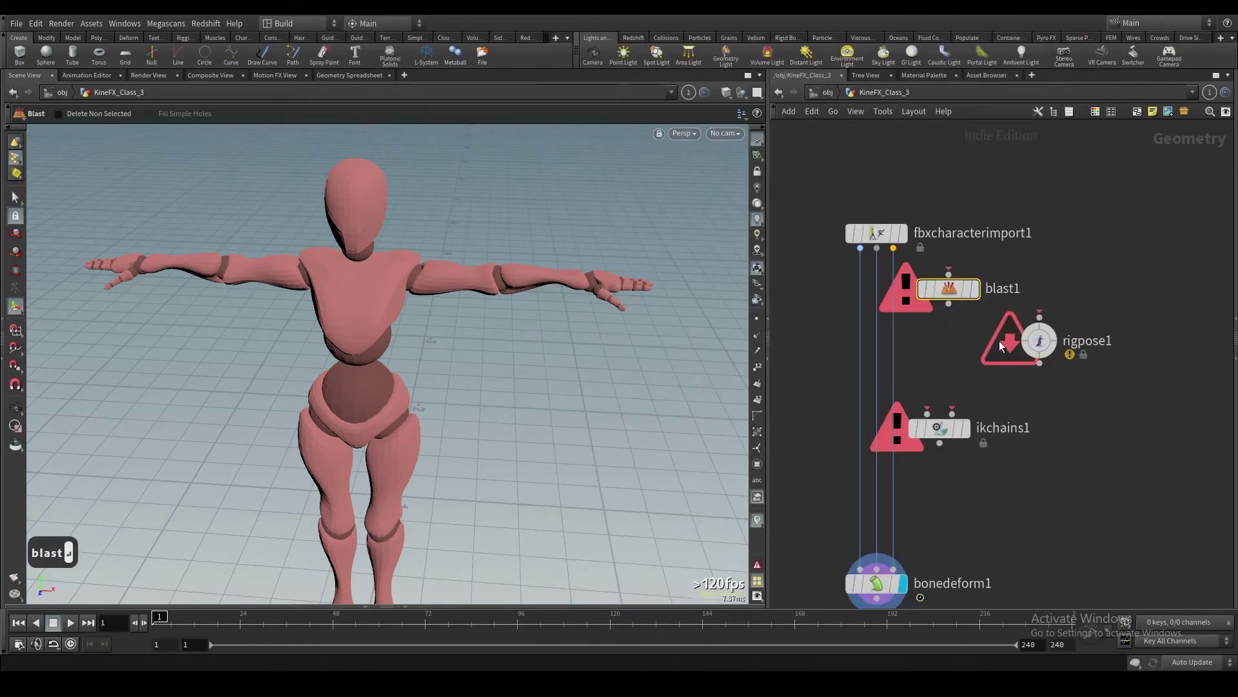
key("Tab")
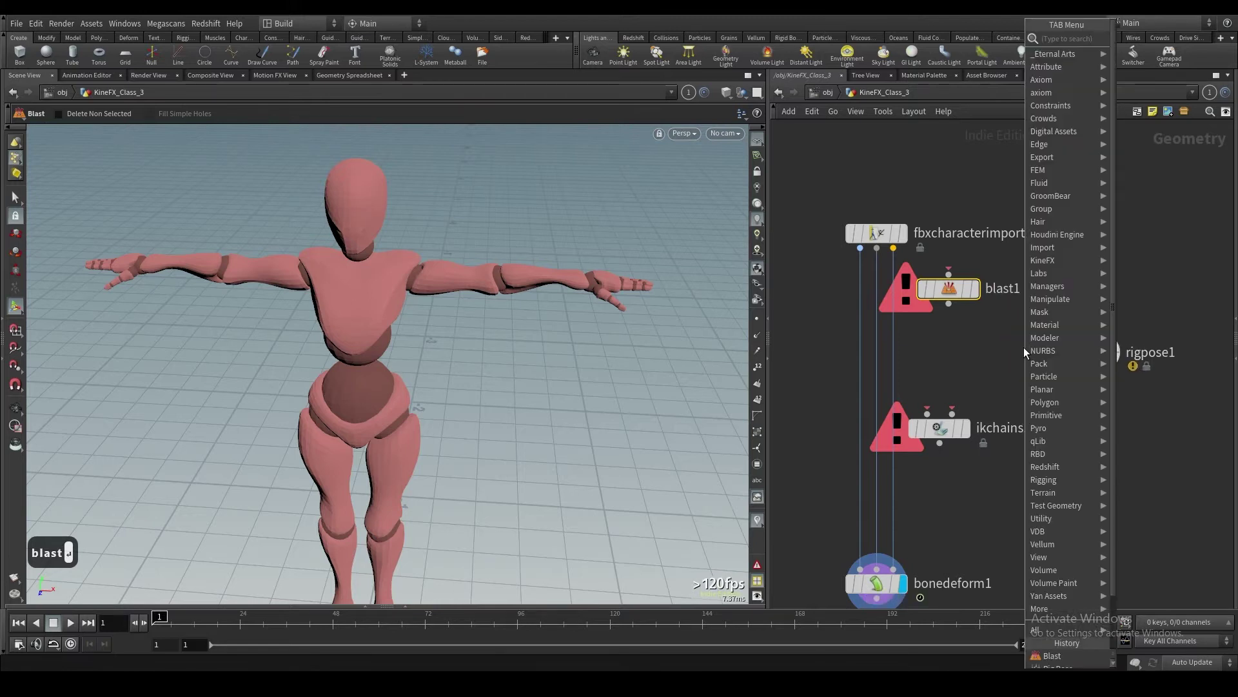
type("delete")
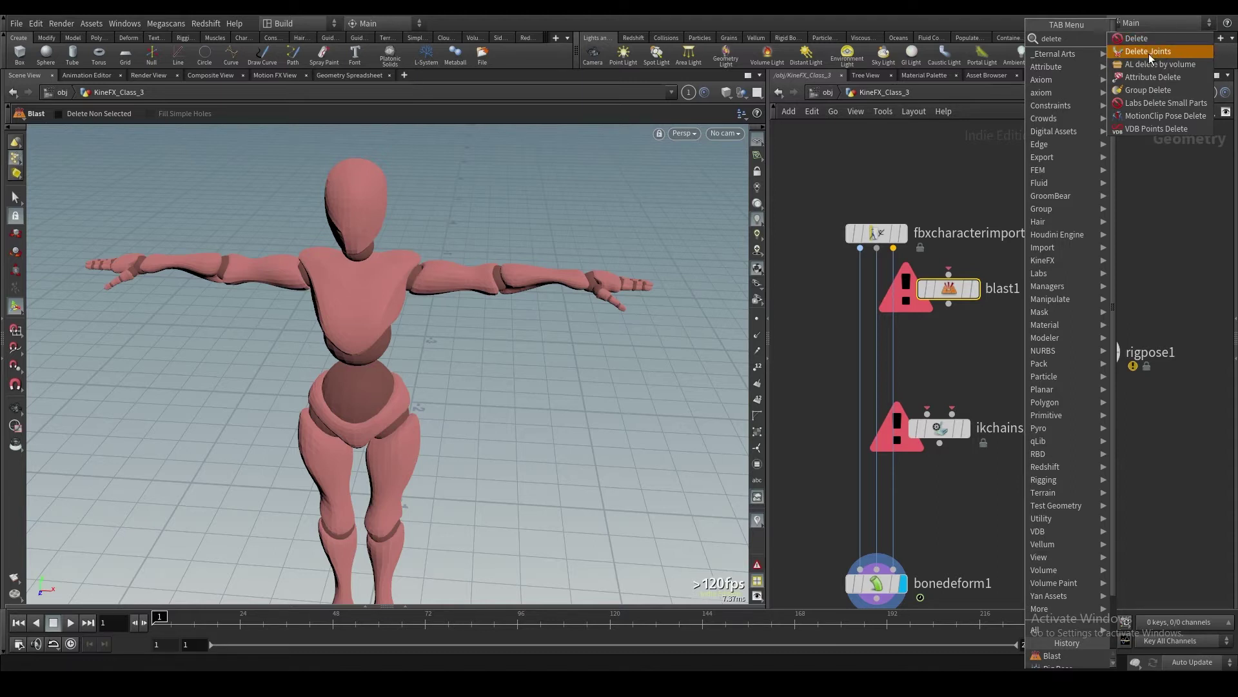
left_click(965, 328)
Wire the FBX character import's third output into the Blast node and display the Blast result
left_click_drag(942, 283, 947, 299)
mouse_move(954, 291)
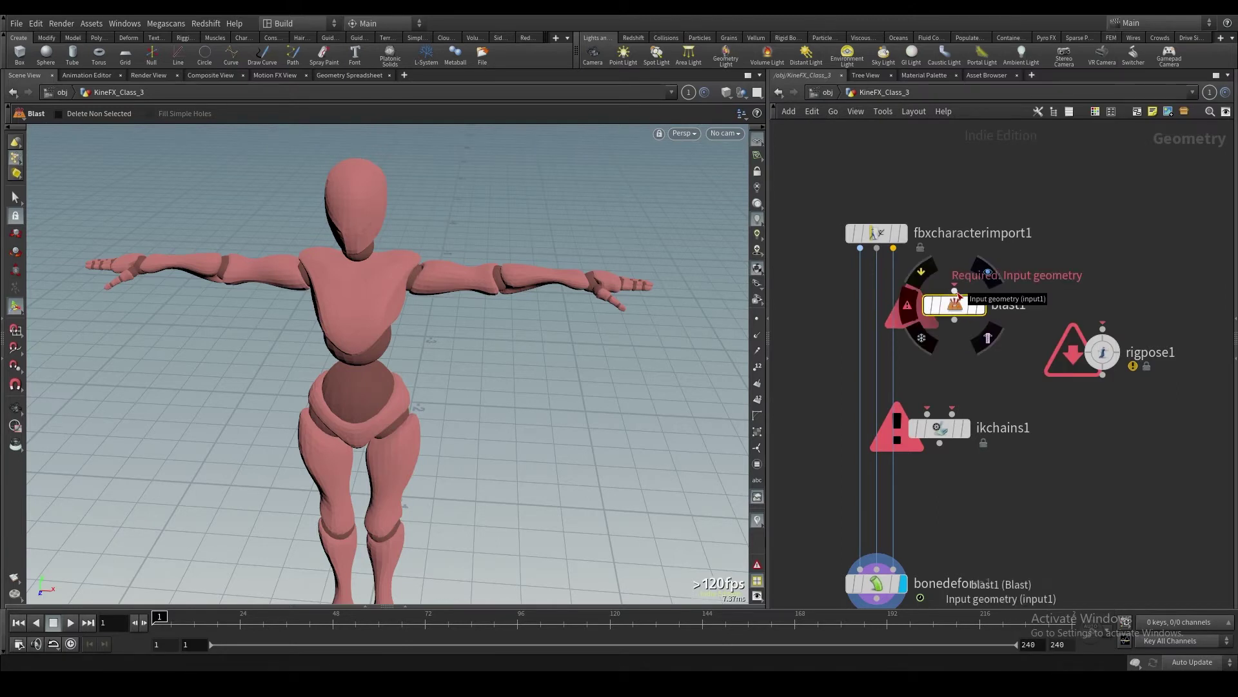
left_click_drag(955, 290, 894, 248)
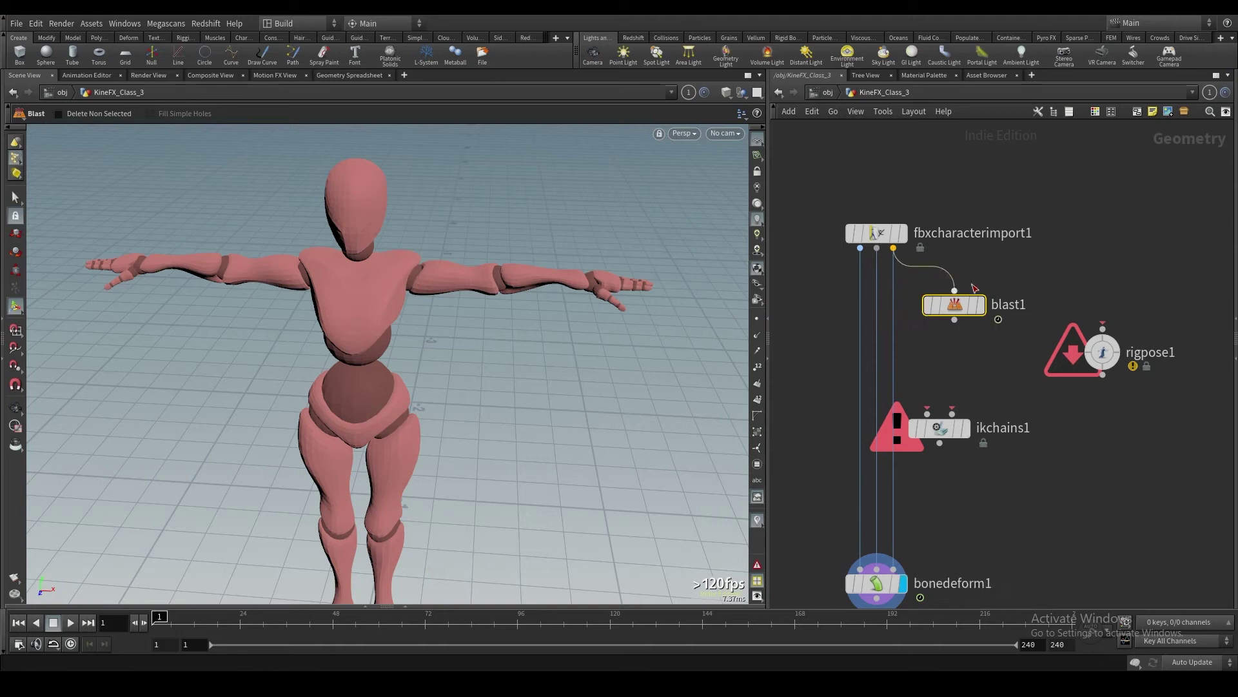
left_click(989, 303)
left_click(980, 305)
left_click_drag(974, 305, 986, 302)
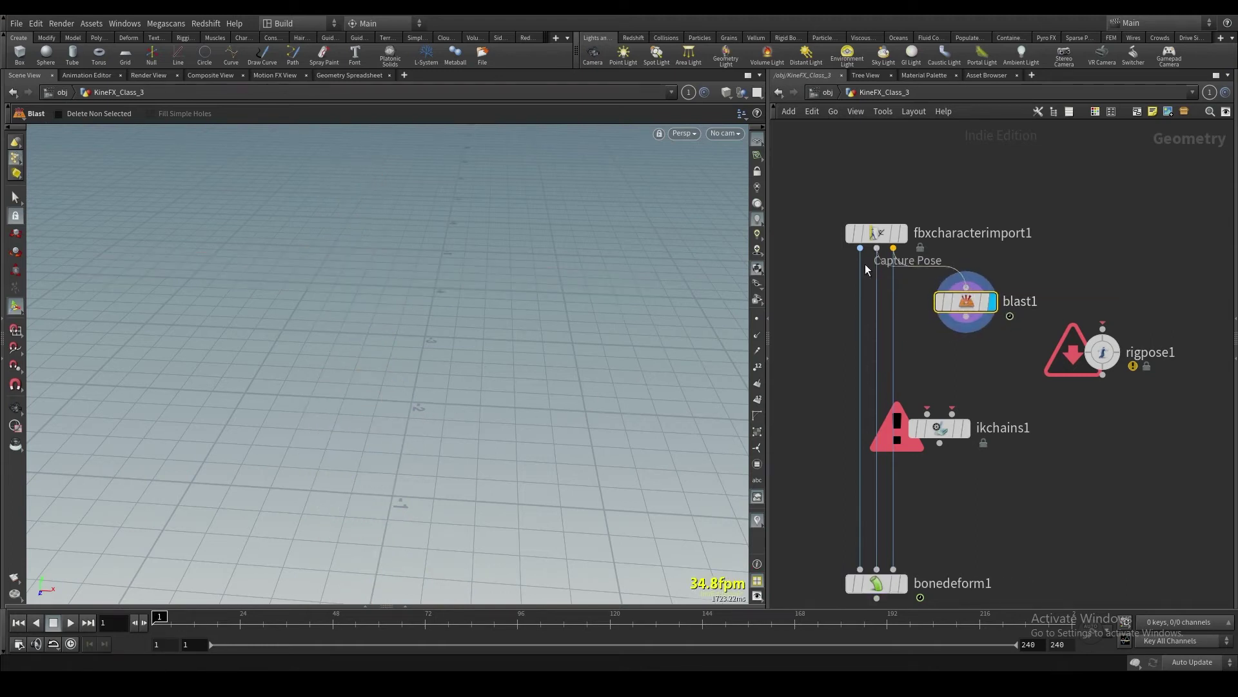
Display the FBX character import and examine the framed character from the front in the viewport
left_click(876, 249)
key("Escape")
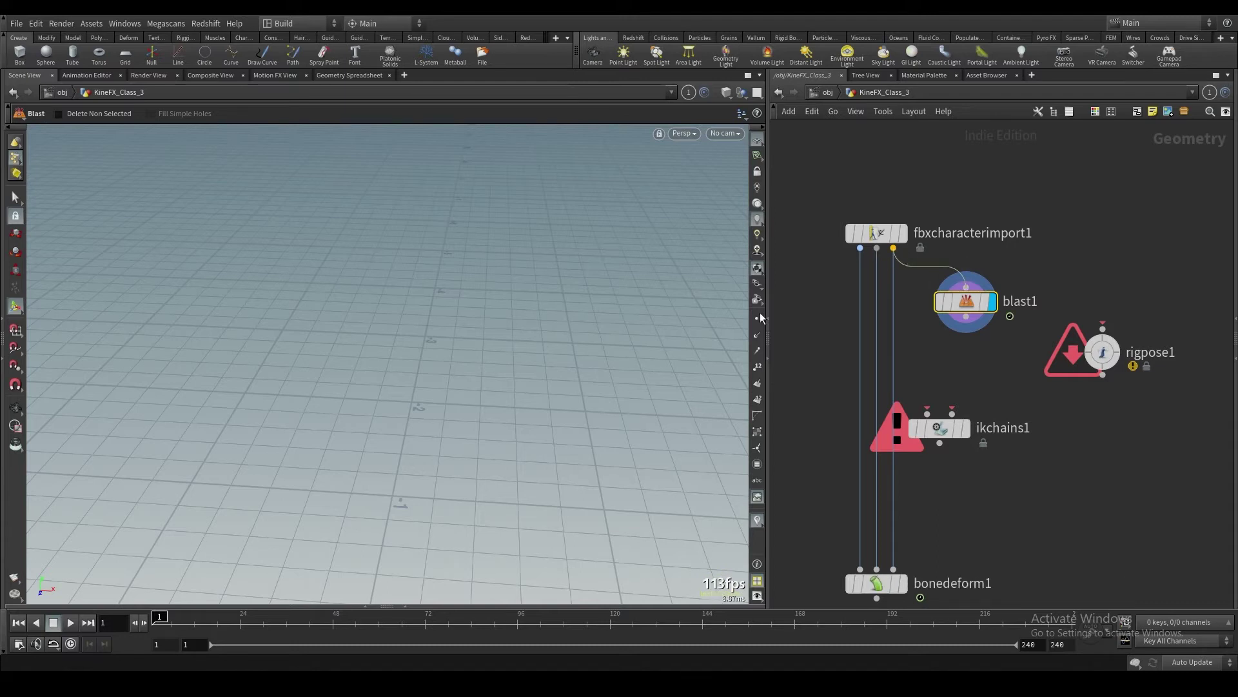
key("Escape")
key("space+g")
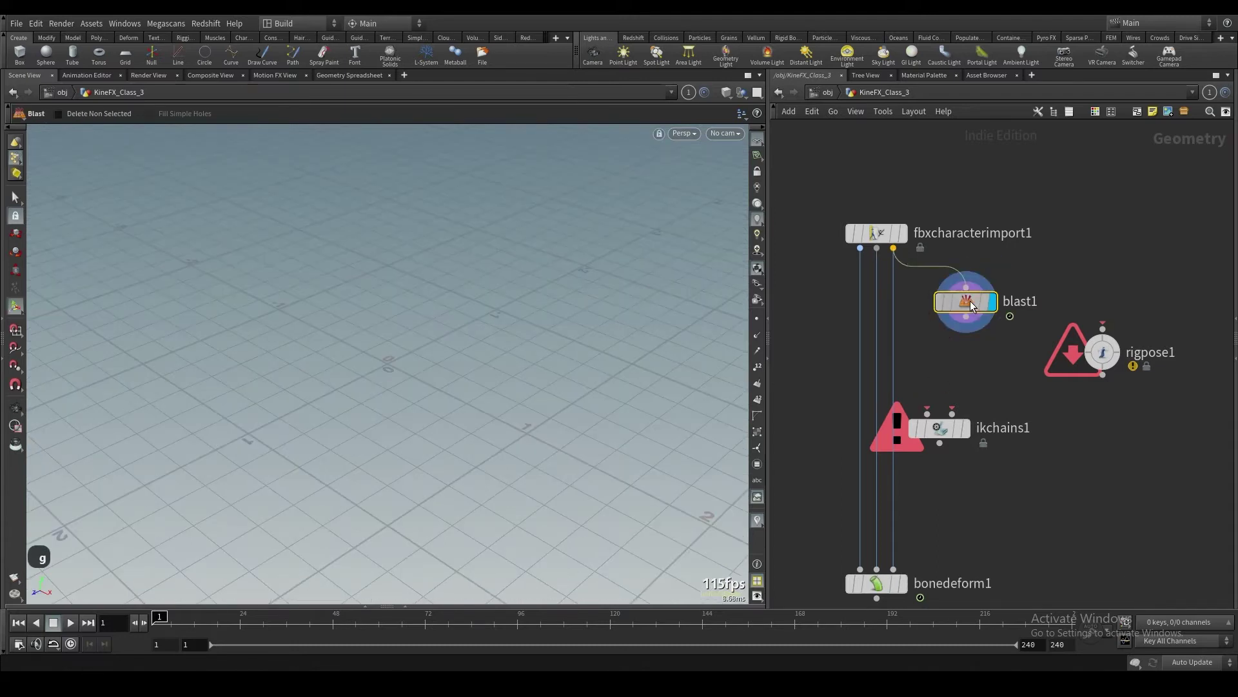
left_click(902, 233)
key("g")
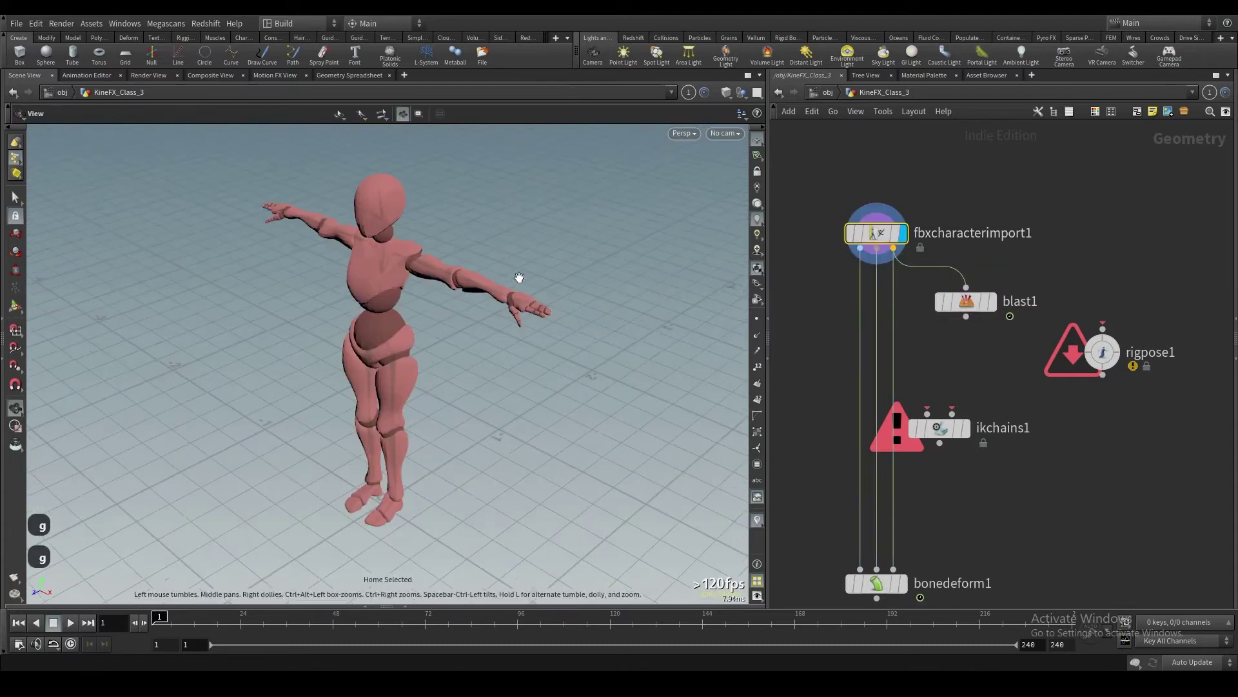
left_click_drag(390, 317, 514, 273, "alt")
scroll(422, 279, "up", 3)
middle_click_drag(423, 279, 516, 281, "alt")
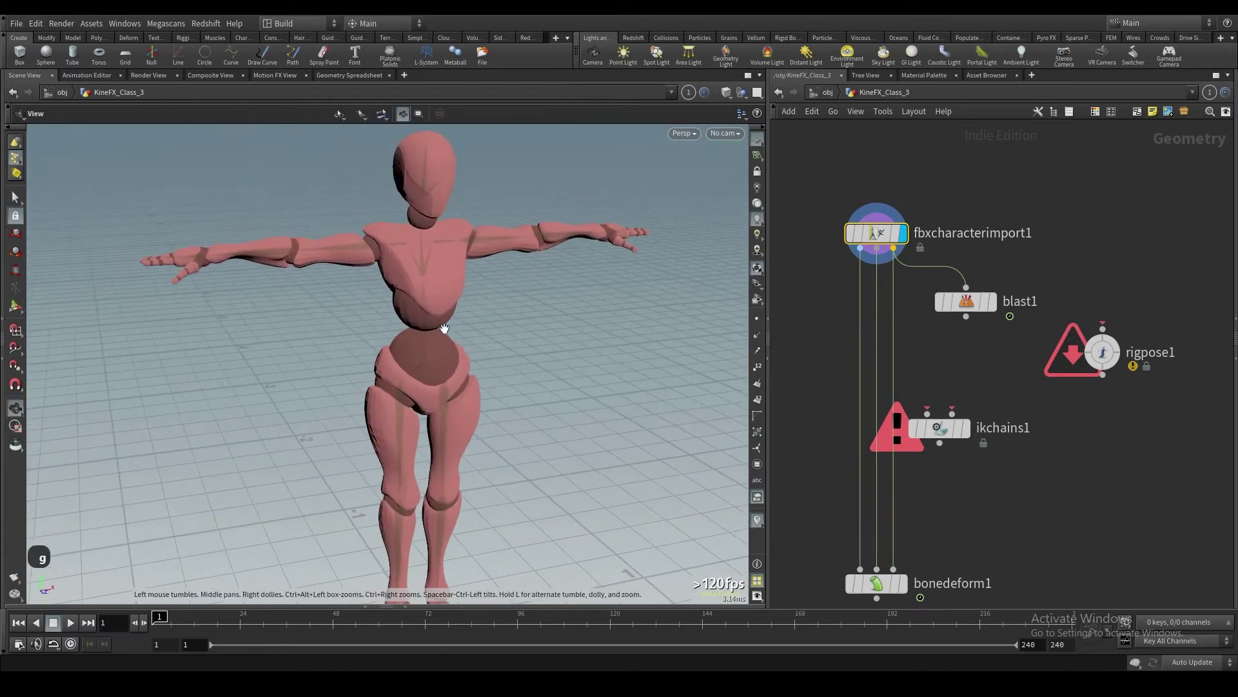
scroll(458, 328, "up", 3)
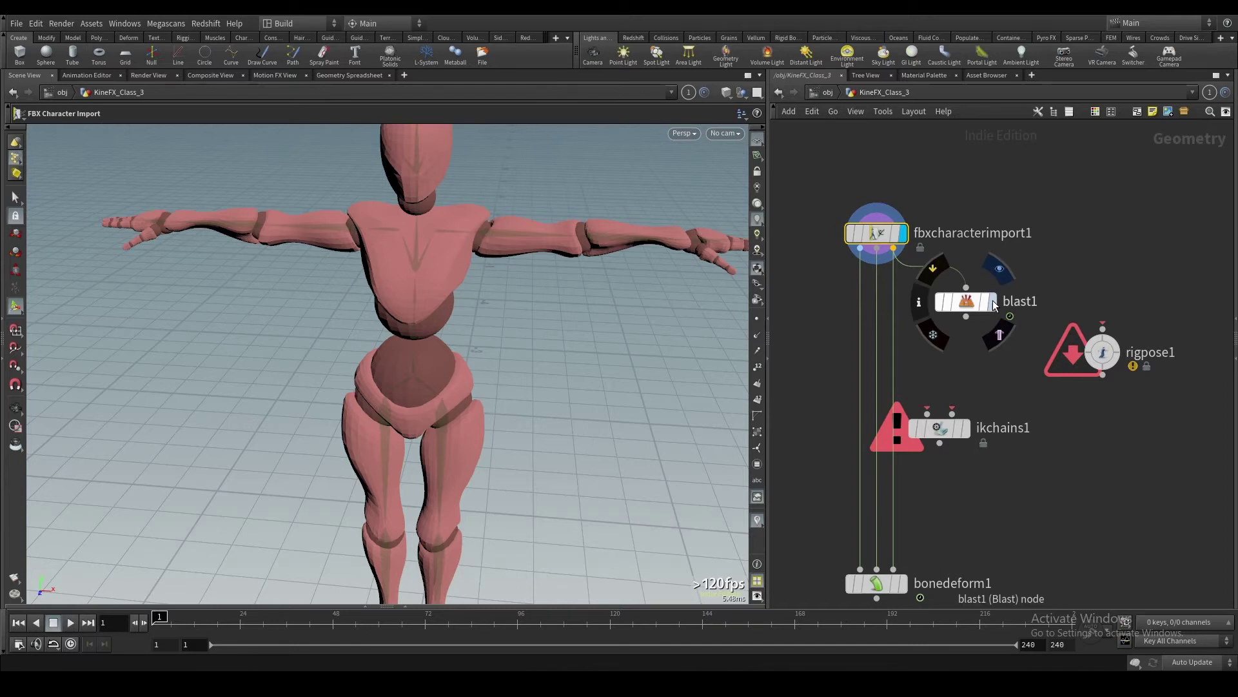
Display the Blast node, set its group type to Points and enable Delete Non Selected
left_click(991, 301)
key("p")
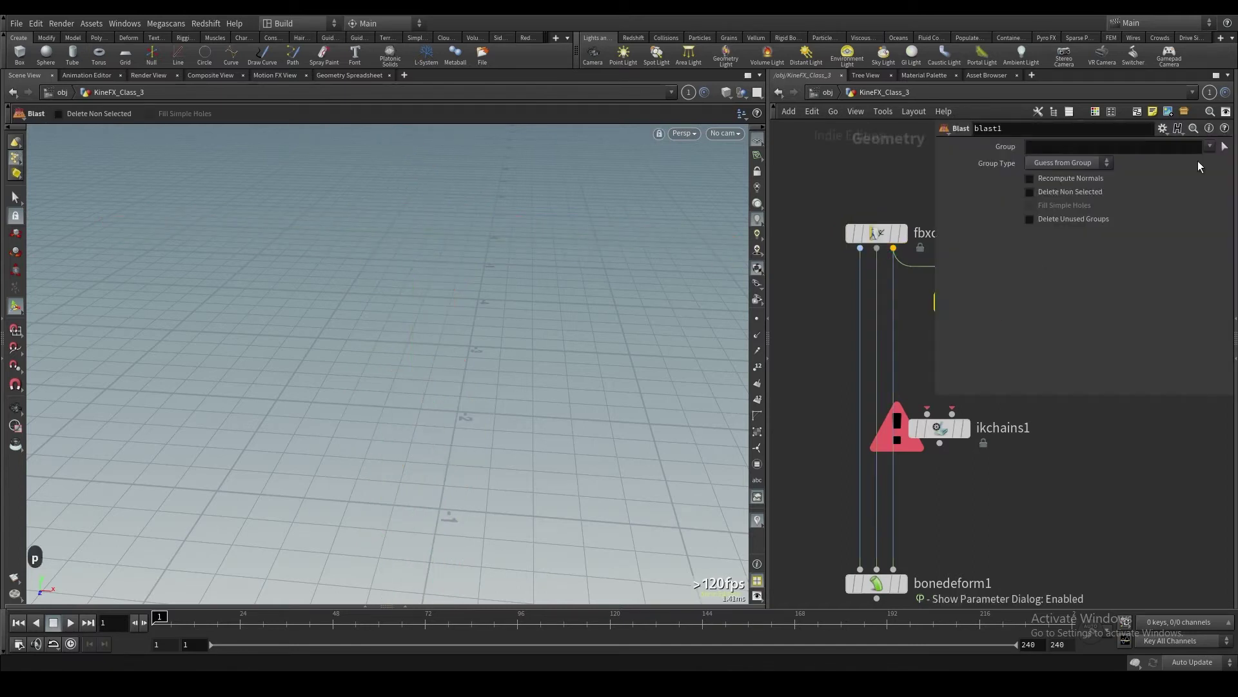
left_click(1097, 166)
left_click(1081, 201)
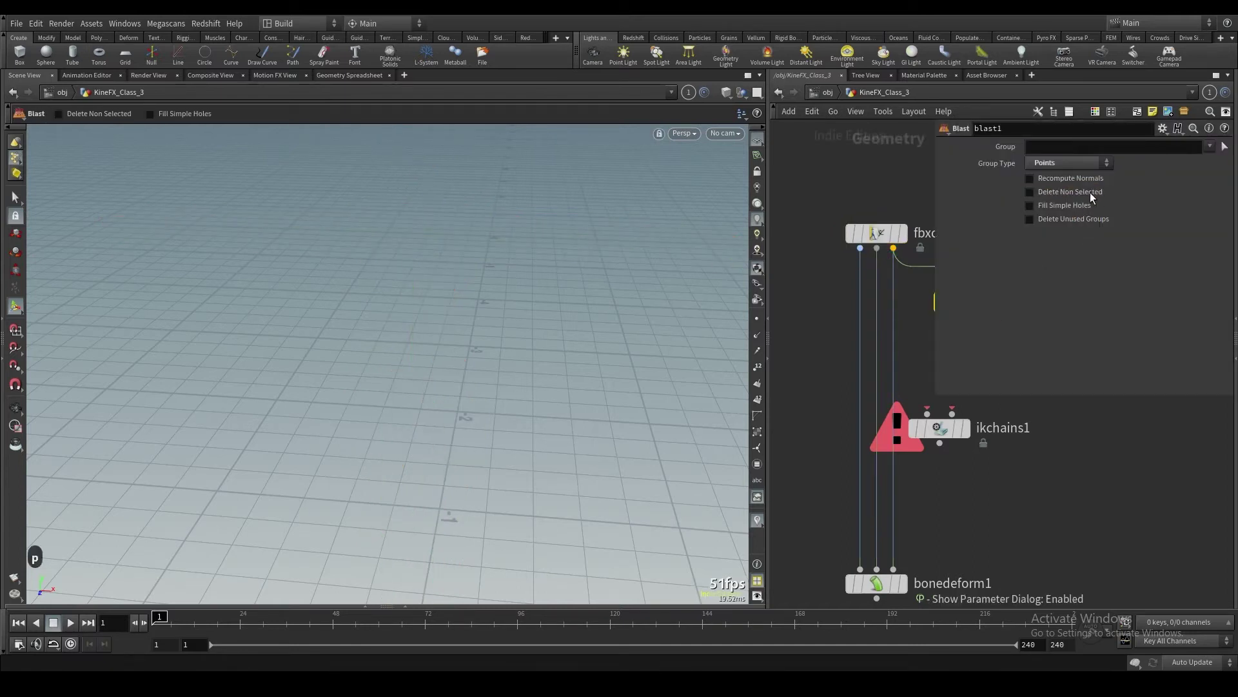
left_click(1071, 193)
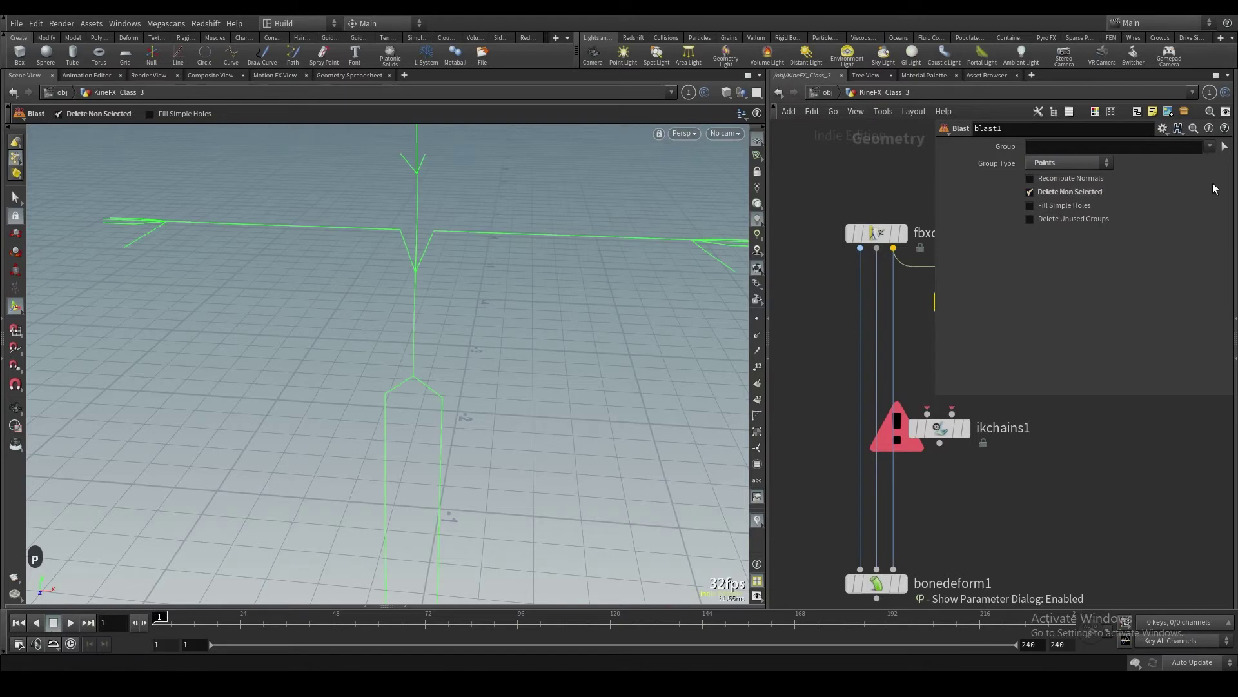
Pick the left upper arm, elbow and wrist joints, points 10-12, as the Blast group
left_click(1224, 148)
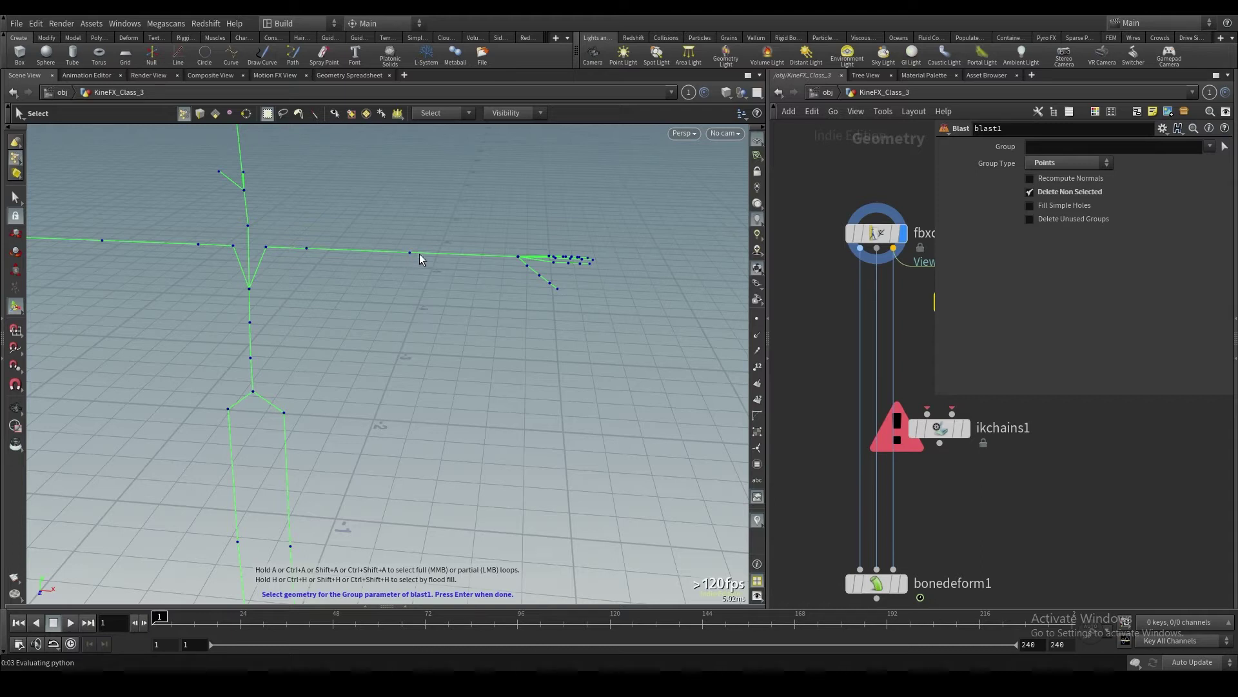
left_click(519, 258)
key("Return")
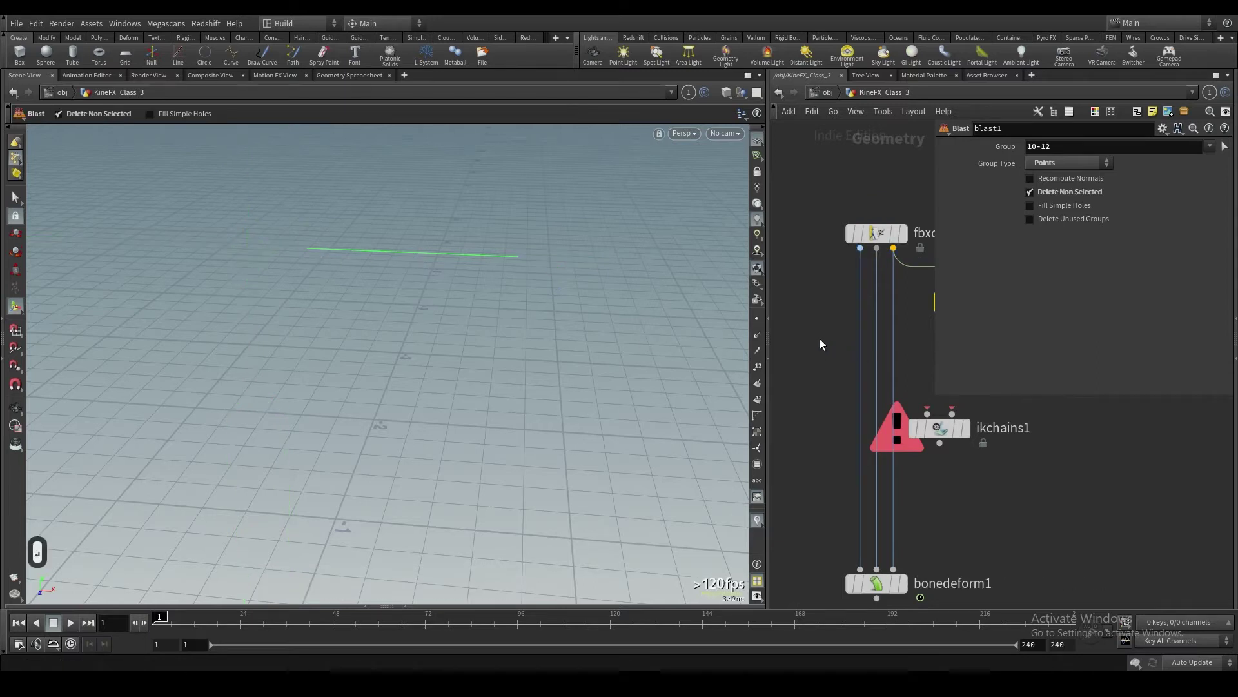
key("p")
Move the IK Chains node closer to the bone deform and show points and point numbers on the isolated arm chain
scroll(915, 345, "down", 1)
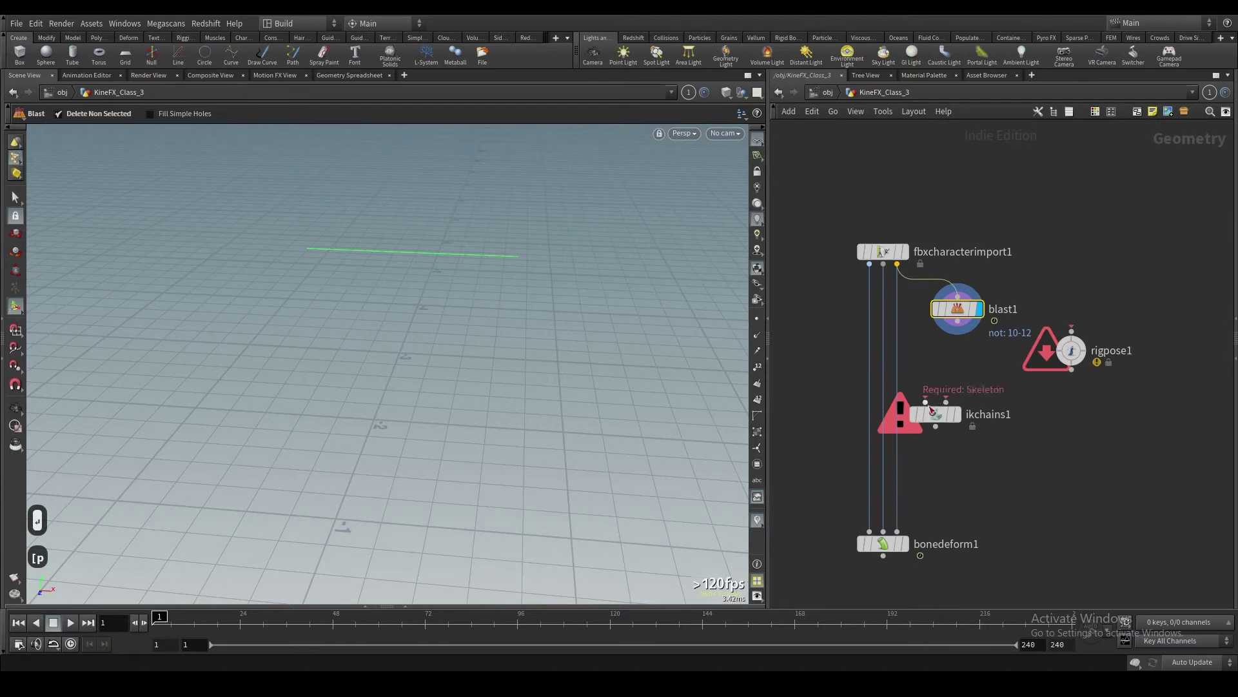
left_click_drag(937, 423, 968, 495)
left_click_drag(400, 301, 558, 239)
left_click(757, 323)
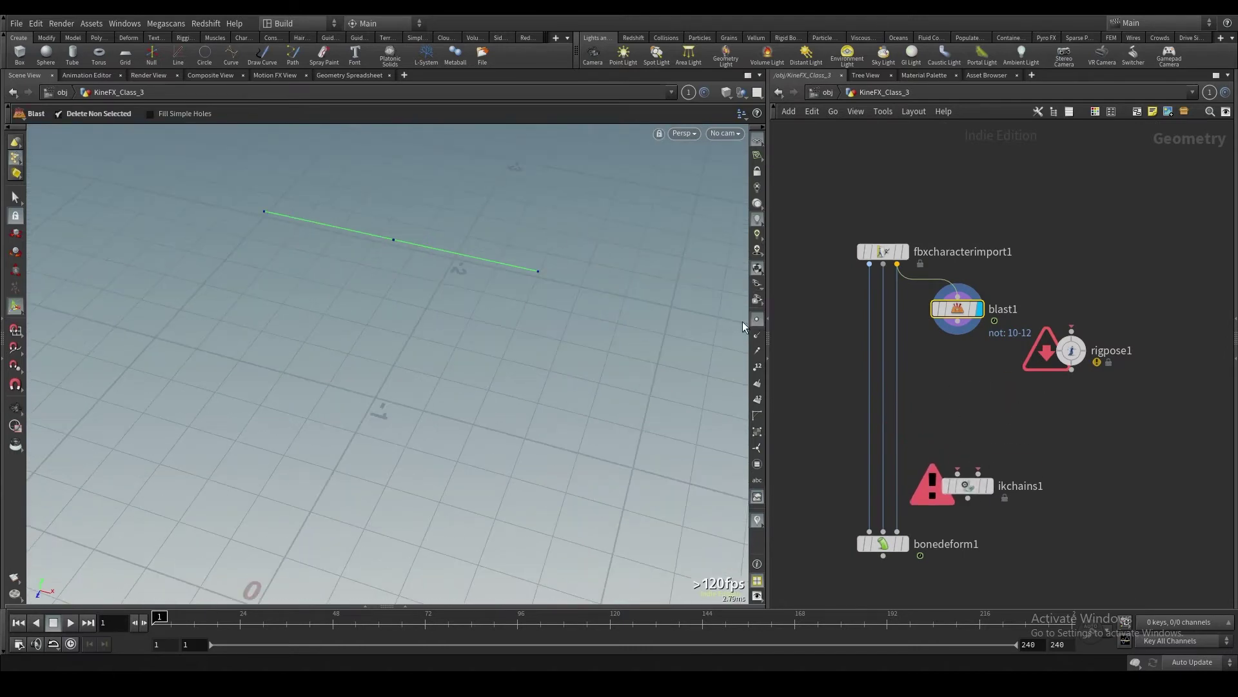
right_click_drag(404, 249, 468, 133, "alt")
middle_click_drag(391, 234, 390, 282, "alt")
left_click(758, 367)
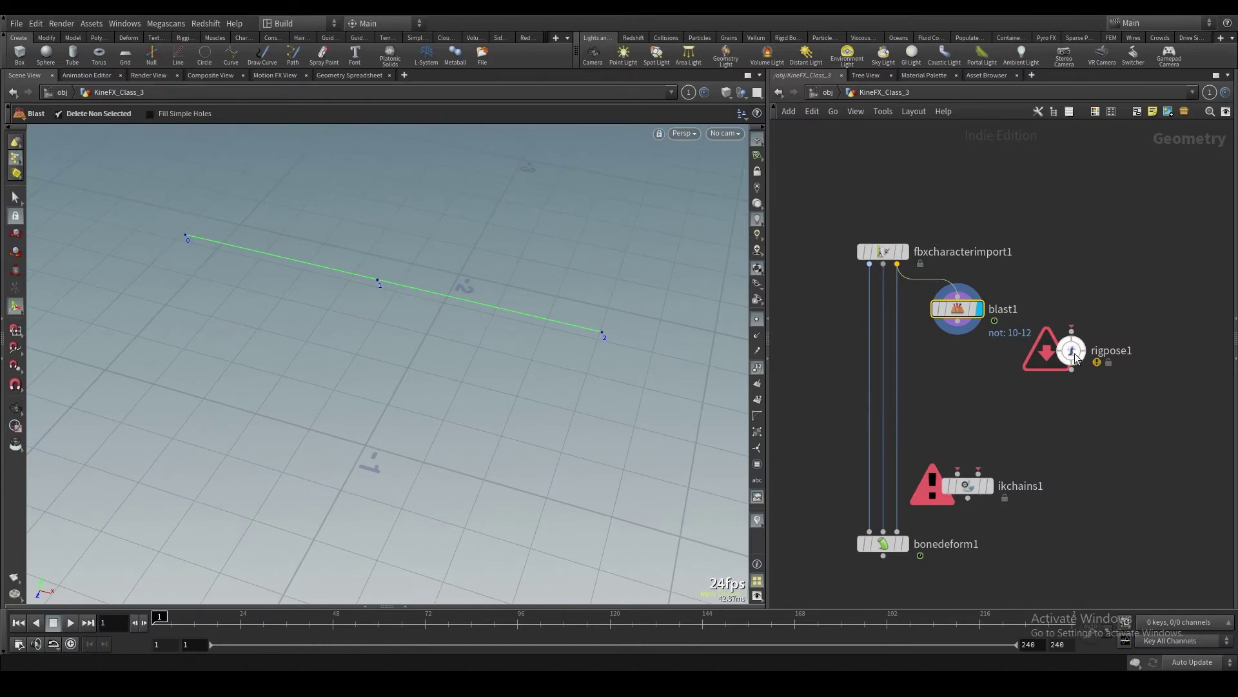
Place the Rig Pose node under the Blast, wire the Blast output into it and display it
left_click_drag(1045, 365, 968, 376)
left_click(969, 357)
left_click(958, 320)
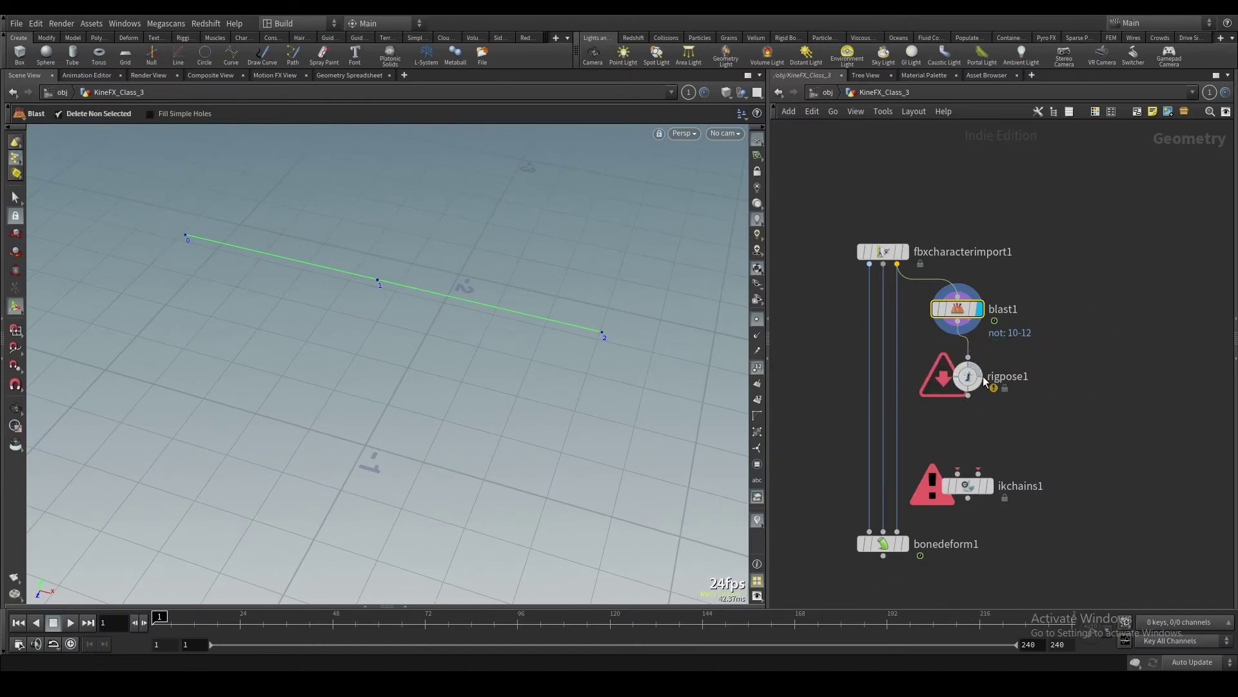
left_click(980, 369)
left_click(968, 377)
Rotate the arm chain's root joint in the Rig Pose about -30.5 degrees around Y
left_click(187, 236)
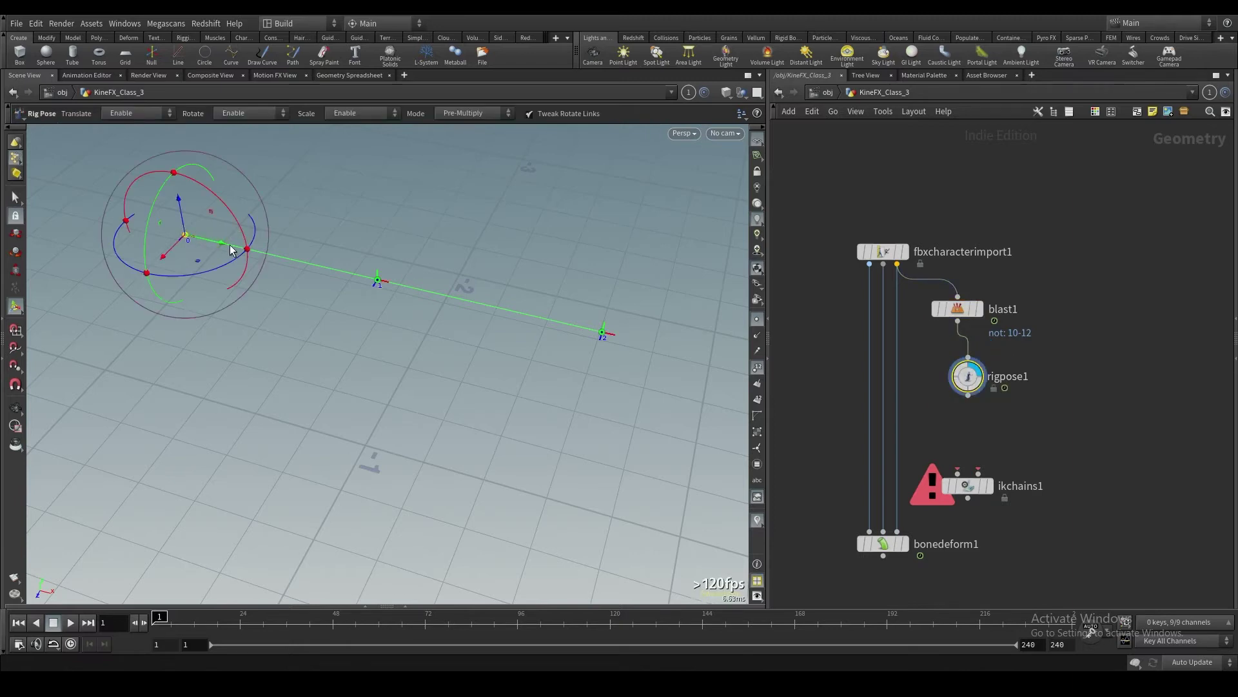
left_click_drag(229, 245, 188, 282)
mouse_move(213, 240)
left_mouse_down()
mouse_move(315, 254)
mouse_move(219, 241)
left_mouse_up()
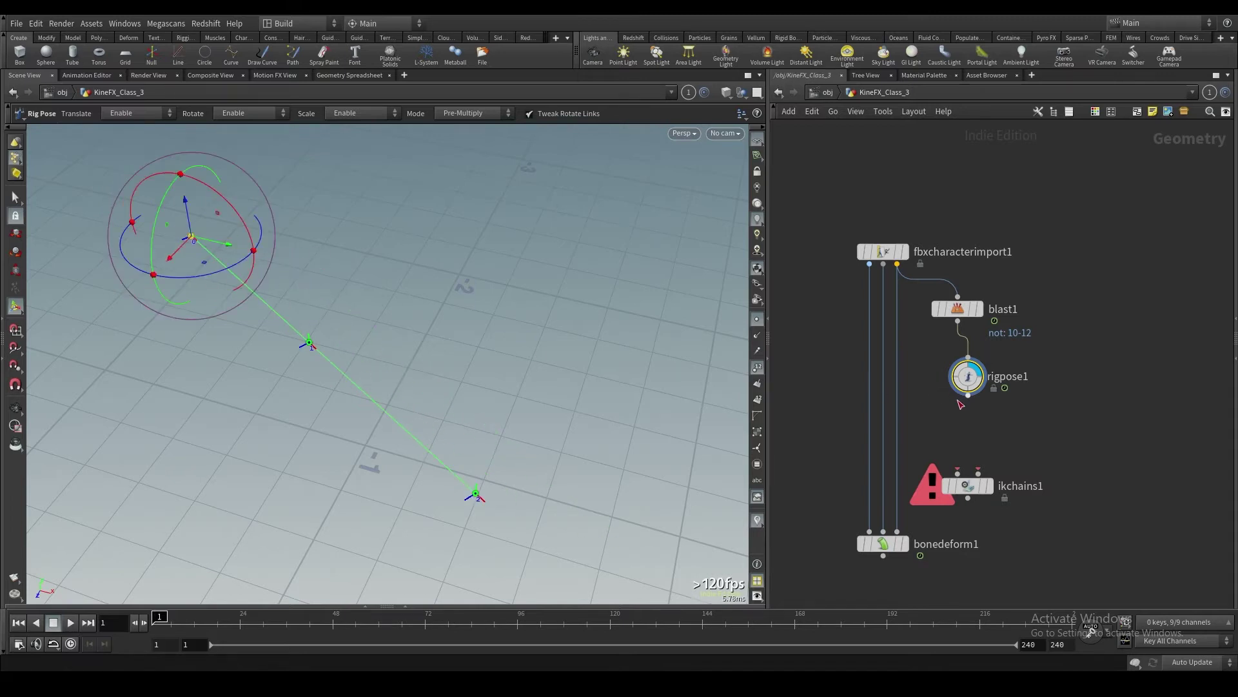
Clear all transformations in the Rig Pose node
key("p")
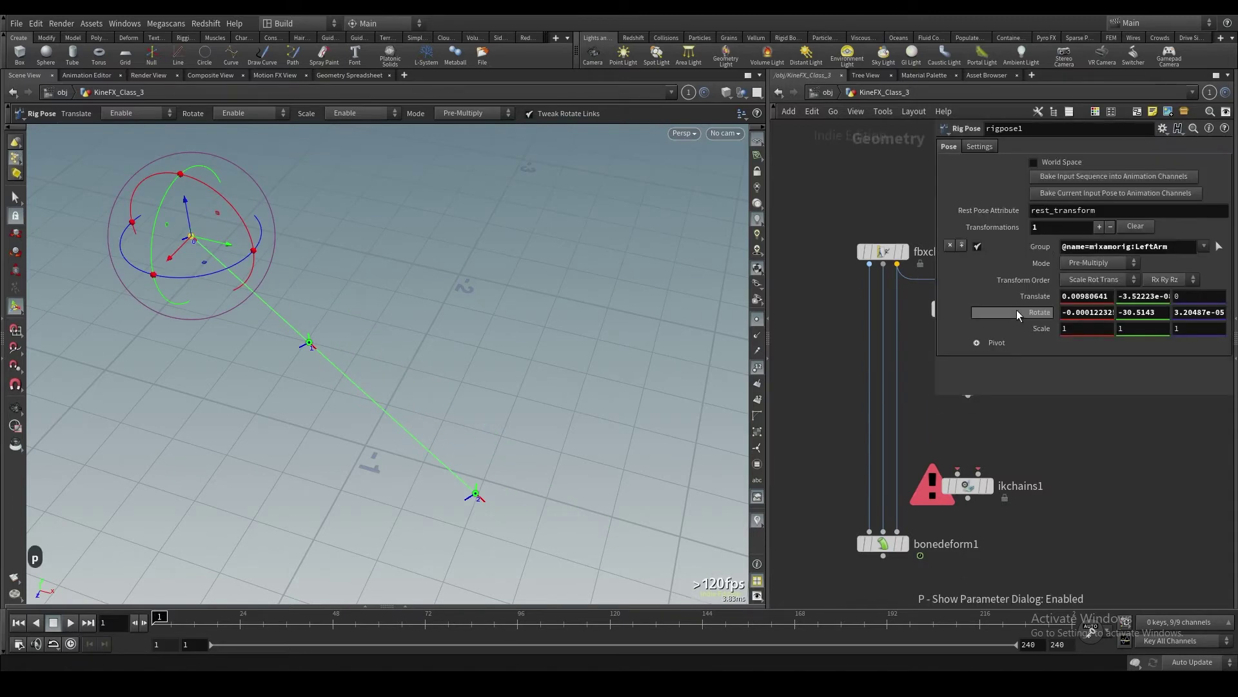
left_click(1135, 227)
key("p")
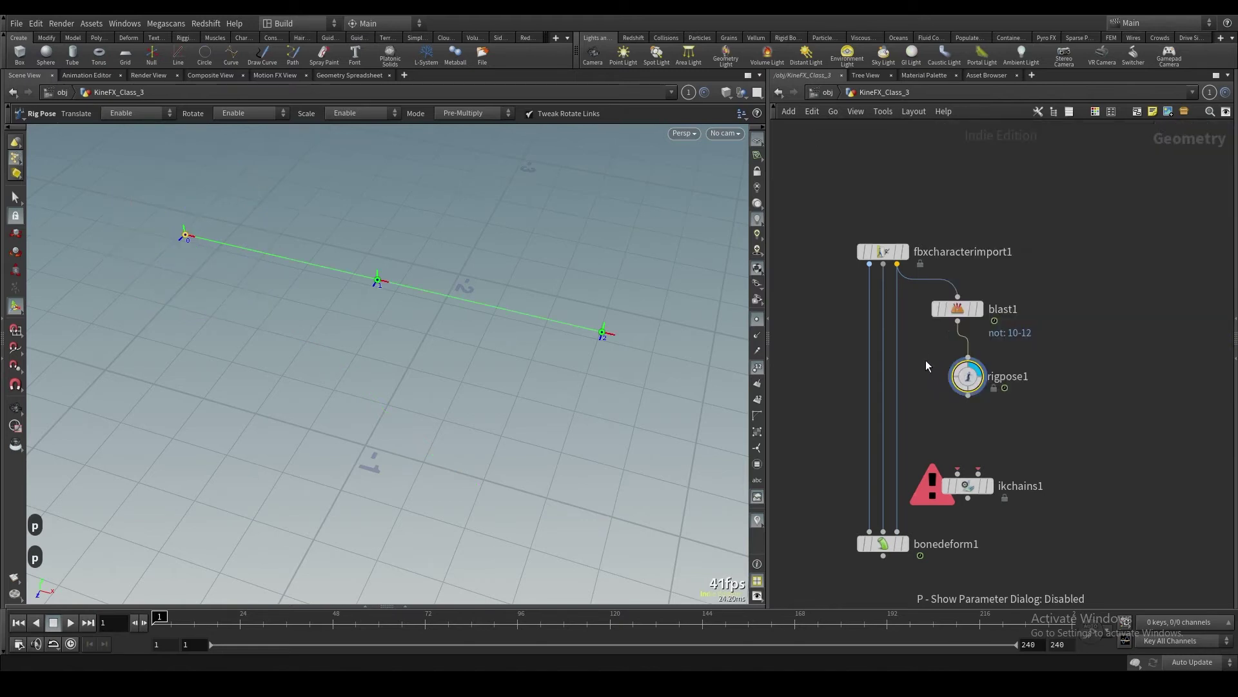
Insert an Add node on the wire between the Blast and Rig Pose nodes
key("Tab")
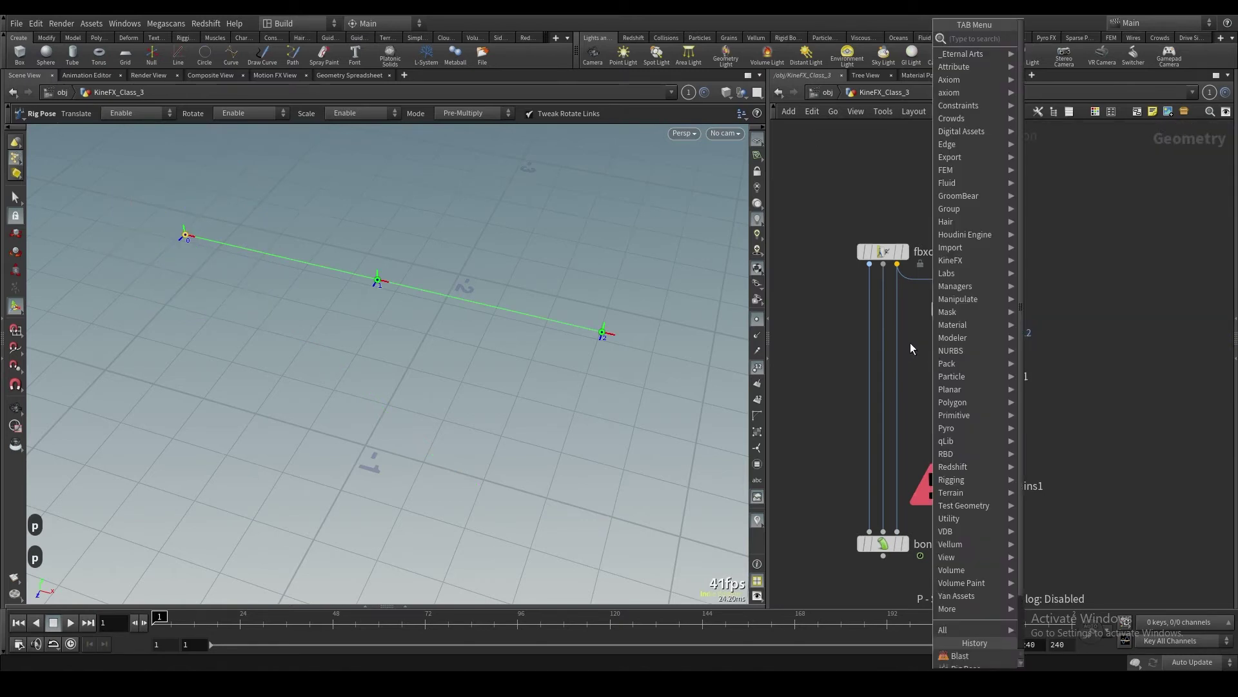
type("add")
key("Return")
left_click(976, 360)
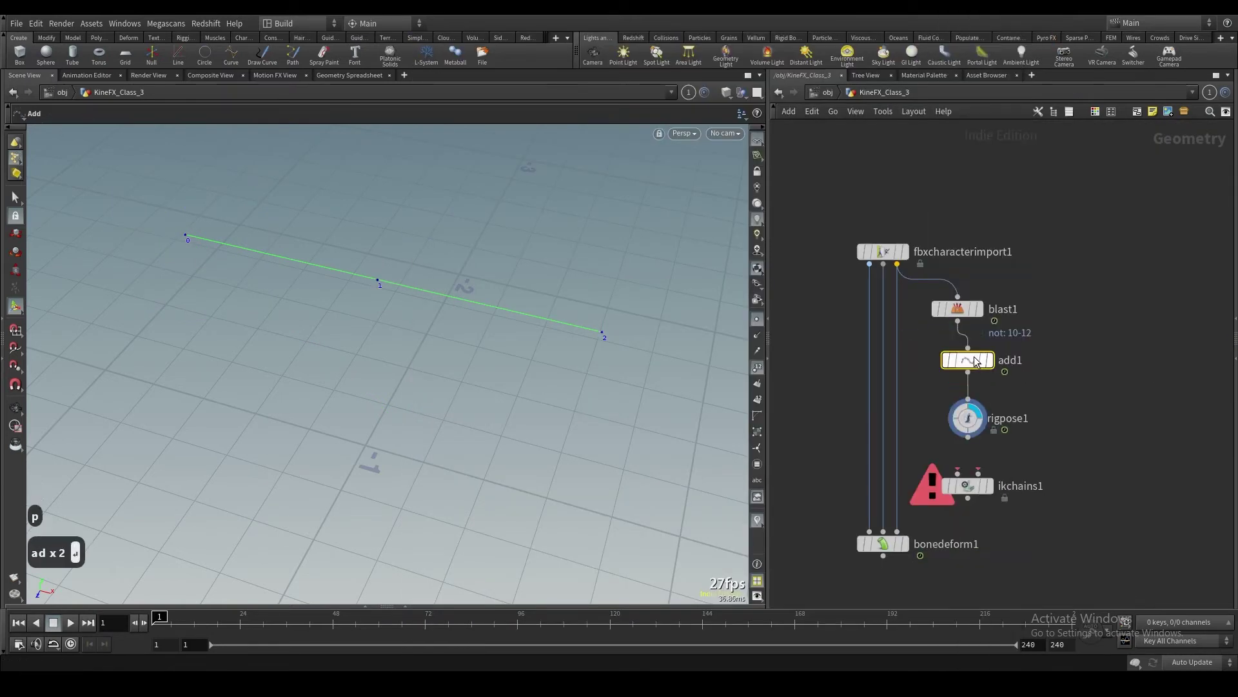
Enable Delete Geometry But Keep the Points on the Add node and hide the node parameters
key("p")
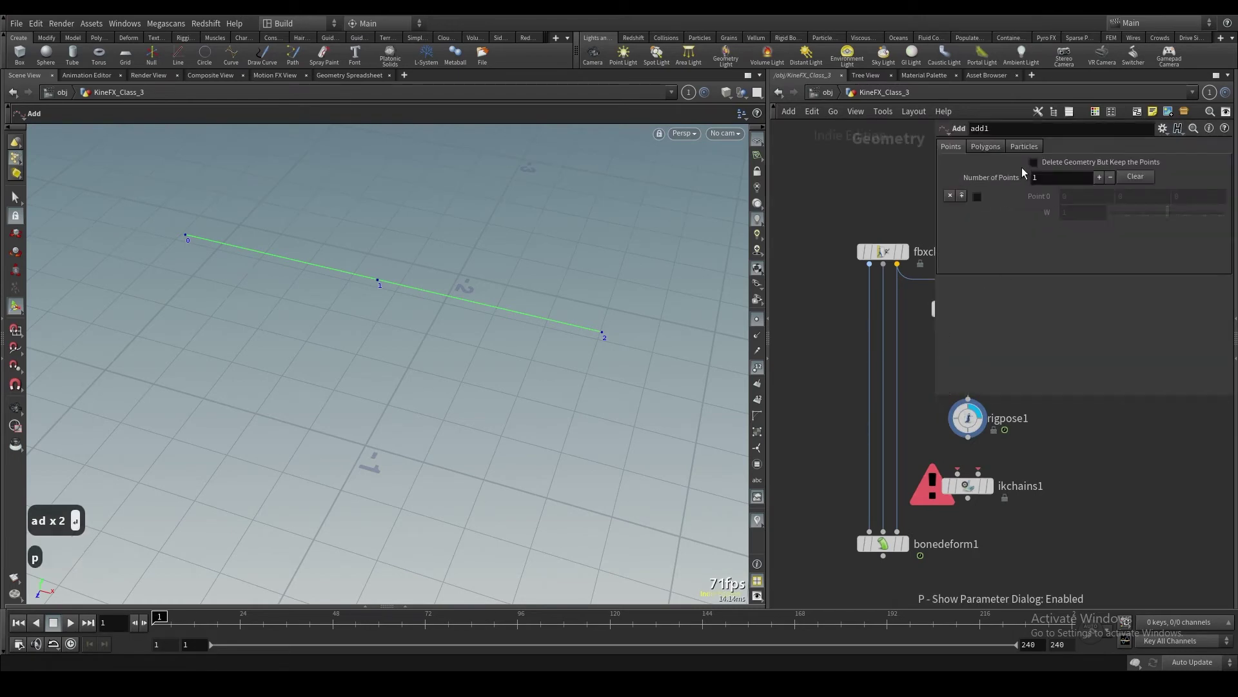
left_click(1034, 163)
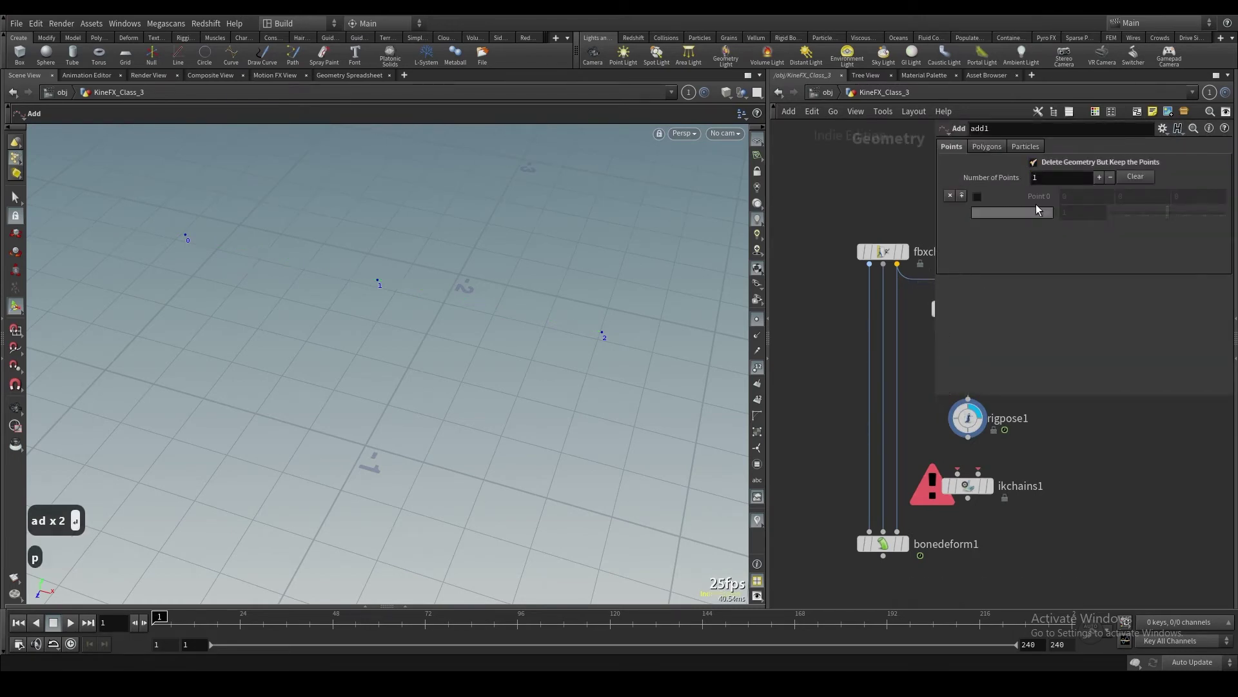
key("p")
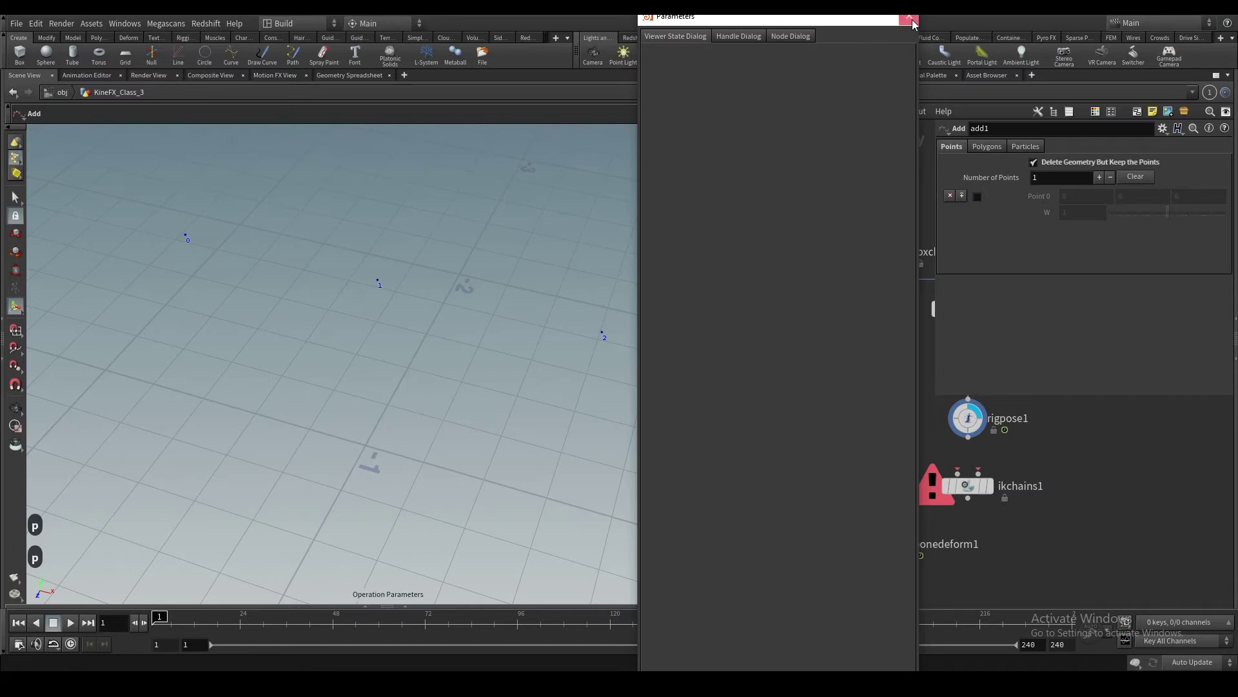
left_click(909, 16)
key("p")
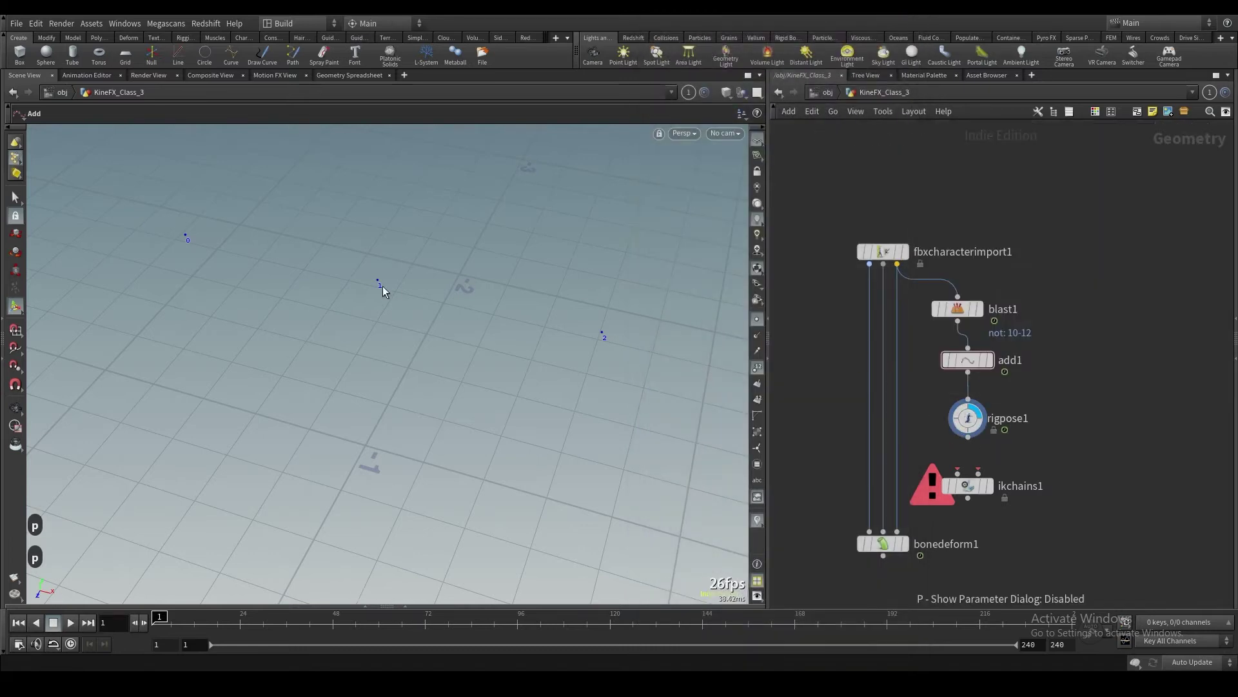
Try moving the left shoulder and elbow joints independently of each other in the Rig Pose
left_click(967, 418)
left_click(191, 236)
left_click_drag(175, 248, 161, 273)
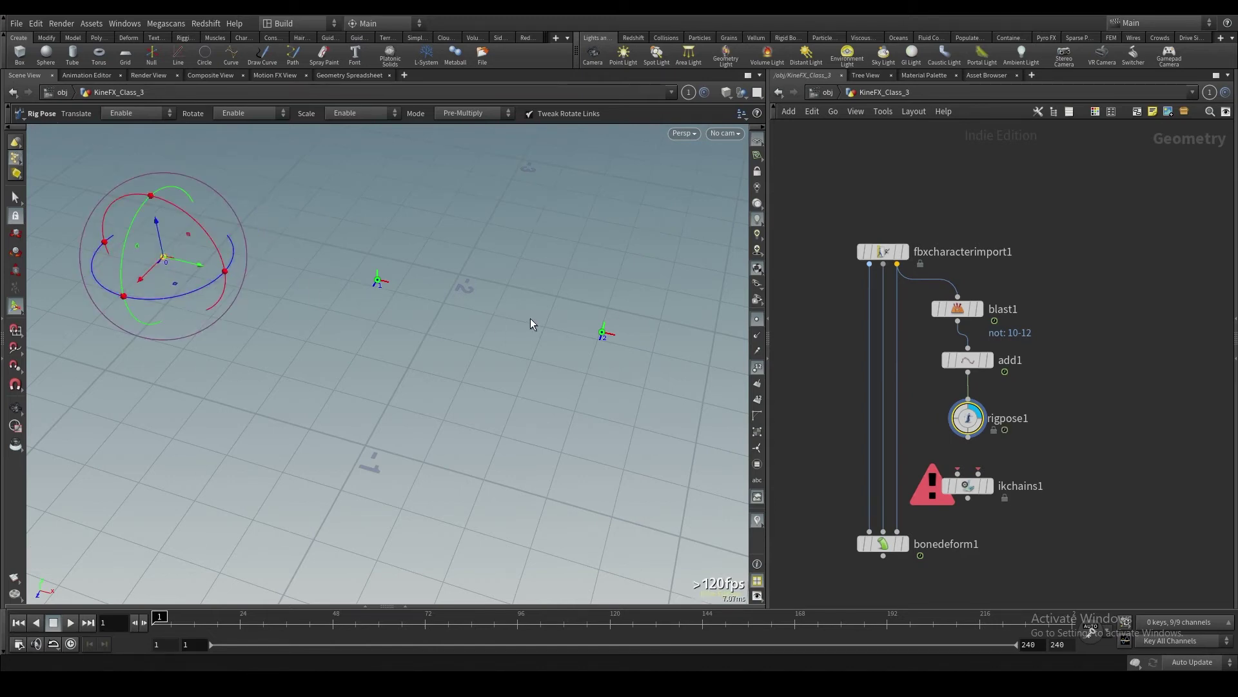
left_click_drag(176, 278, 269, 328)
key("ctrl+z")
left_click(378, 280)
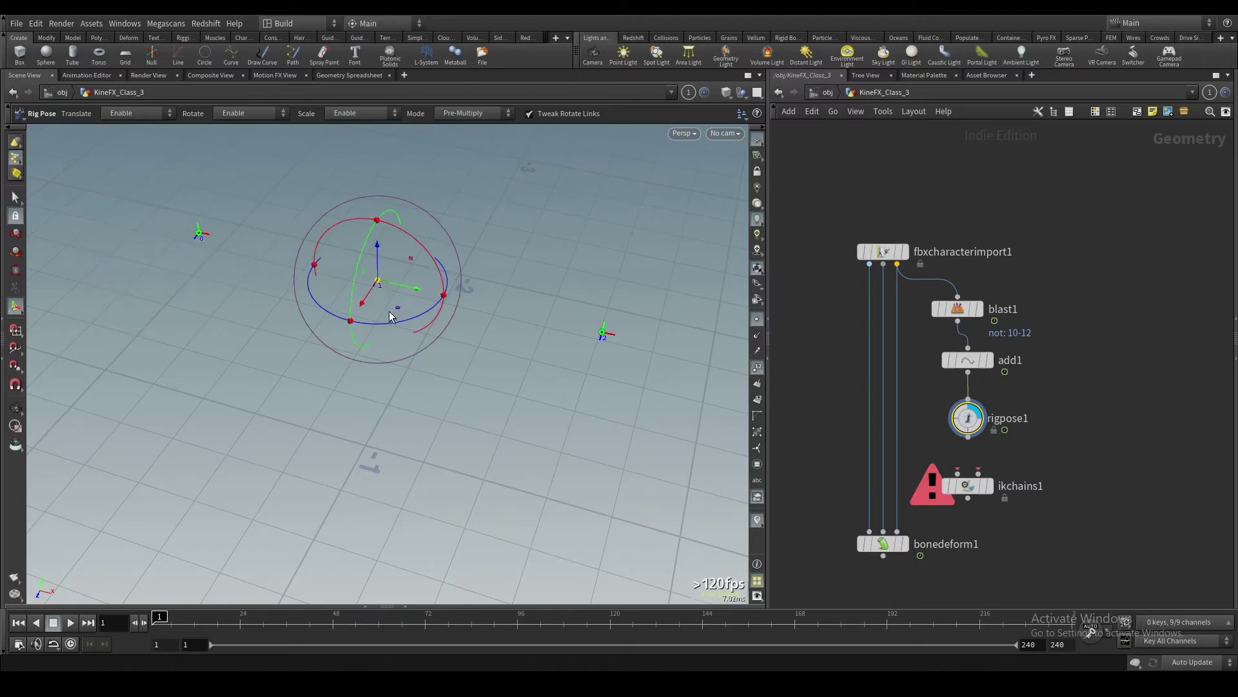
left_click_drag(391, 310, 422, 273)
left_click(373, 249)
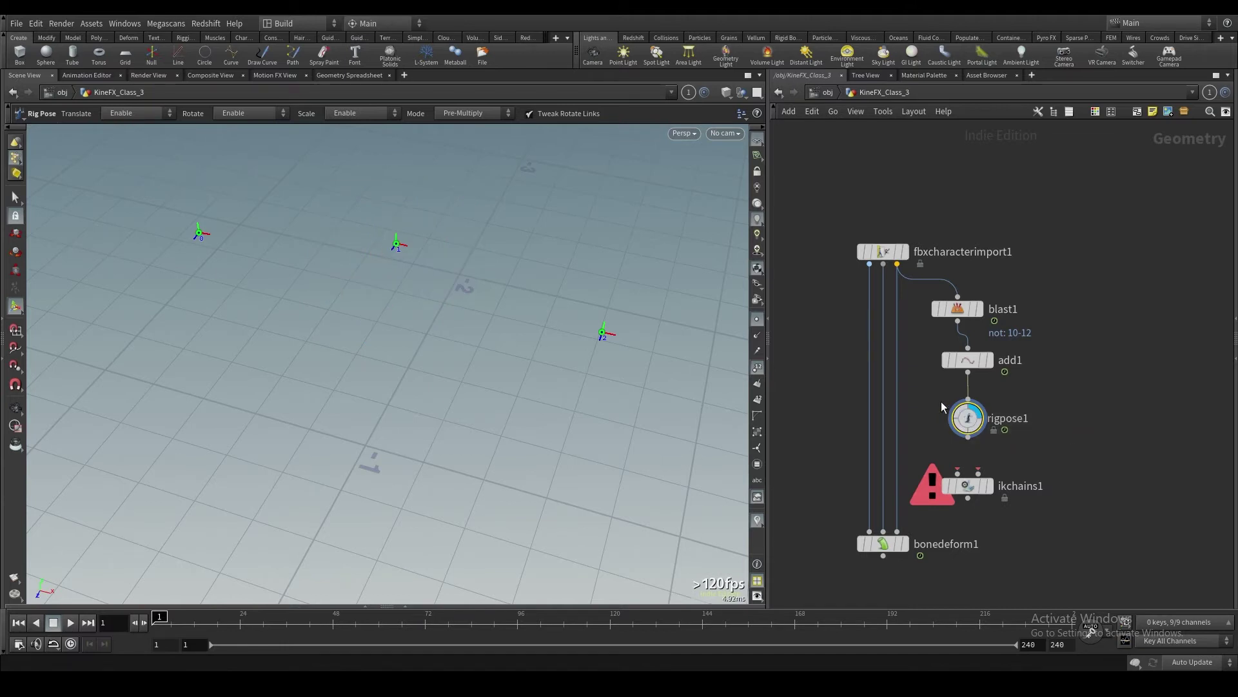
Clear the test joint transformations in the Rig Pose node and hide the node parameters
key("p")
left_click(1124, 156)
key("p")
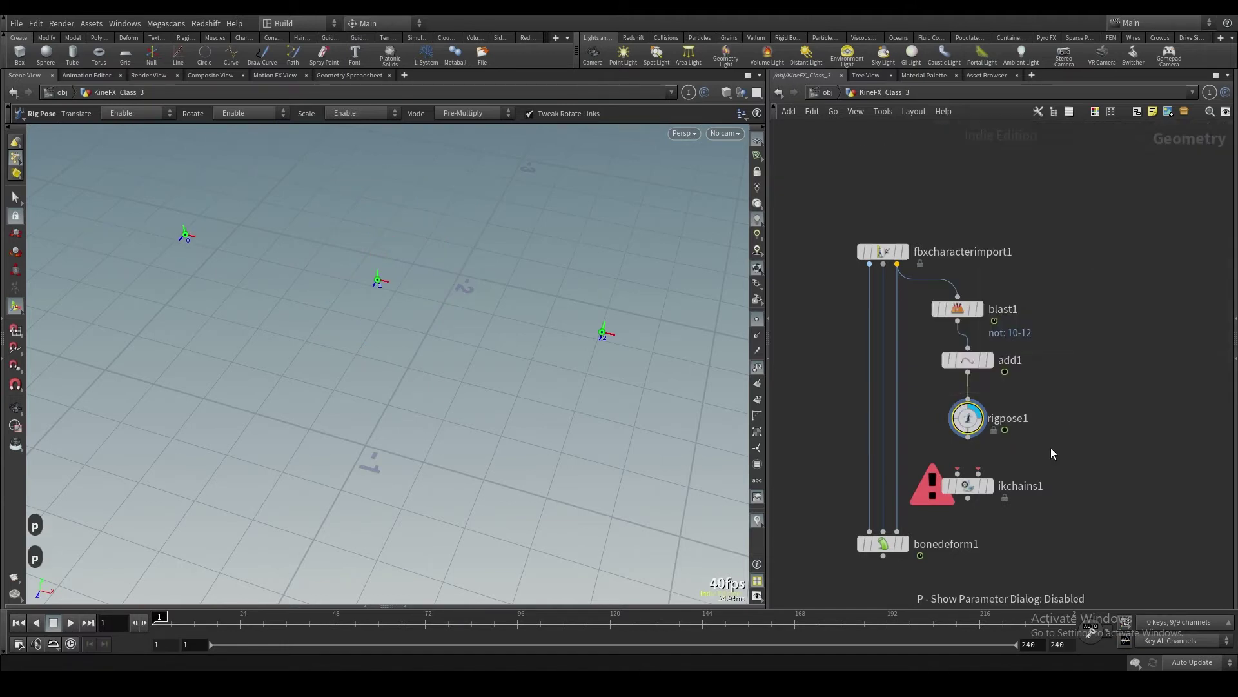
Align the Blast, Add and Rig Pose nodes in one vertical column, clear of the IK Chains node
left_click_drag(1051, 443, 953, 303)
key("a")
left_click_drag(971, 352, 1051, 312)
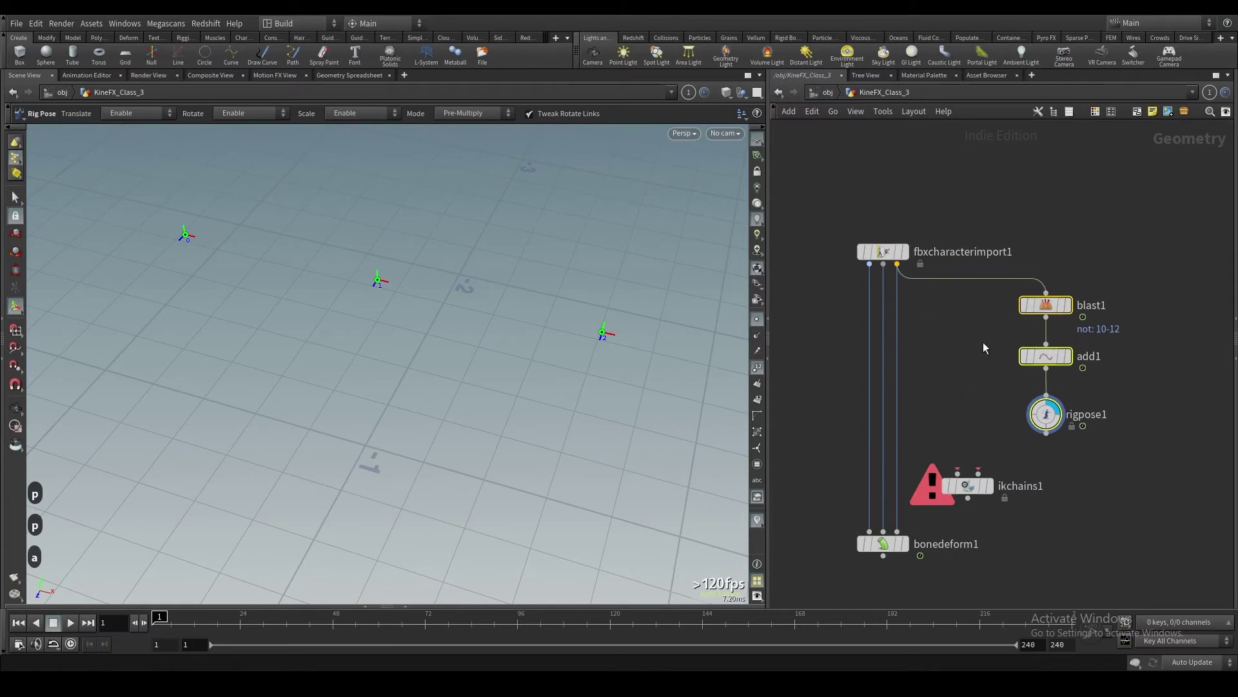
Color the Blast and Add nodes black in the network
key("c")
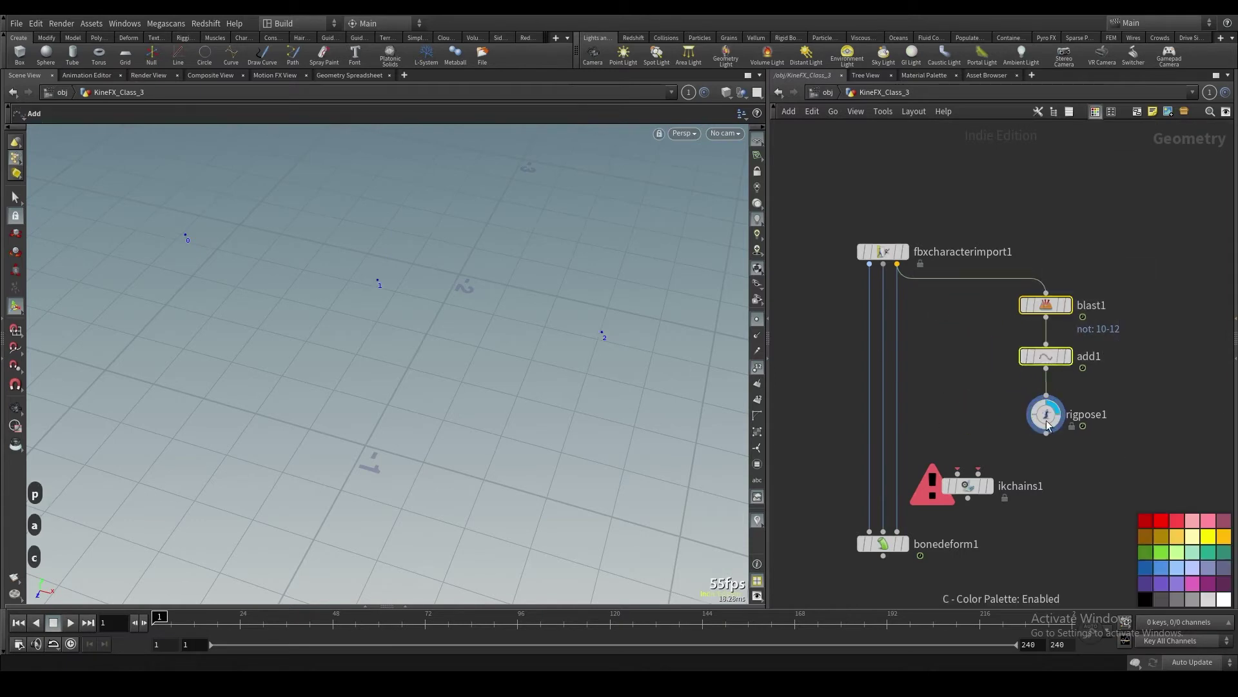
left_click_drag(1145, 599, 1046, 357)
key("c")
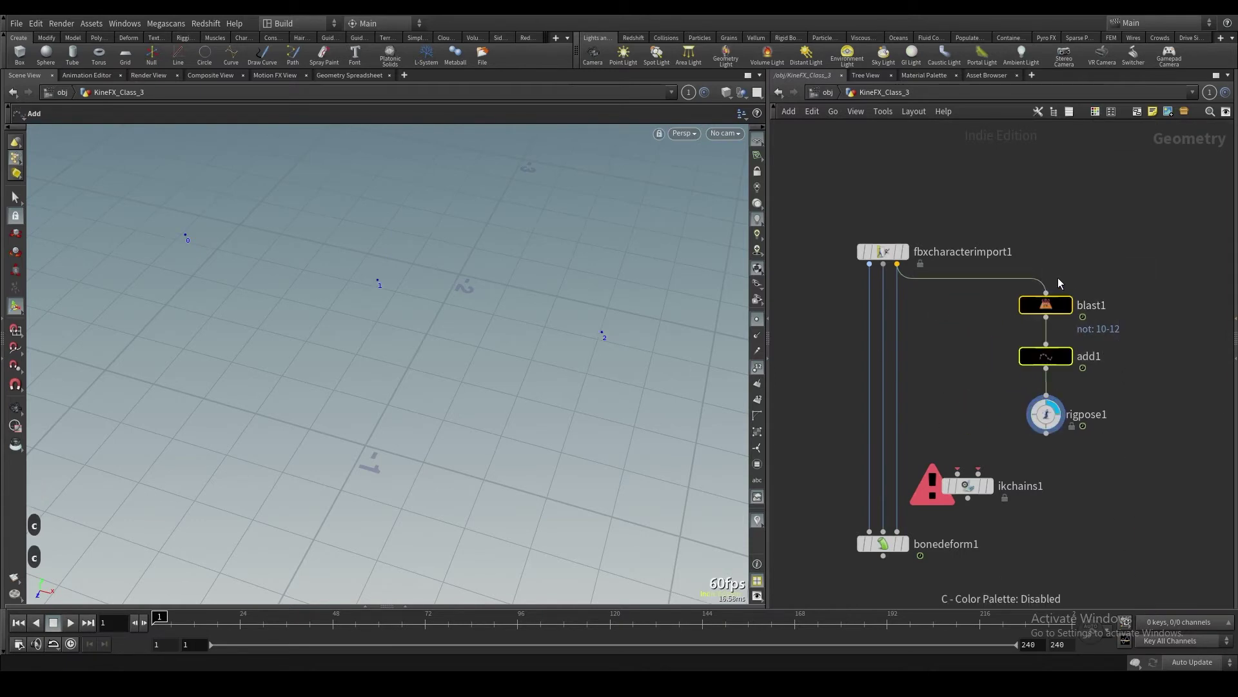
left_click(1046, 305)
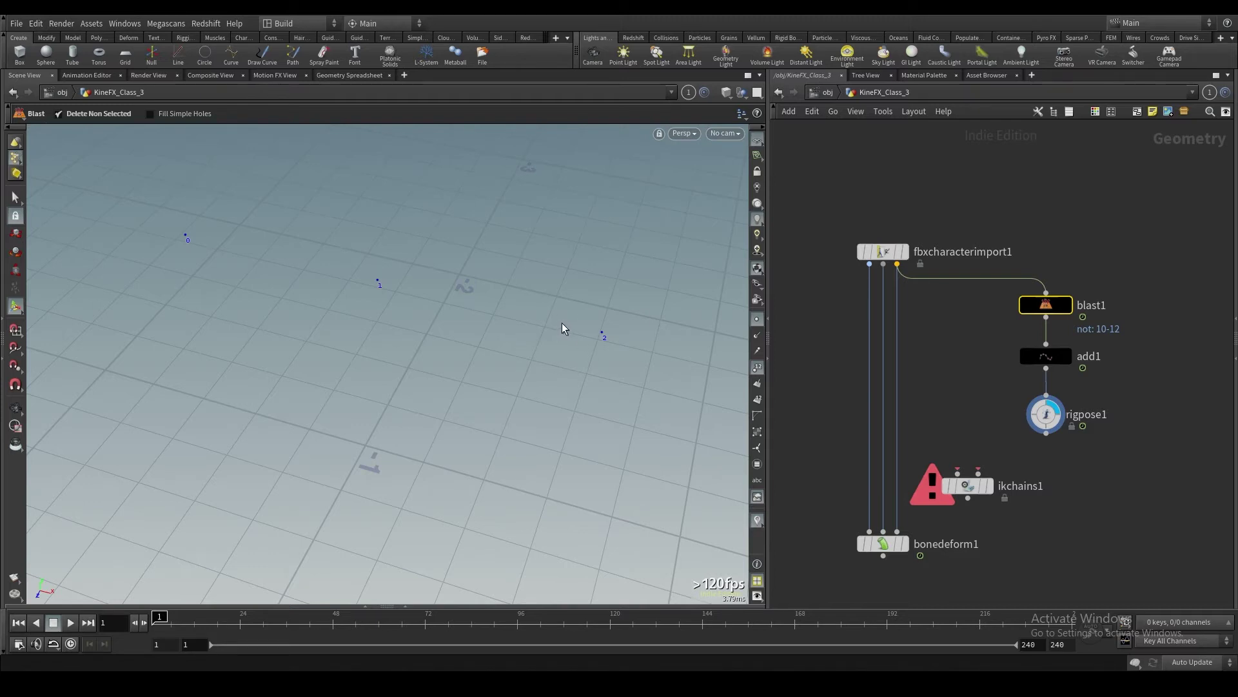
Rename the Rig Pose node to rigpose, without its trailing number
scroll(977, 403, "down", 2)
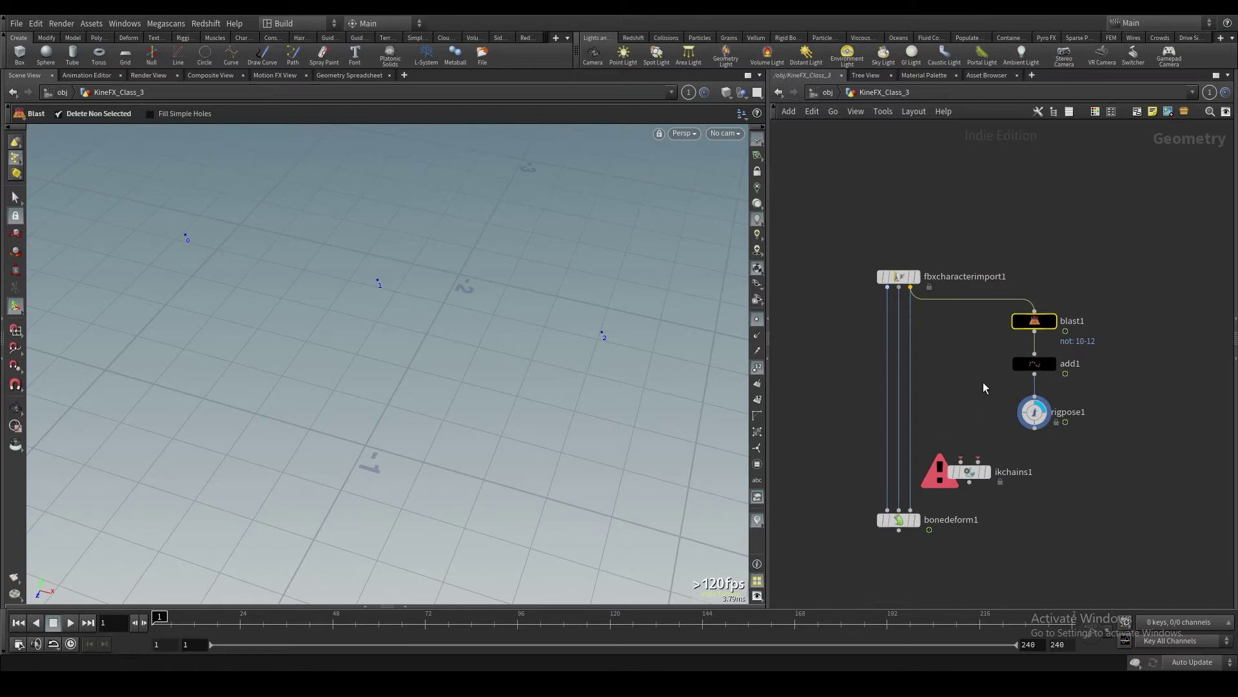
double_click(1068, 412)
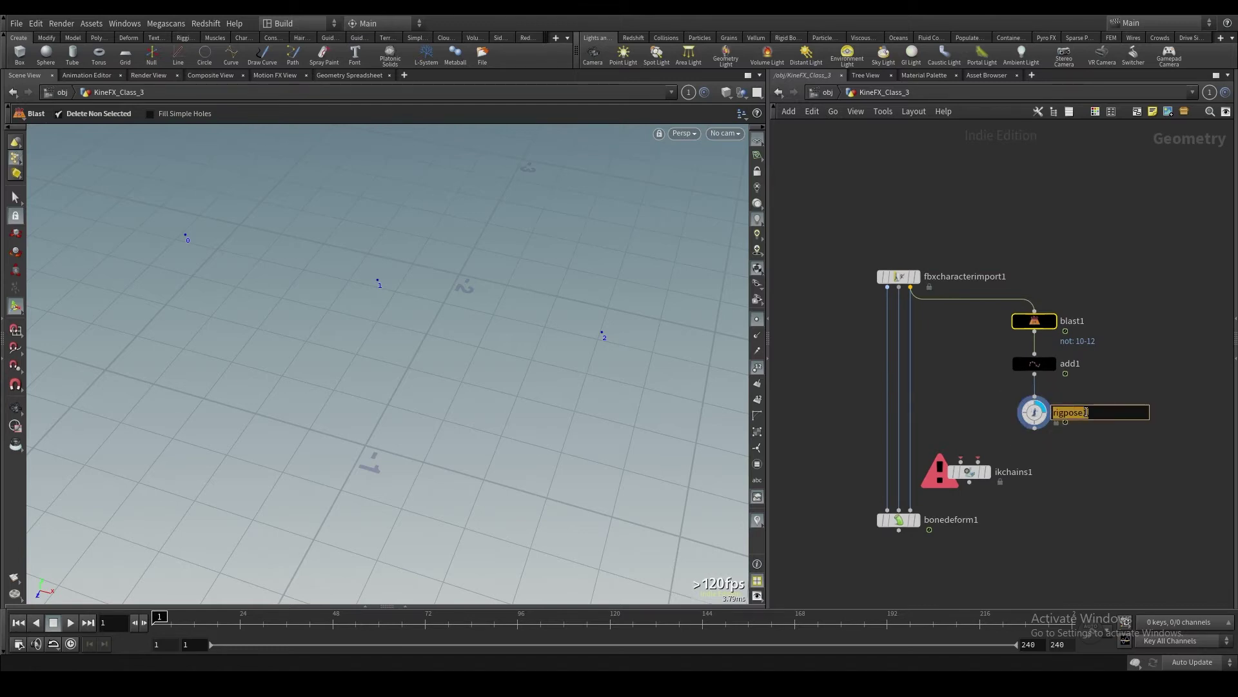
key("Caps_Lock")
key("Caps_Lock")
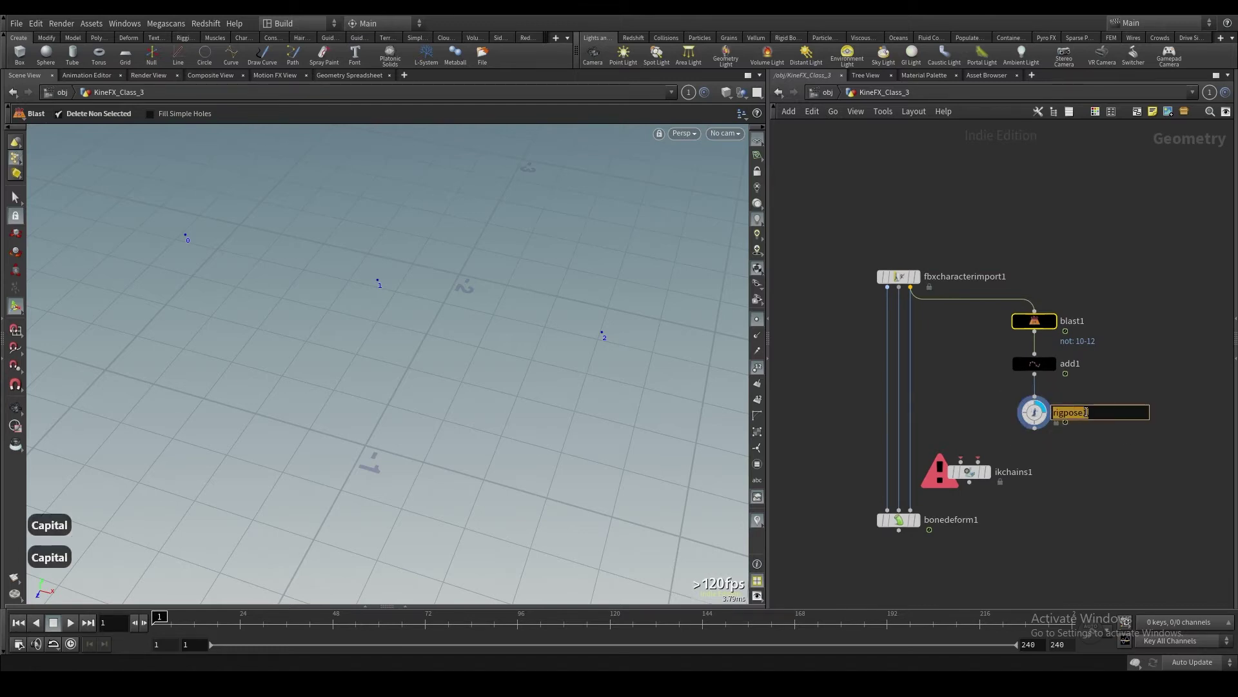
left_click(1132, 416)
key("BackSpace")
left_click(992, 394)
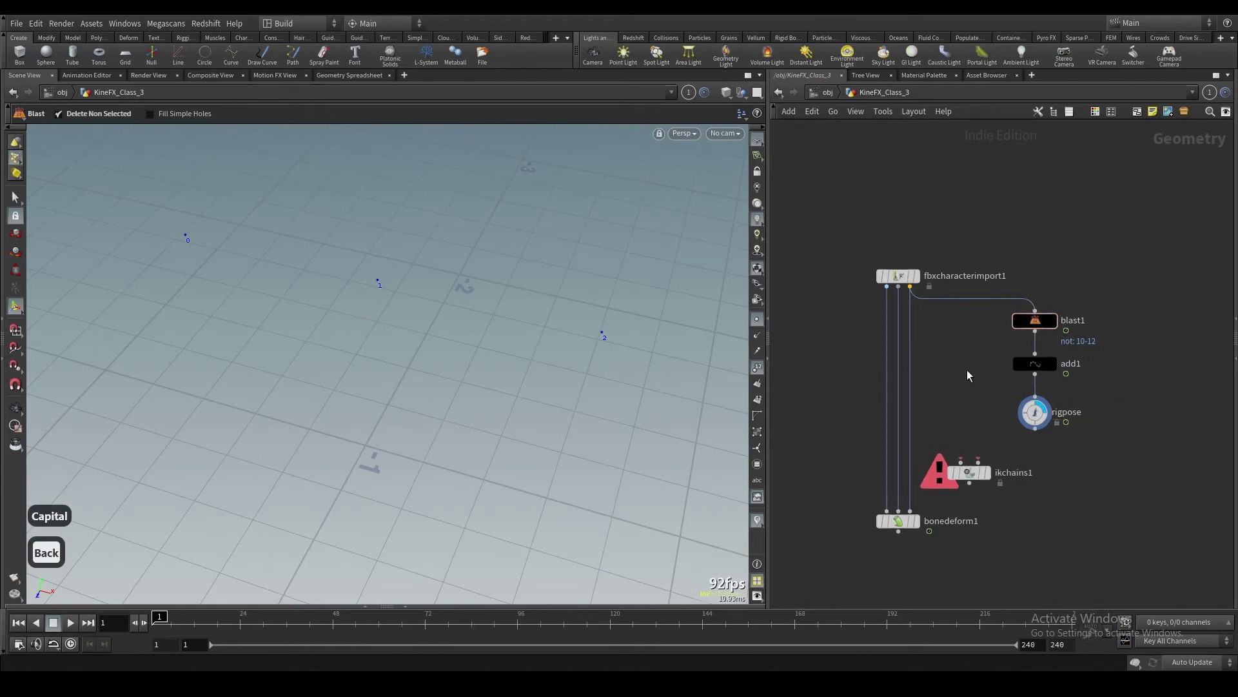
Add a Null node beneath the FBX Character Import and move the Blast, Add and Rig Pose nodes lower together
key("Tab")
type("null")
key("Return")
left_click(958, 338)
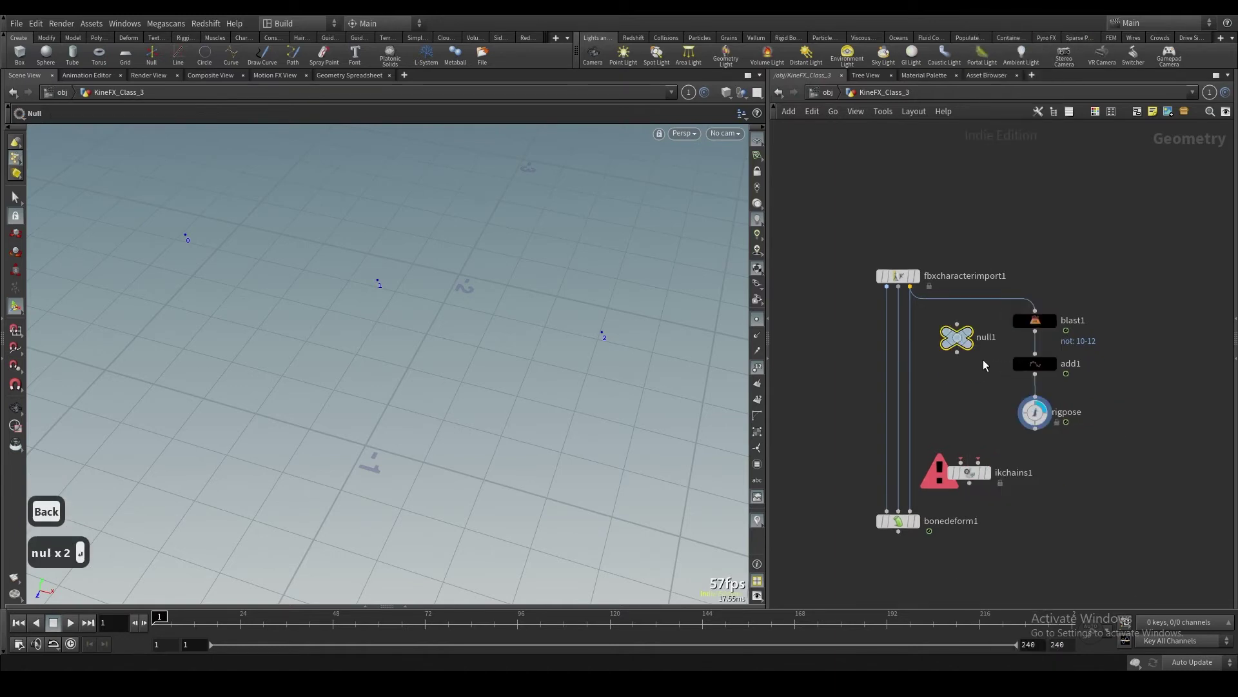
left_click_drag(1090, 445, 1023, 313)
left_click_drag(1035, 321, 1054, 394)
left_click(1069, 376)
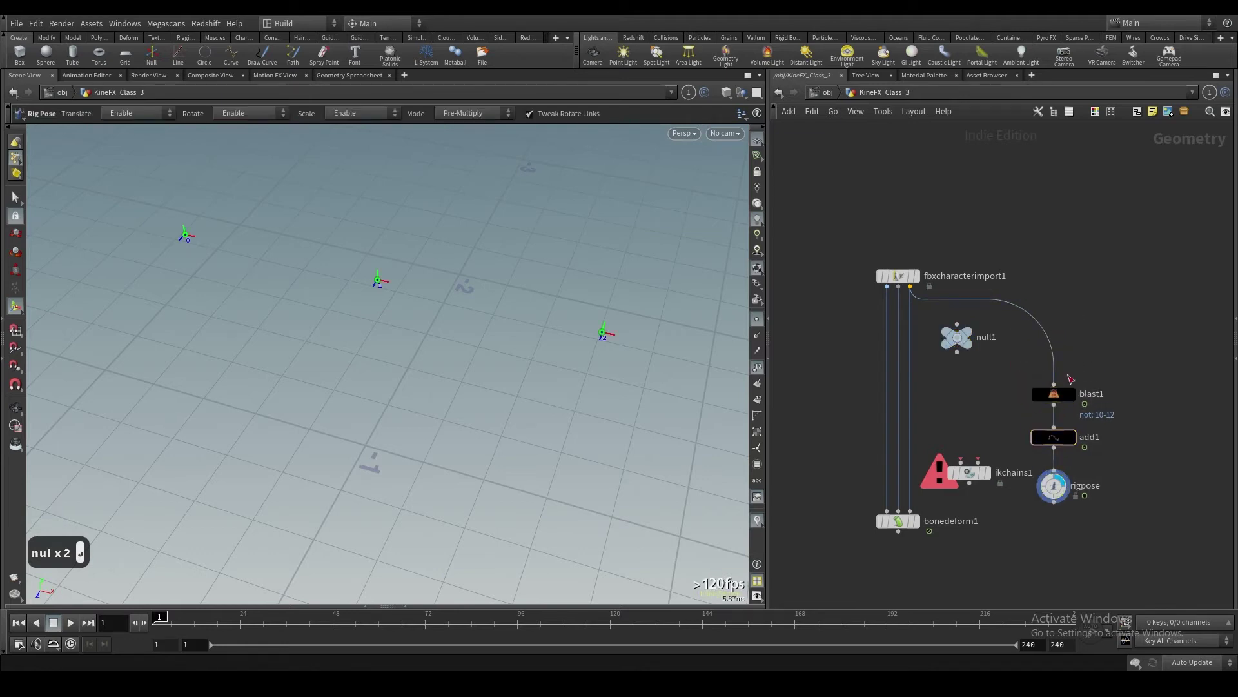
Wire the Null between the FBX import's Animated Pose output and the Blast node, and name it Input
left_click(957, 324)
left_click(910, 287)
double_click(988, 336)
type("Input")
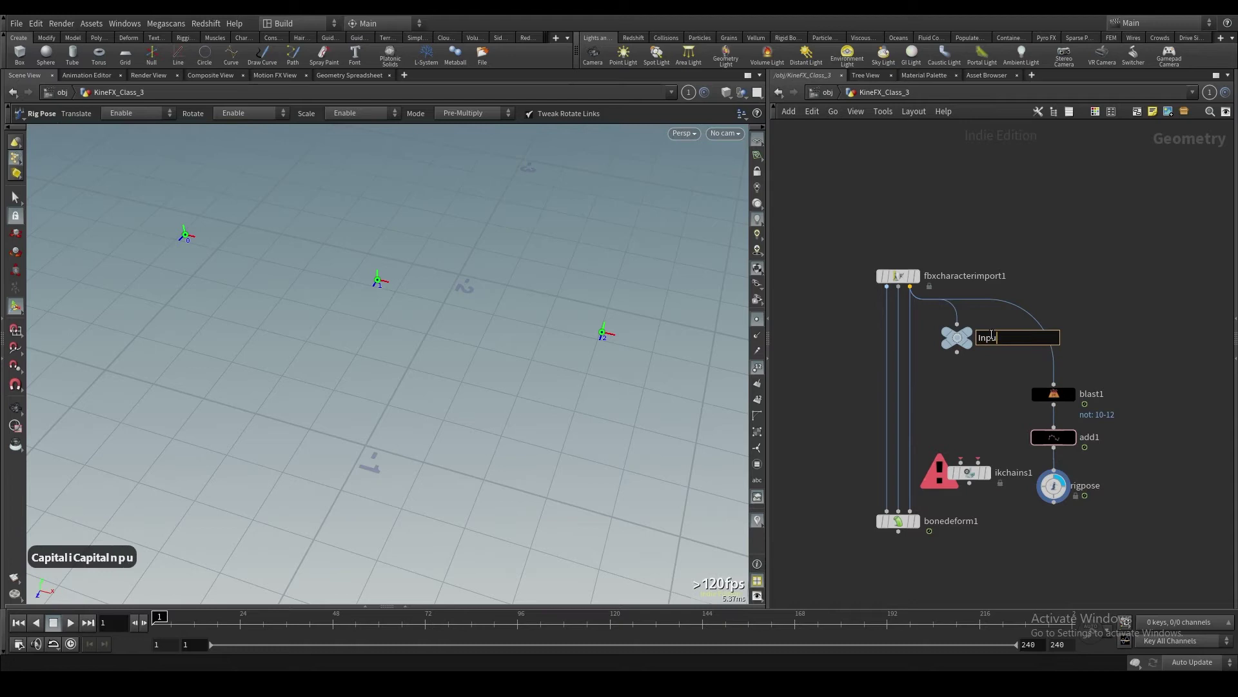
key("Return")
left_click(1053, 383)
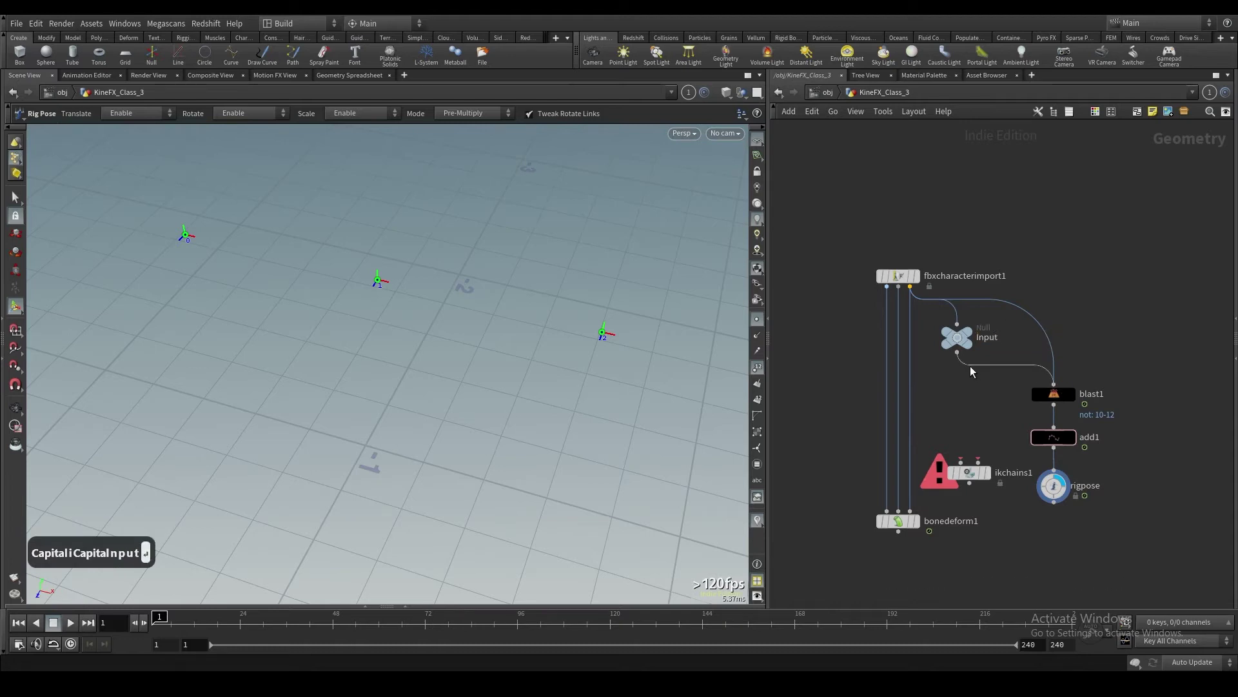
left_click(959, 353)
Move the Bone Deform and IK Chains nodes lower in the network to make room for wiring
scroll(982, 408, "down", 1)
middle_click_drag(982, 408, 990, 366)
left_click_drag(921, 462, 896, 551)
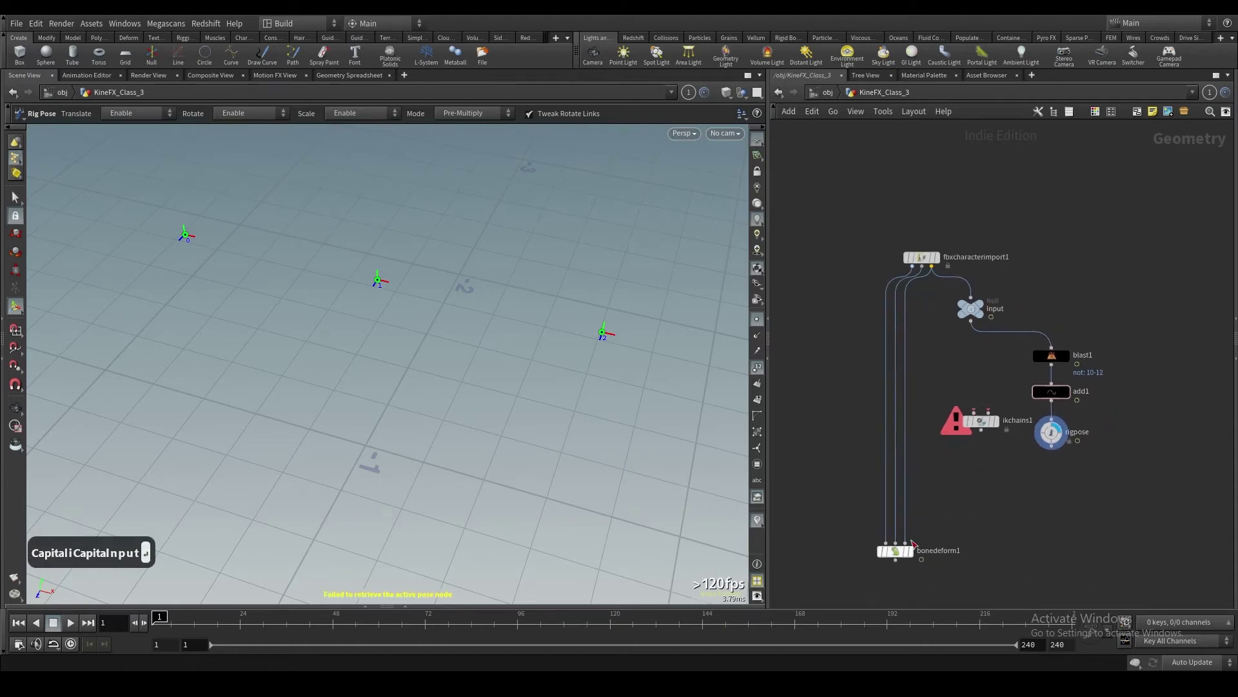
left_click_drag(973, 422, 957, 507)
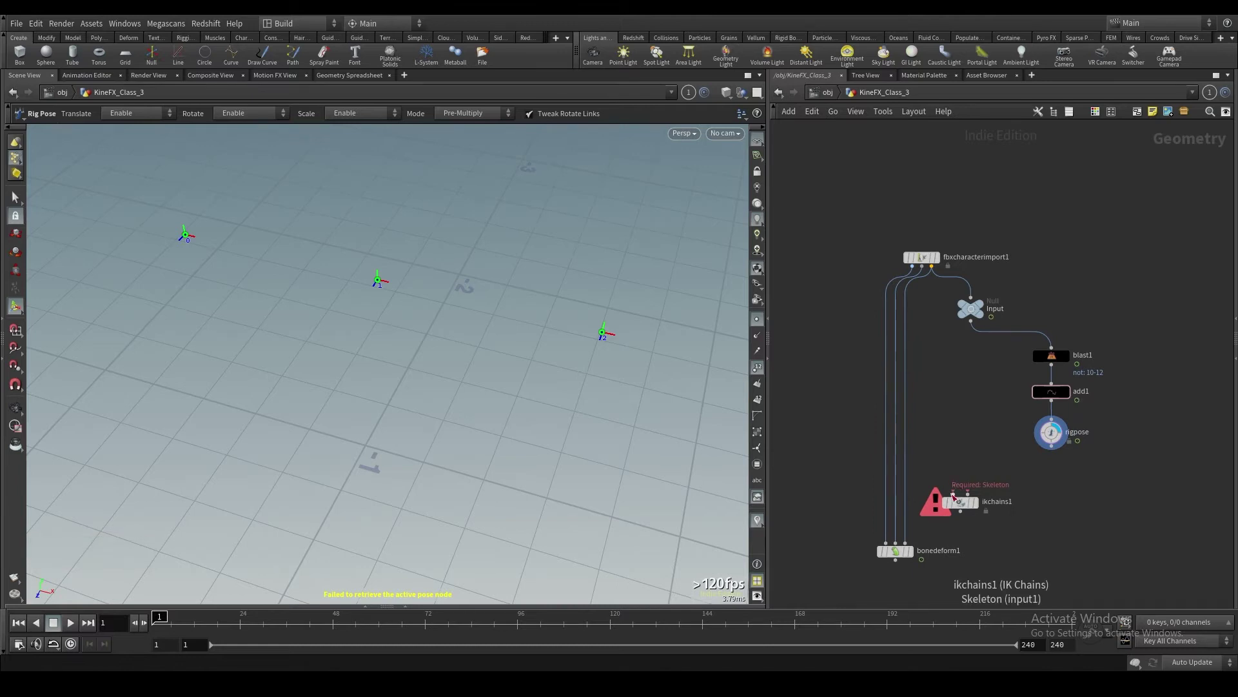
Connect the Input null to the IK Chains' Skeleton input and the Rig Pose output to its second input
left_click(954, 495)
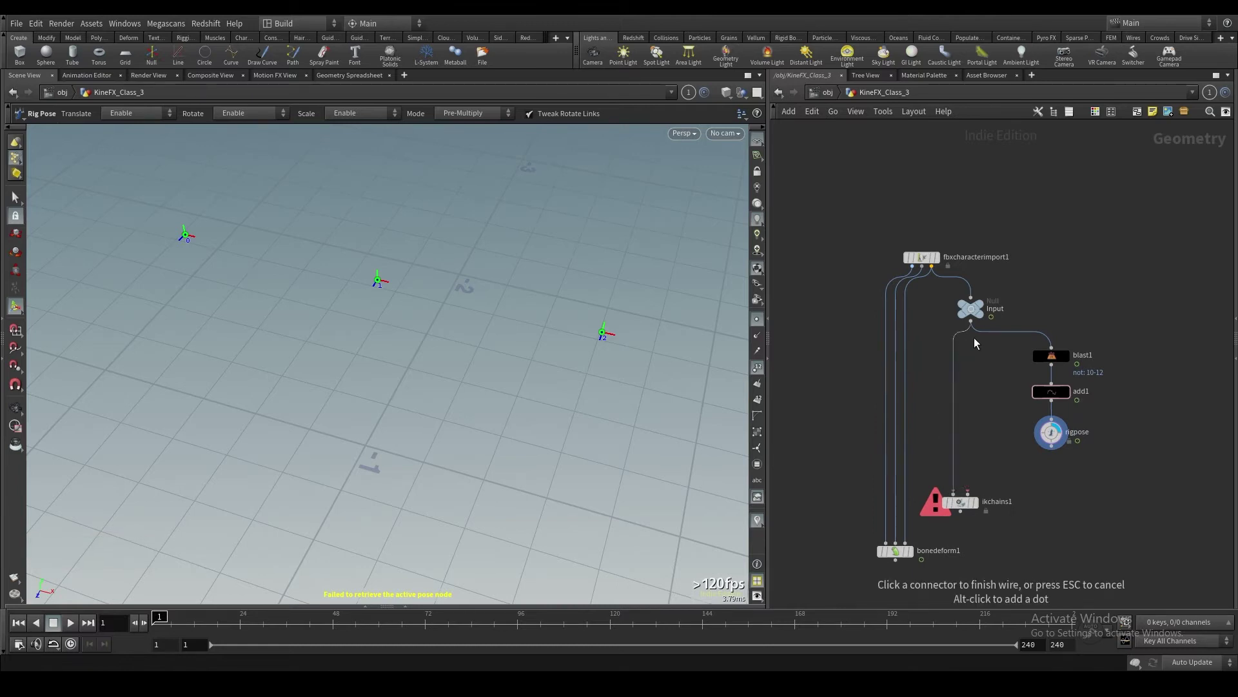
left_click(965, 339)
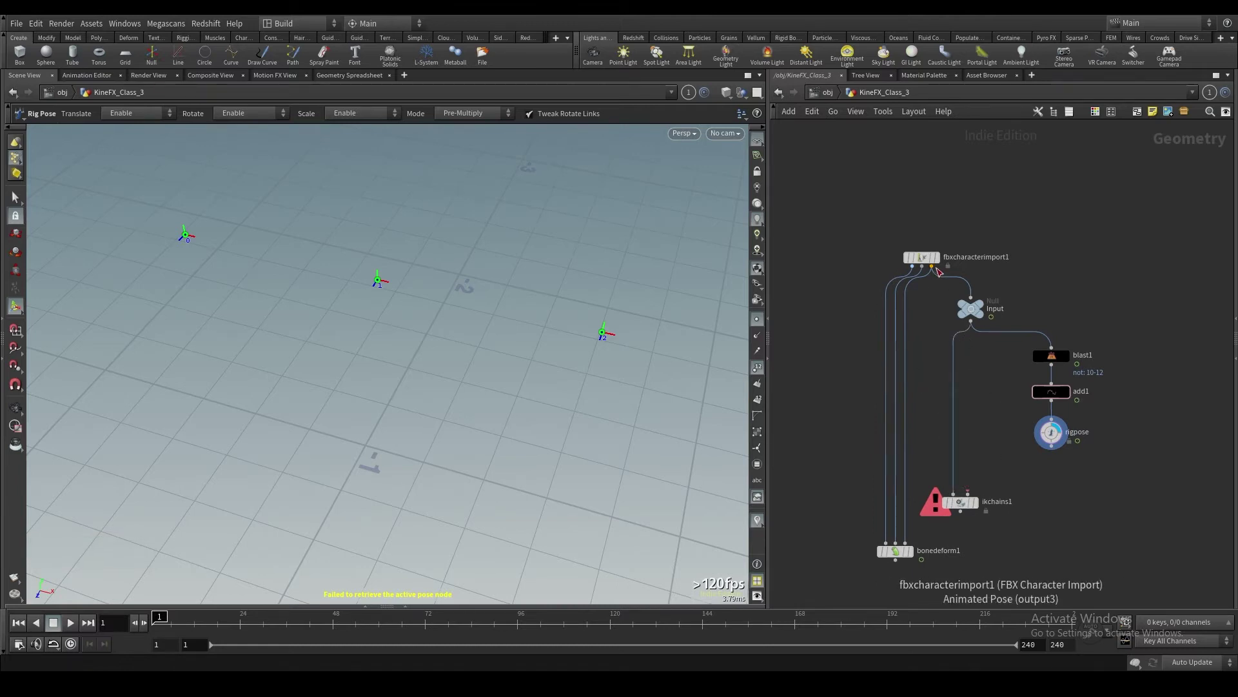
left_click(967, 495)
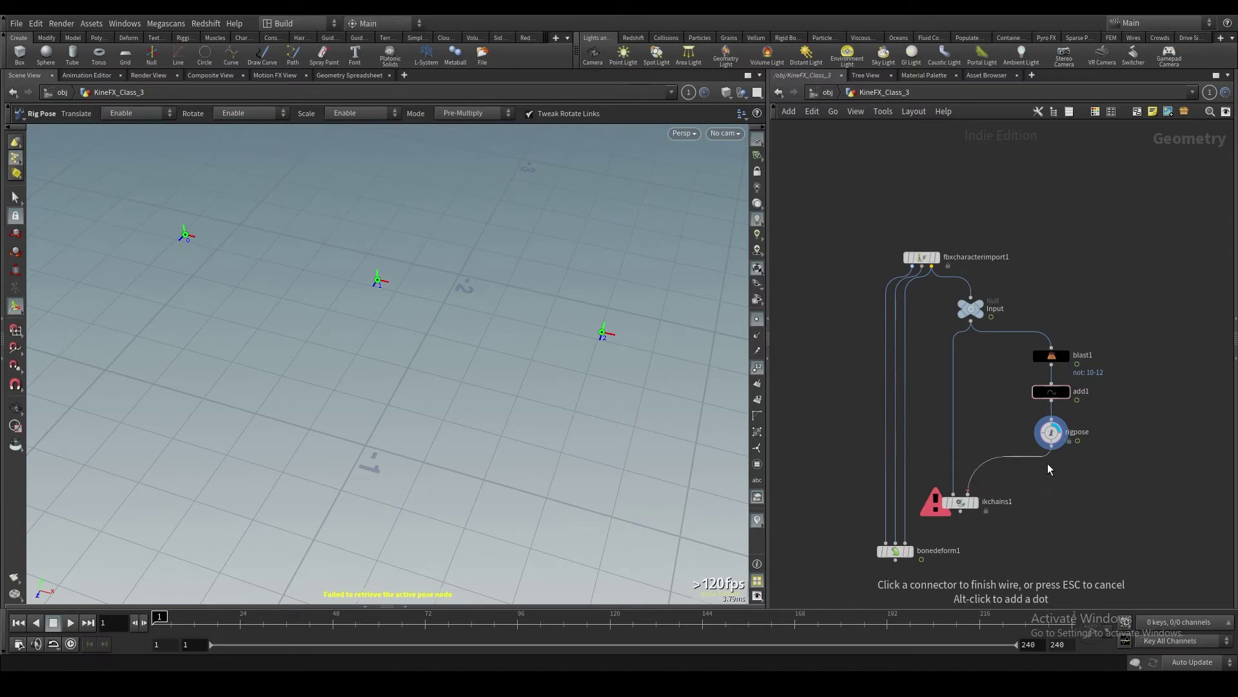
left_click(1052, 446)
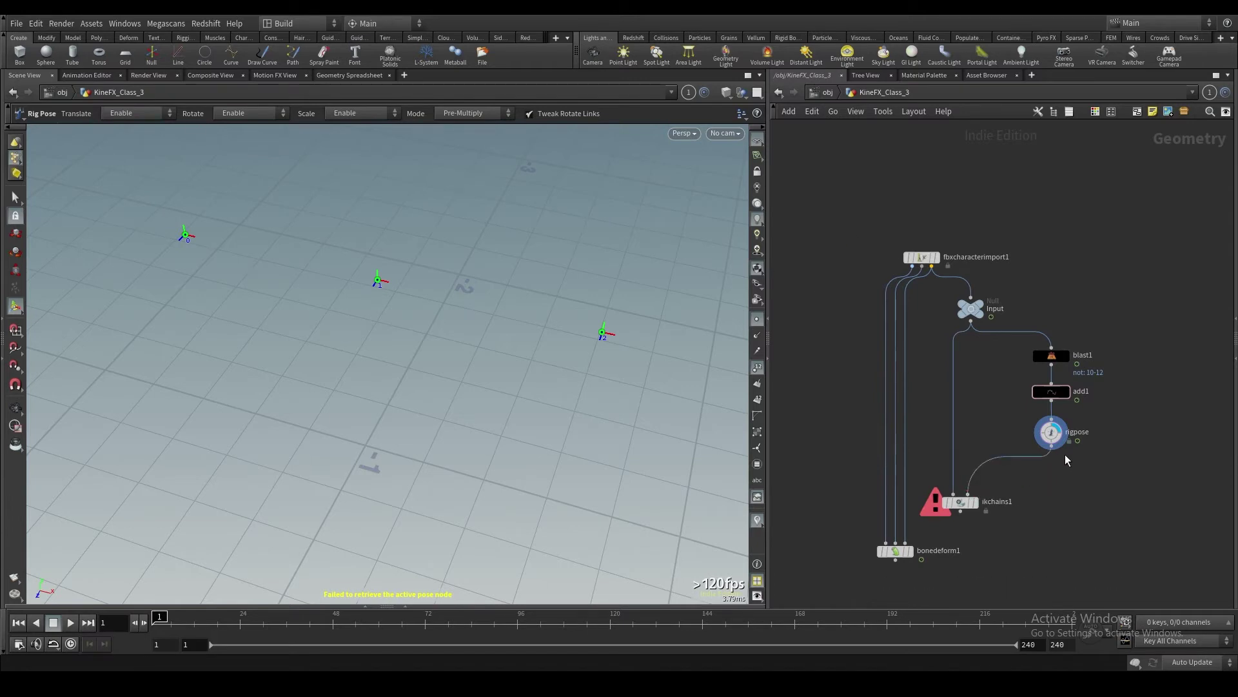
Connect the IK Chains output to the Bone Deform's Deform Point Transforms input and display the Bone Deform result
left_click(966, 505)
left_click(961, 511)
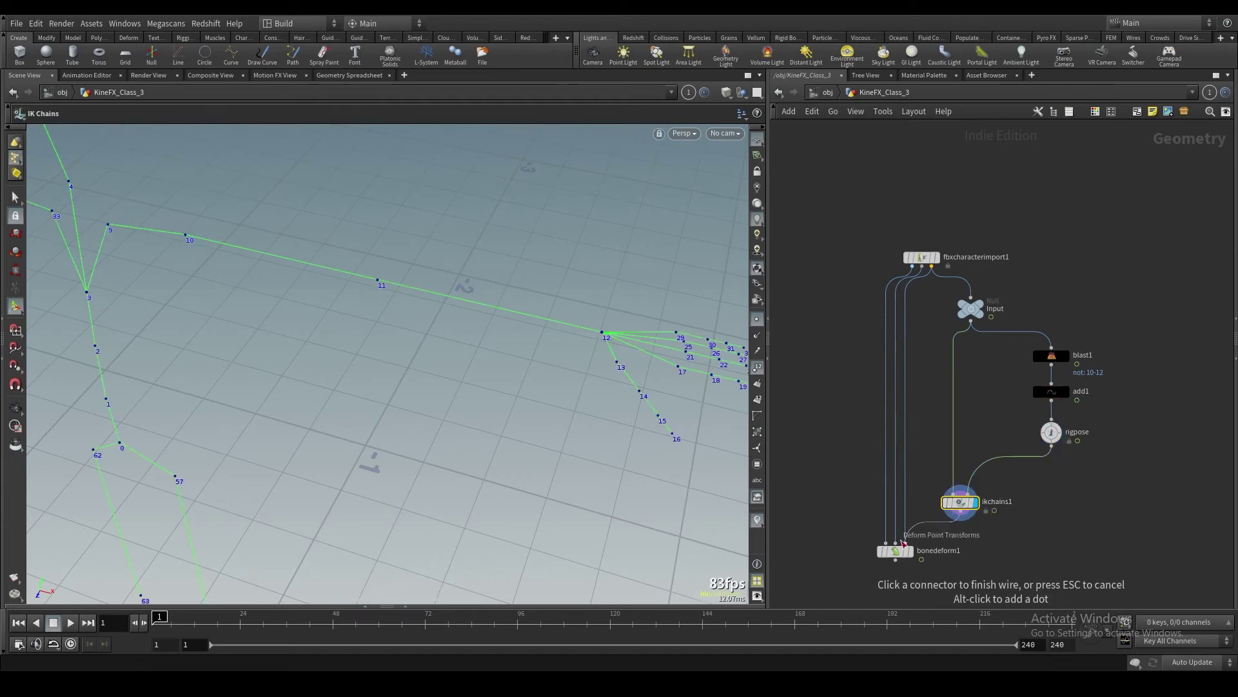
left_click(906, 546)
left_click(910, 554)
left_click(900, 553)
Turn off point numbers and point display in the viewport for the deformed character
right_click_drag(564, 376, 392, 370, "alt")
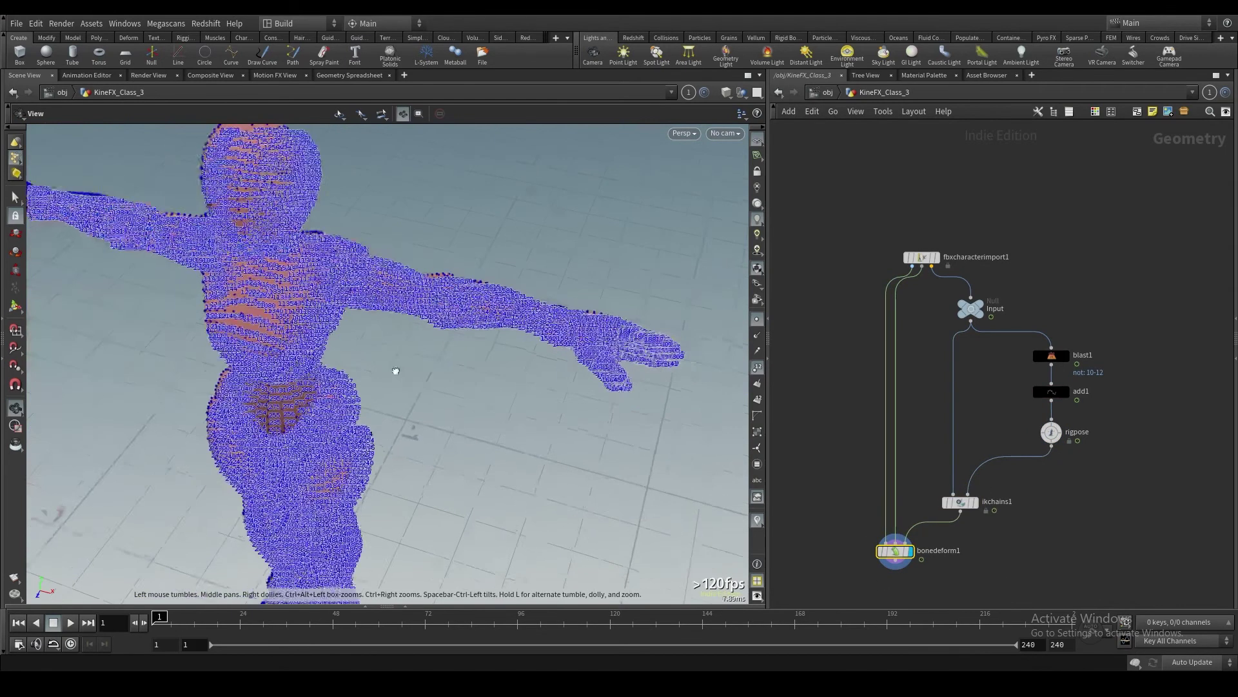
left_click_drag(393, 370, 291, 352, "alt")
left_click(759, 369)
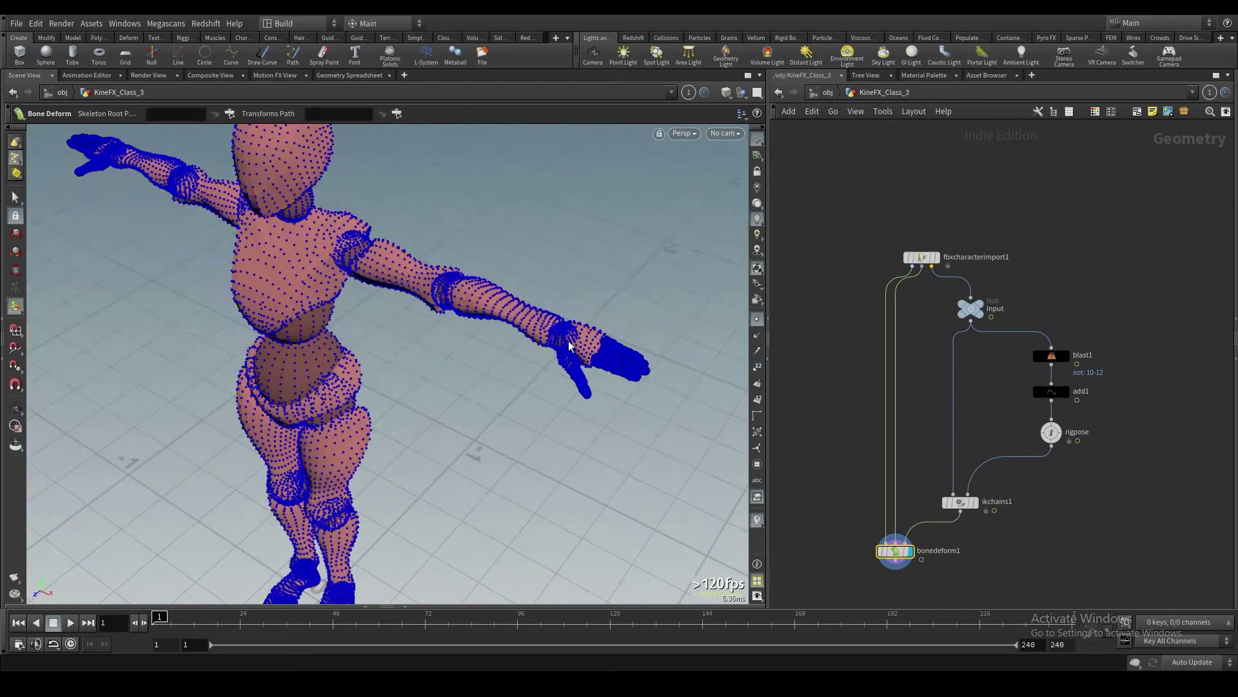
right_click_drag(571, 340, 490, 342, "alt")
middle_click_drag(490, 342, 536, 337, "alt")
left_click(757, 319)
left_click_drag(470, 290, 449, 263, "alt")
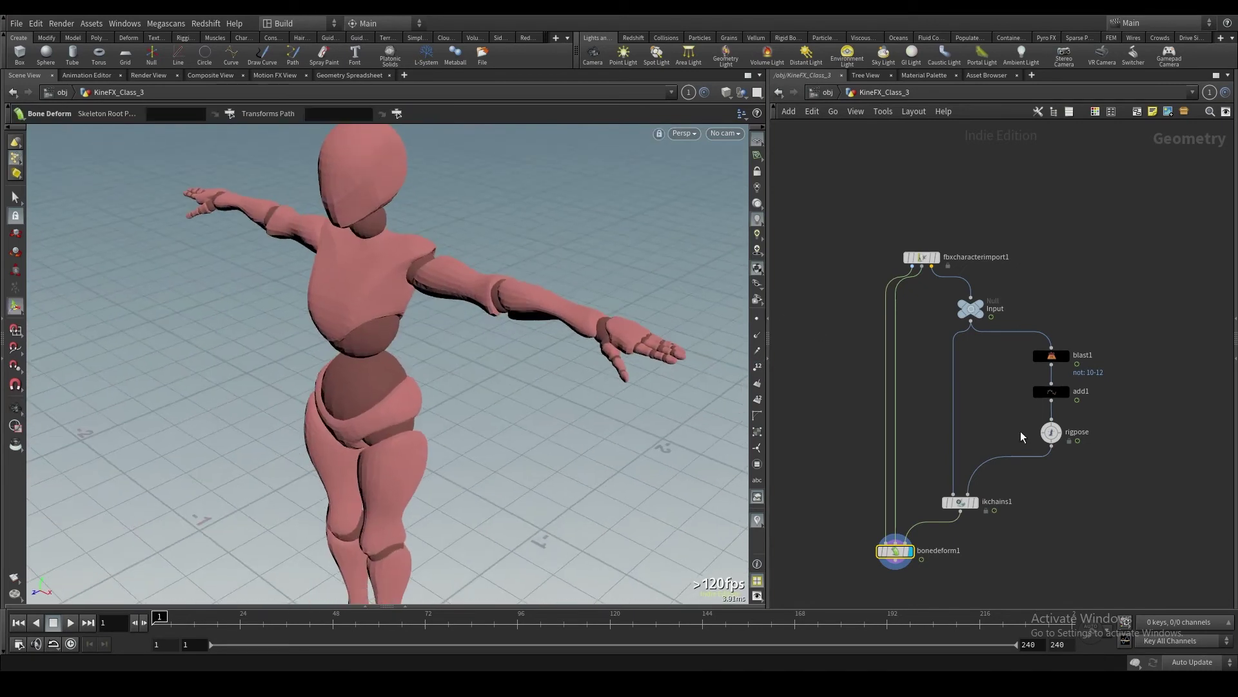
Try moving the left wrist control in the Rig Pose, and clear the resulting transformation
left_click(1052, 432)
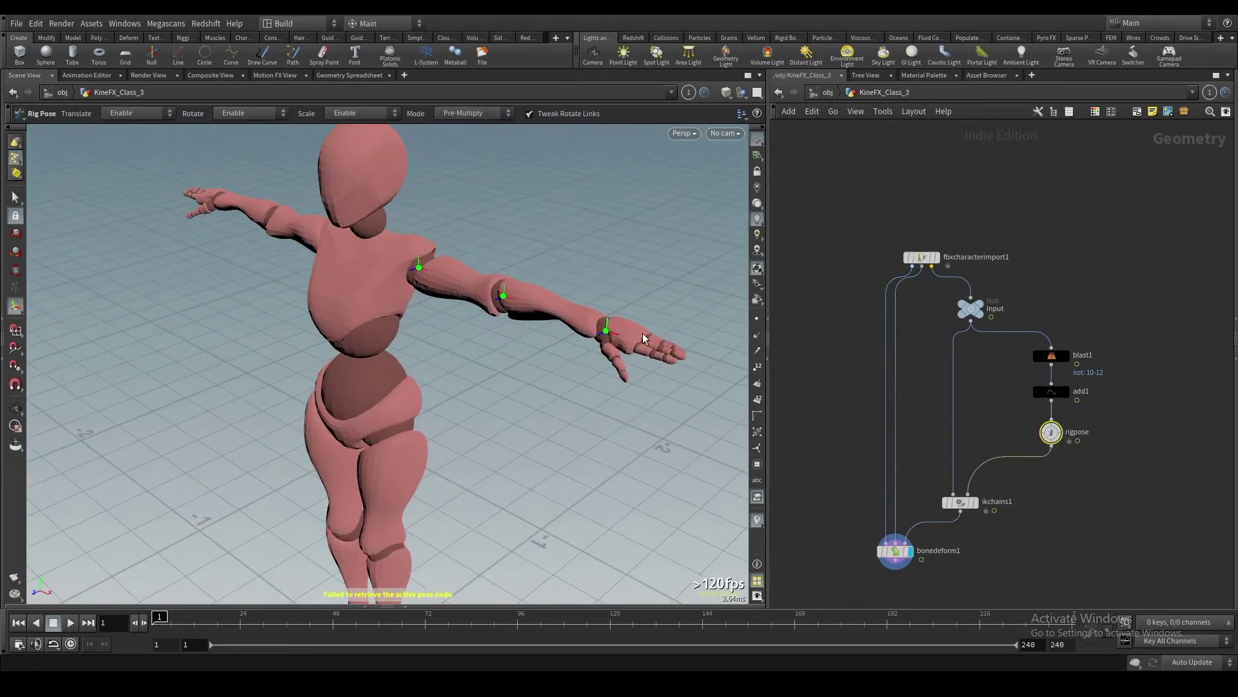
left_click(606, 330)
mouse_move(606, 330)
left_mouse_down()
mouse_move(541, 366)
mouse_move(597, 330)
left_mouse_up()
key("Return")
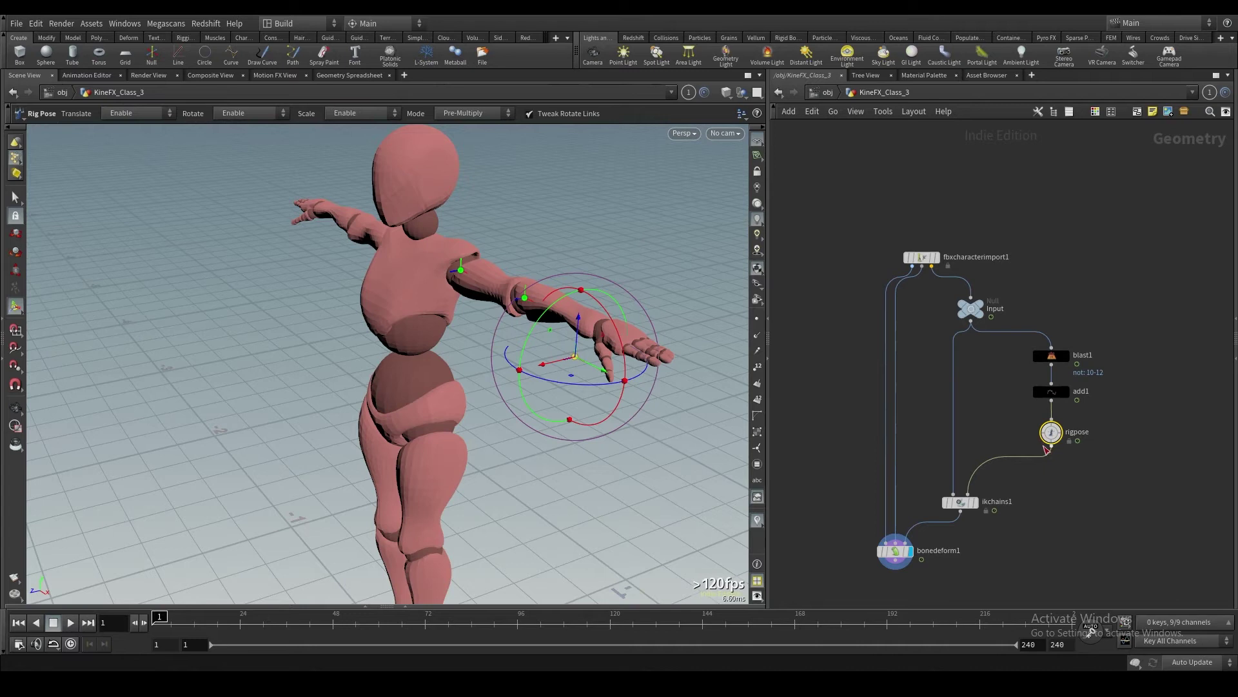
key("p")
left_click(1136, 226)
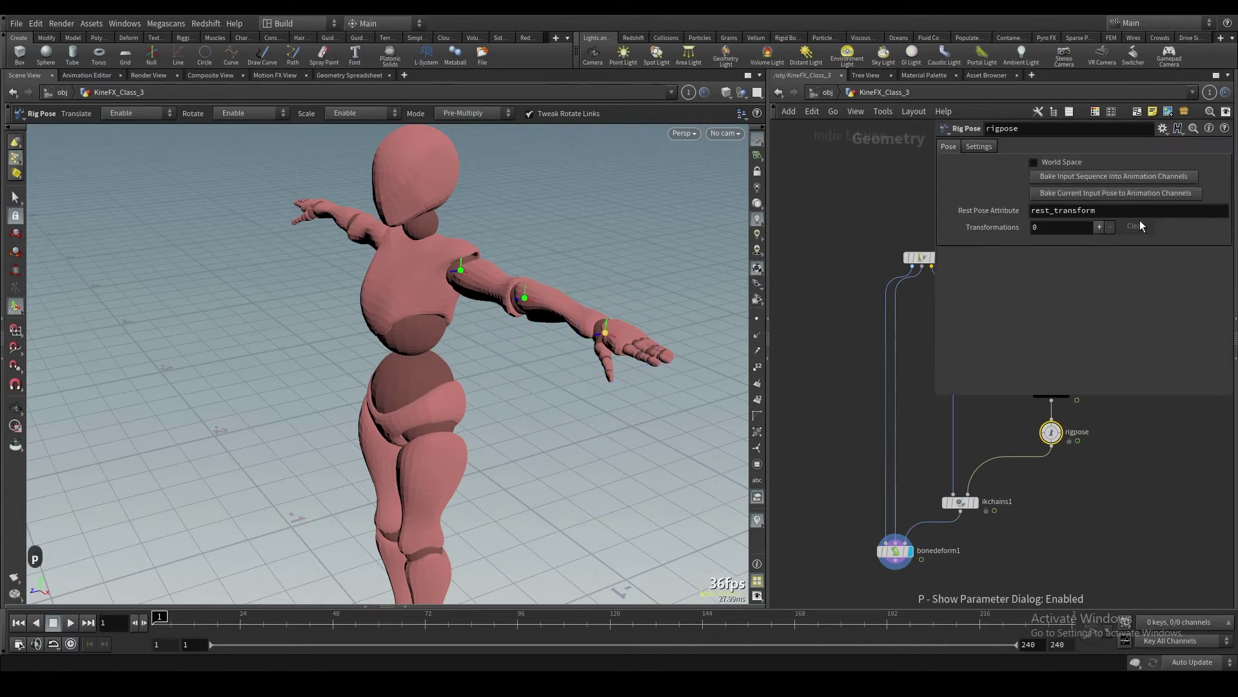
Add one IK chain in the IK Chains node and set its Root Name to mixamorig:LeftArm by picking the shoulder joint
left_click(961, 502)
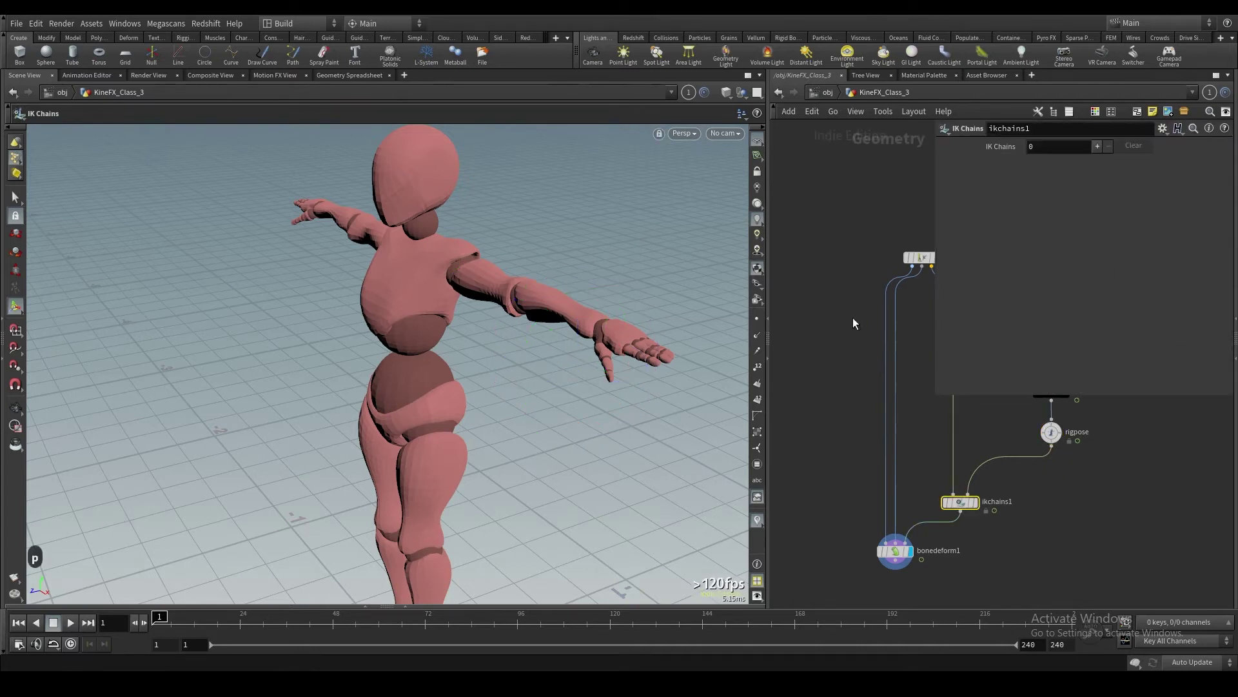
left_click(1097, 146)
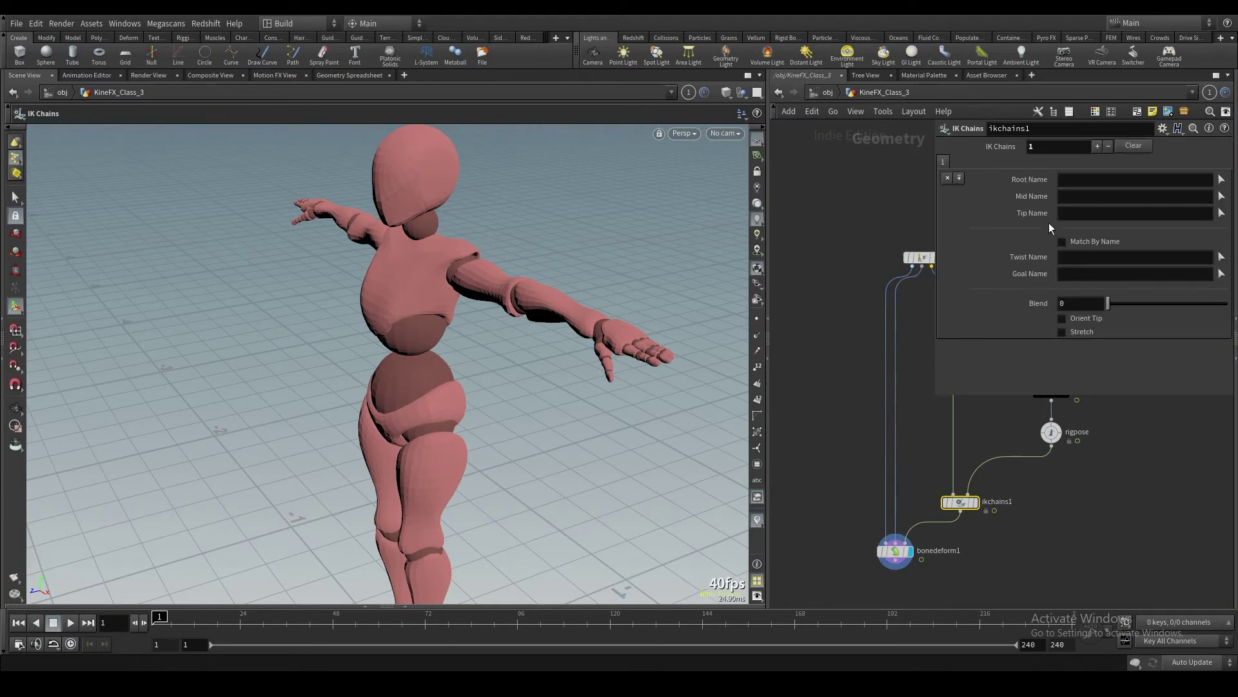
left_click(1220, 182)
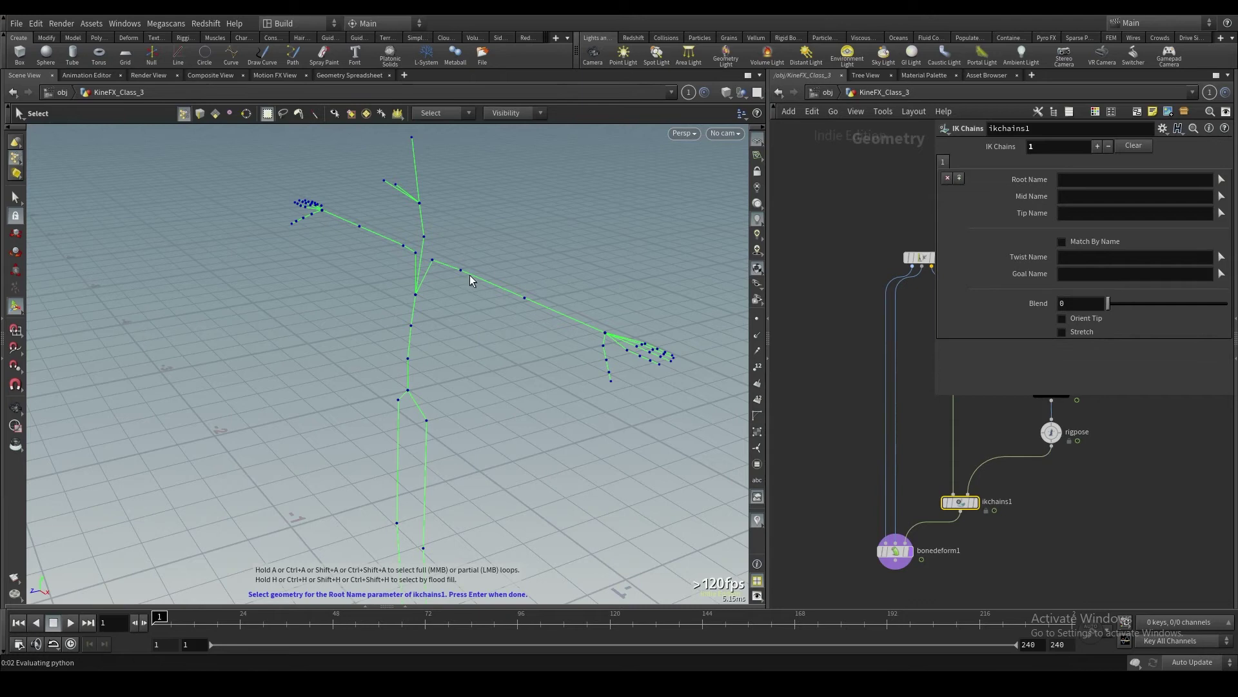
mouse_move(470, 275)
left_mouse_down("alt")
mouse_move(530, 282)
mouse_move(451, 278)
left_mouse_up("alt")
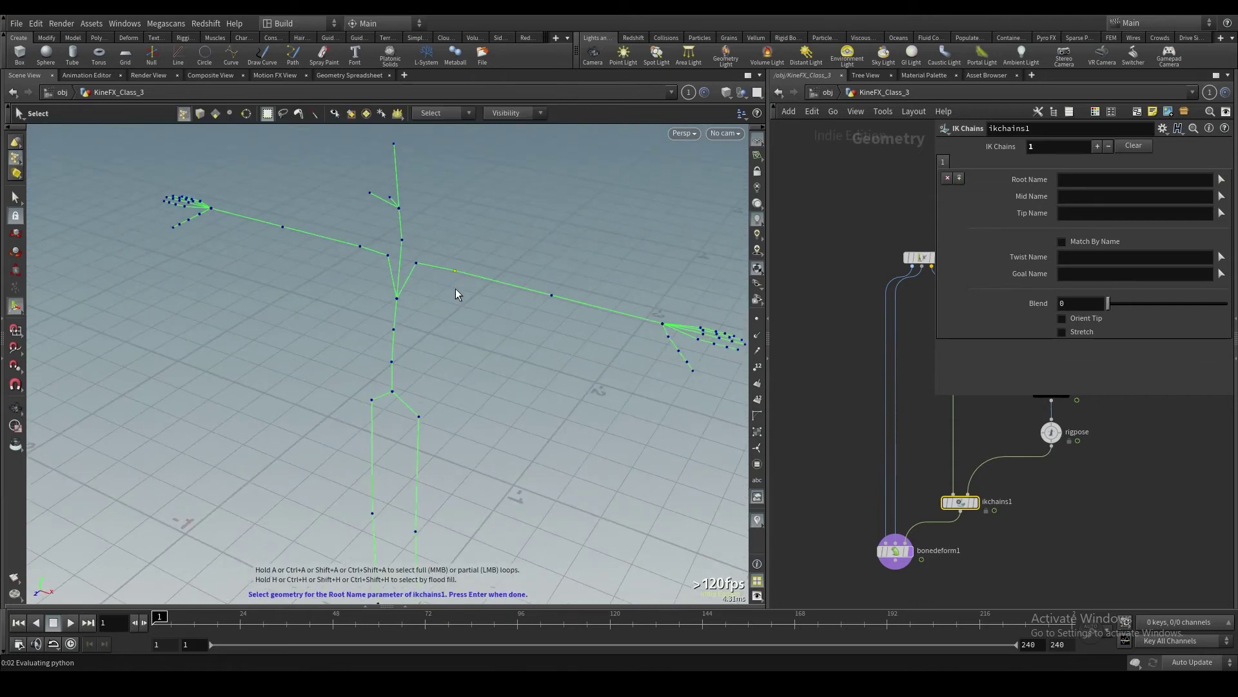
left_click(487, 275)
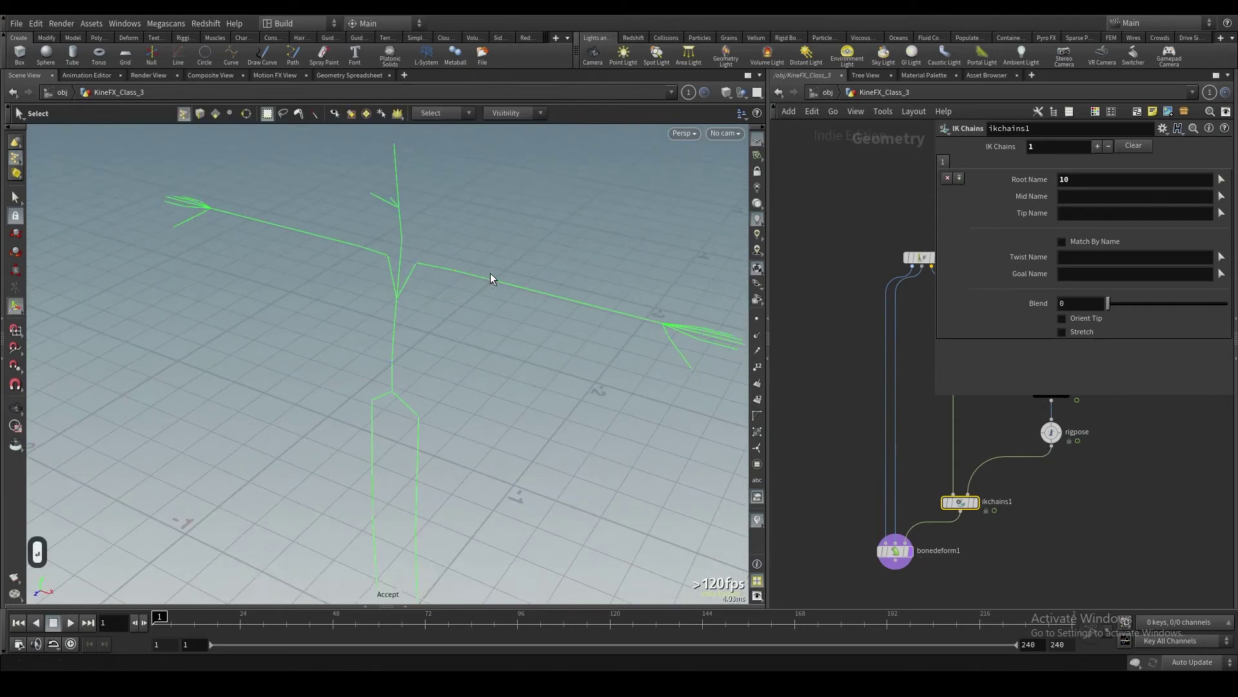
key("Return")
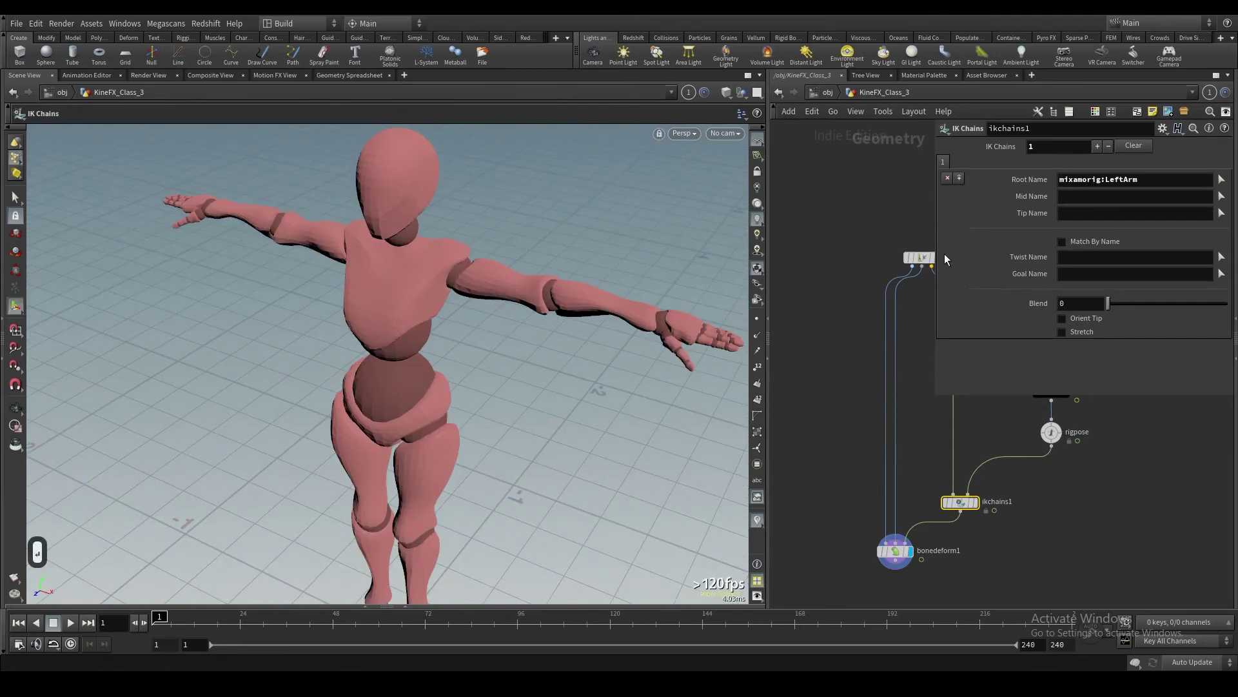
Set the IK chain's Mid Name to mixamorig:LeftForeArm and Tip Name to mixamorig:LeftHand by picking the elbow and wrist joints
left_click(1223, 197)
left_click_drag(584, 267, 535, 328)
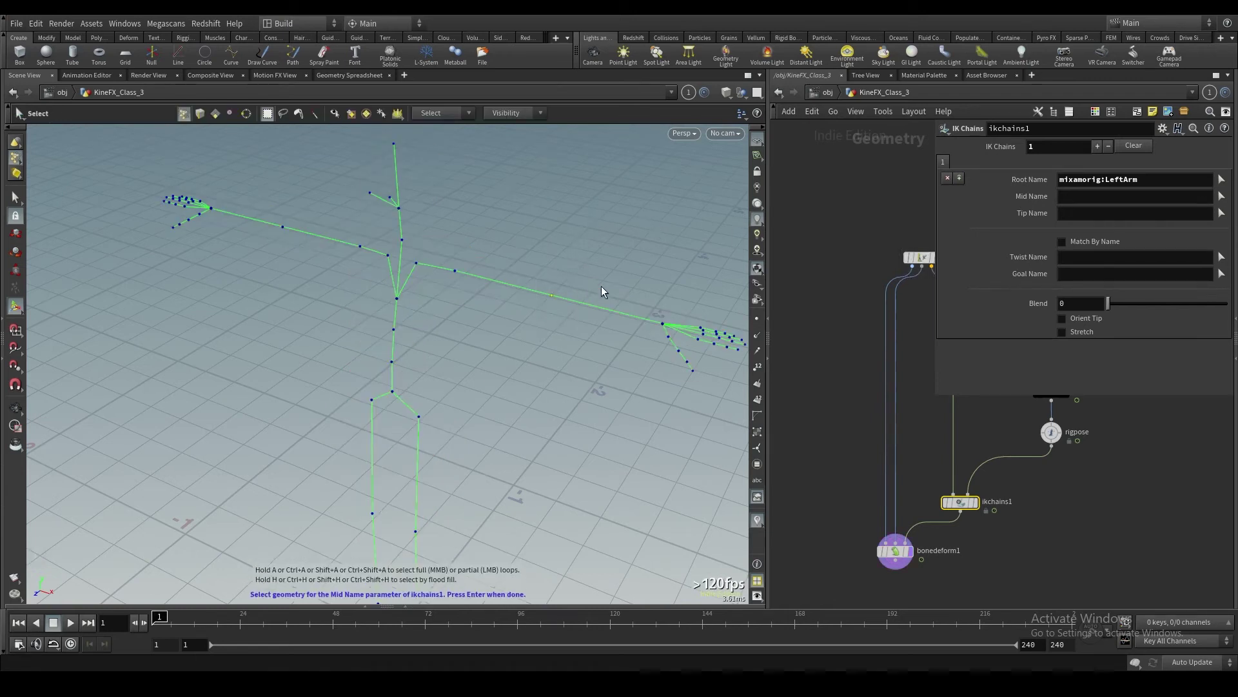
key("Return")
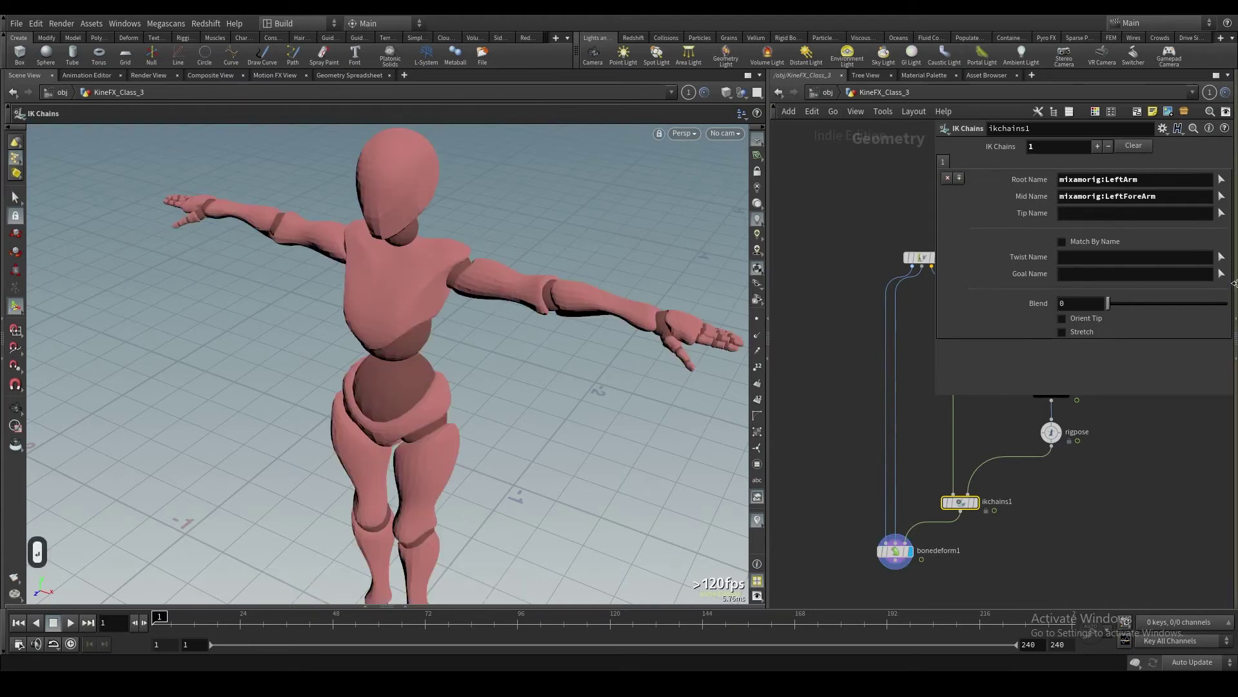
left_click(1222, 213)
left_click(664, 324)
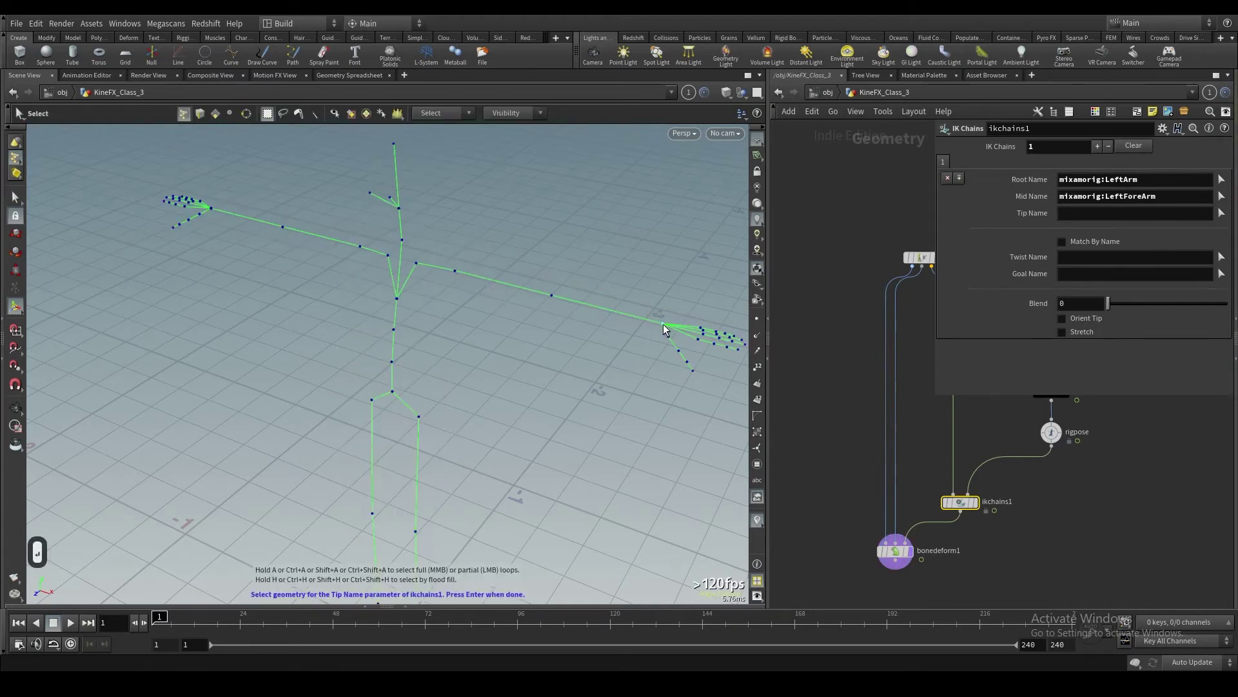
key("Return")
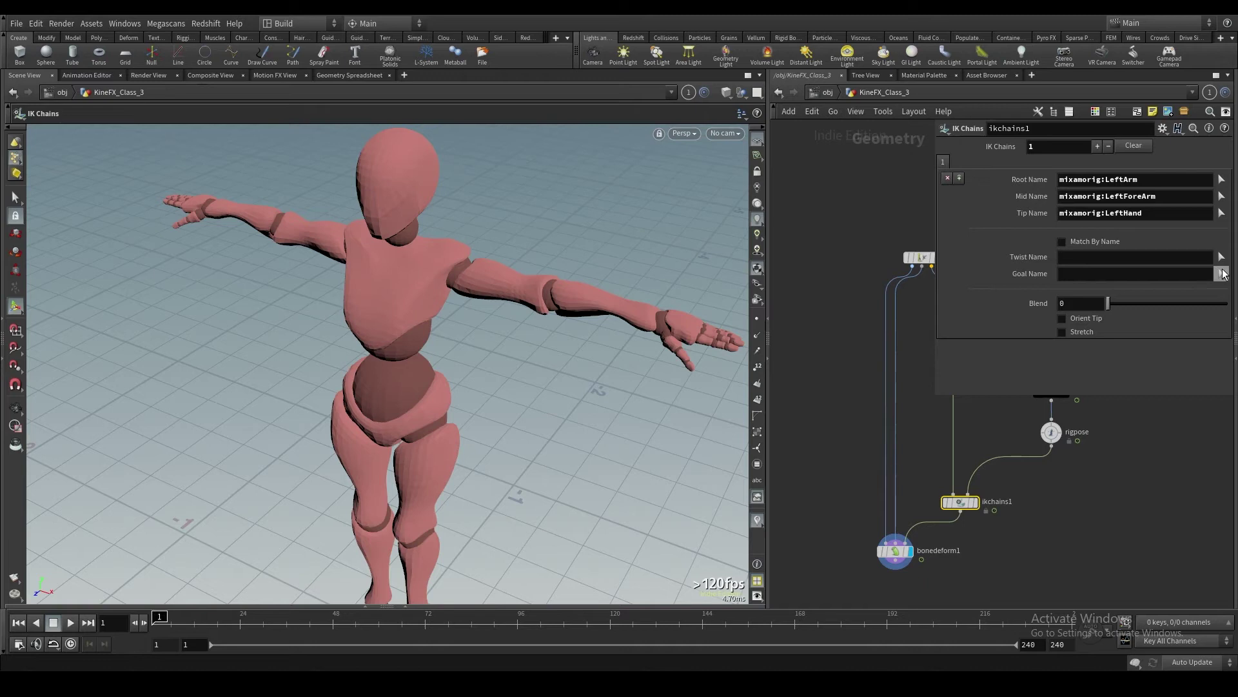
Set Goal Name to mixamorig:LeftHand and Twist Name to mixamorig:LeftForeArm by picking the isolated wrist and elbow points
left_click(1221, 274)
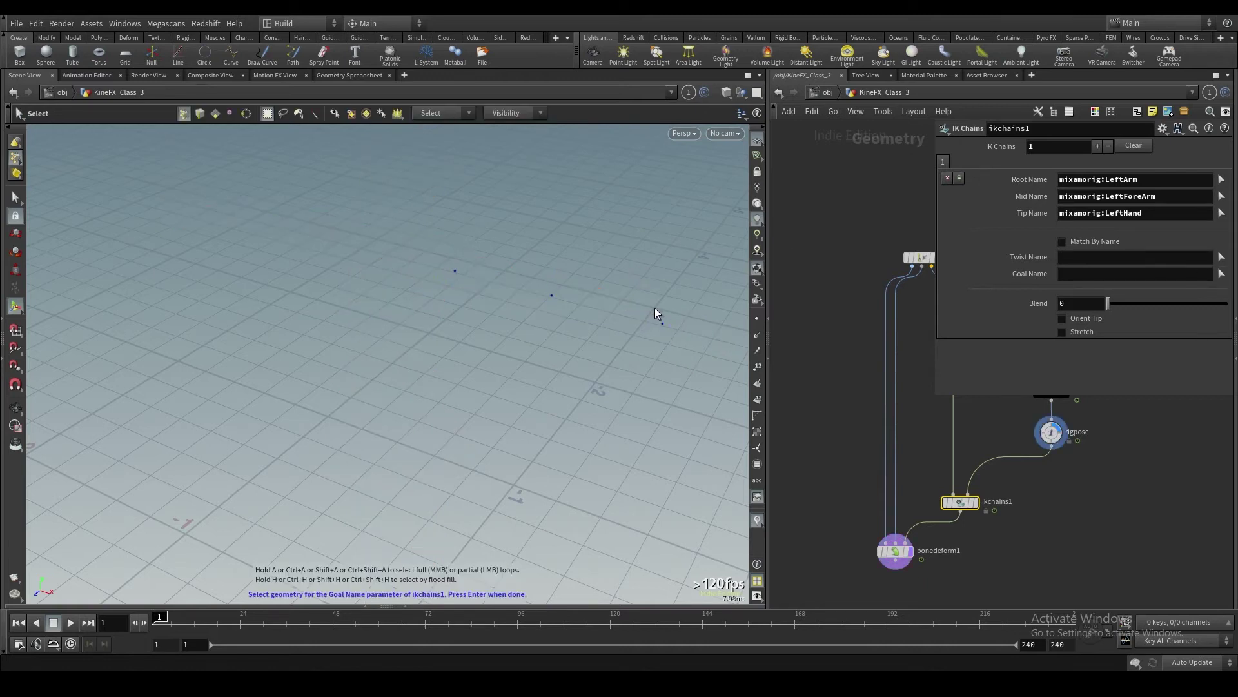
left_click(663, 323)
key("Return")
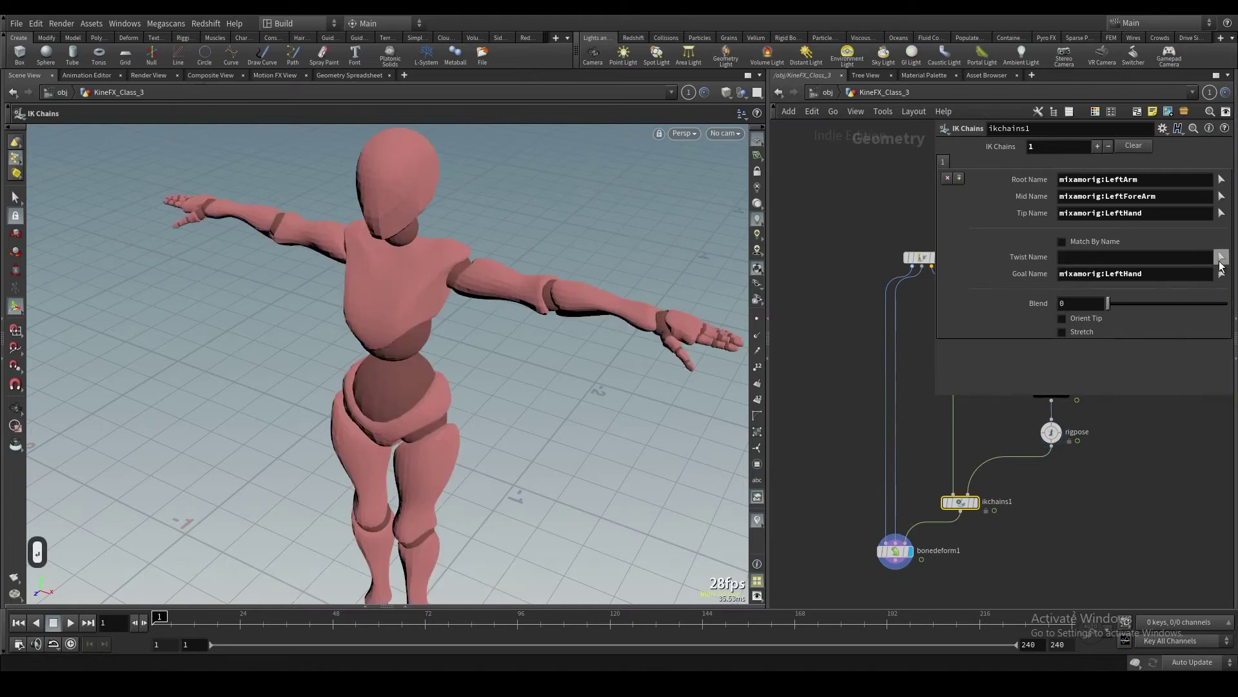
left_click(1221, 257)
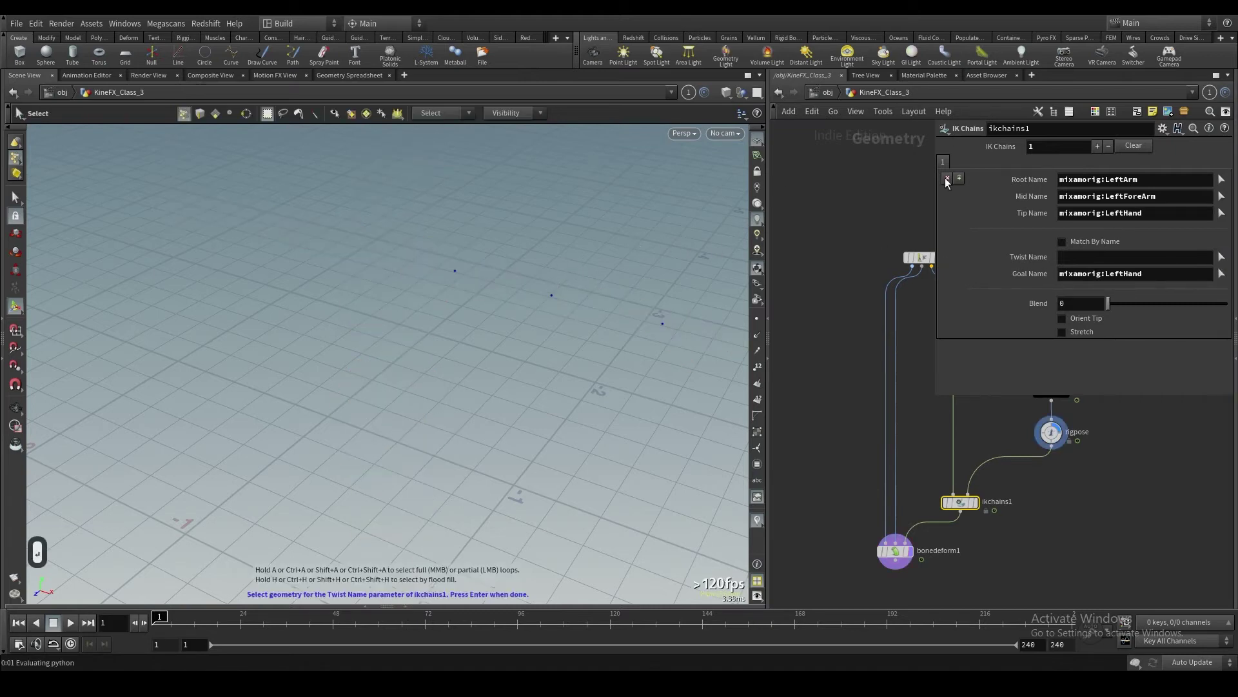
left_click(552, 295)
key("Return")
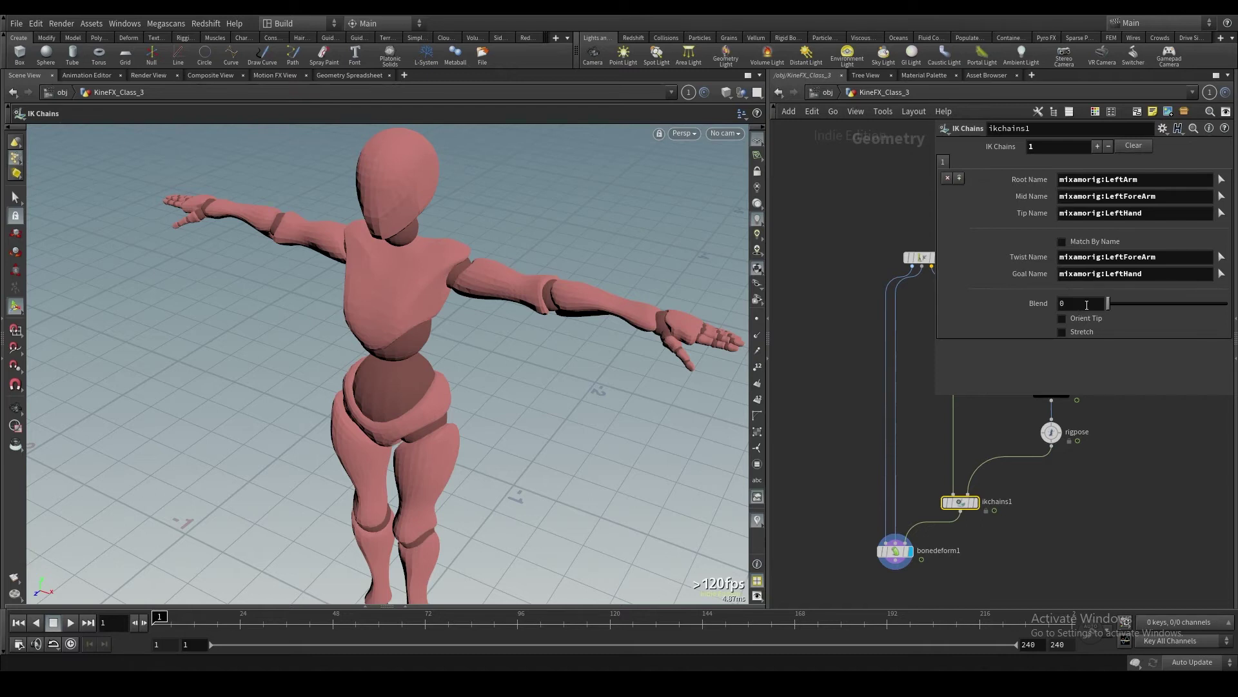
Set the IK chain's Blend to 1
left_click(1087, 304)
type("1")
key("Return")
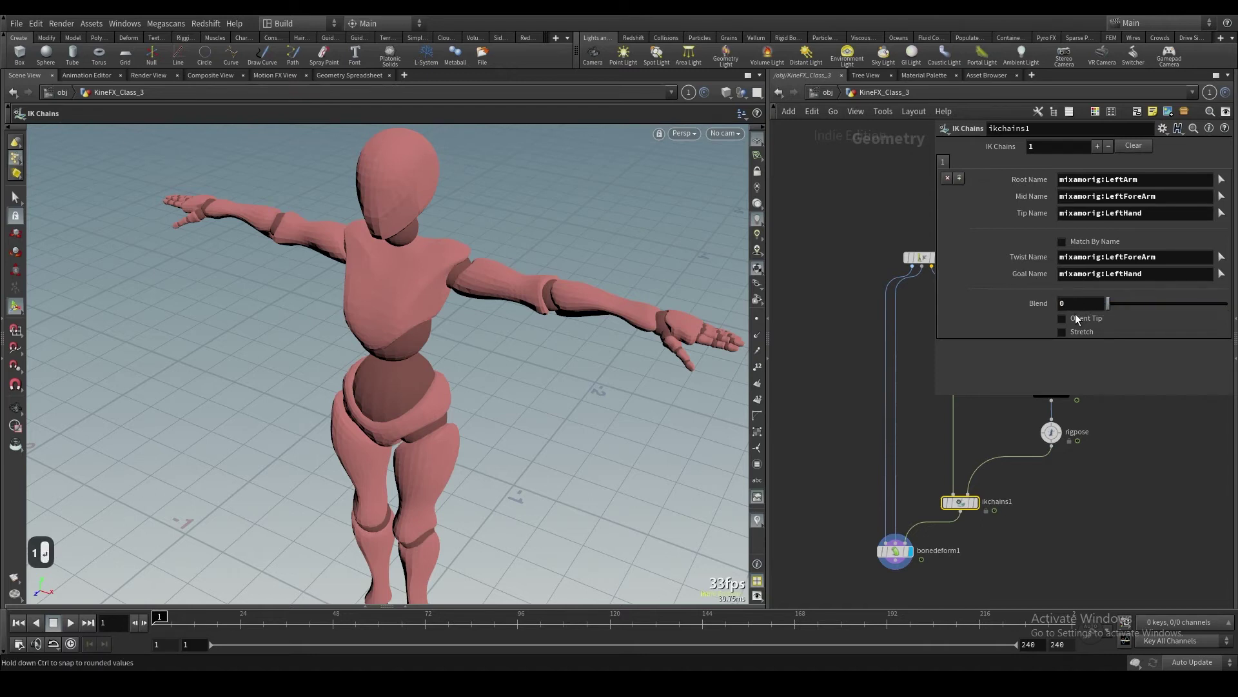
left_click(1094, 303)
type("1")
key("Return")
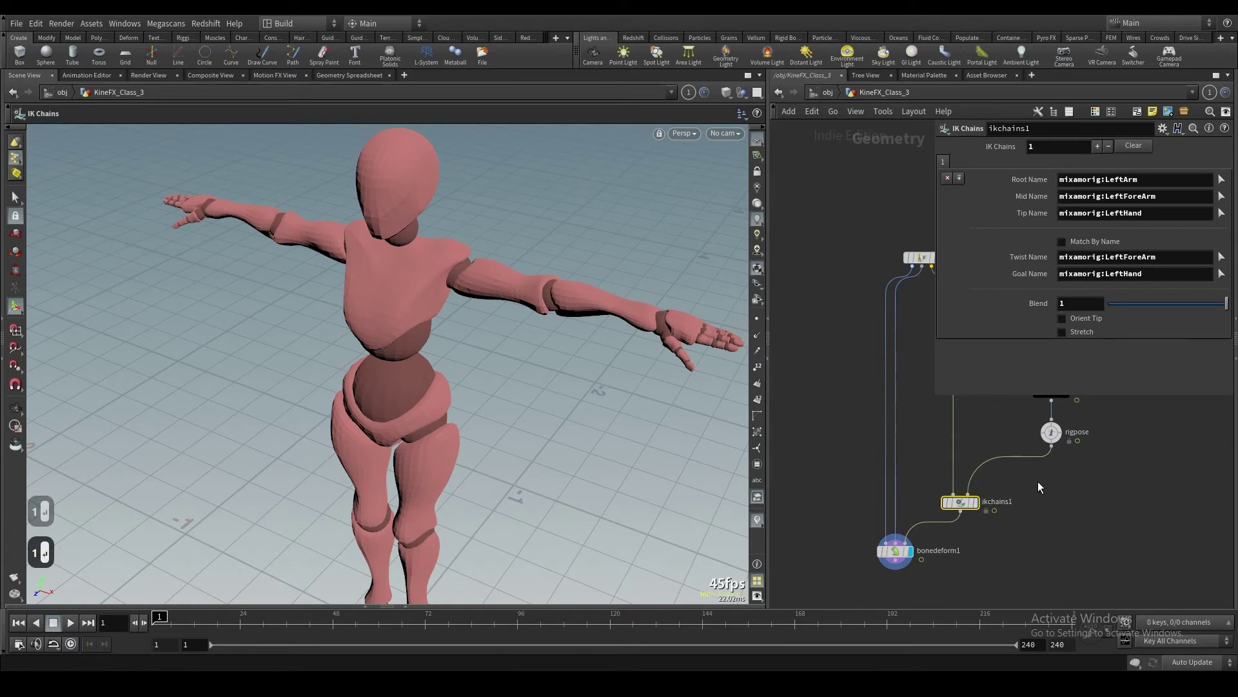
In the Rig Pose, move the left hand control down and inward toward the hip to test the IK
middle_click_drag(1061, 476, 1048, 487)
left_click(1037, 442)
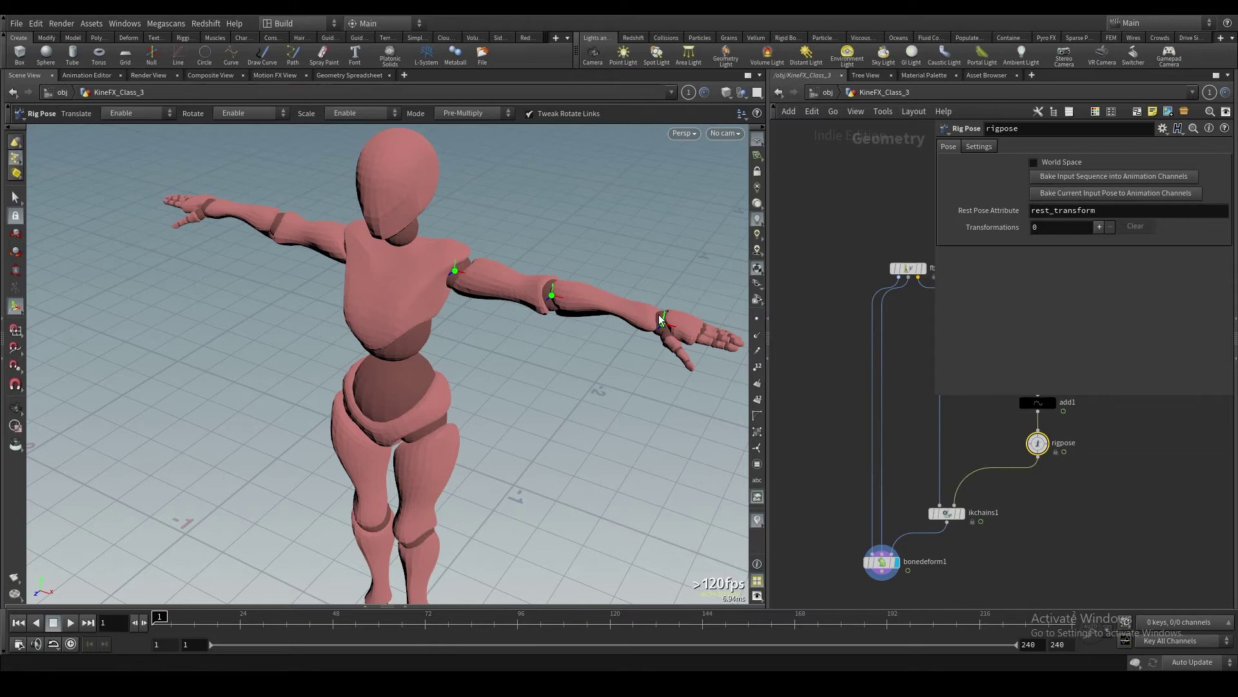
left_click(960, 513)
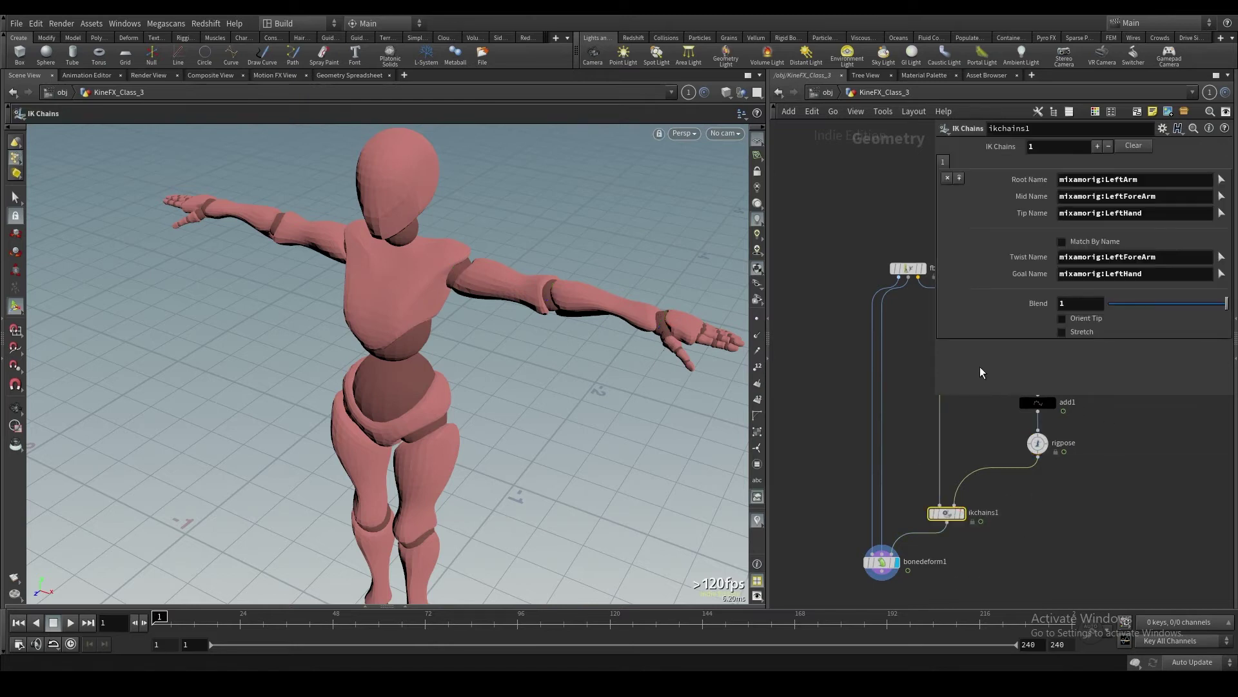
left_click(1038, 442)
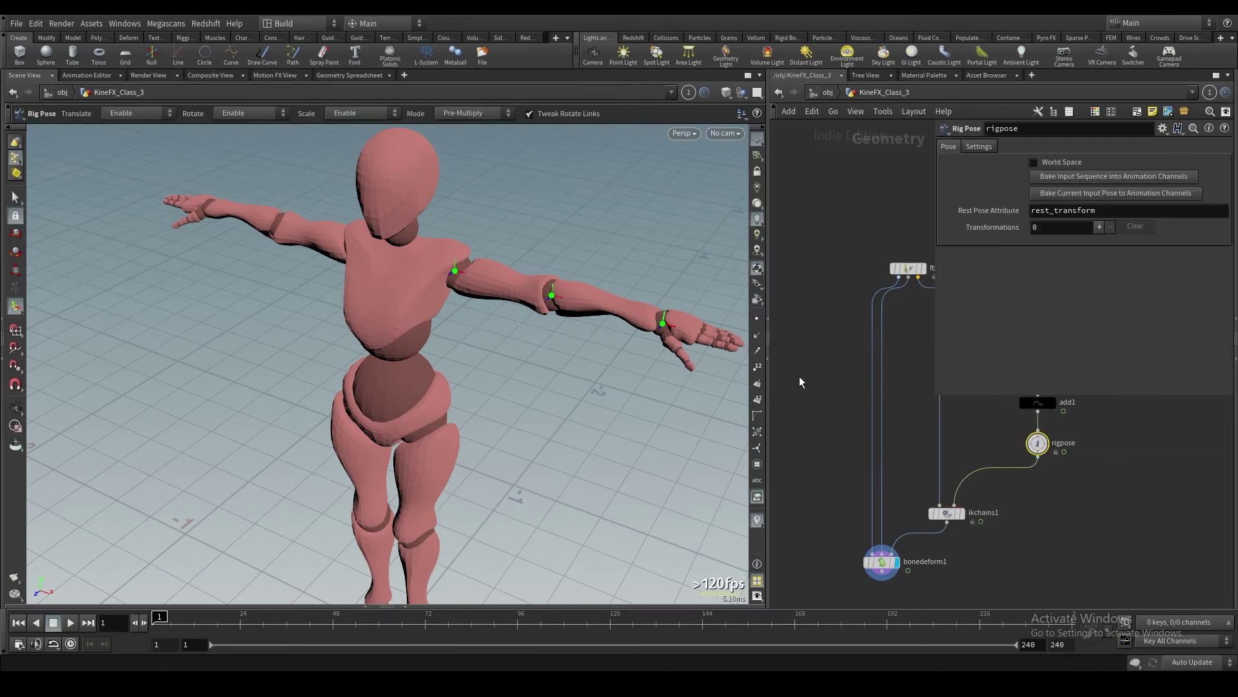
left_click(663, 320)
left_click_drag(654, 340, 589, 351)
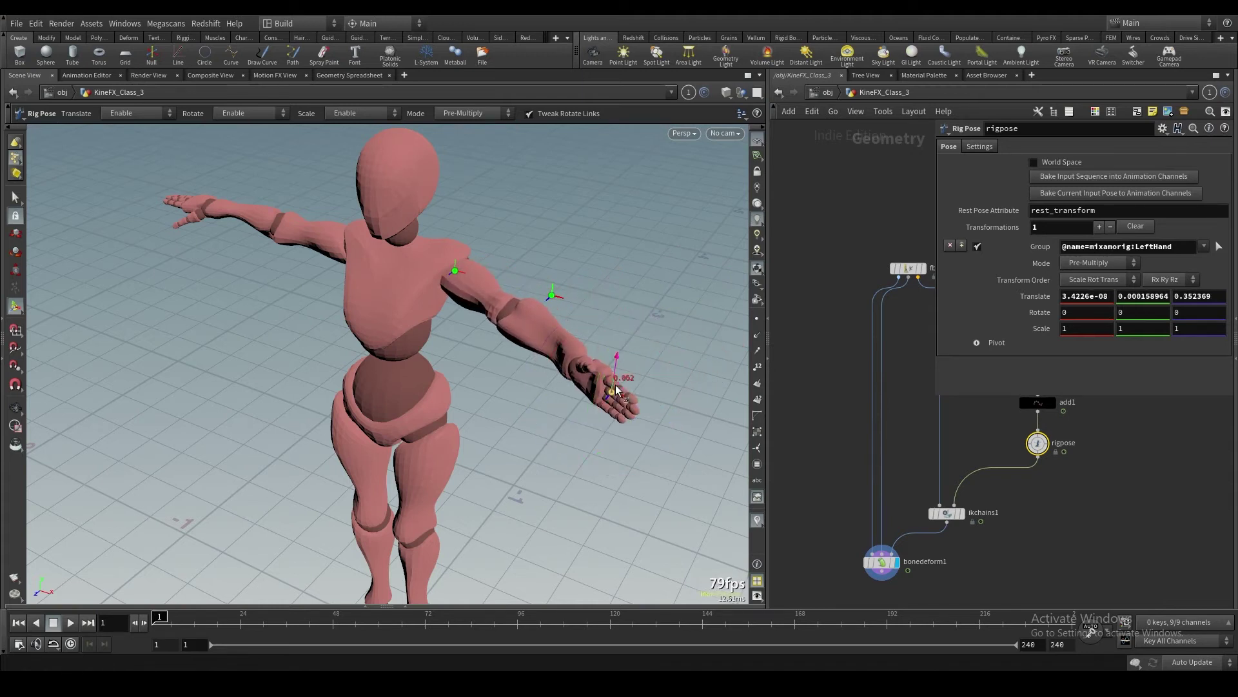
left_click_drag(611, 363, 407, 360)
left_click_drag(552, 363, 542, 375)
Move the left forearm control out behind the character to steer the elbow direction
left_click(603, 317)
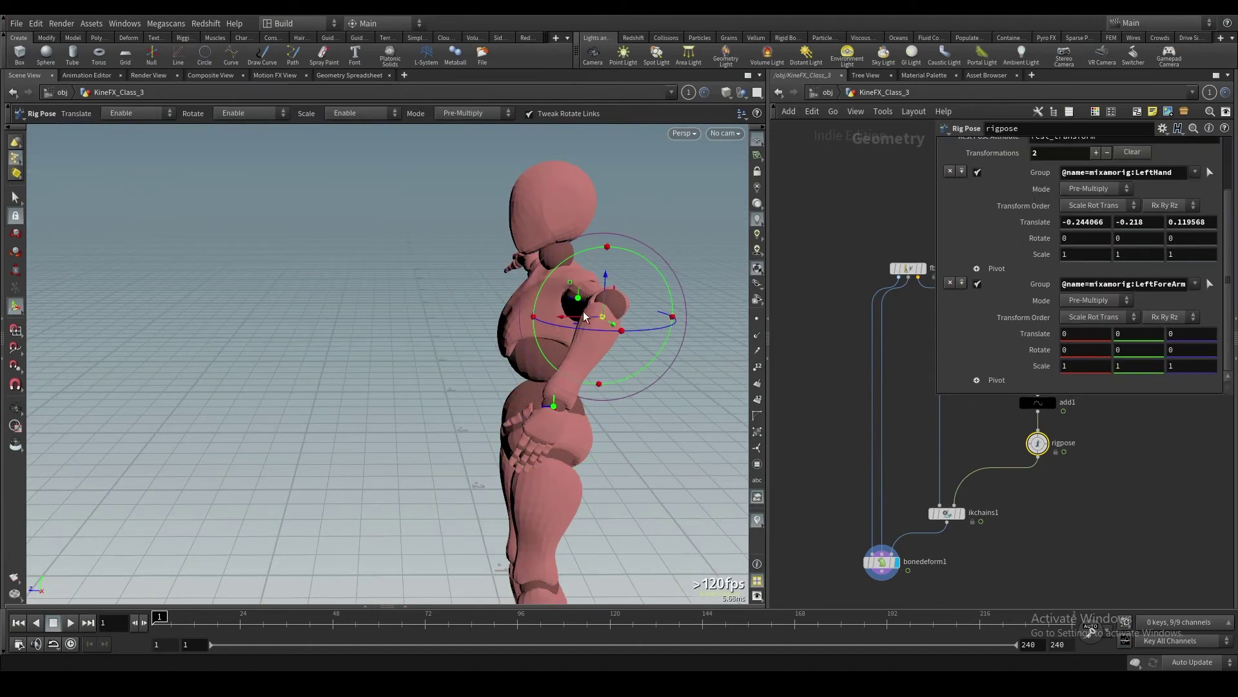
left_click_drag(578, 319, 688, 359)
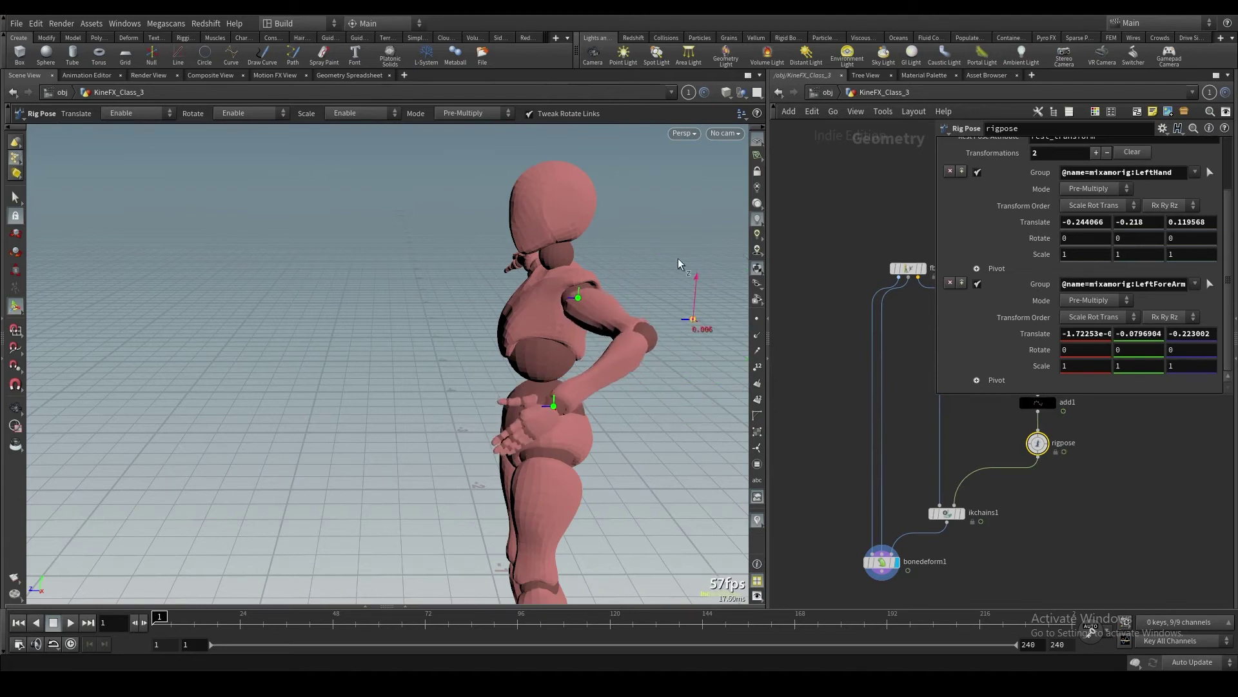
mouse_move(679, 263)
left_mouse_down()
mouse_move(680, 336)
mouse_move(656, 271)
left_mouse_up()
left_click_drag(609, 351, 581, 394, "alt")
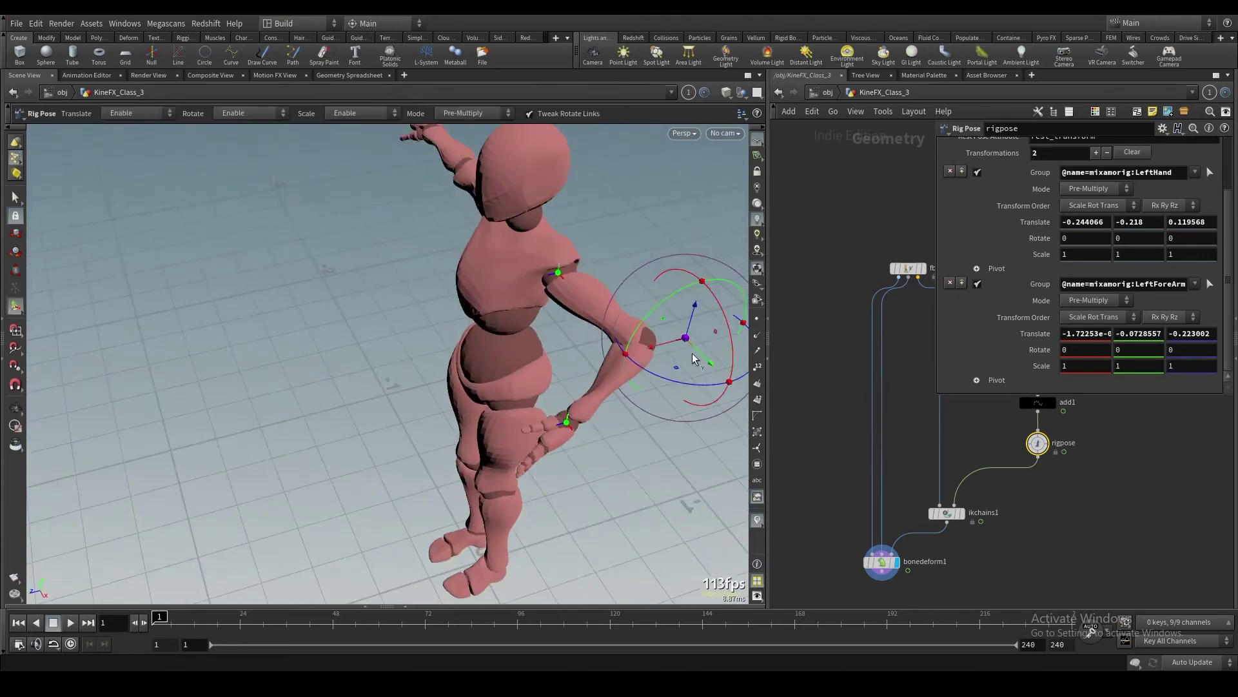
left_click_drag(652, 437, 681, 392)
left_click_drag(627, 363, 505, 329, "alt")
left_click_drag(668, 377, 724, 389)
left_click_drag(721, 387, 644, 451, "alt")
Raise the left hand control in front of the chest to test how the arm bends
left_click_drag(483, 326, 520, 387, "alt")
left_click_drag(629, 422, 624, 318)
left_click_drag(558, 387, 555, 326, "alt")
left_click(468, 356)
left_click_drag(556, 325, 401, 243, "alt")
scroll(1060, 479, "down", 1)
middle_click_drag(1063, 477, 1021, 484)
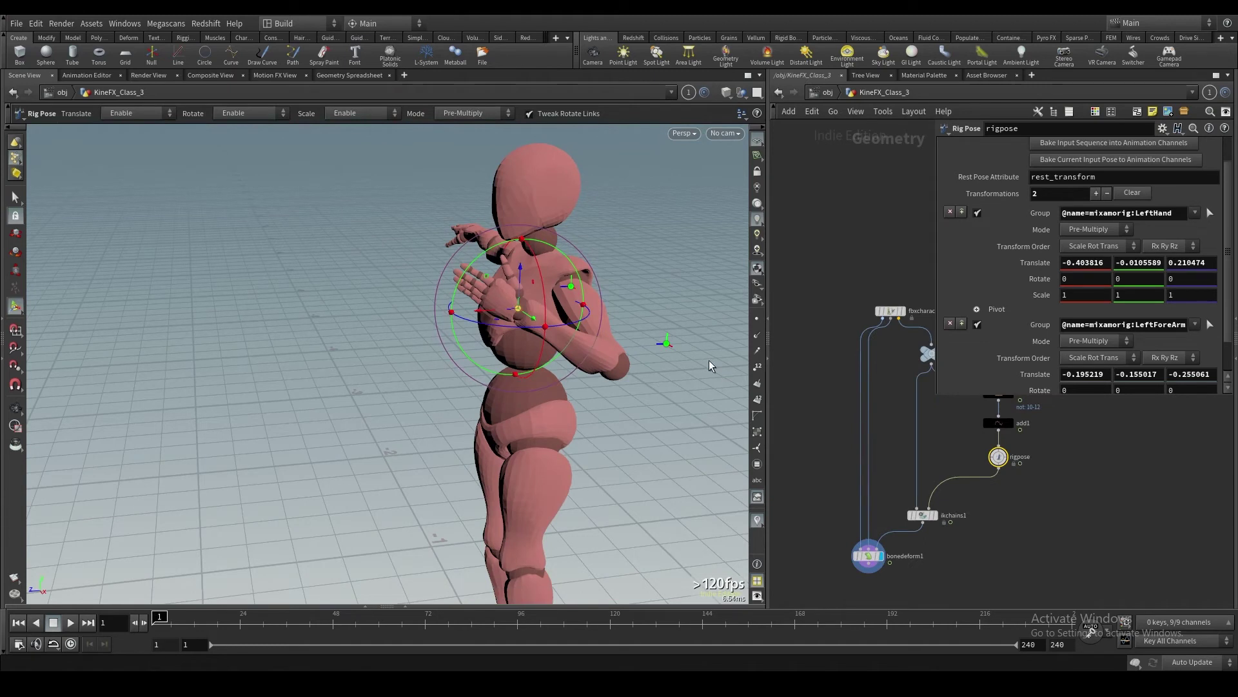
Move the left forearm control forward to about 0.126 in Z, and lower the left hand control slightly
left_click(668, 344)
left_click_drag(649, 346, 515, 354)
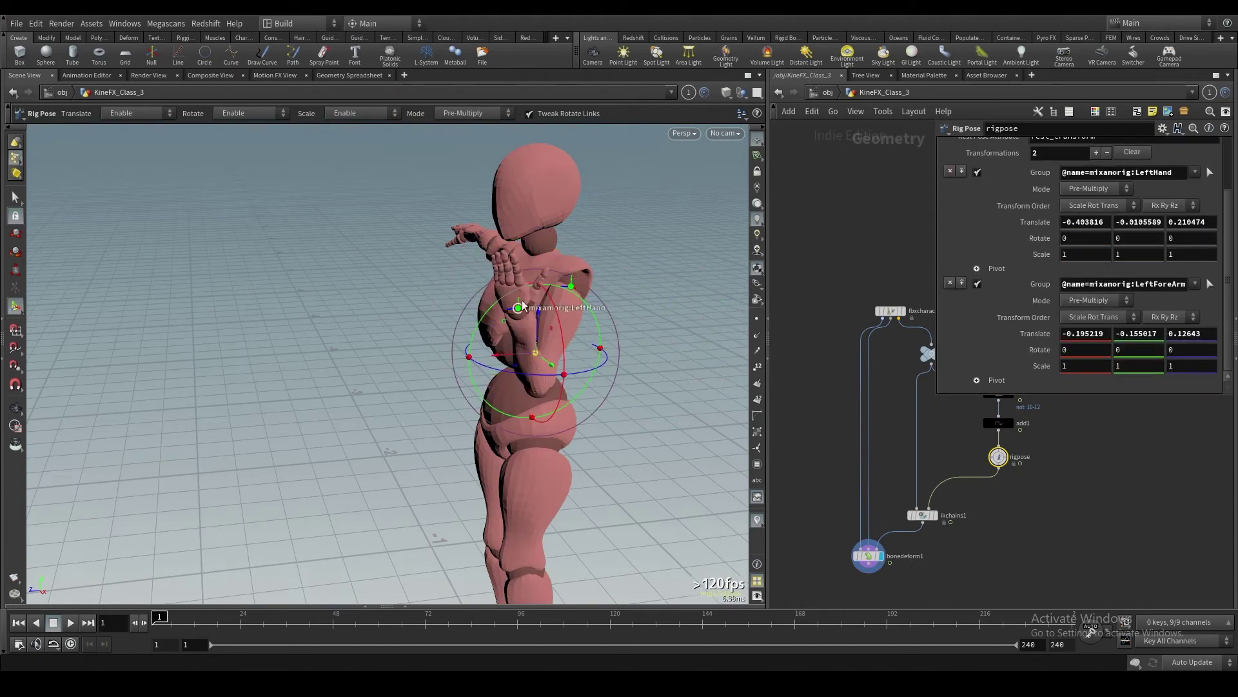
left_click(518, 307)
left_click_drag(519, 267, 519, 293)
scroll(959, 448, "down", 2)
scroll(959, 448, "up", 3)
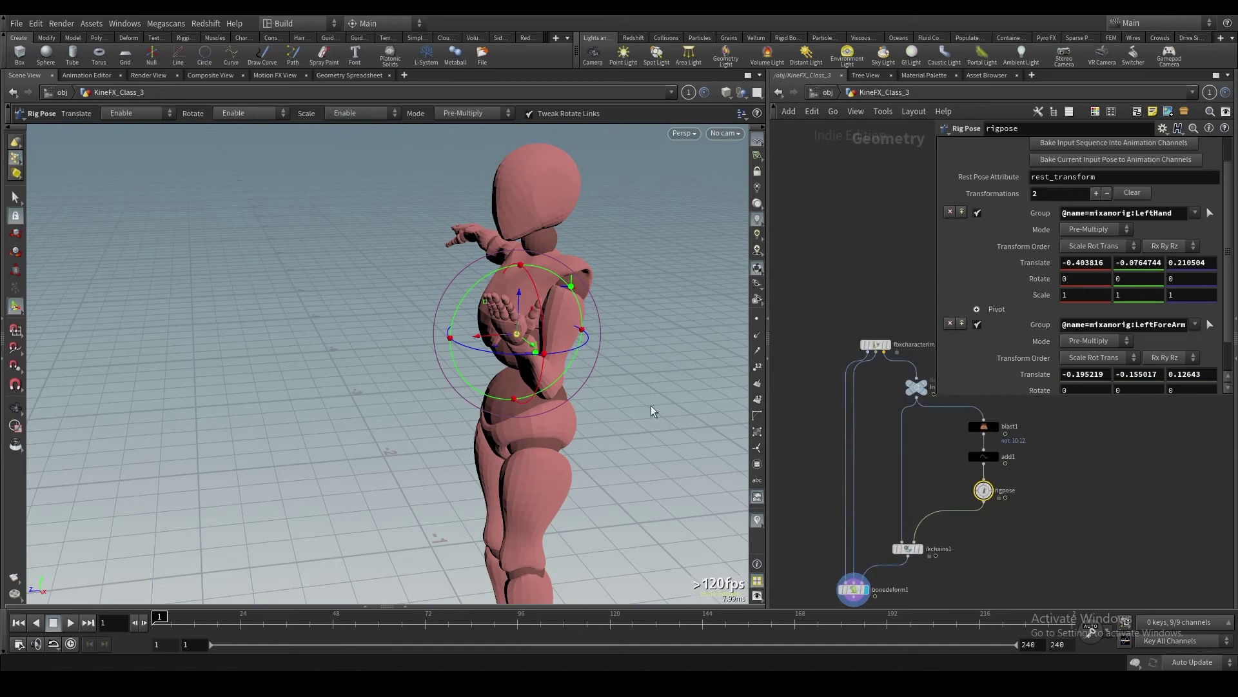
Pull the left forearm control back to about -0.276 in Z, and lower the left hand control to hip height
left_click(535, 355)
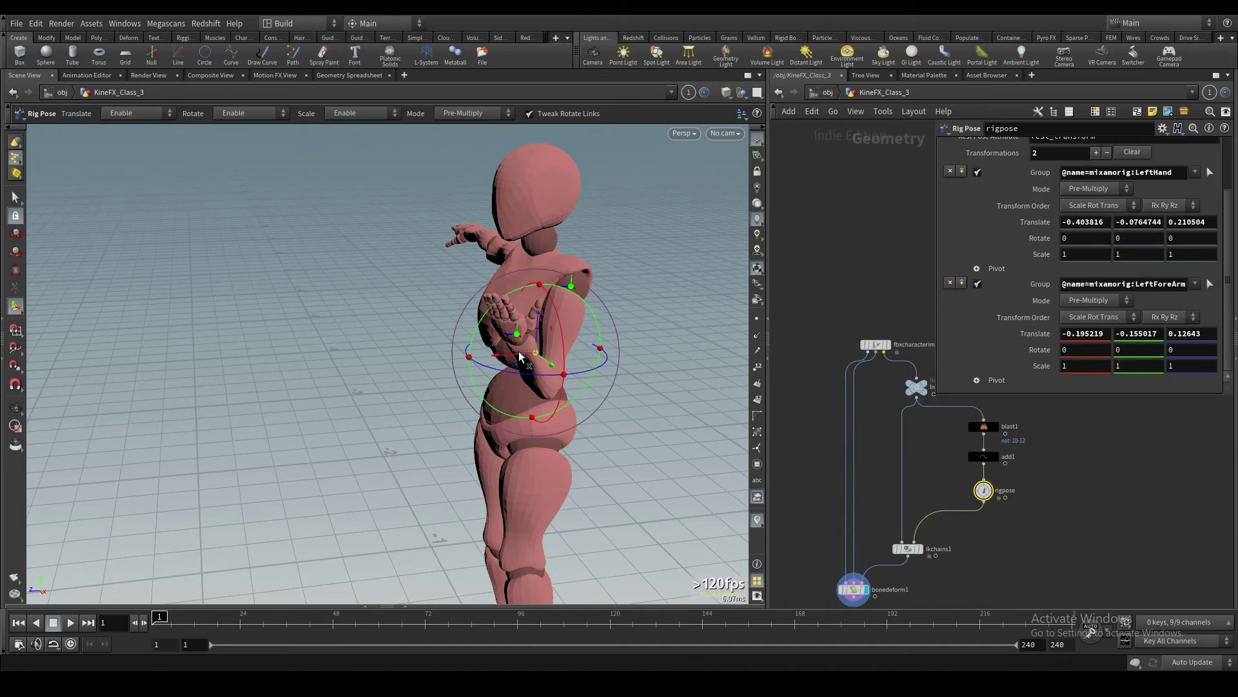
left_click_drag(519, 355, 664, 348)
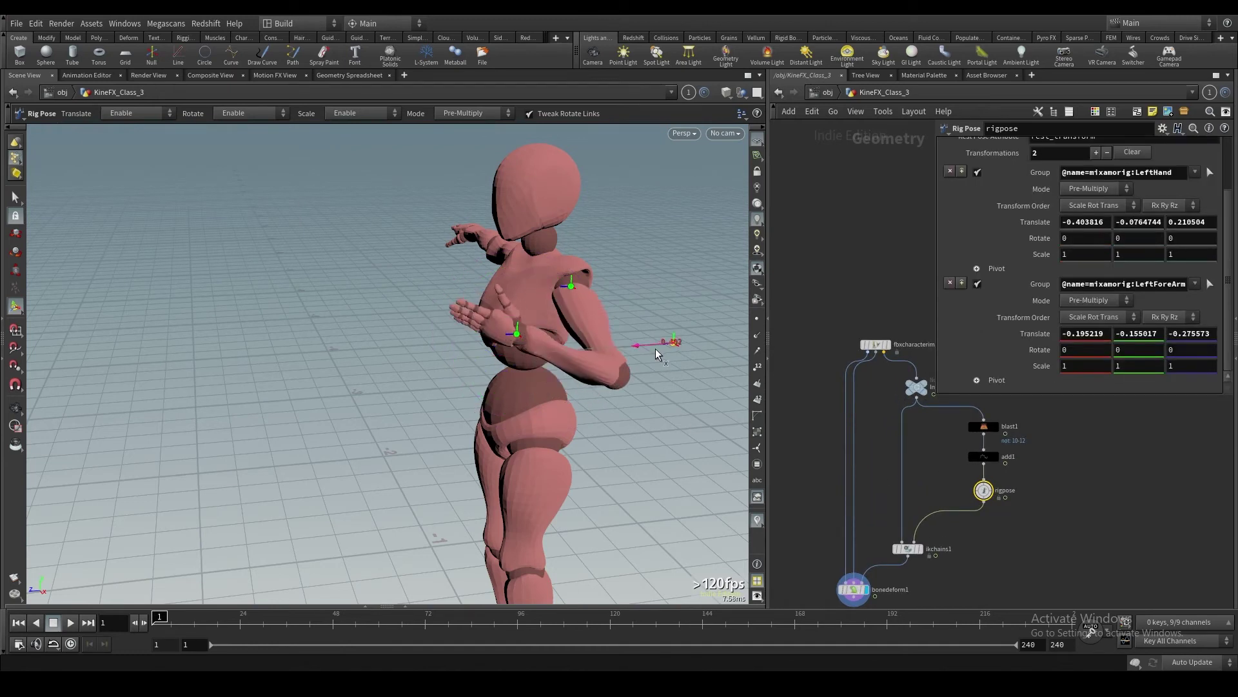
left_click(510, 334)
left_click(516, 334)
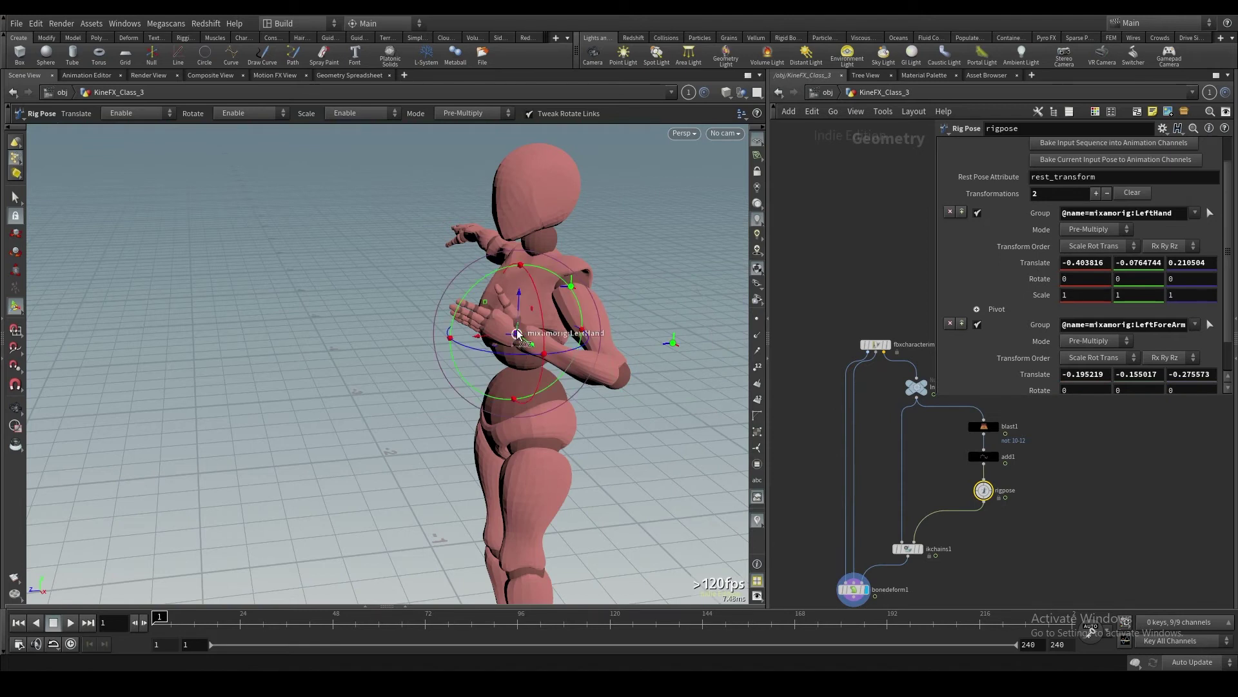
left_click_drag(518, 332, 511, 418)
Move the Bone Deform node further below the IK Chains node in the network
scroll(1073, 545, "down", 1)
middle_click_drag(1073, 551, 1029, 494)
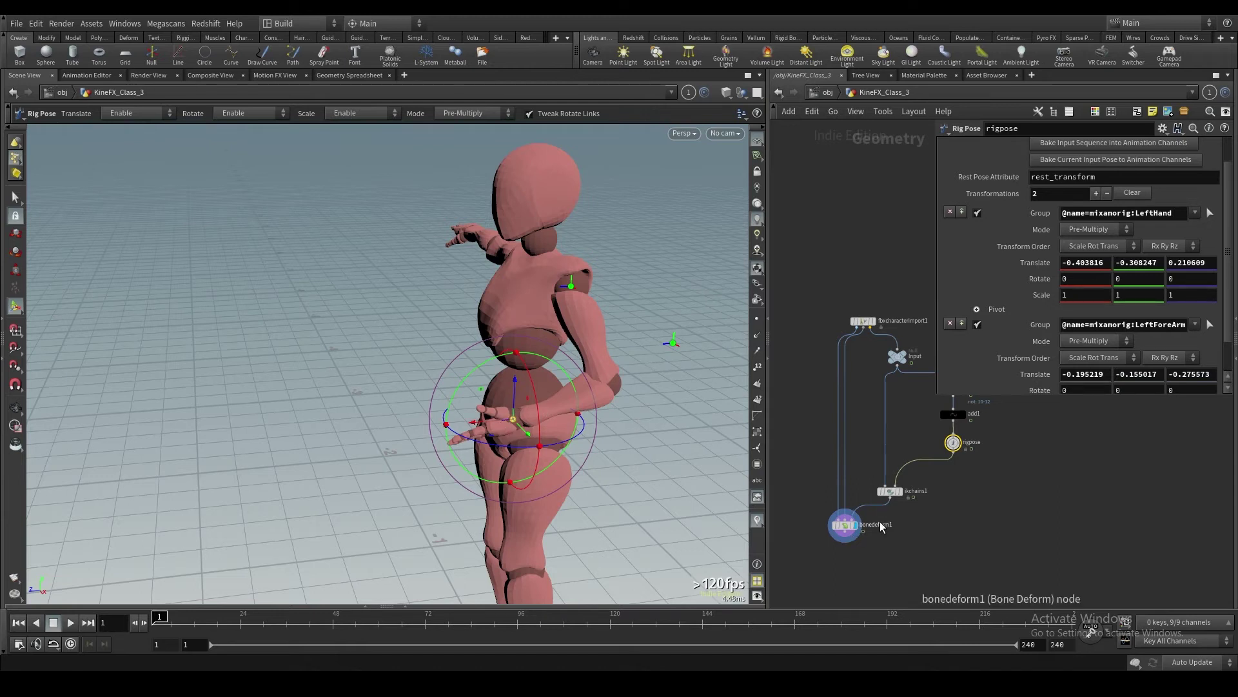
left_click_drag(845, 525, 823, 561)
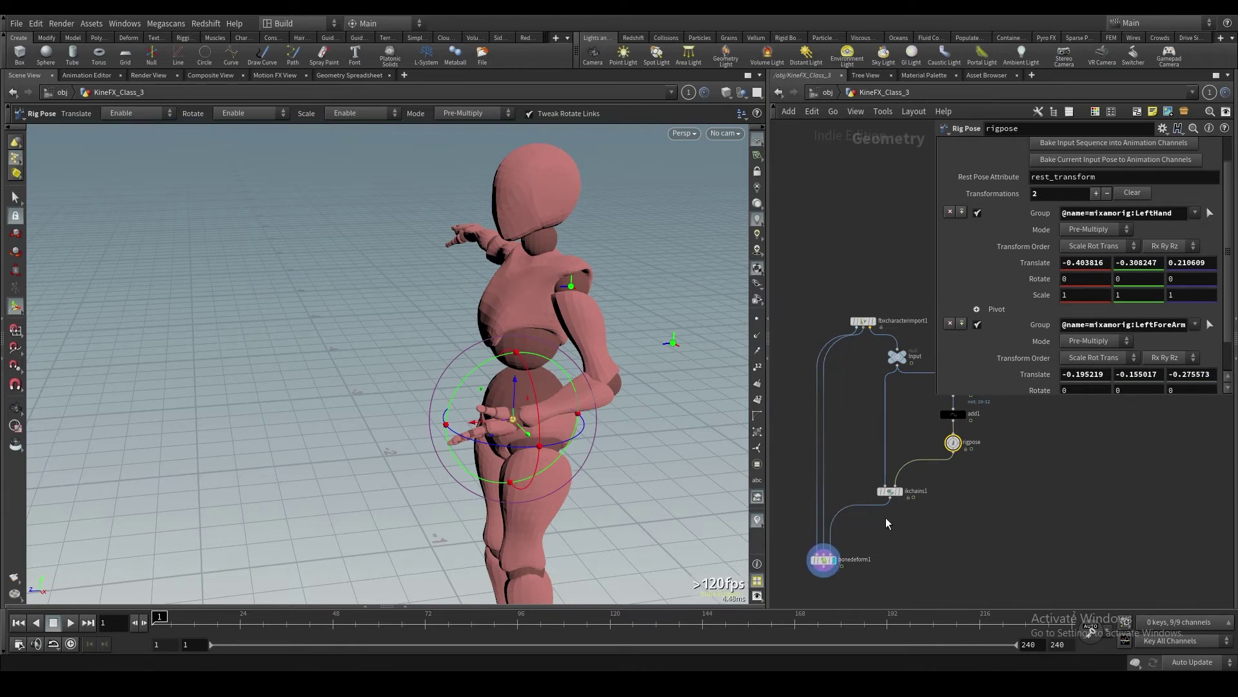
Rotate the left hand control to about 0.27, -95.8, 15.8 degrees in the Rig Pose and shift it slightly
left_click(901, 490)
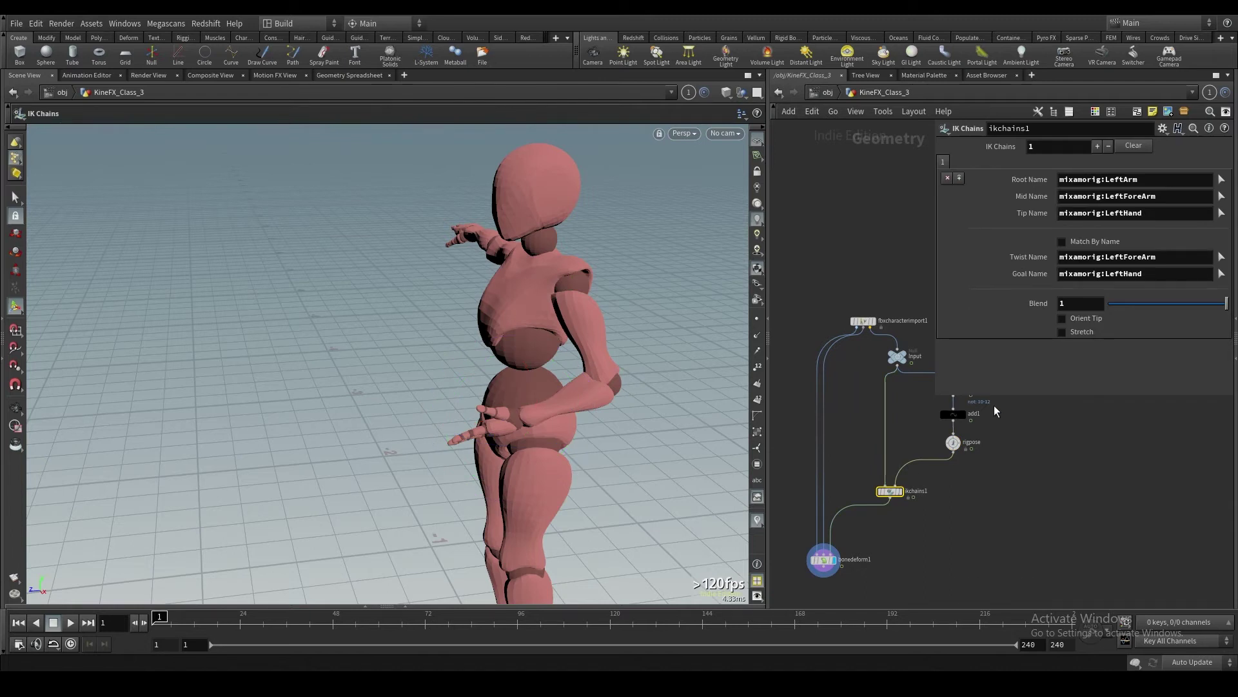
left_click(953, 444)
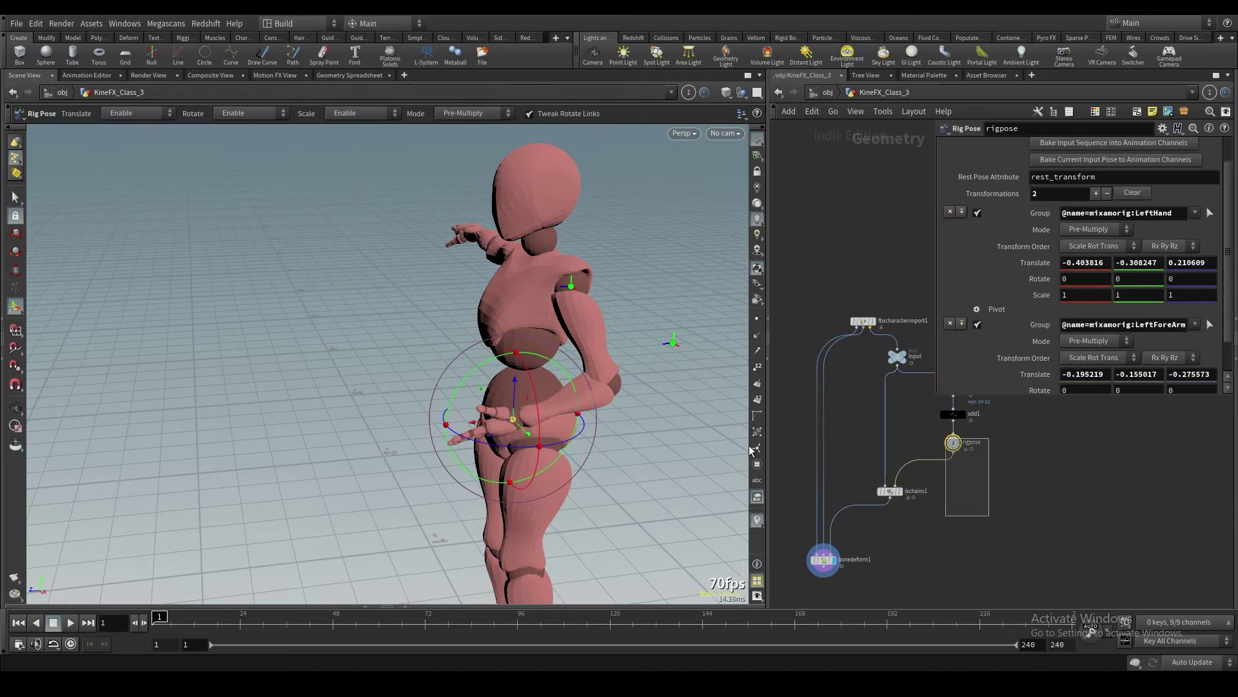
left_click_drag(536, 444, 532, 369)
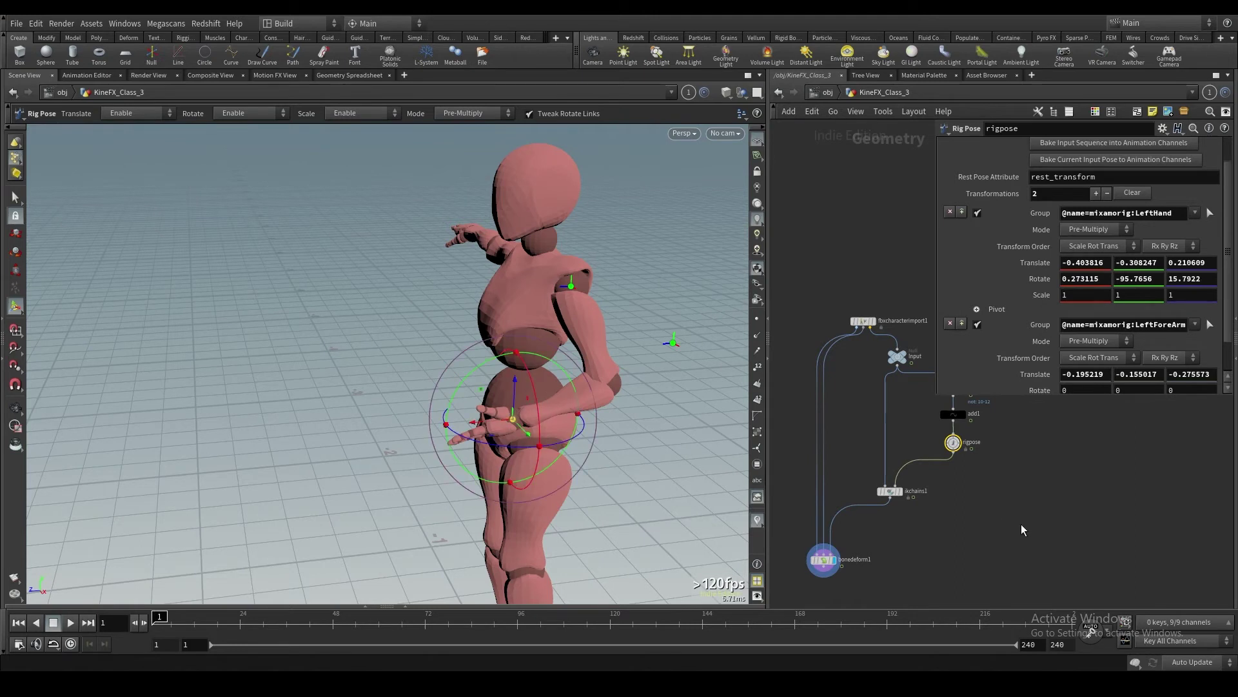
left_click_drag(875, 501, 877, 485)
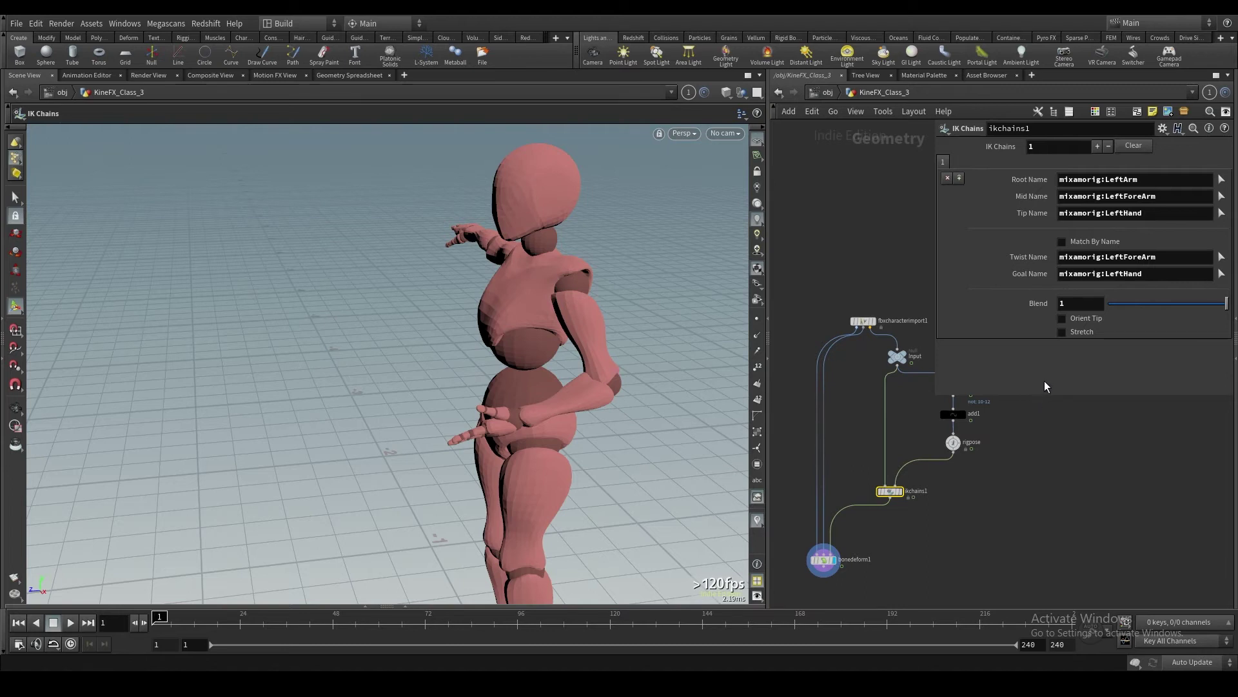
left_click_drag(1016, 477, 941, 432)
left_click_drag(510, 418, 545, 497)
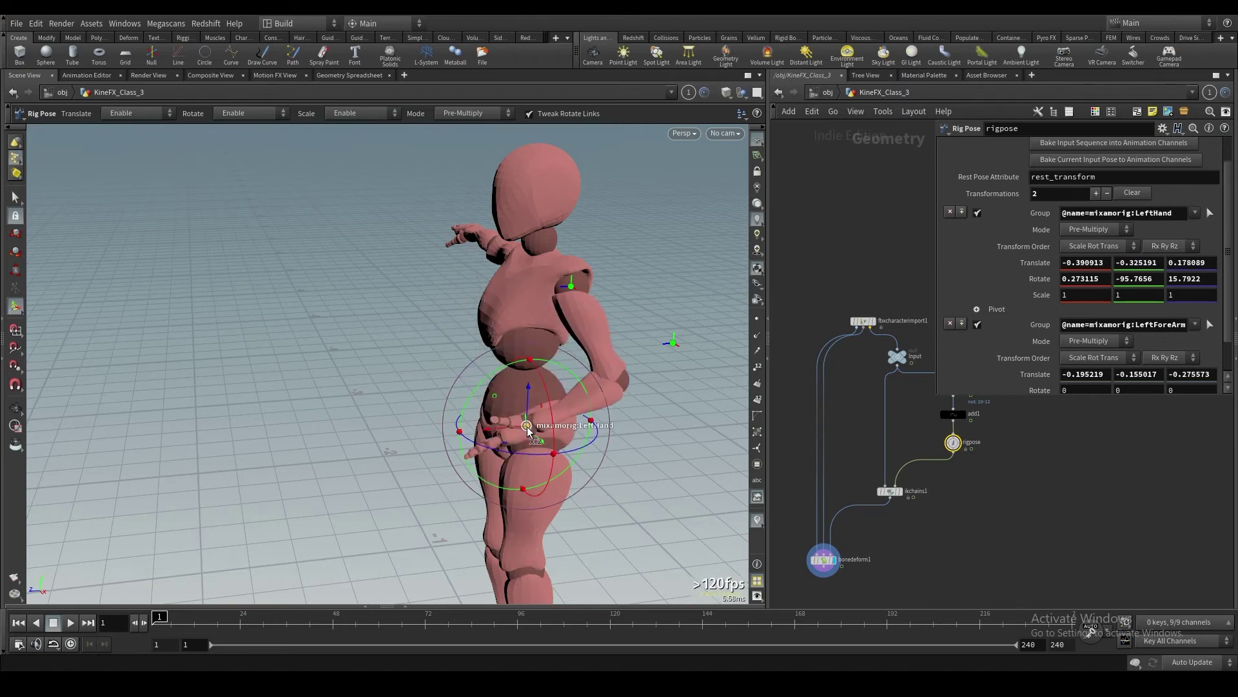
Enable Orient Tip on the IK chain and clear all transformations in the Rig Pose
left_click(890, 491)
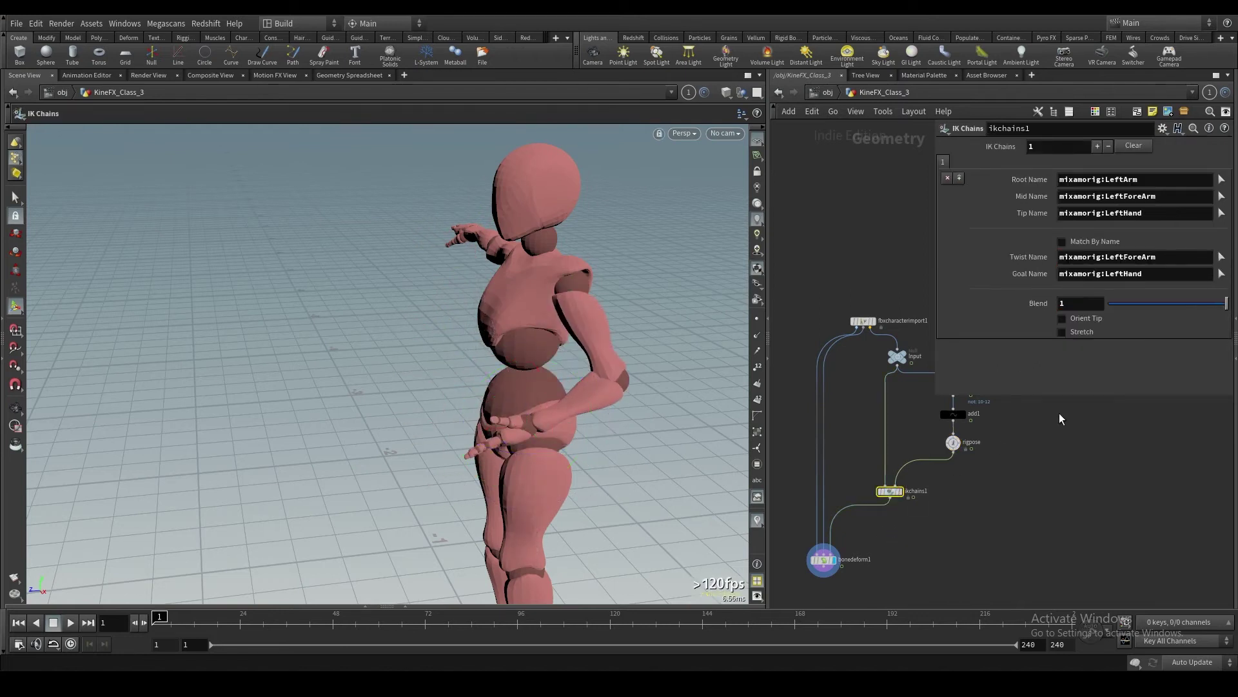
left_click(1073, 319)
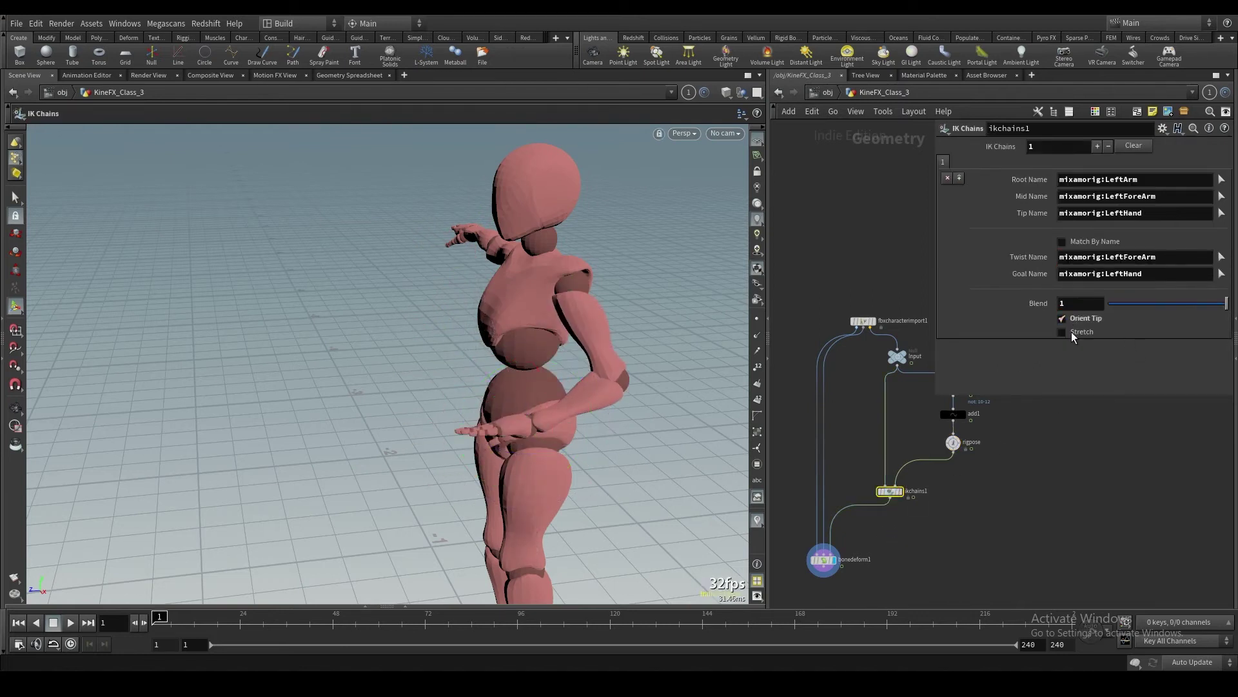
left_click(952, 445)
left_click(1134, 197)
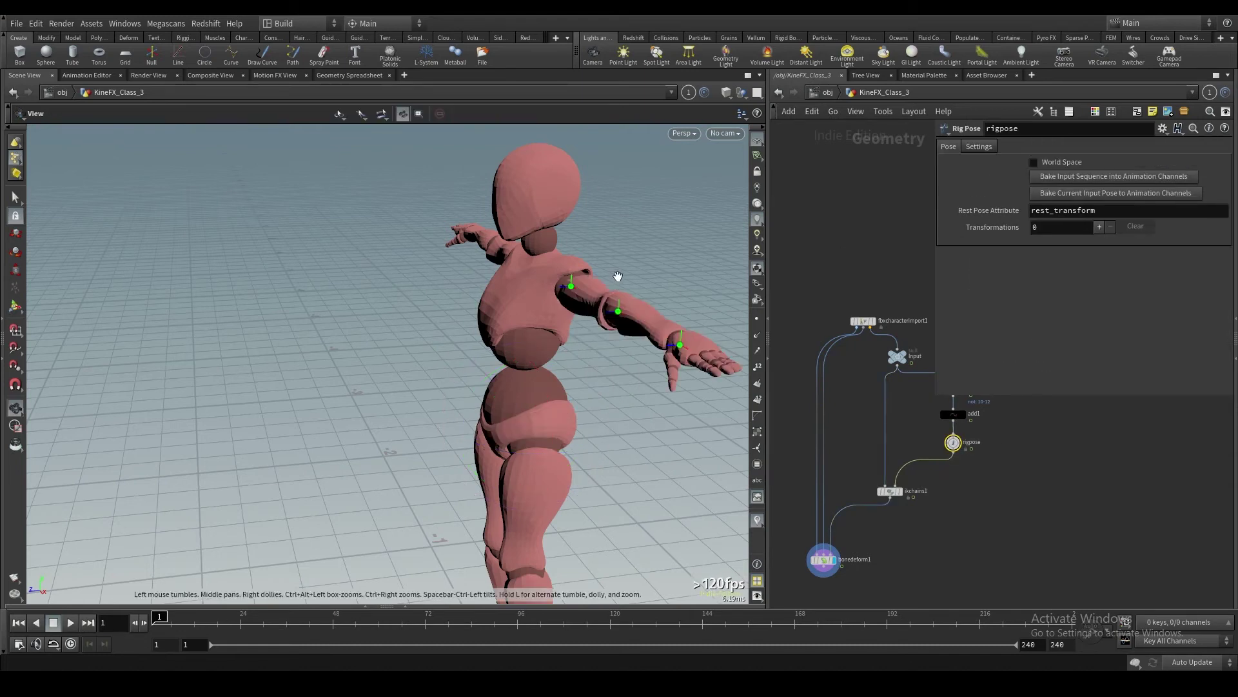
Move the left forearm control back to about -0.215 in Z, and shift the left hand control down and inward
left_click_drag(618, 276, 635, 310, "alt")
left_click(585, 314)
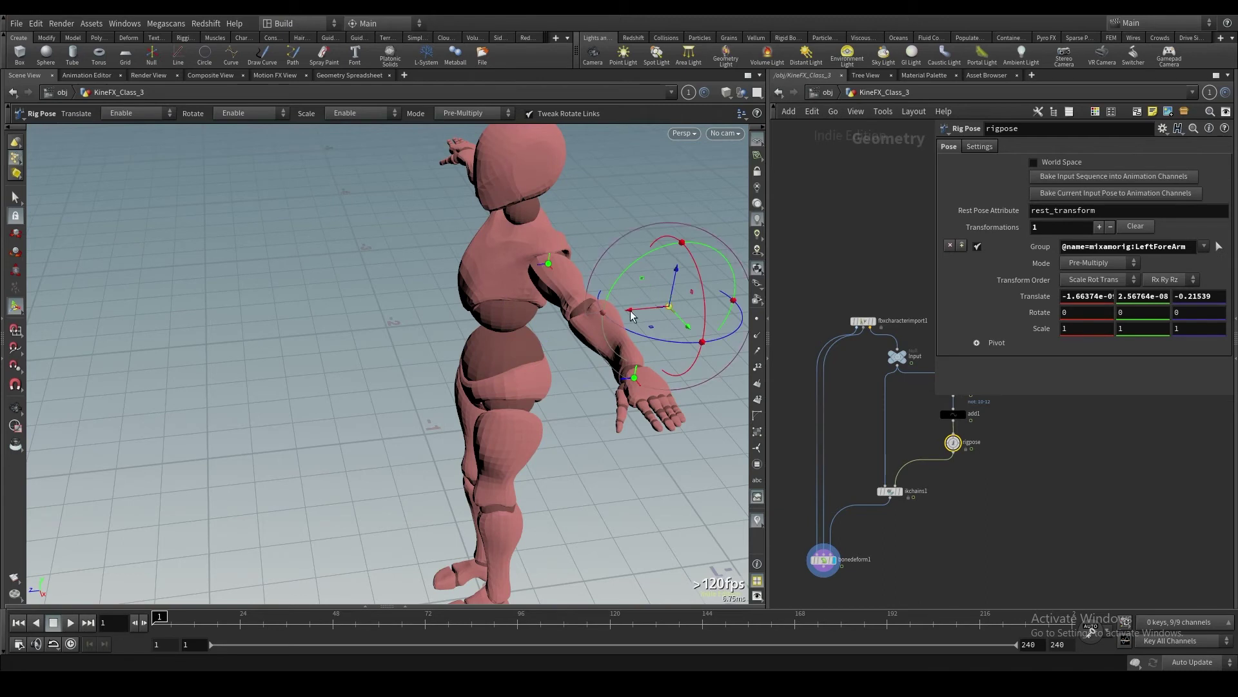
left_click(624, 403)
left_click(636, 377)
left_click_drag(636, 372, 573, 362)
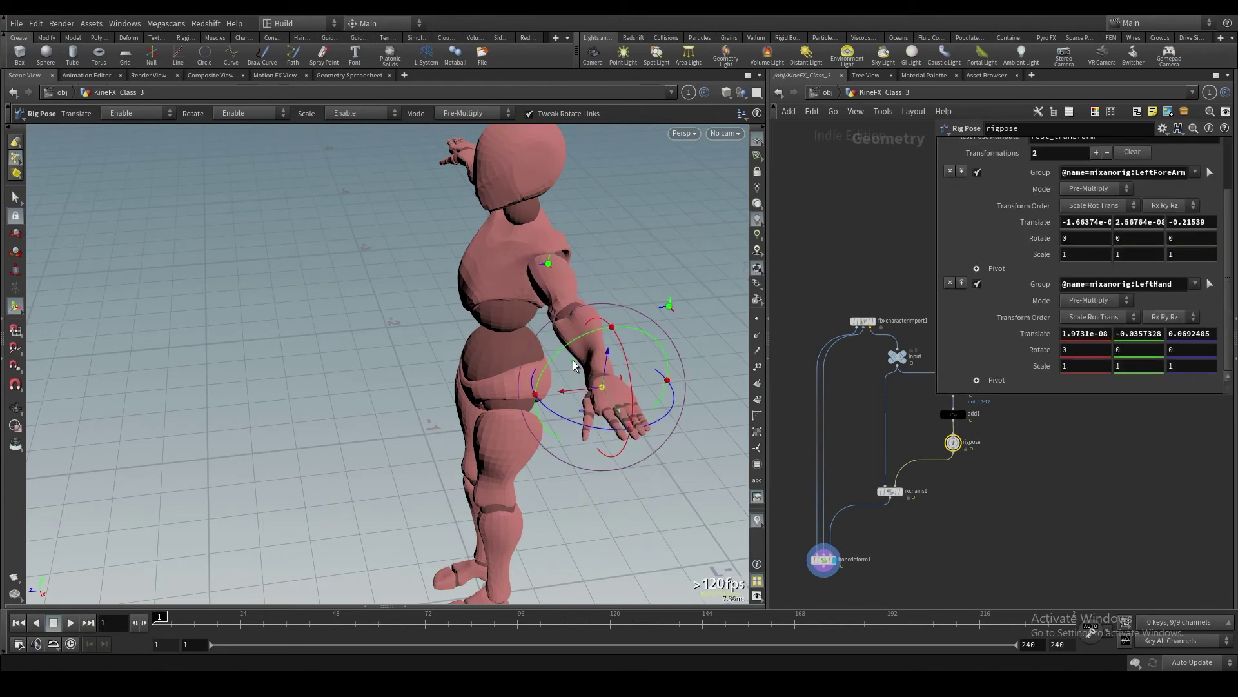
Rotate the left hand control to about -74.2, -43.1, 17.3 degrees, and clear all transformations in the Rig Pose
left_click_drag(594, 427, 506, 385)
left_click_drag(590, 334, 648, 439)
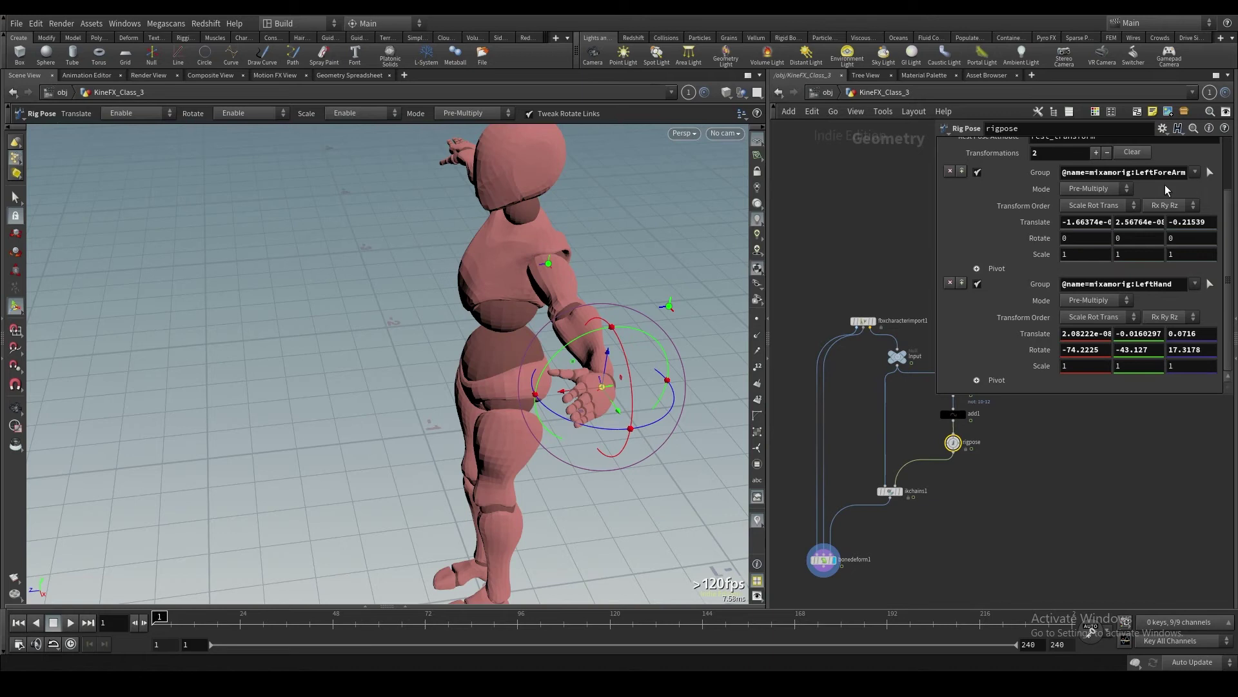
left_click(1138, 152)
Translate the left hand control to about -0.373, -0.056, 0.324 in front of the body and rotate it to about -79.8, -125.8, 42.6 degrees
left_click(632, 376)
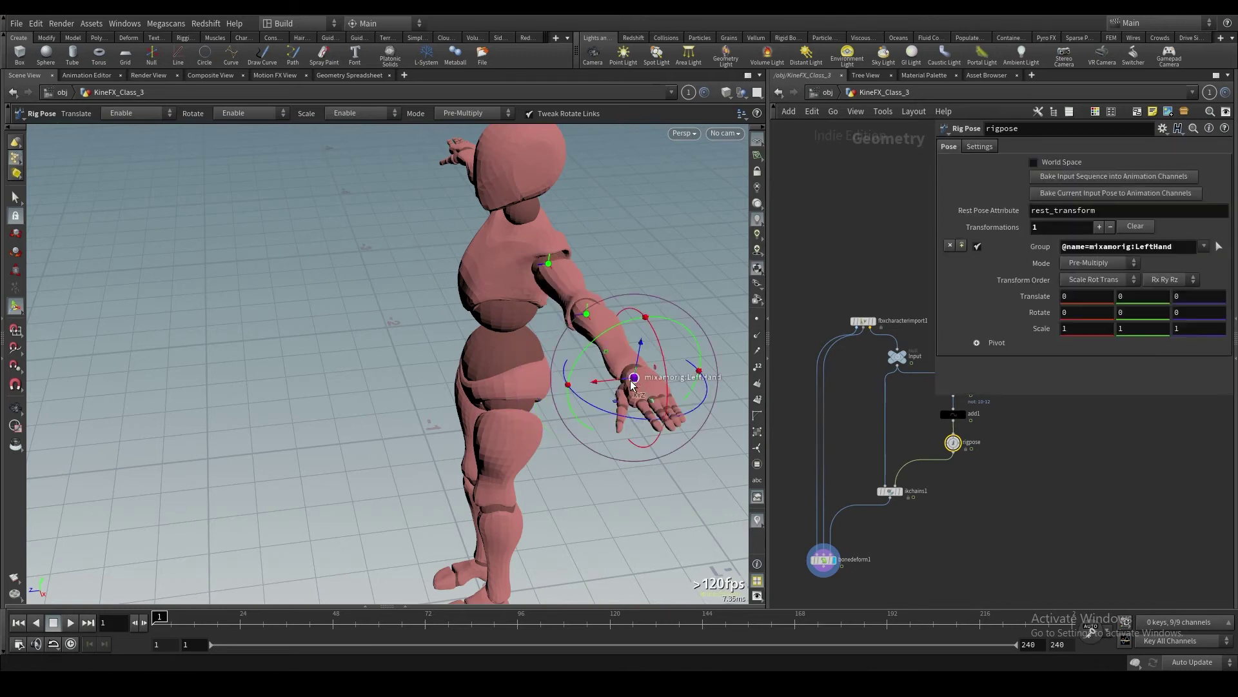
left_click_drag(632, 380, 589, 381)
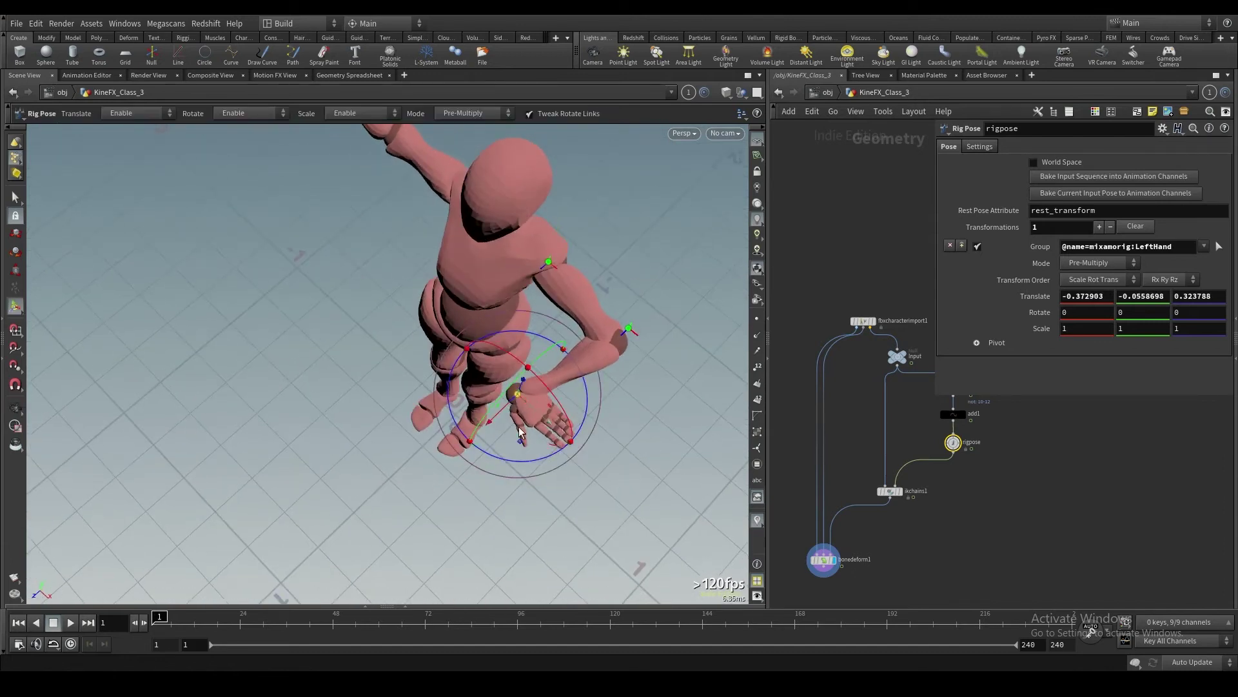
left_click_drag(514, 460, 490, 285)
middle_click_drag(491, 285, 487, 455, "alt")
left_click_drag(560, 303, 589, 347)
left_click_drag(507, 329, 570, 294)
key("m")
key("m")
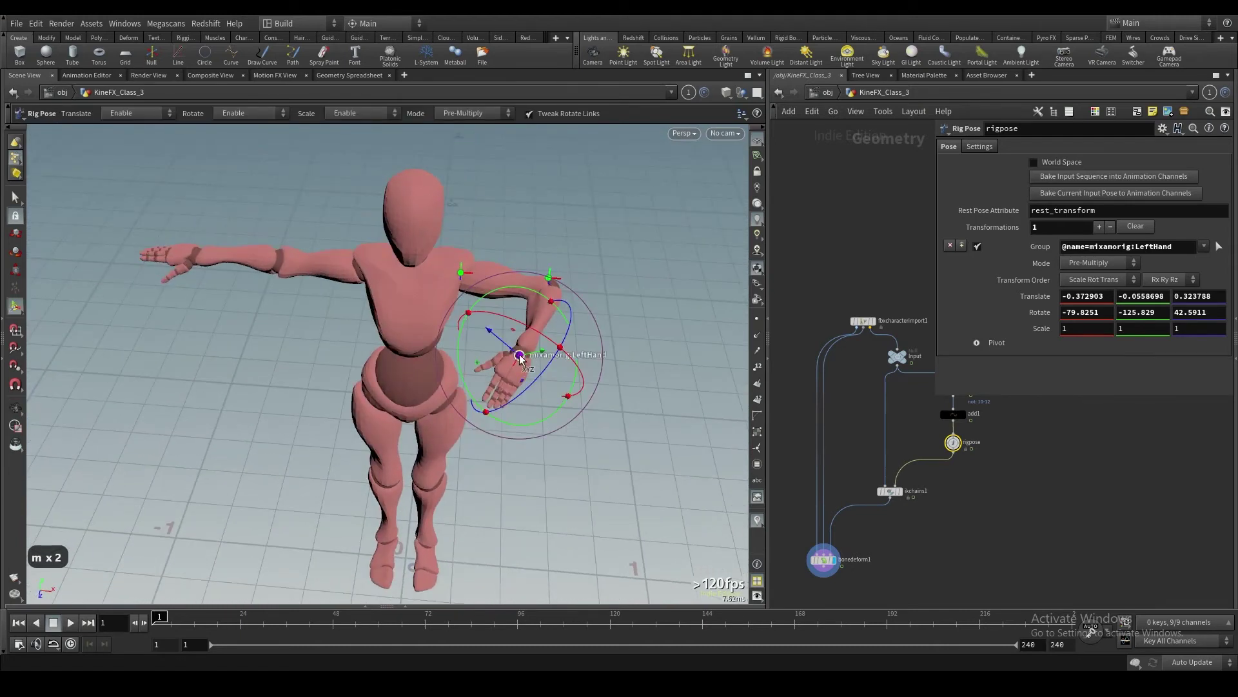
Pose the left hand control across the torso at about -0.832, -0.061, 0.377, rotated about -52.4, -157.7, 9.9 degrees, and clear the Rig Pose transformations
left_click_drag(519, 355, 361, 355)
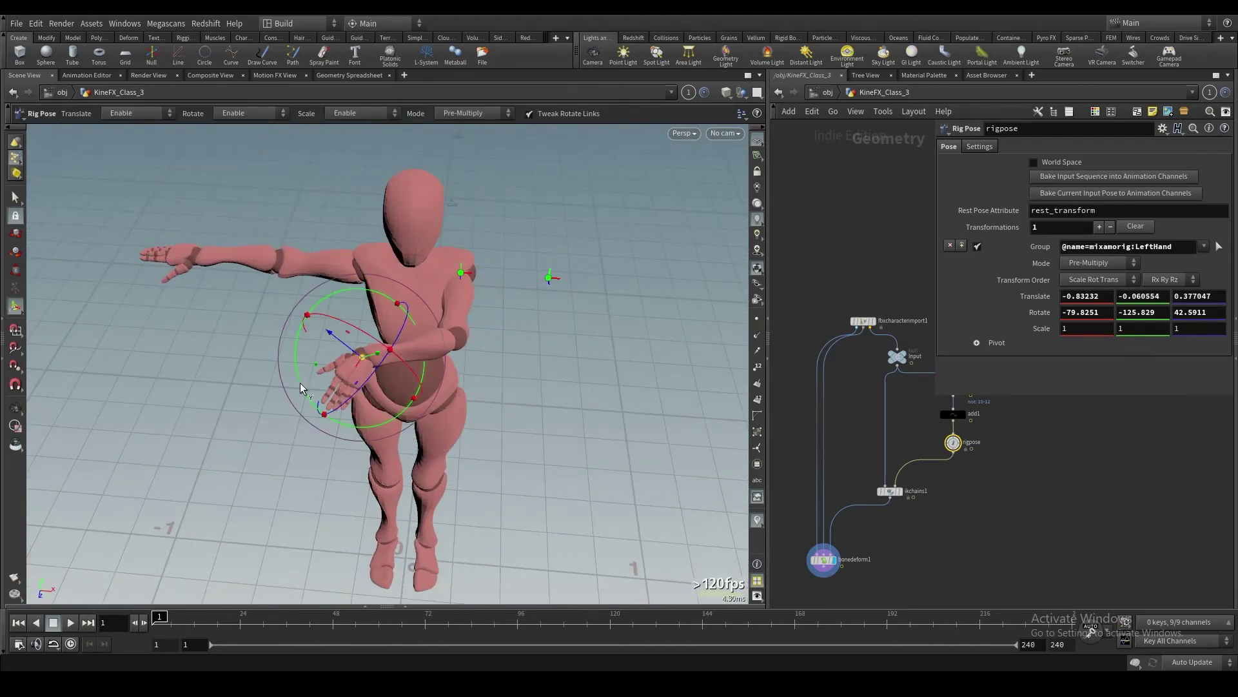
left_click_drag(302, 385, 320, 334)
left_click_drag(320, 334, 322, 298, "alt")
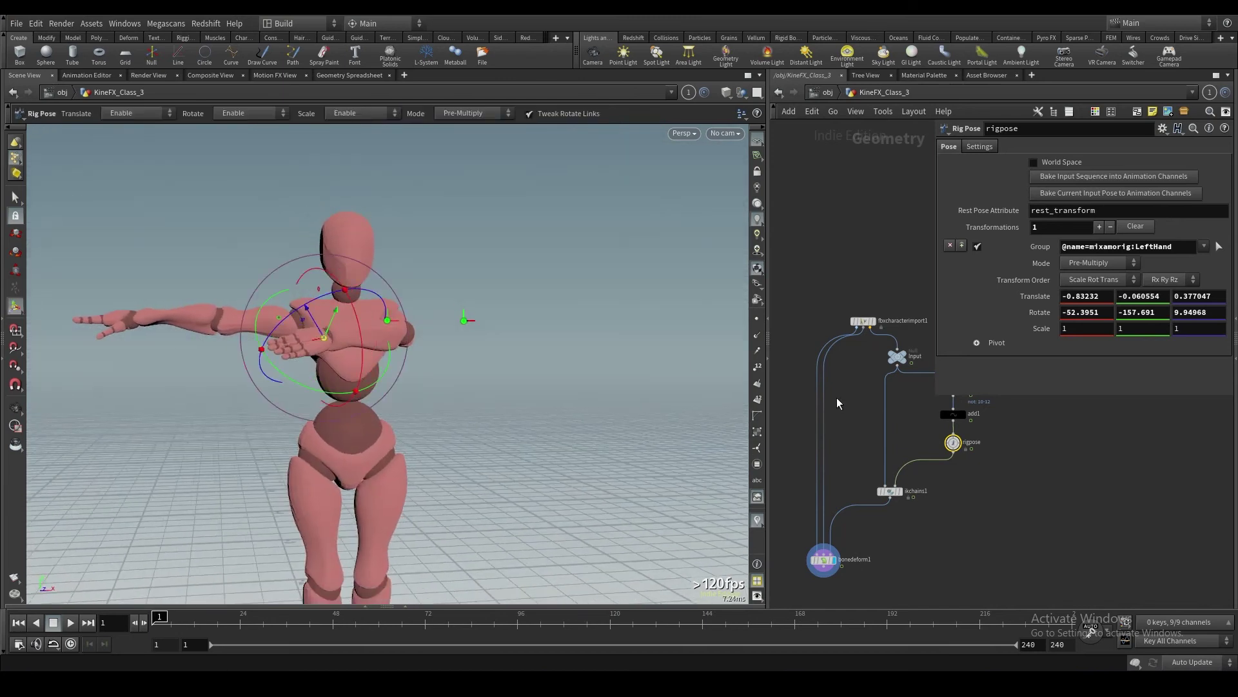
scroll(863, 418, "down", 1)
right_click_drag(342, 323, 408, 282, "alt")
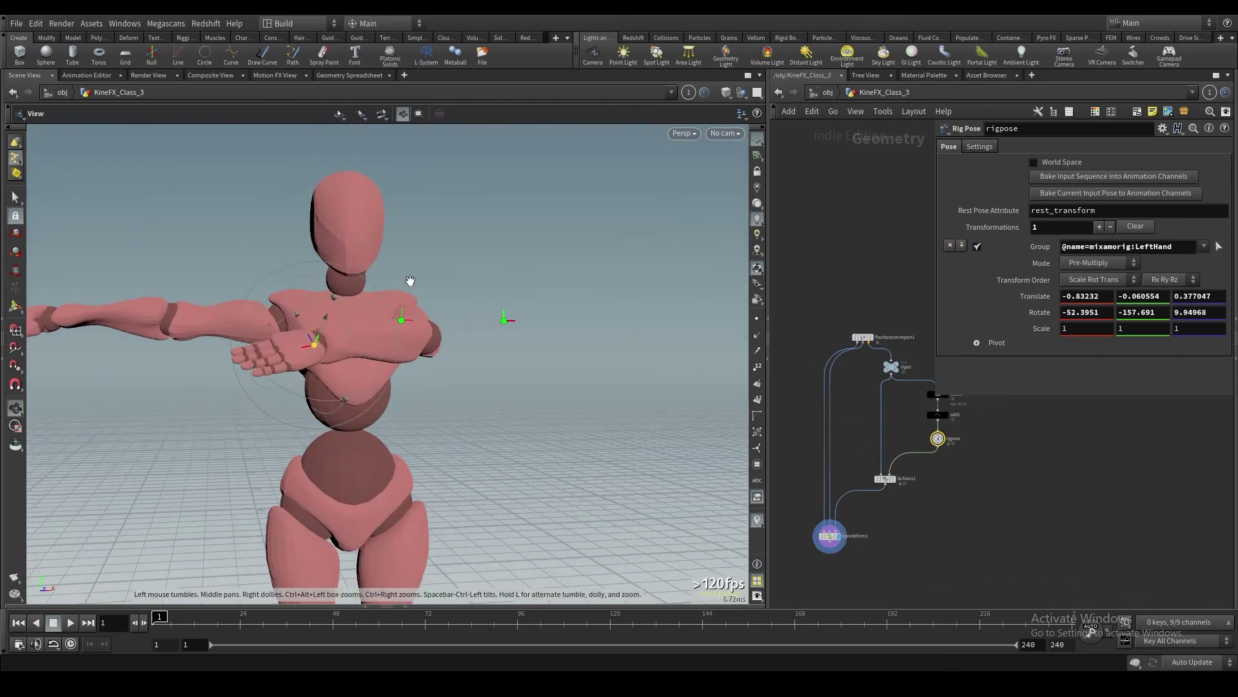
middle_click_drag(365, 328, 395, 335, "alt")
left_click_drag(395, 335, 365, 370, "alt")
key("Return")
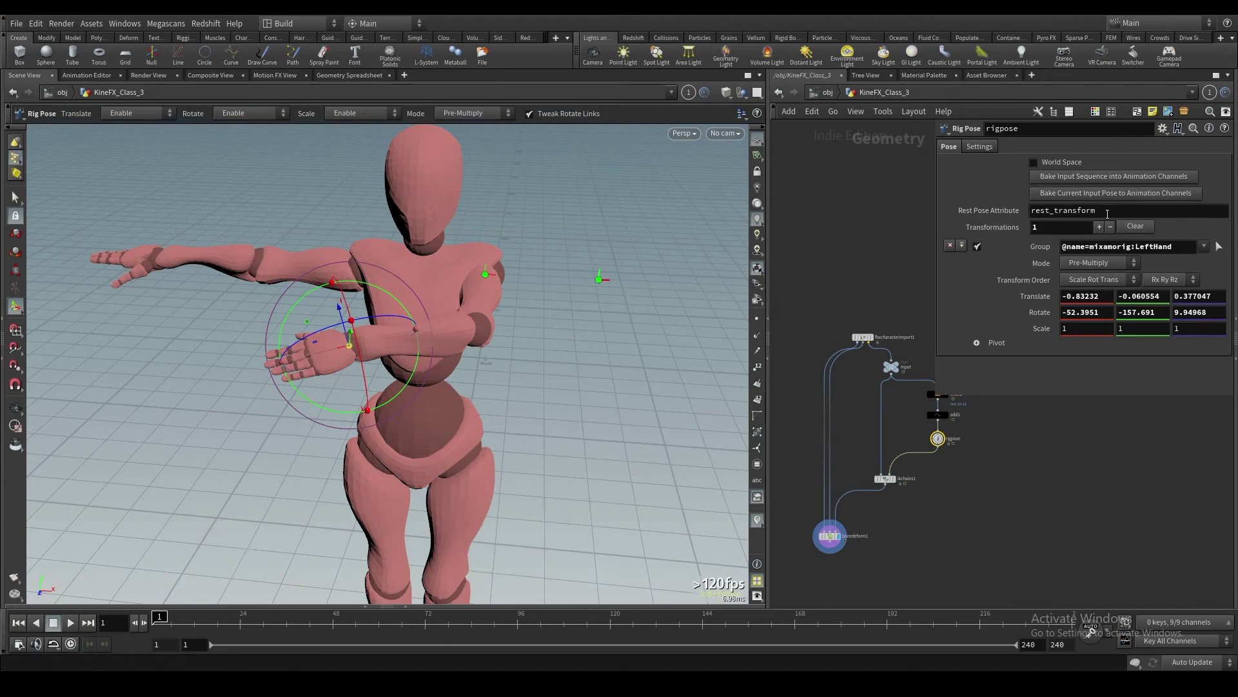
left_click(1139, 230)
key("Escape")
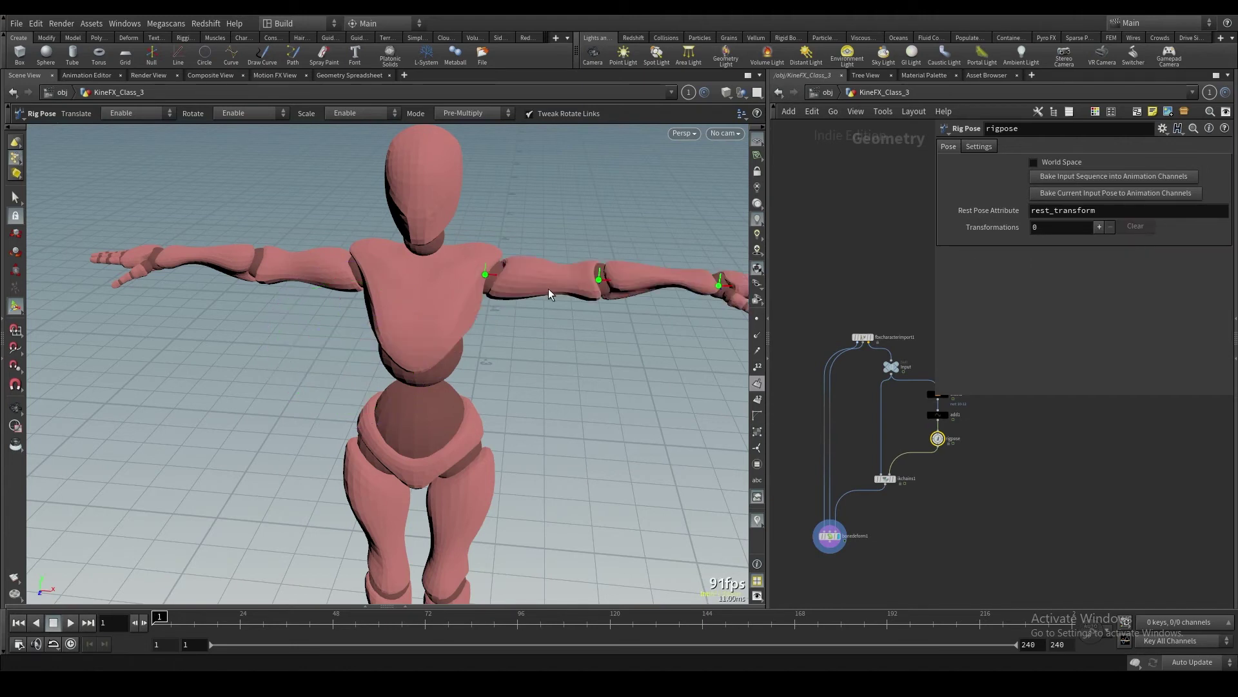
Move the Rig Pose node further below the Add node and show the IK Chains node's parameters
left_click_drag(361, 335, 394, 337)
scroll(961, 485, "down", 1)
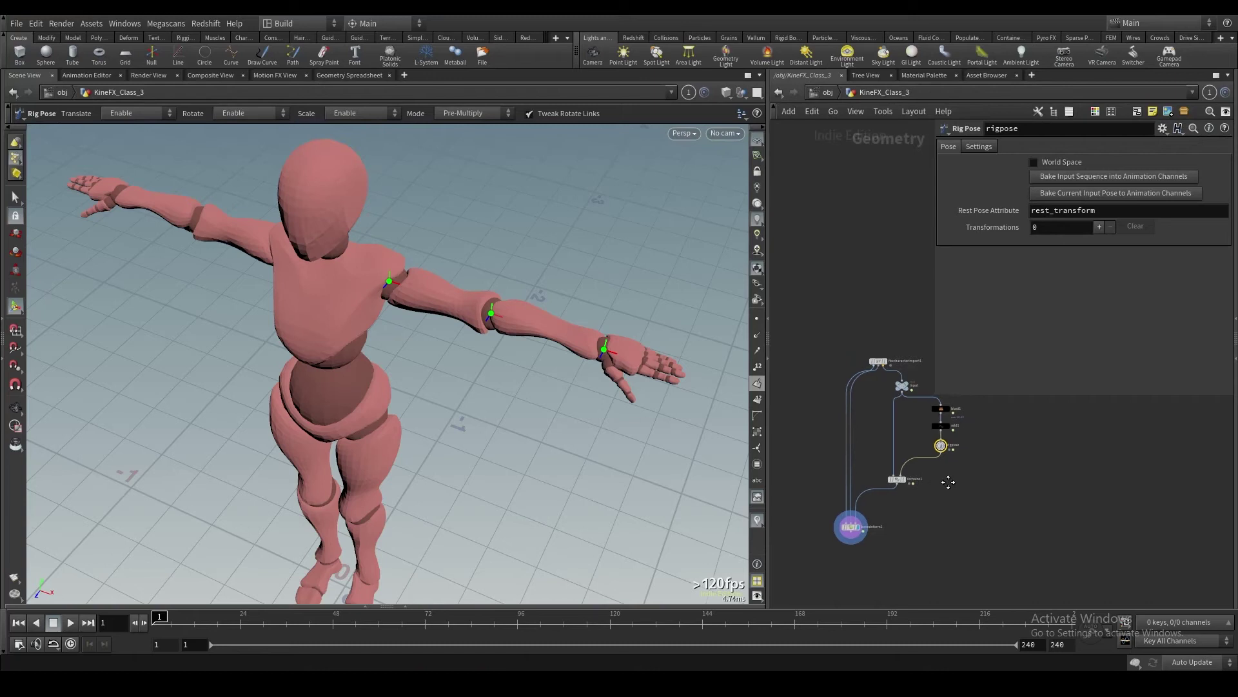
middle_click_drag(948, 481, 927, 481)
scroll(929, 476, "up", 2)
left_click_drag(921, 445, 857, 496)
left_click(855, 496)
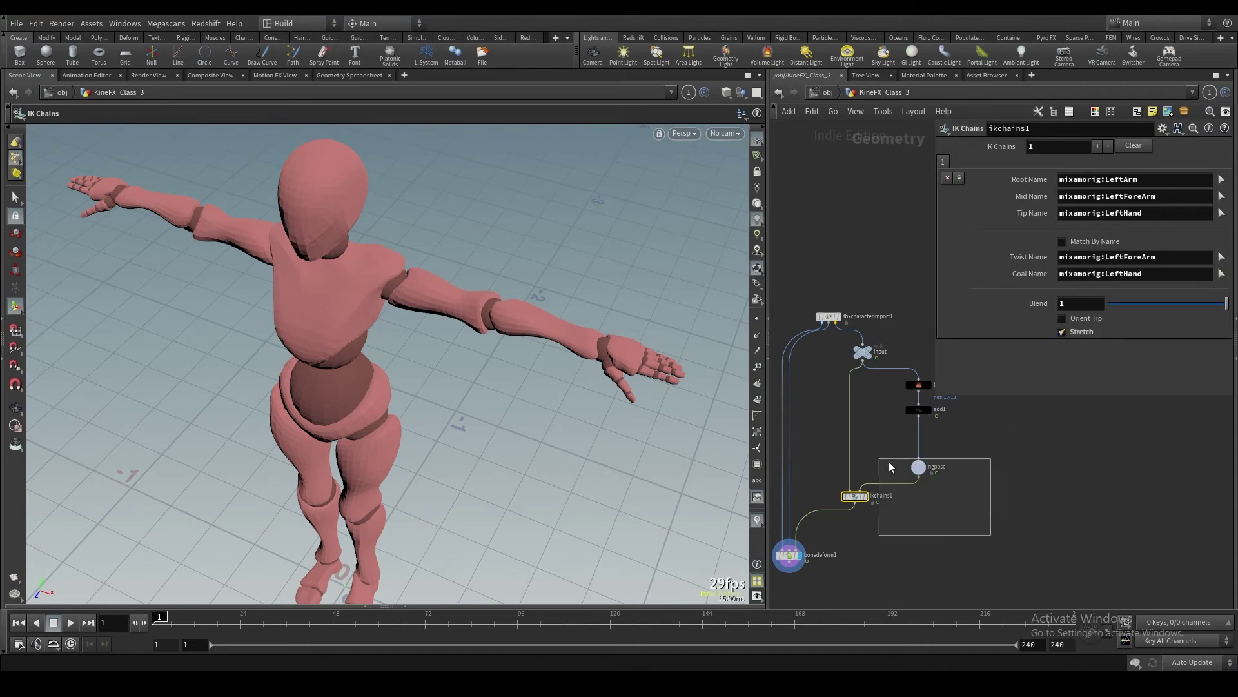
Select the left hand control in the Rig Pose and pull it outward to about 0.25 in X to stretch the arm
left_click_drag(889, 462, 882, 459)
left_click(608, 348)
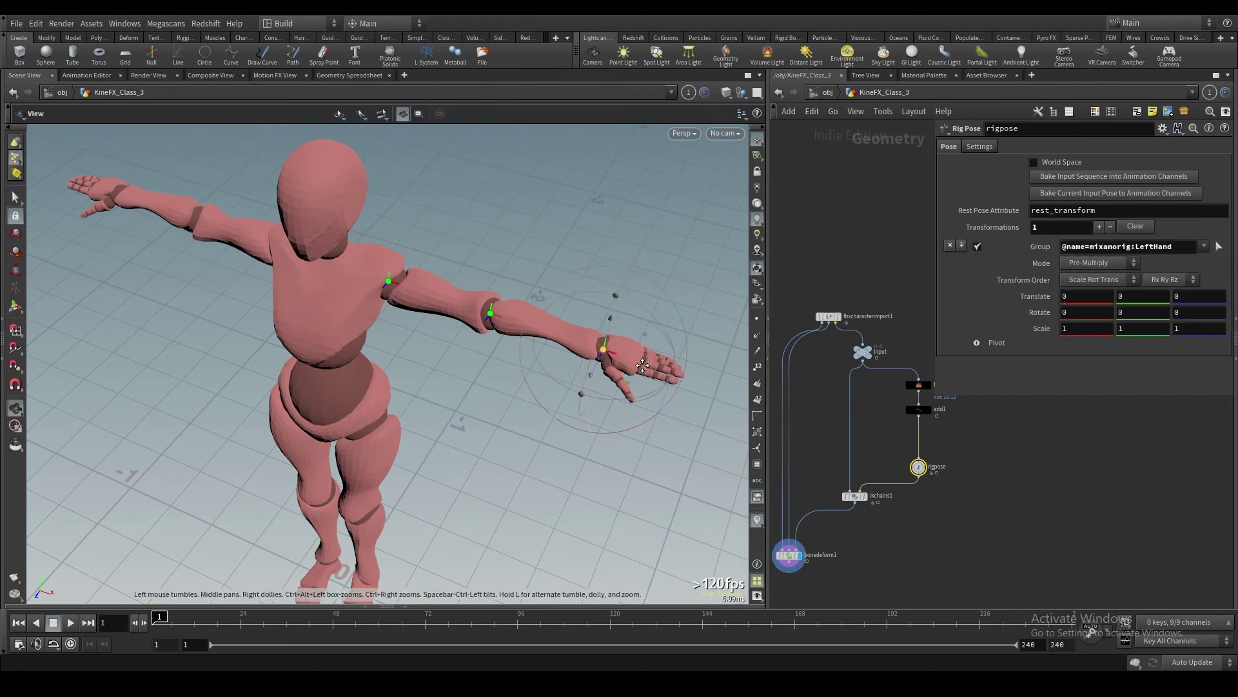
middle_click_drag(610, 348, 518, 319, "alt")
left_click_drag(517, 322, 589, 362)
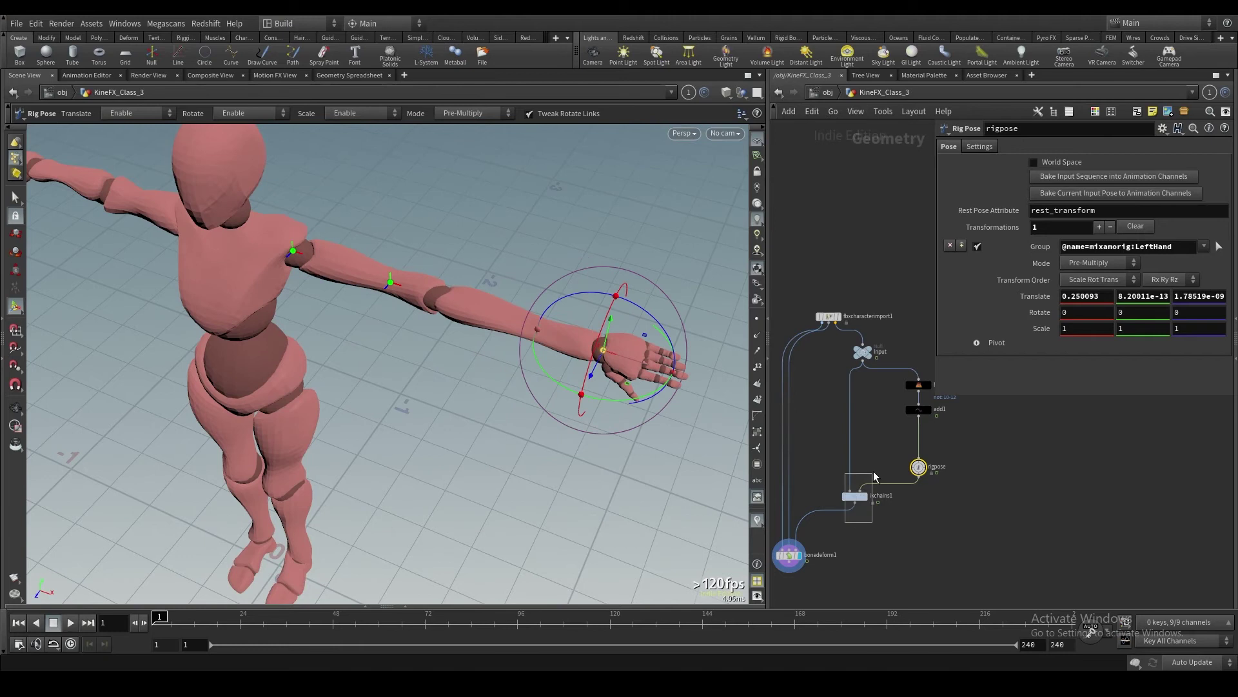
Turn off Stretch on the IK chain and clear all transformations in the Rig Pose
left_click(855, 496)
left_click(1062, 332)
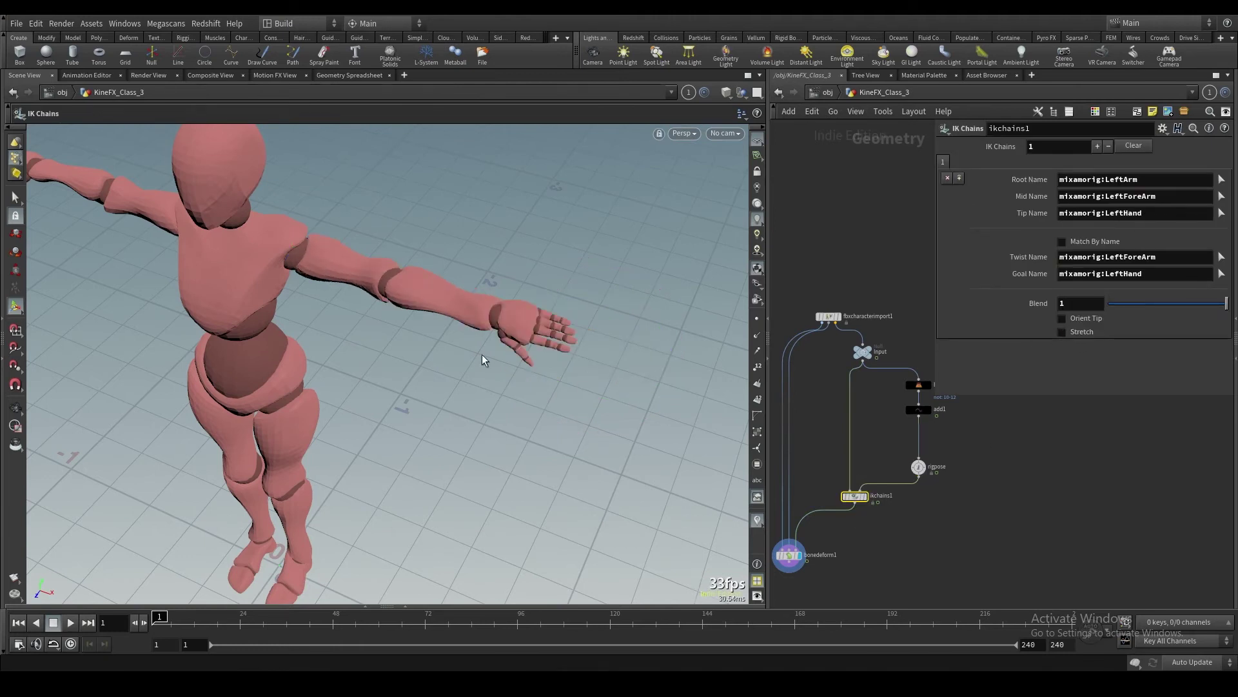
left_click(918, 466)
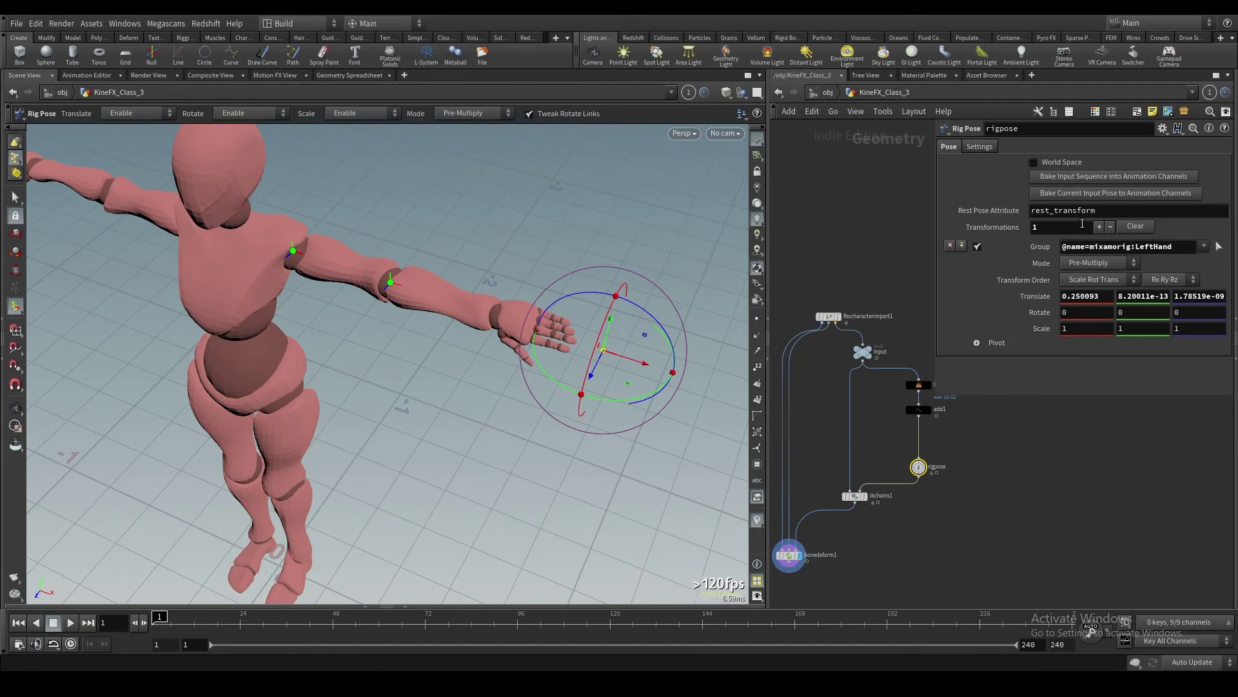
left_click(1137, 227)
Add a Reparent Joints node beside the Rig Pose node in the network
left_click_drag(532, 335, 399, 290, "alt")
scroll(898, 430, "down", 1)
scroll(922, 462, "up", 2)
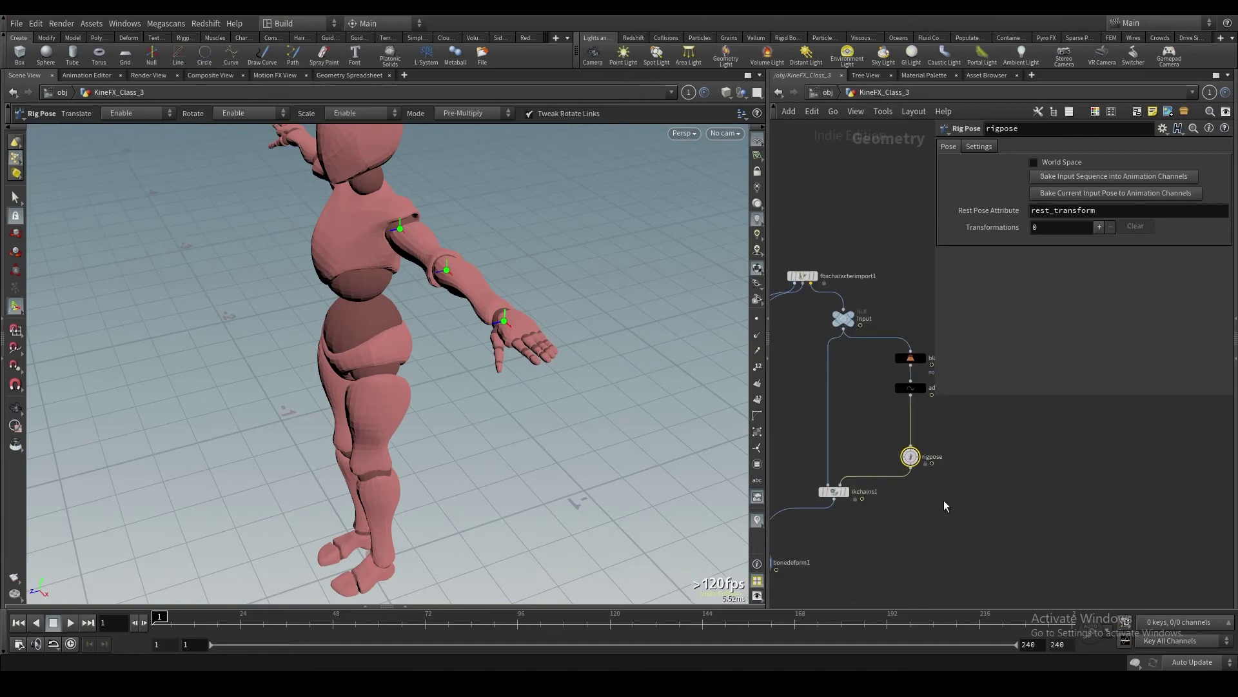
key("Tab")
type("repare")
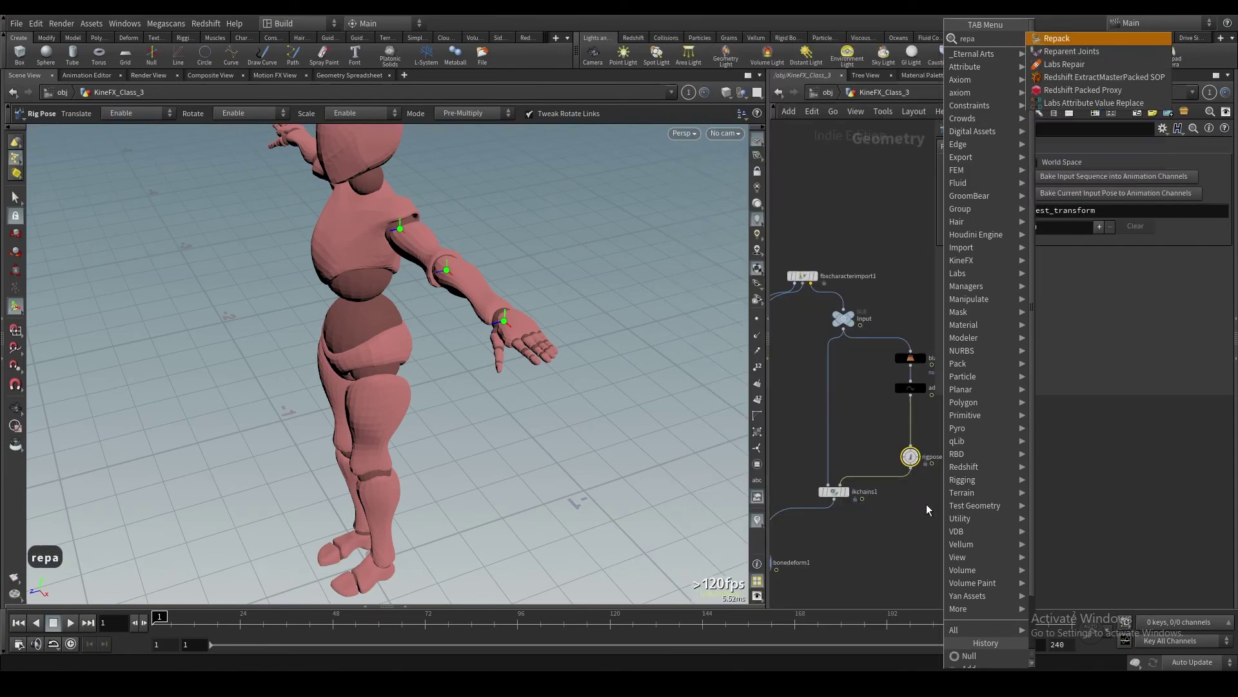
left_click(1070, 40)
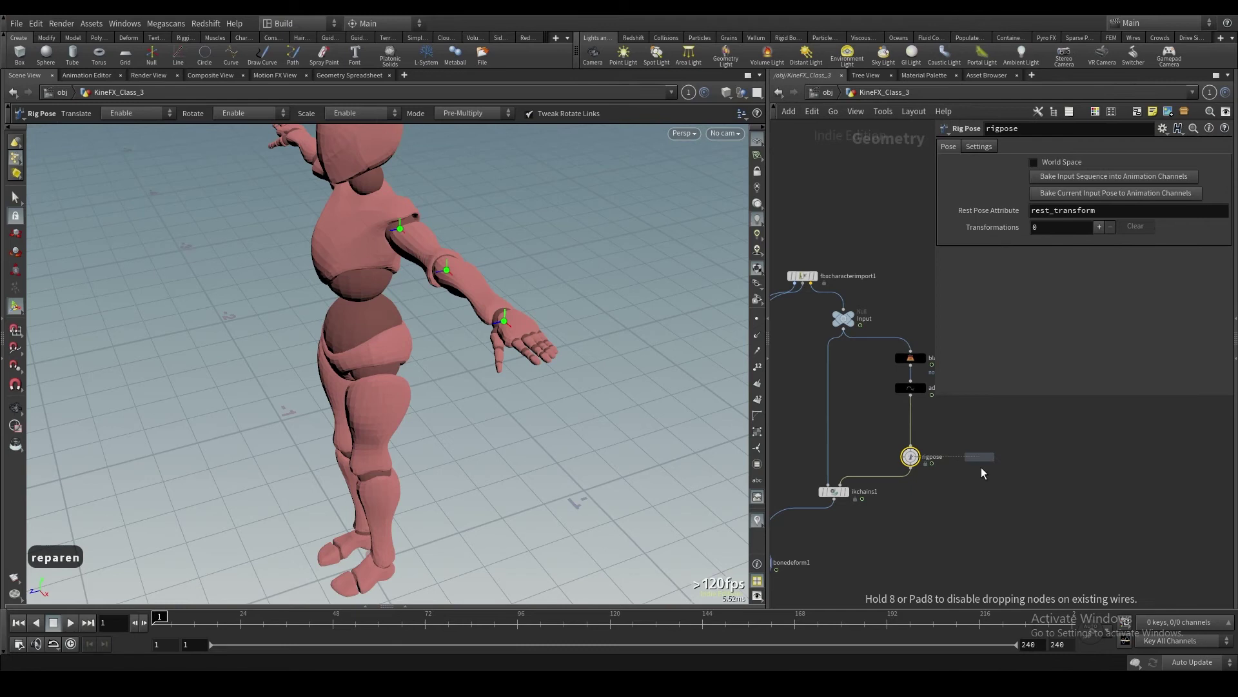
left_click(980, 474)
Insert the Reparent Joints node between the Add and Rig Pose nodes, and open its parameters
mouse_move(925, 395)
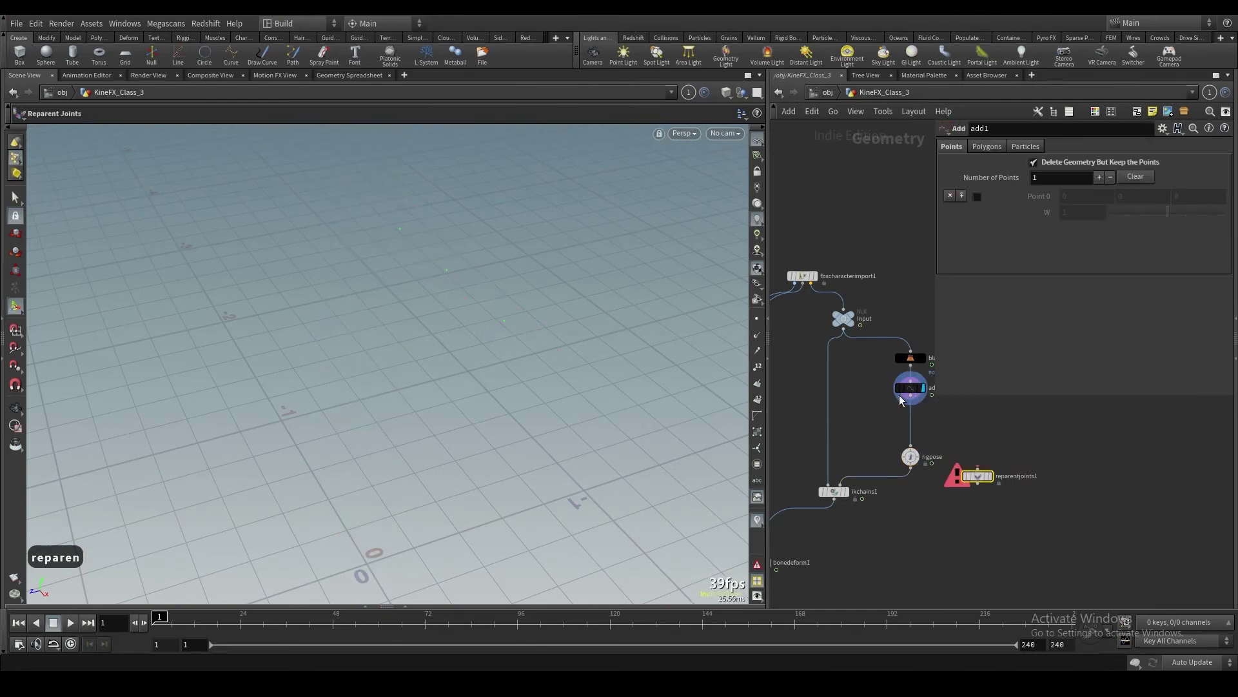
left_click(902, 398)
left_click_drag(982, 479, 914, 423)
left_click(928, 420)
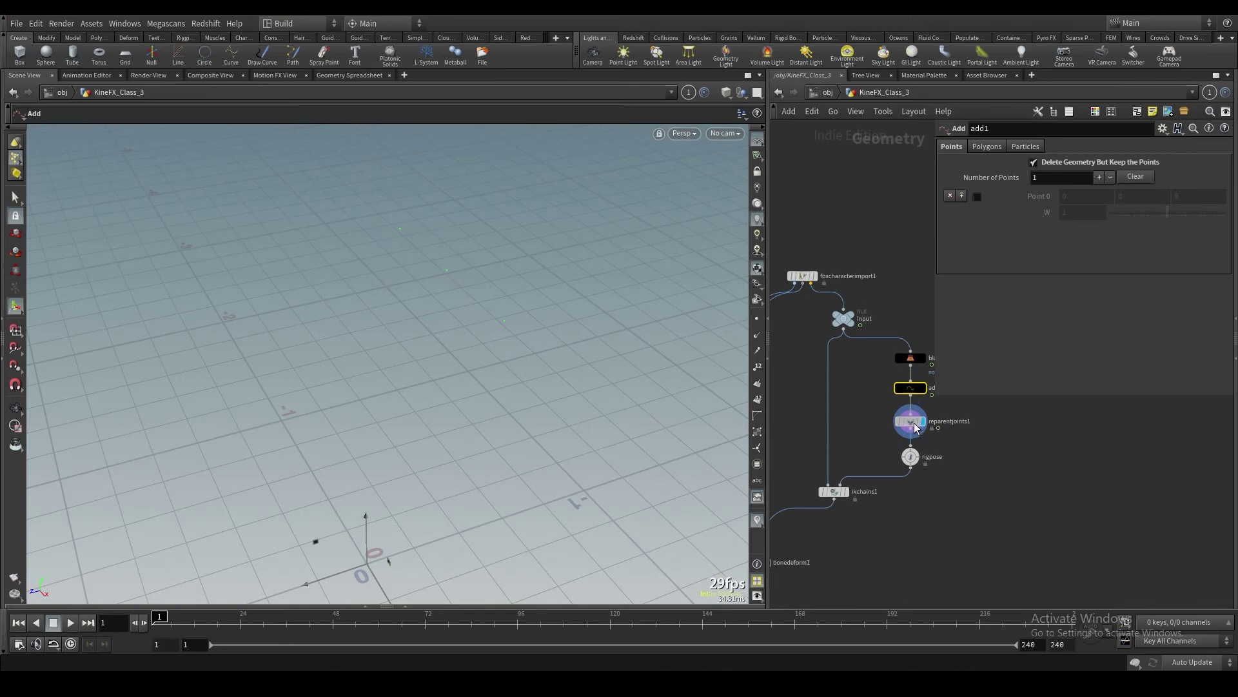
left_click(915, 427)
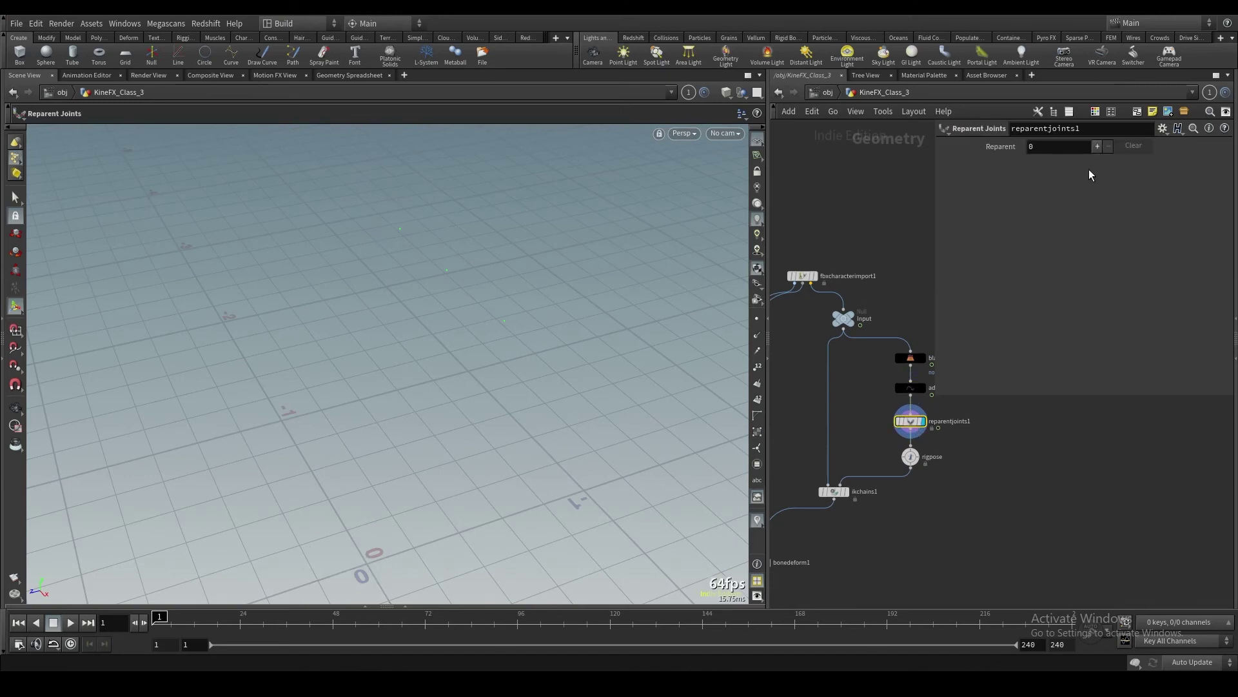
Display the Rig Pose node's output and turn on point numbers in the viewport for the three arm joints
key("ctrl+z")
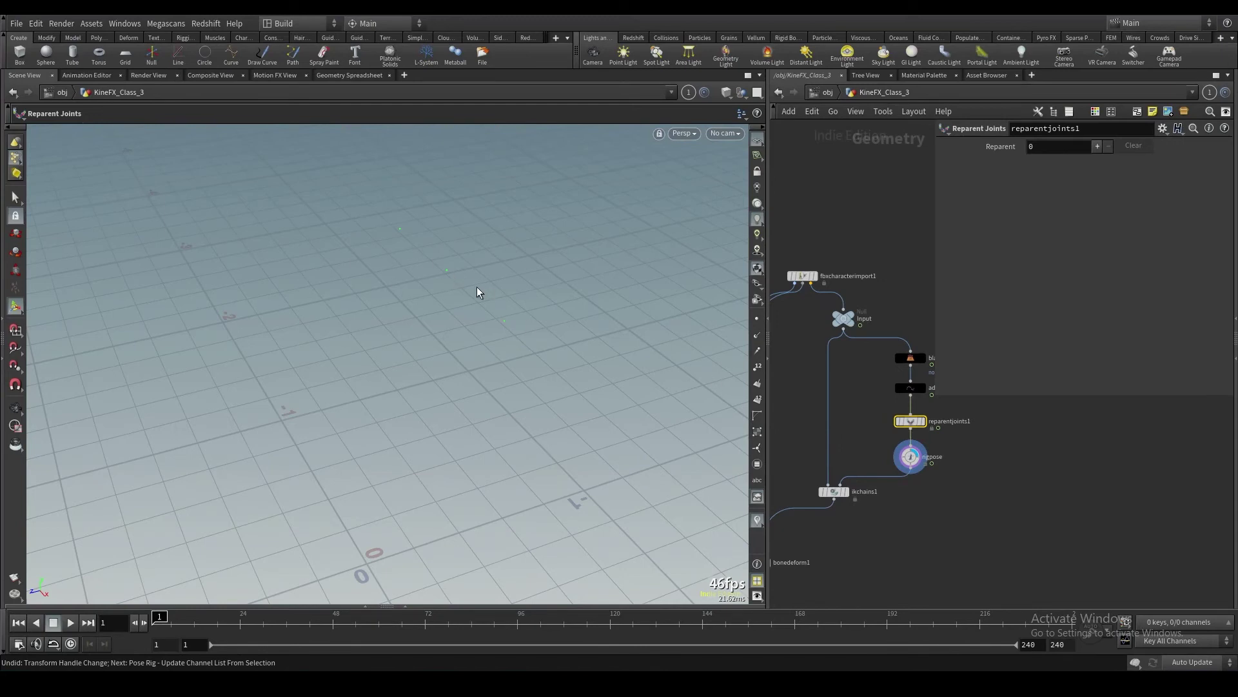
right_click_drag(477, 292, 561, 149, "alt")
middle_click_drag(417, 240, 414, 273, "alt")
left_click(758, 320)
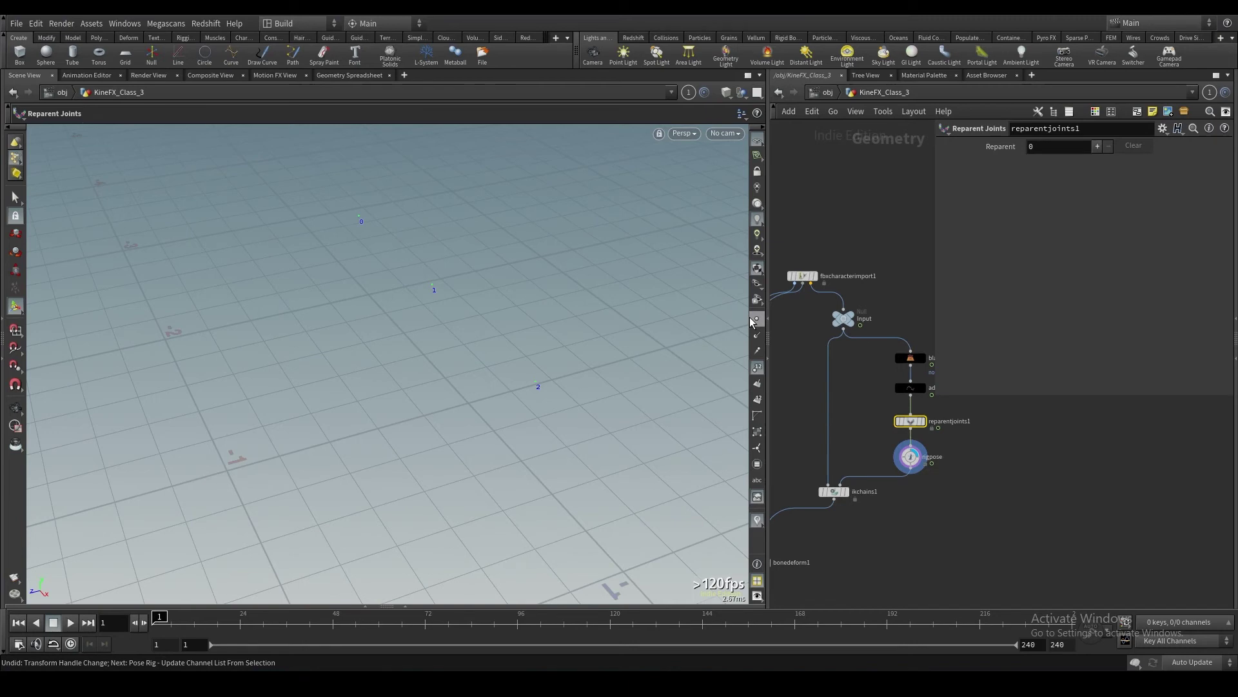
left_click_drag(413, 261, 435, 289, "alt")
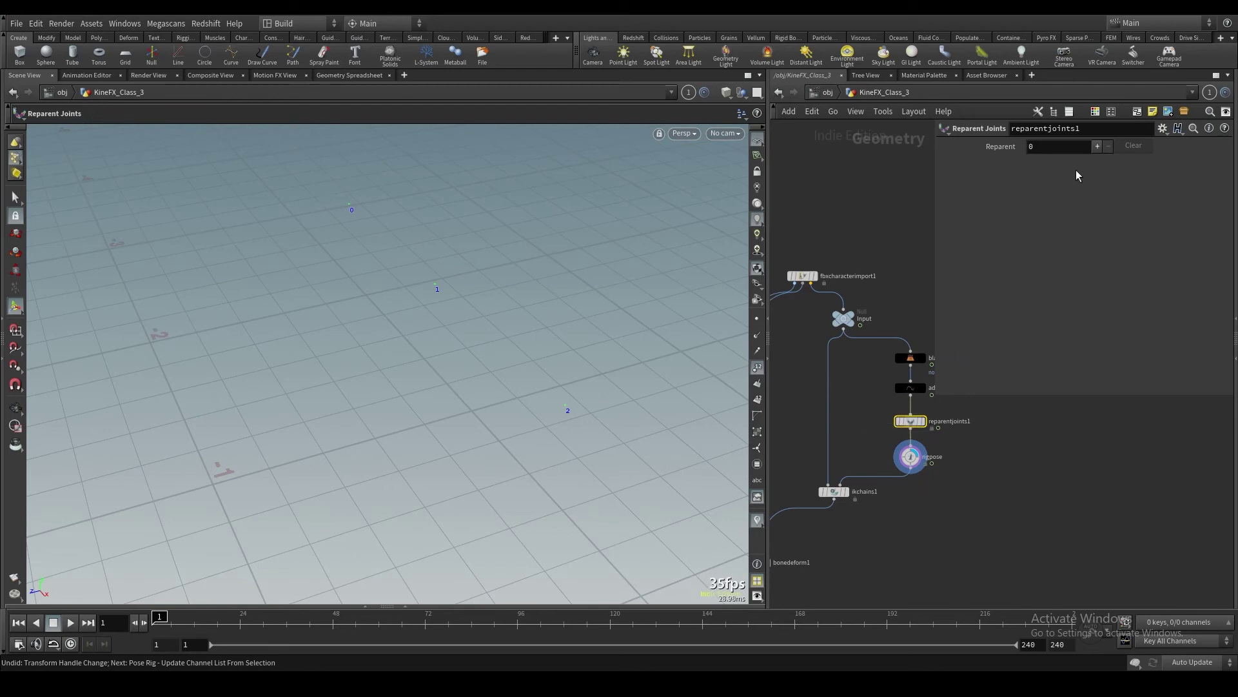
Add one reparent entry with the left forearm joint (point 1) as Joint1 and the left hand joint (point 2) as Parent1
left_click(1097, 146)
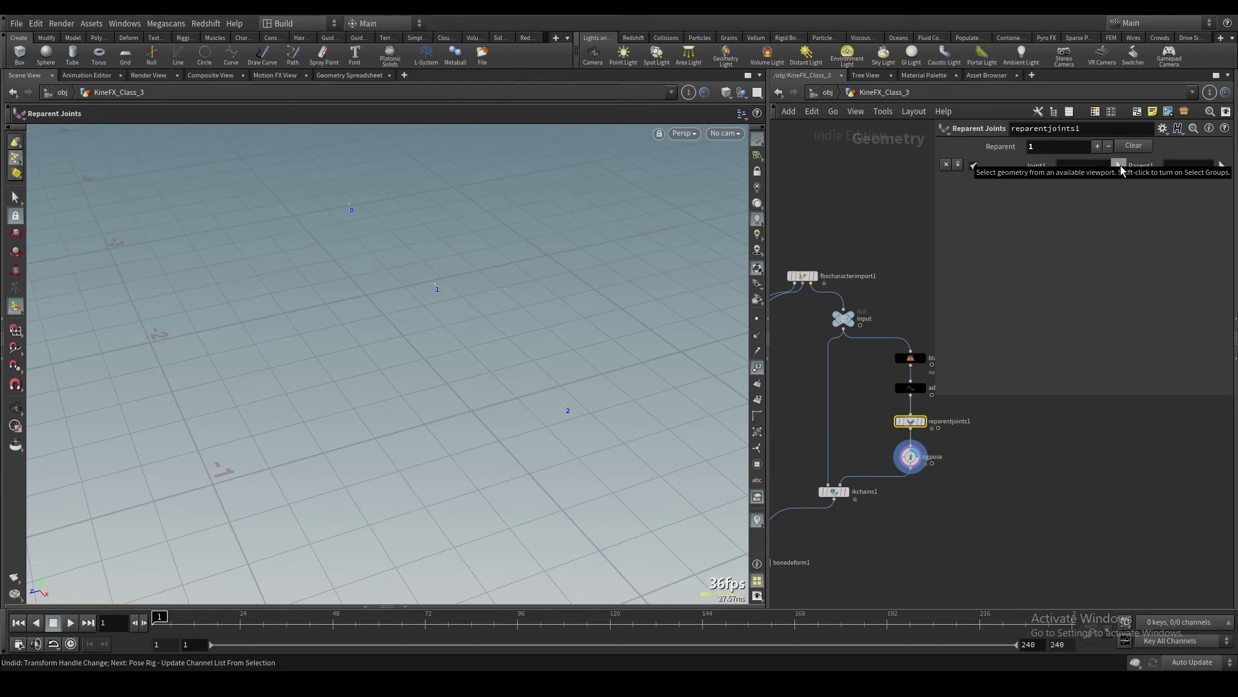
left_click(1121, 165)
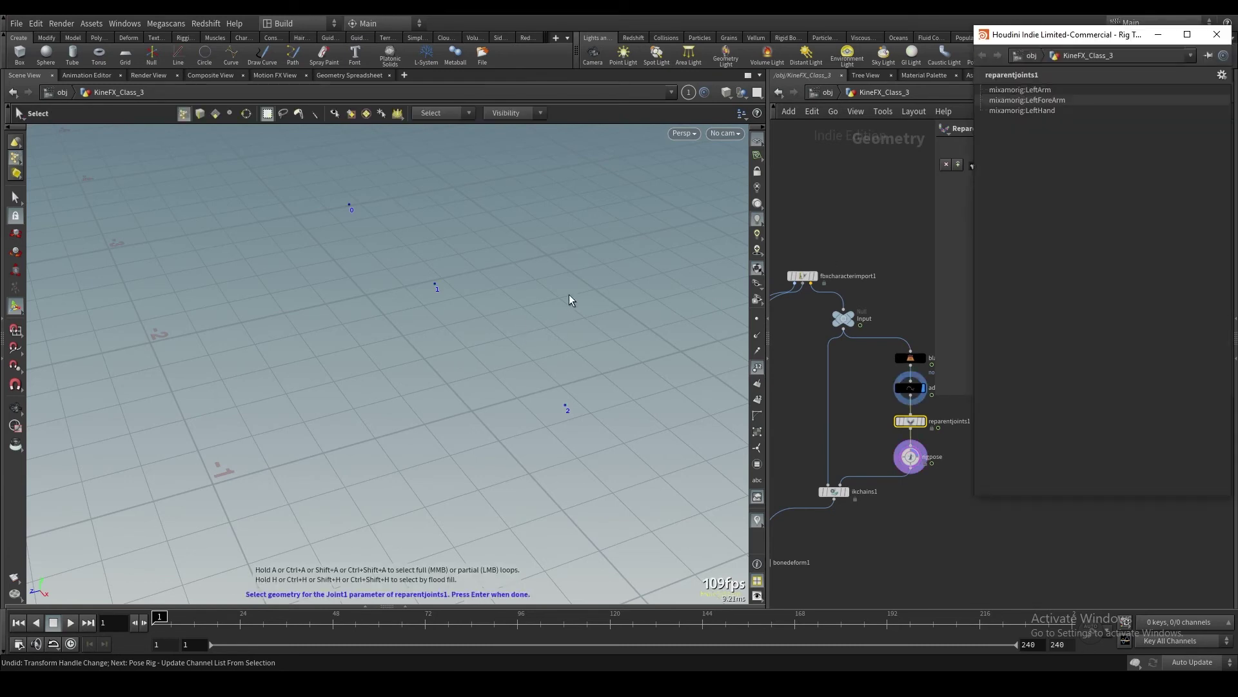
left_click_drag(1040, 41, 873, 286)
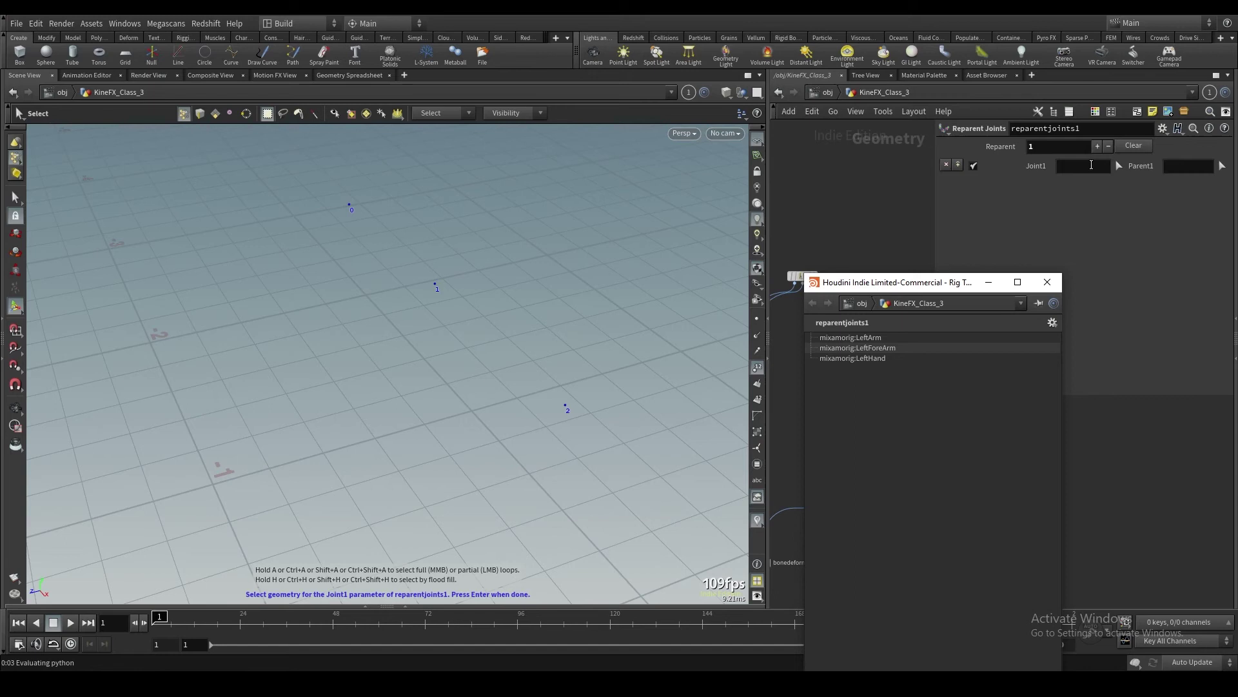
left_click(435, 284)
key("Return")
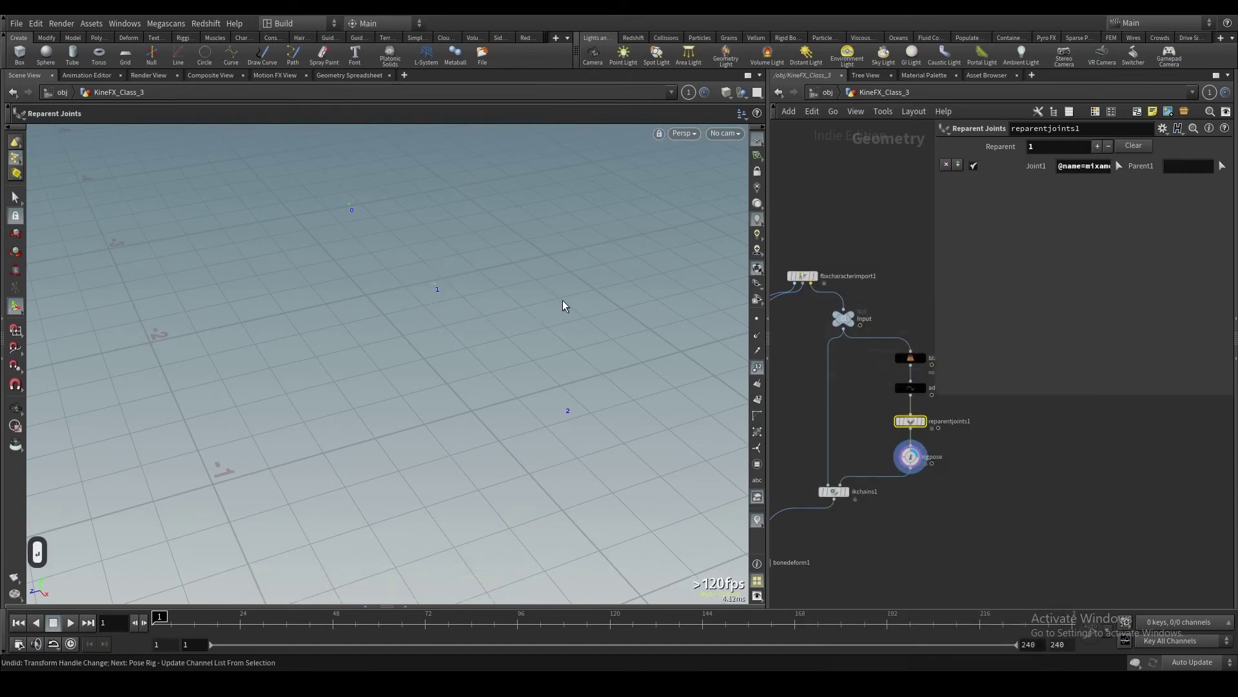
left_click(1222, 166)
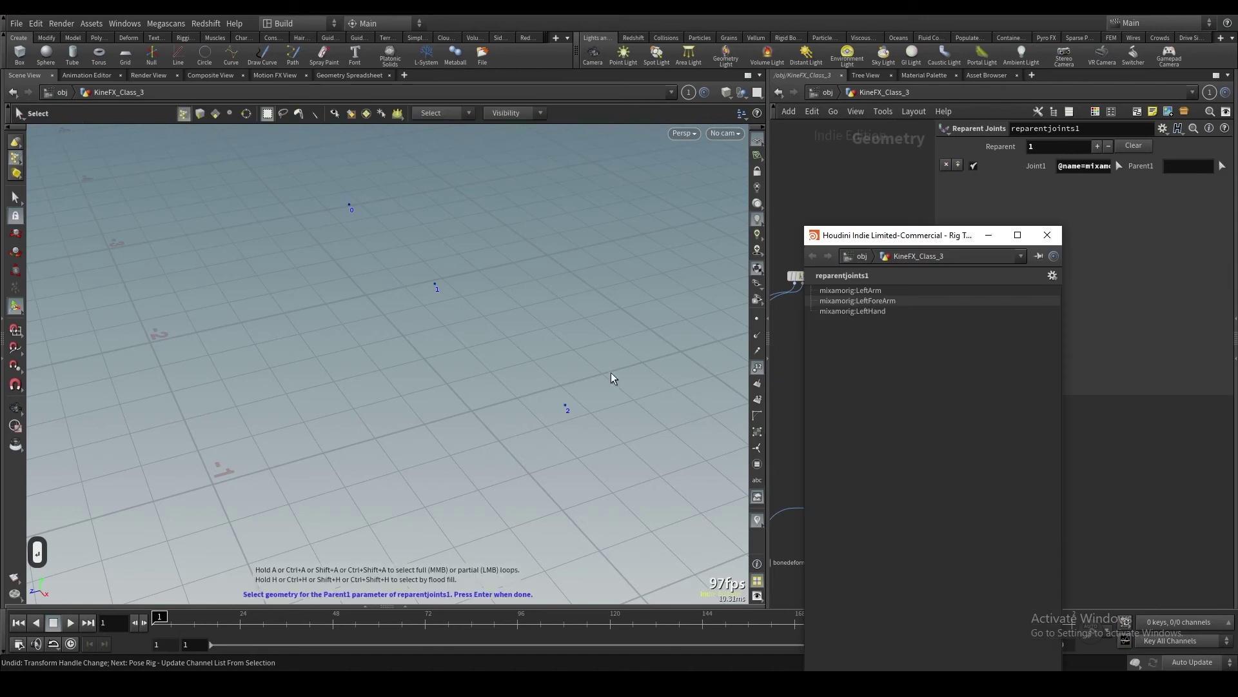
left_click_drag(611, 376, 538, 443)
key("Return")
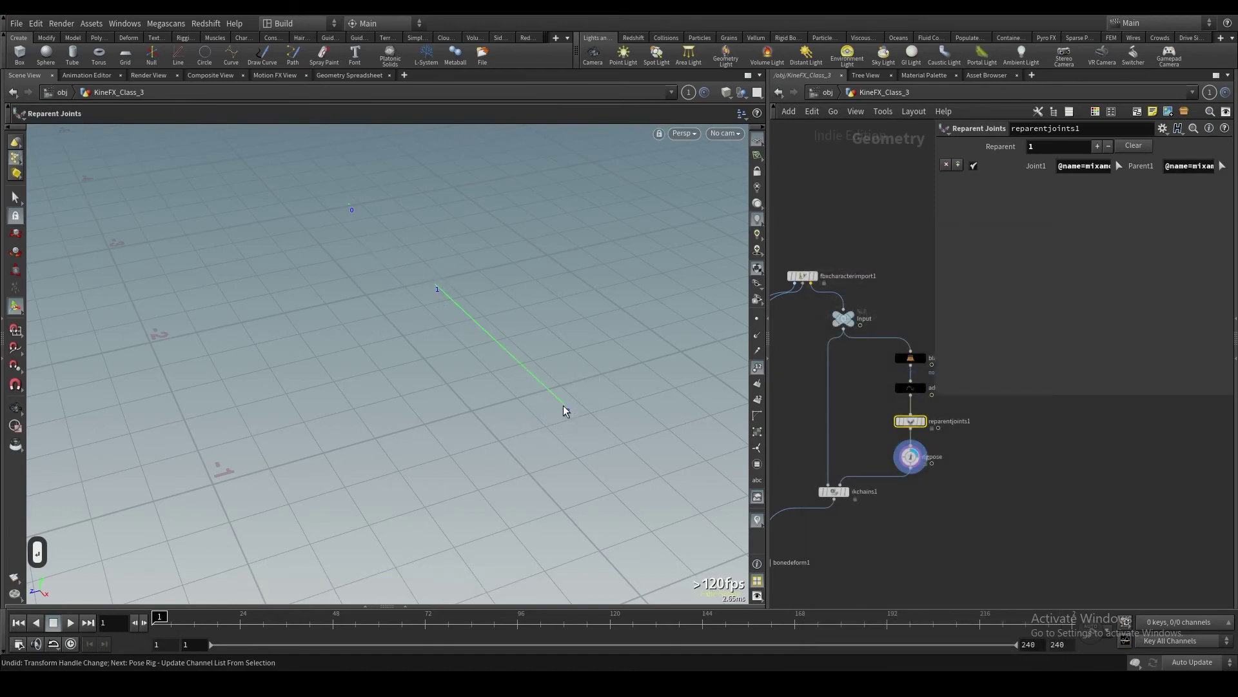
Rotate the left hand control about -24.8 degrees in Y in the Rig Pose to test the parenting, and undo the rotation
left_click(919, 463)
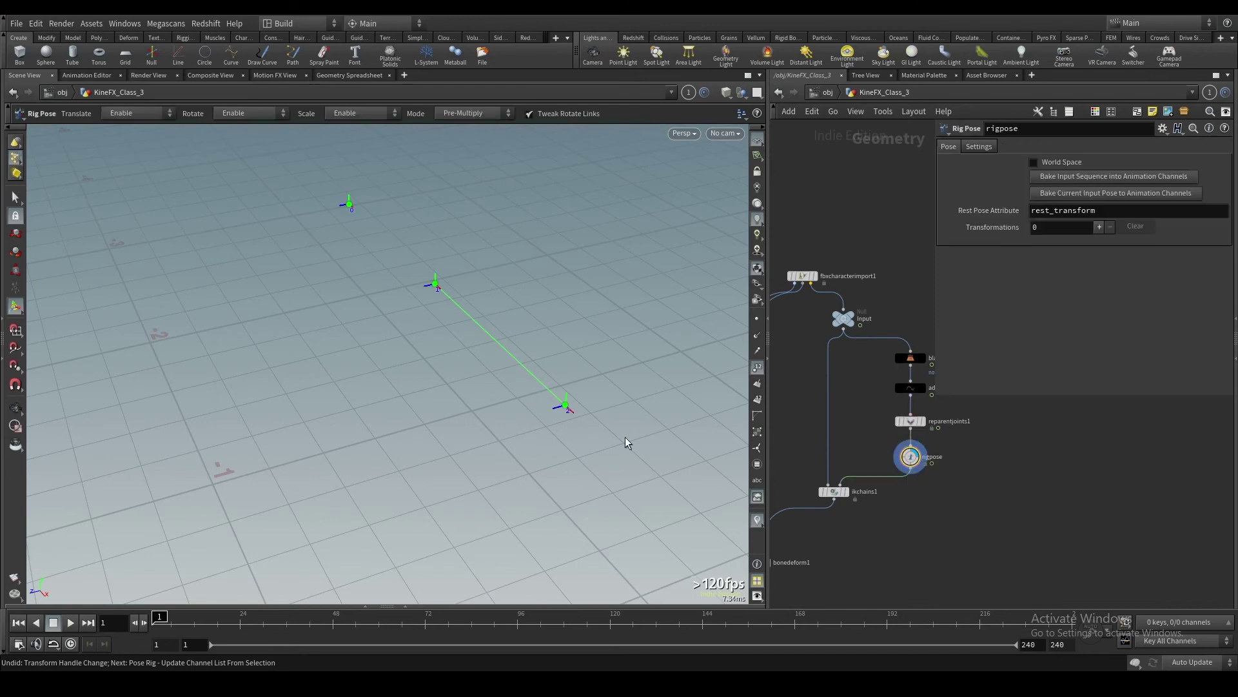
left_click(565, 405)
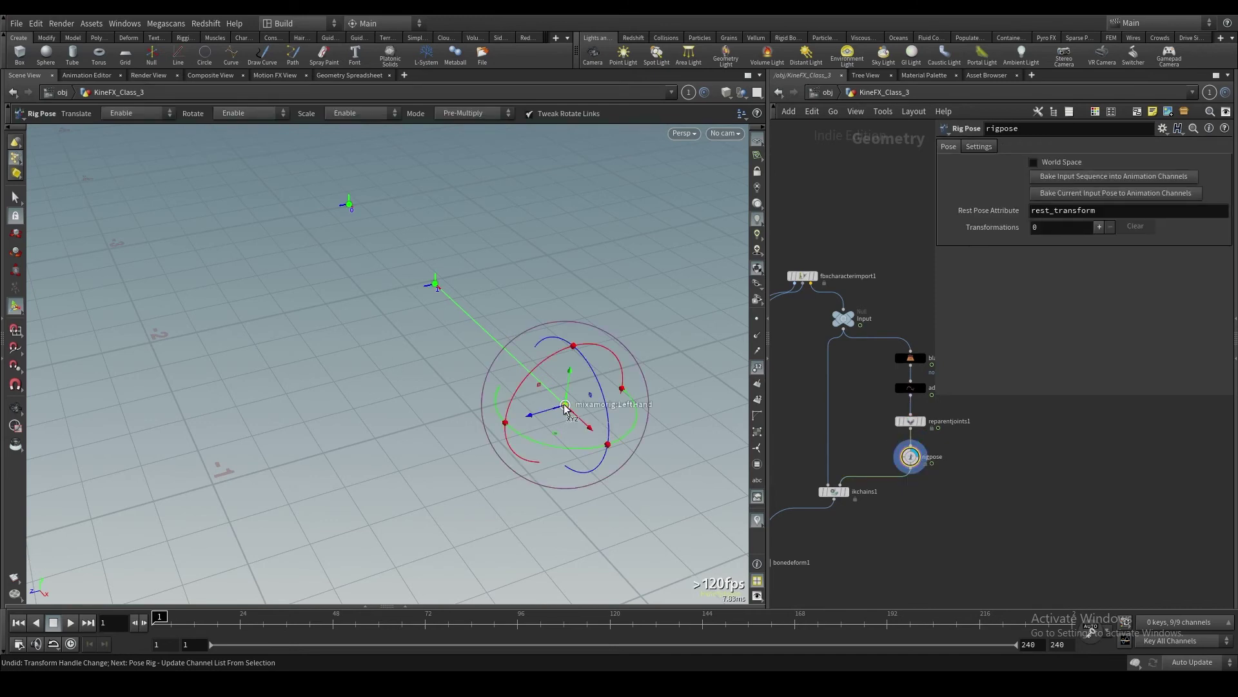
left_click_drag(553, 447, 528, 431)
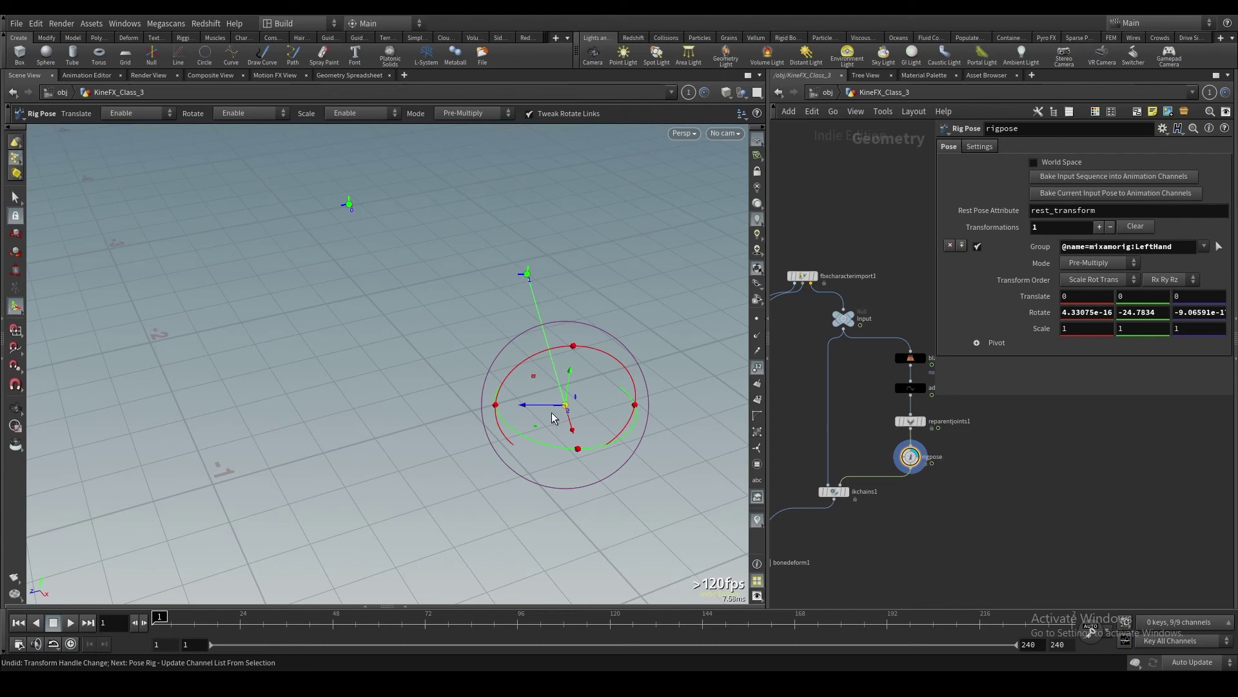
key("ctrl+z")
Try adjusting the left forearm control on its own in the Rig Pose, and undo the change
left_click(426, 285)
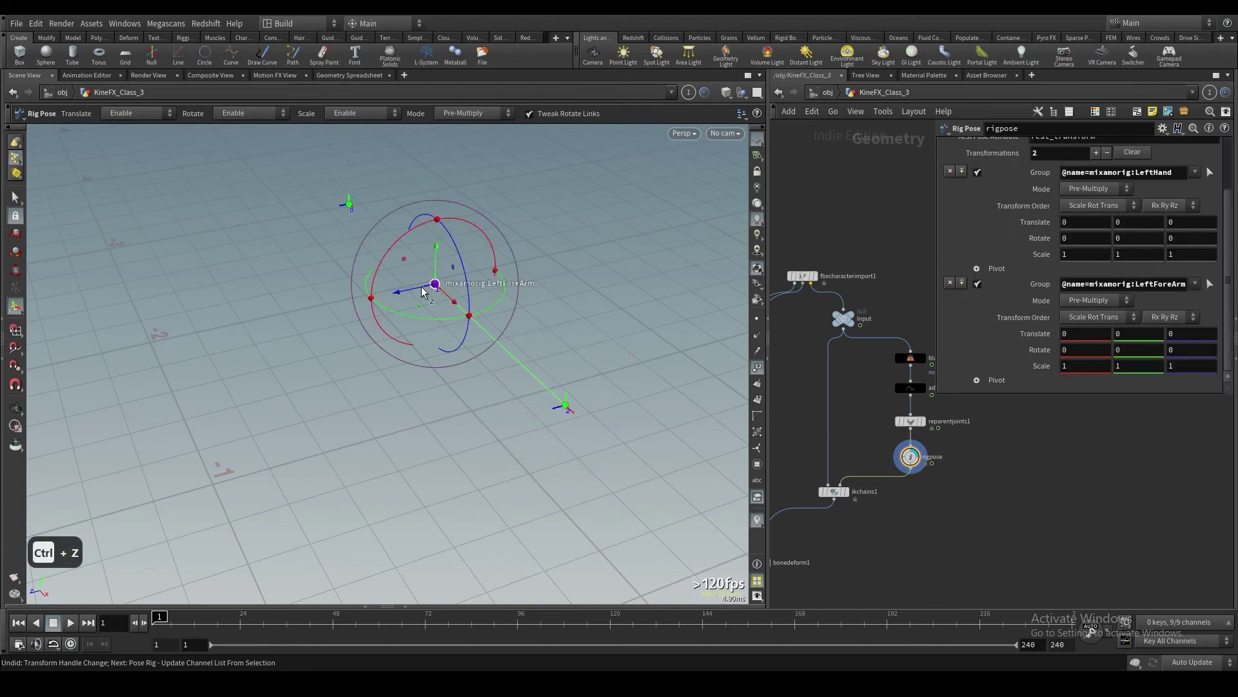
left_click_drag(425, 285, 492, 280)
key("ctrl+z")
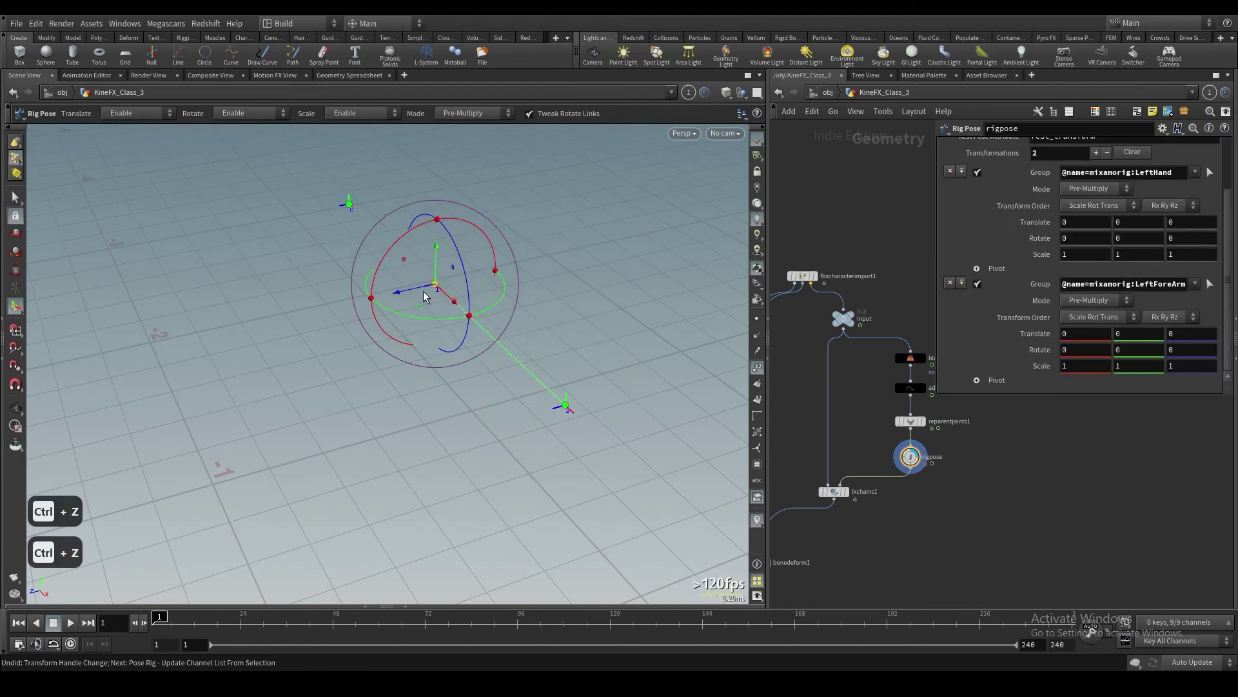
Move the left forearm control back behind the elbow by setting its Rig Pose translate to 0, 0, -5
left_click_drag(459, 280, 507, 273)
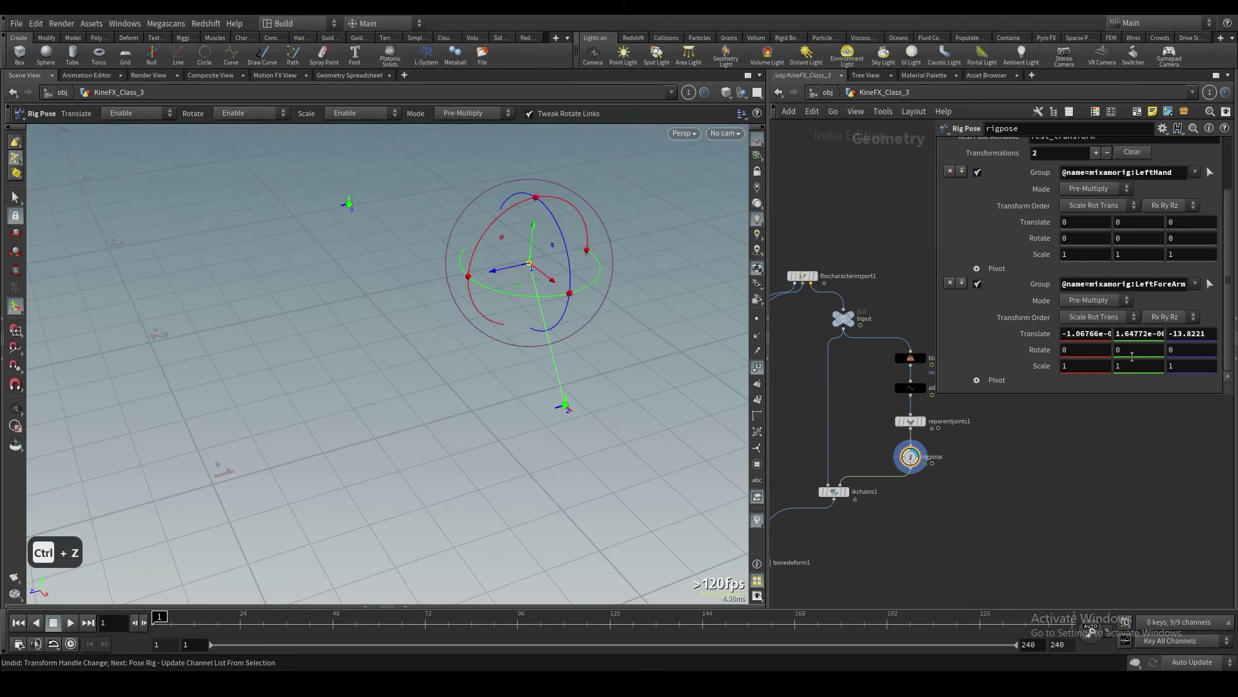
left_click(1093, 332)
type("0")
key("Return")
left_click(1155, 333)
type("0")
key("Return")
left_click(1189, 334)
type("-")
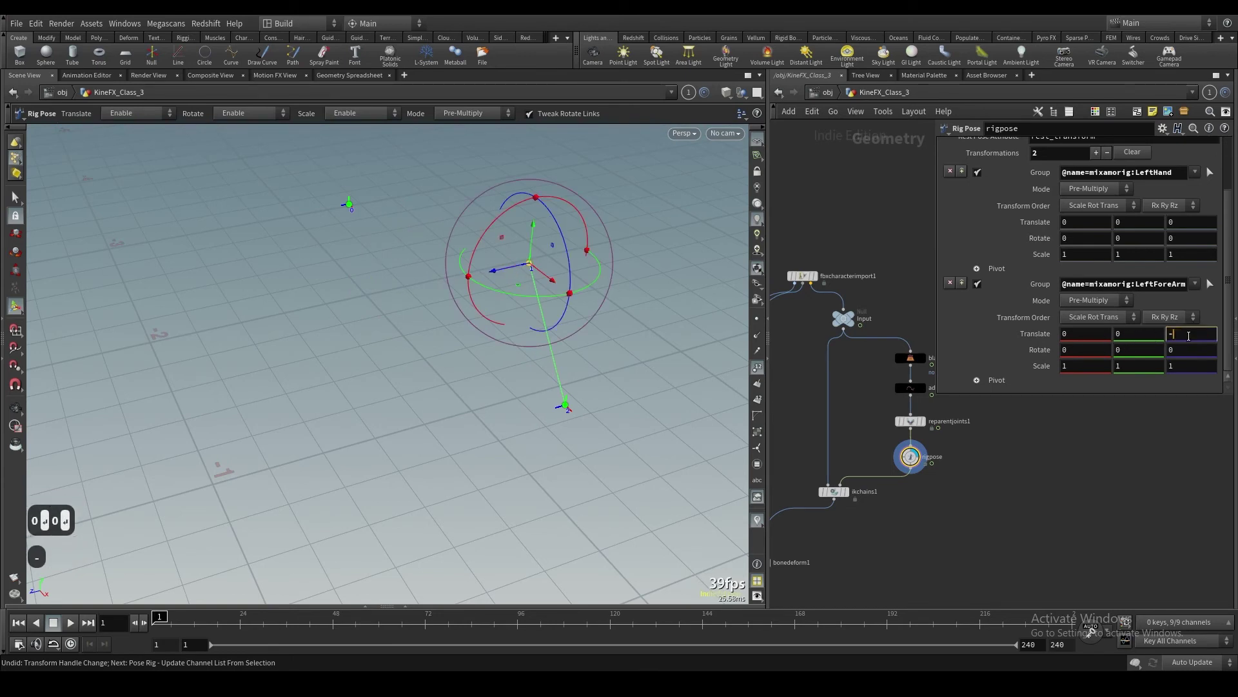
type("5")
key("Return")
Display the IK Chains output to check the skeleton's left arm, and display the Bone Deform output to view the deformed character
scroll(930, 495, "down", 1)
middle_click_drag(929, 494, 957, 485)
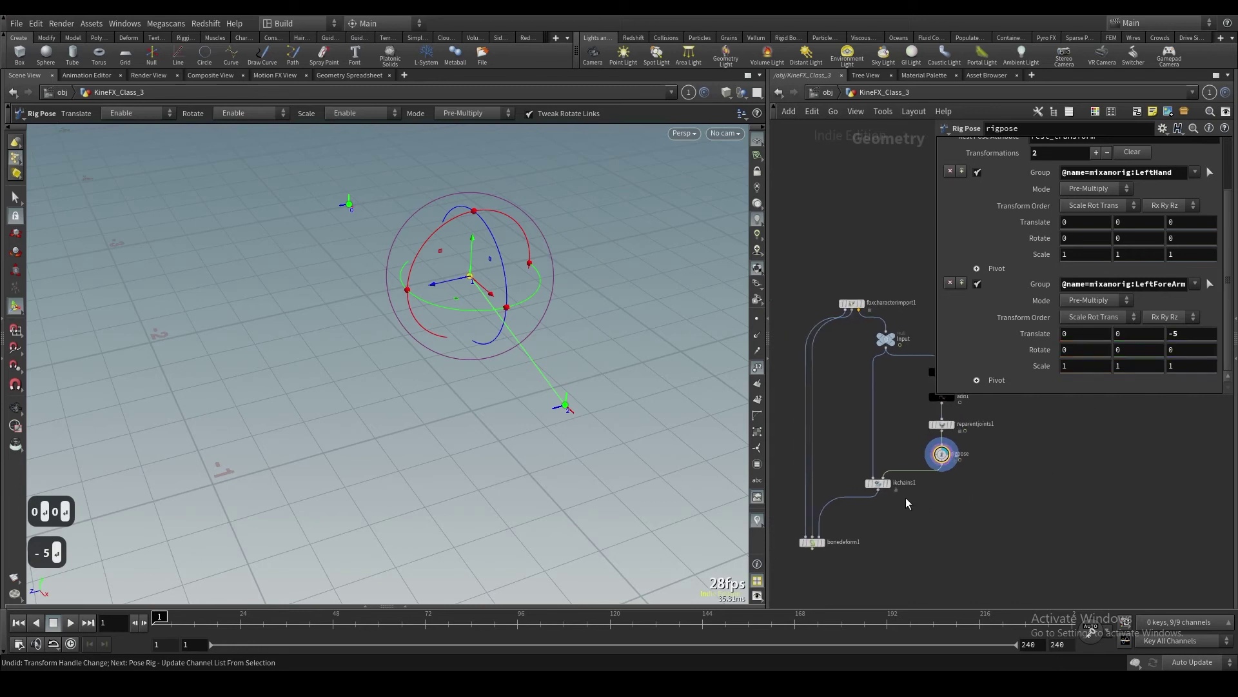
left_click(887, 485)
left_click(879, 485)
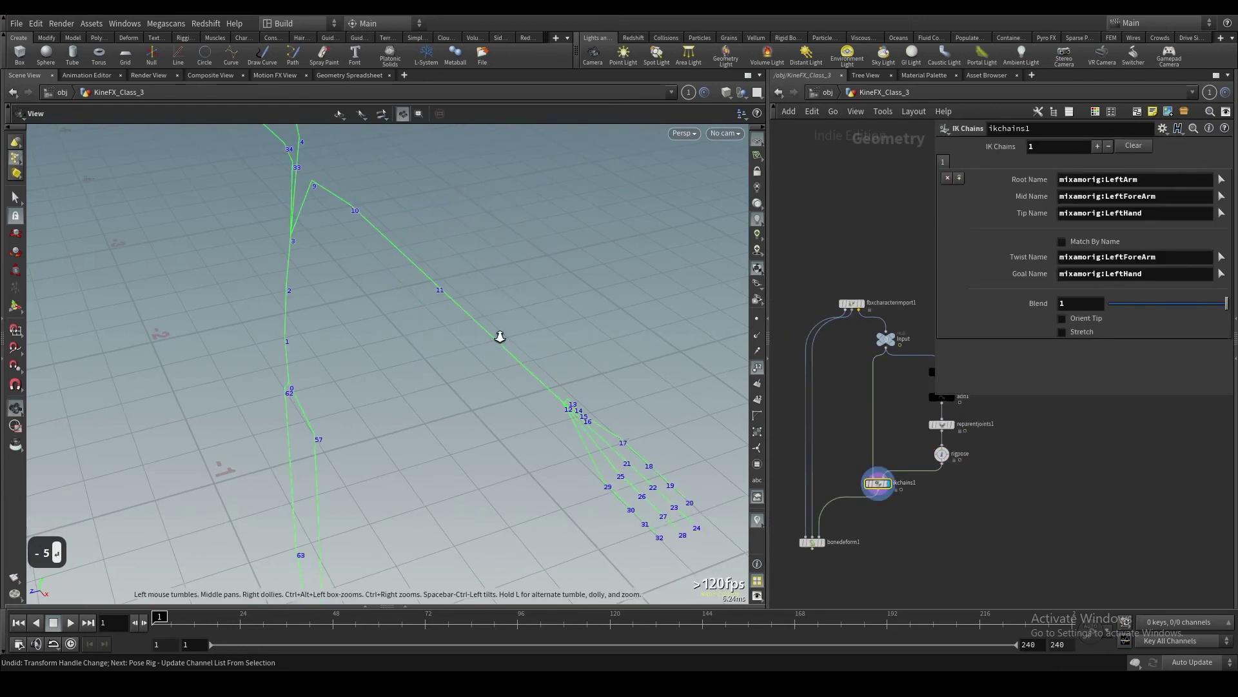
left_click_drag(499, 337, 511, 333, "alt")
left_click(16, 307)
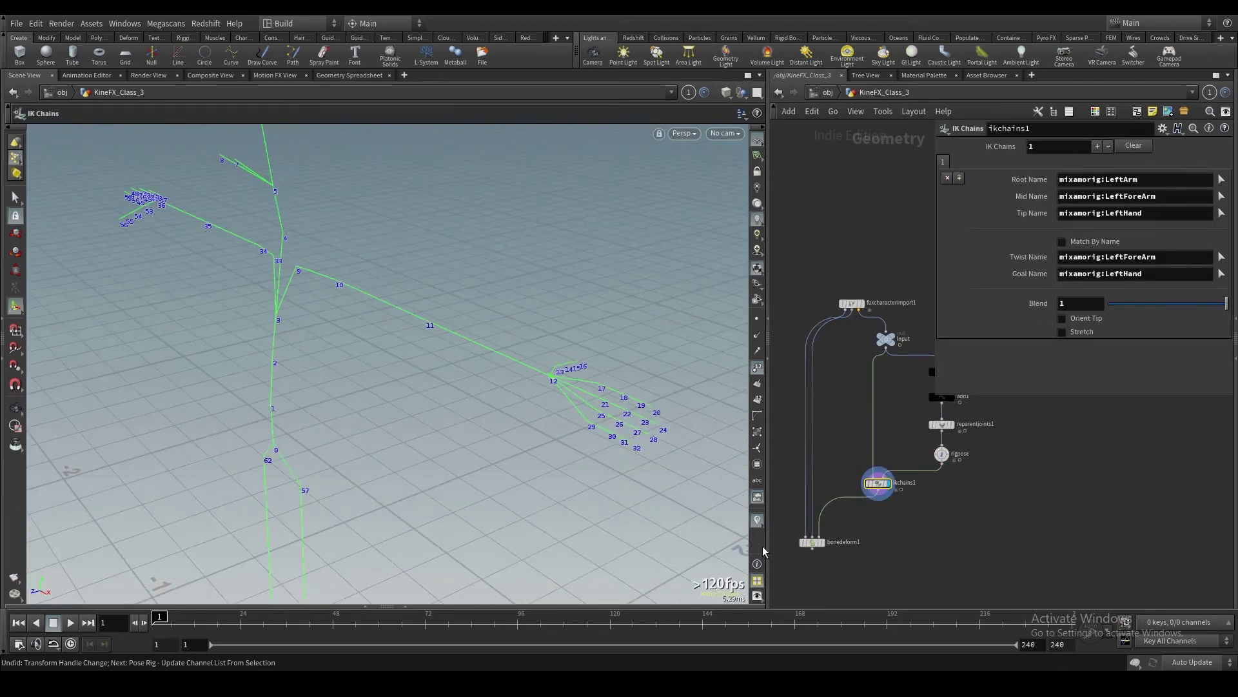
left_click(821, 543)
left_click(810, 542)
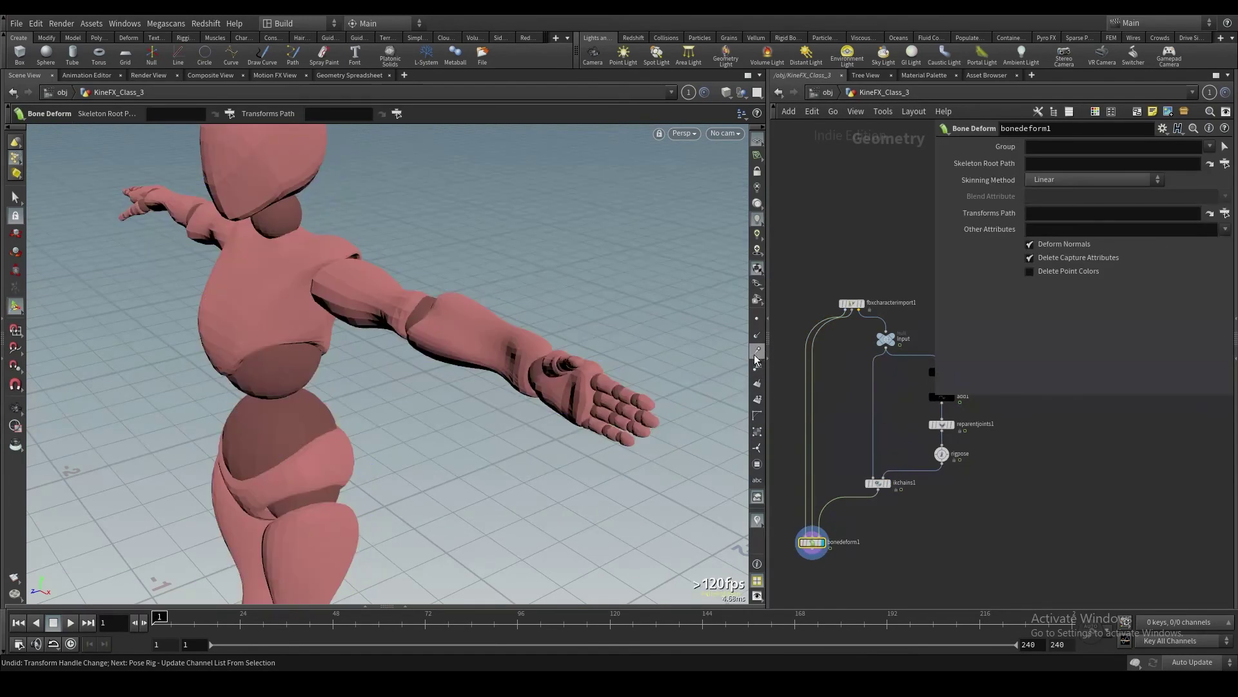
left_click_drag(585, 373, 619, 377)
In the Rig Pose, rotate the left hand control about -29.4 degrees in Y and move it to about -0.18, -0.01, 0.21
left_click(941, 454)
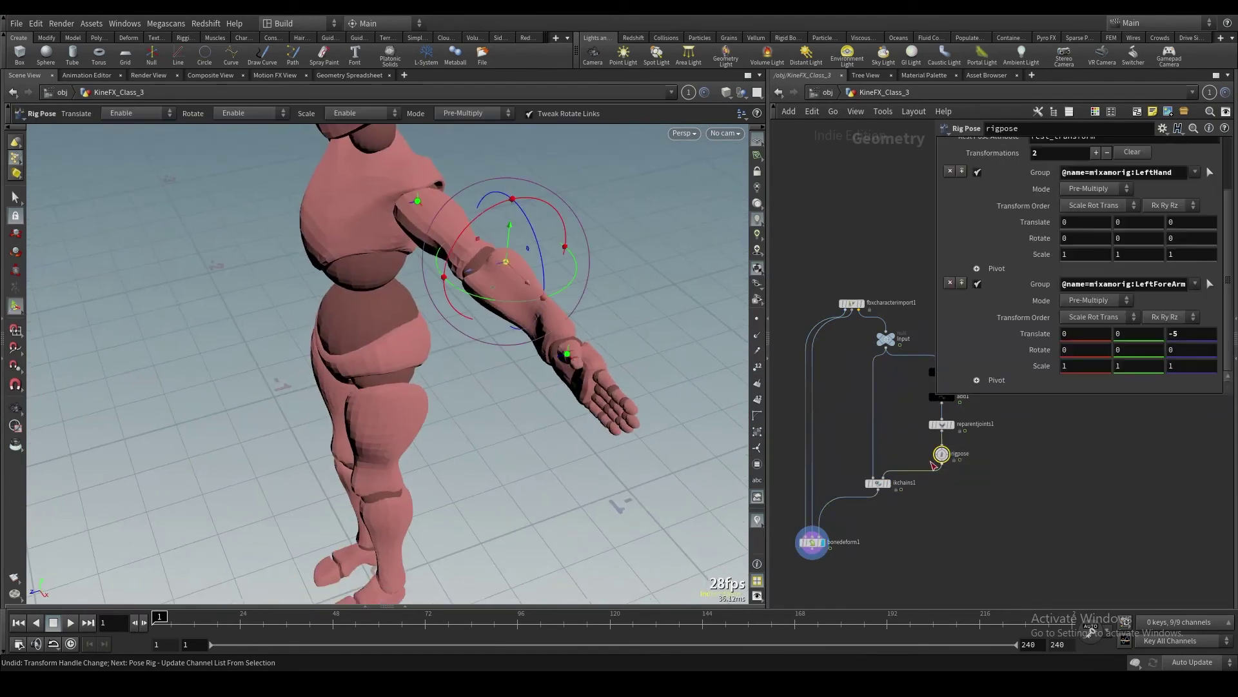
left_click(567, 354)
left_click_drag(556, 401, 494, 382)
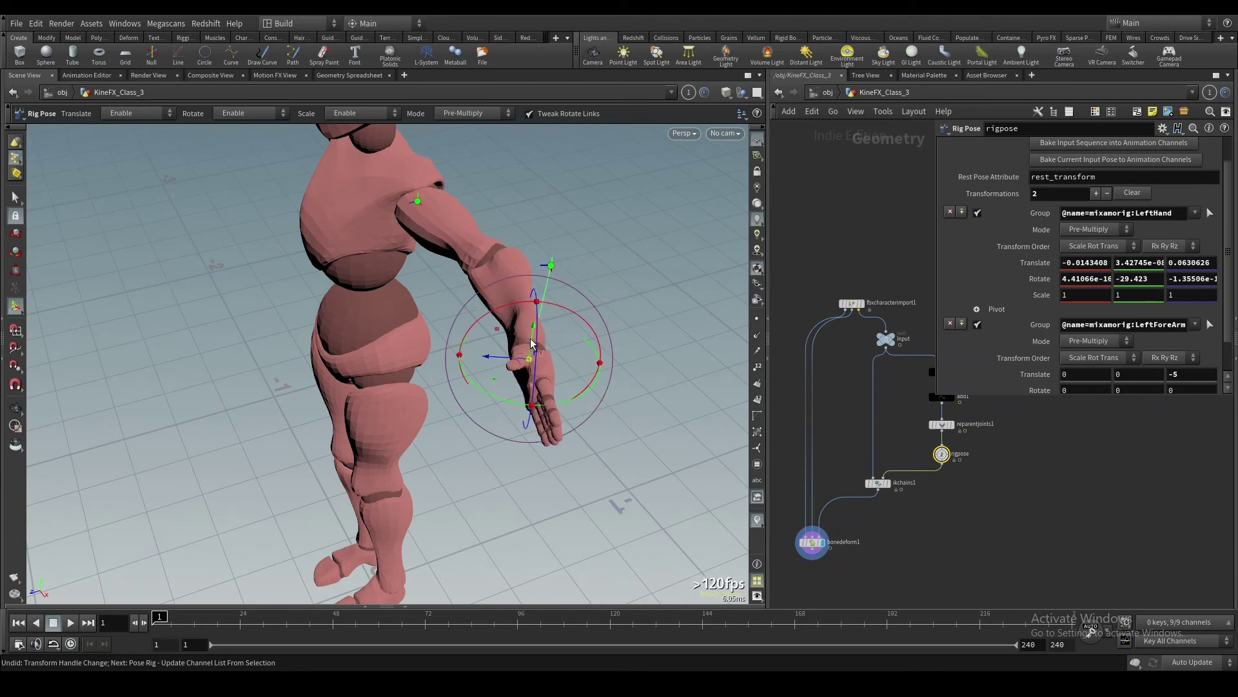
left_click_drag(532, 340, 450, 383)
key("Escape")
key("Return")
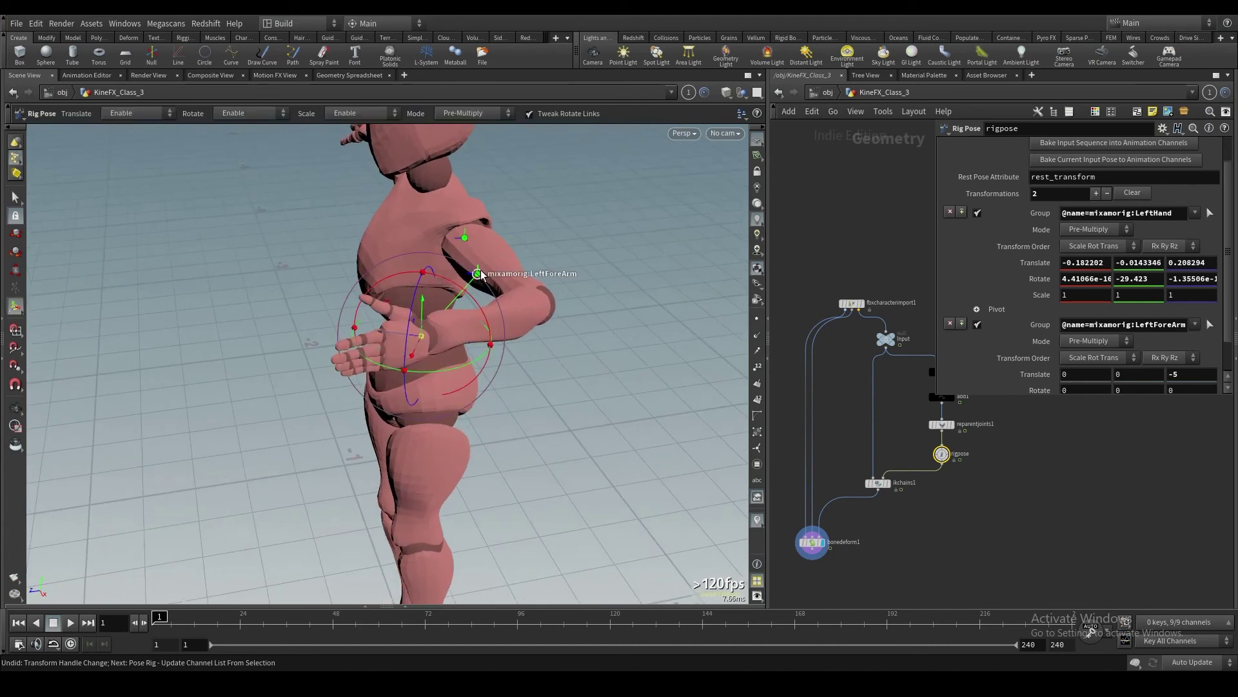
Rotate the left hand control to about -169.1, -127.2, 41.2 degrees to swing the elbow with its parented forearm control
left_click_drag(442, 379, 396, 281)
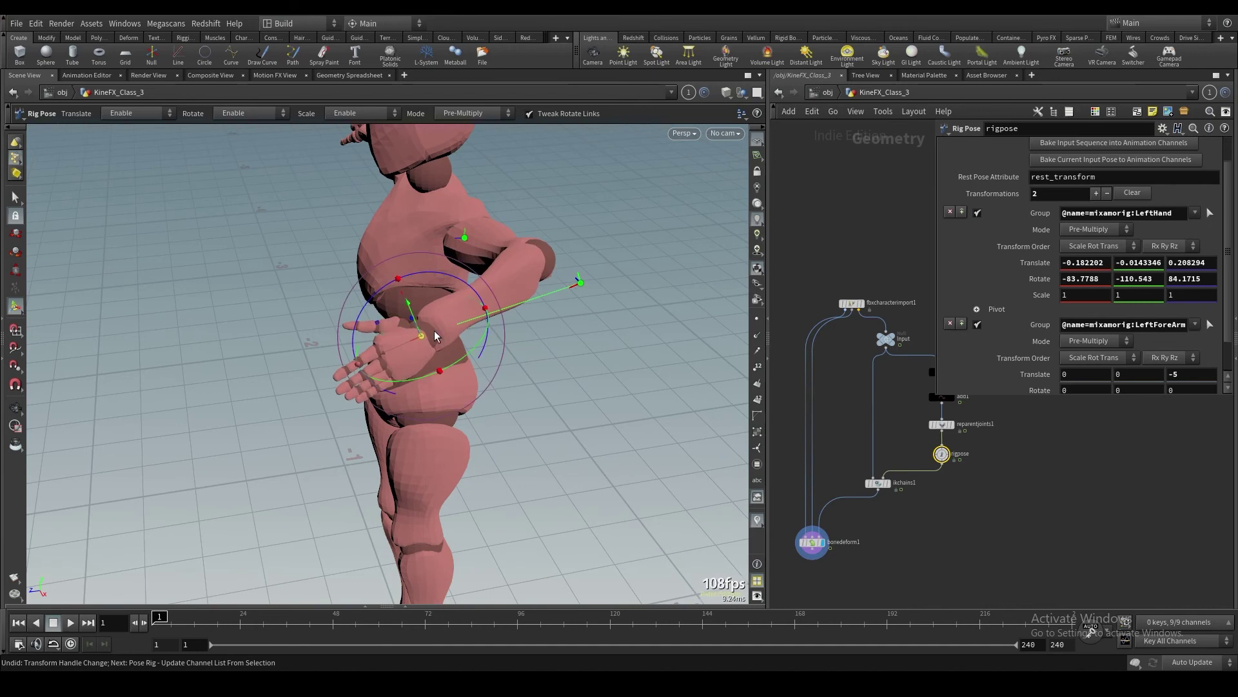
left_click_drag(434, 335, 487, 372, "alt")
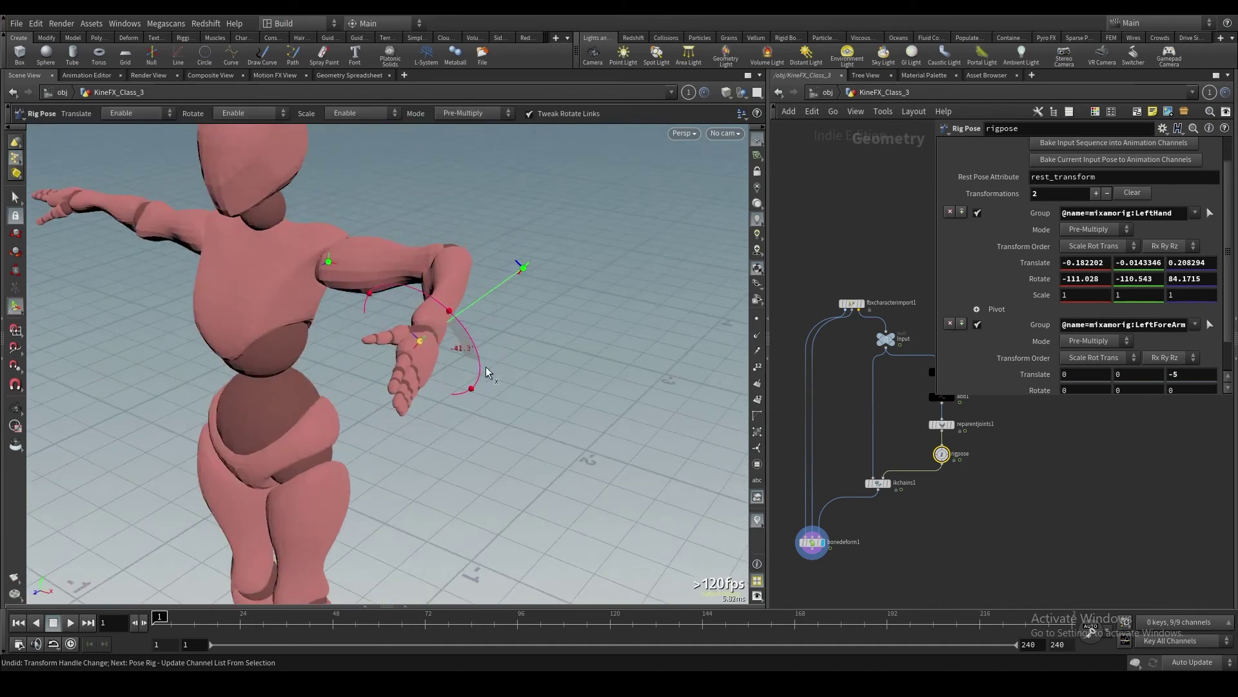
left_click_drag(408, 405, 424, 375)
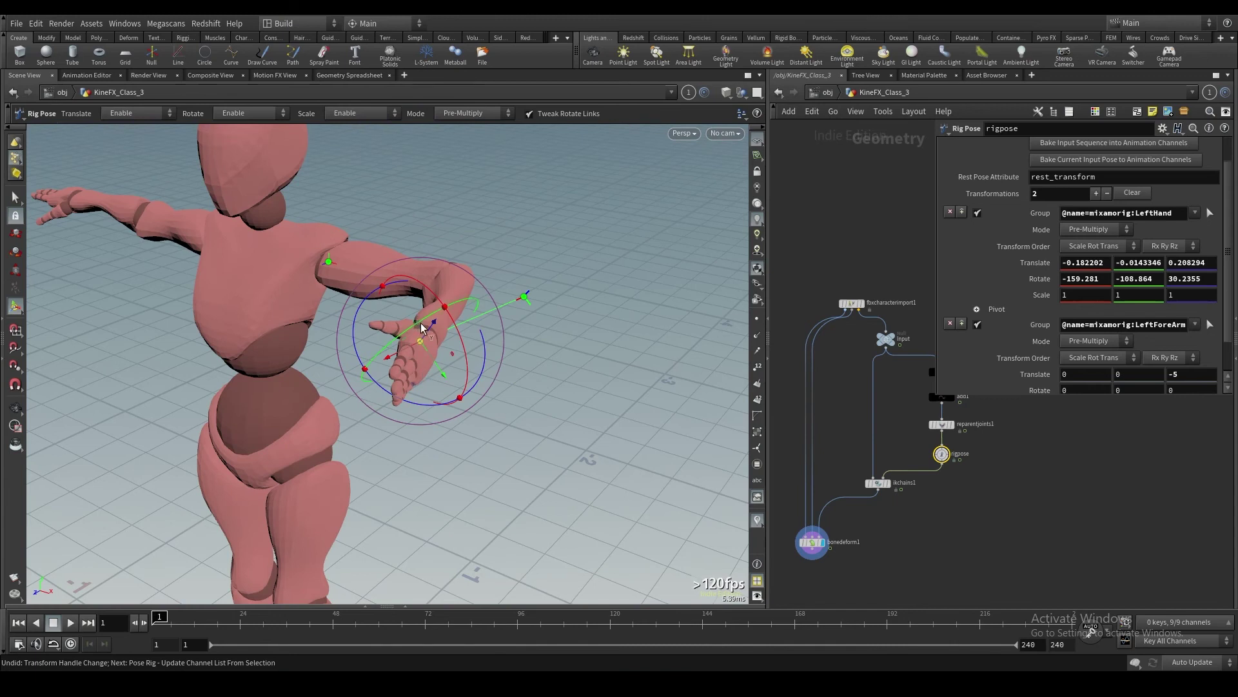
left_click_drag(422, 327, 422, 339)
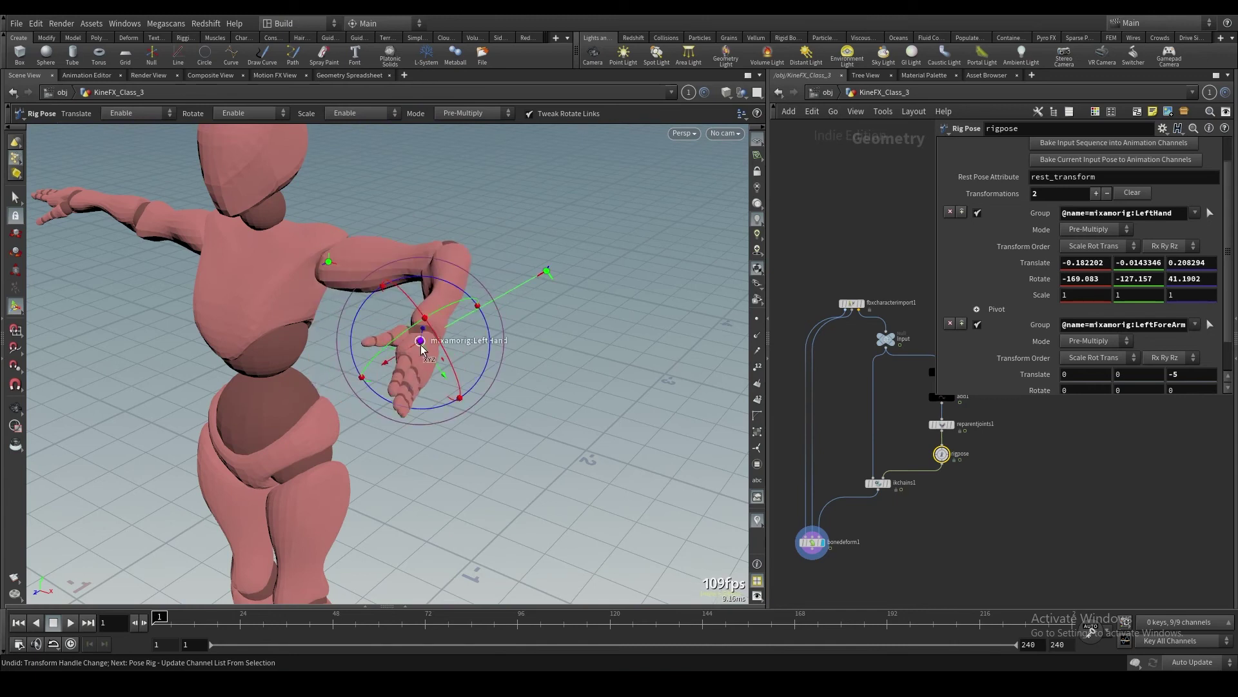
Move the left hand control down and across the body to about -0.36, -0.07, 0.28
key("m")
key("m")
key("m")
left_click_drag(422, 342, 340, 374)
left_click_drag(406, 310, 410, 347, "alt")
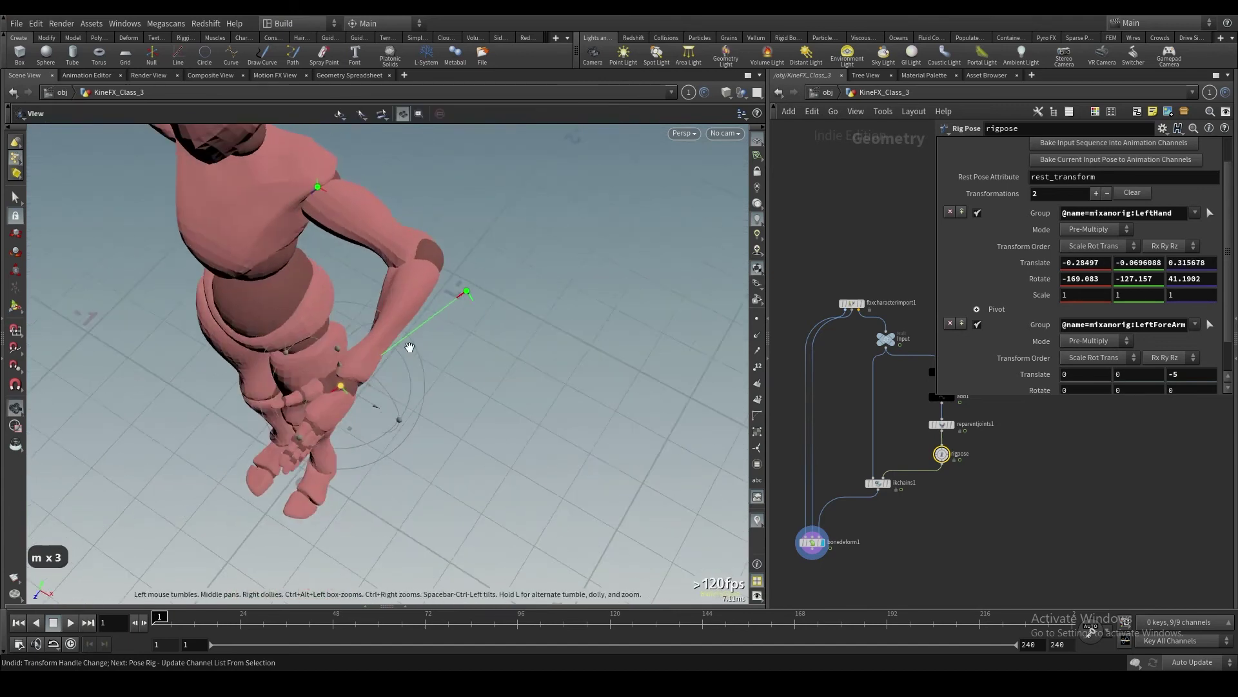
middle_click_drag(409, 347, 424, 381, "alt")
left_click_drag(374, 467, 345, 433)
Move the left forearm control to about -6.87, -2.22, -16.14 to test the elbow direction
left_click(457, 296)
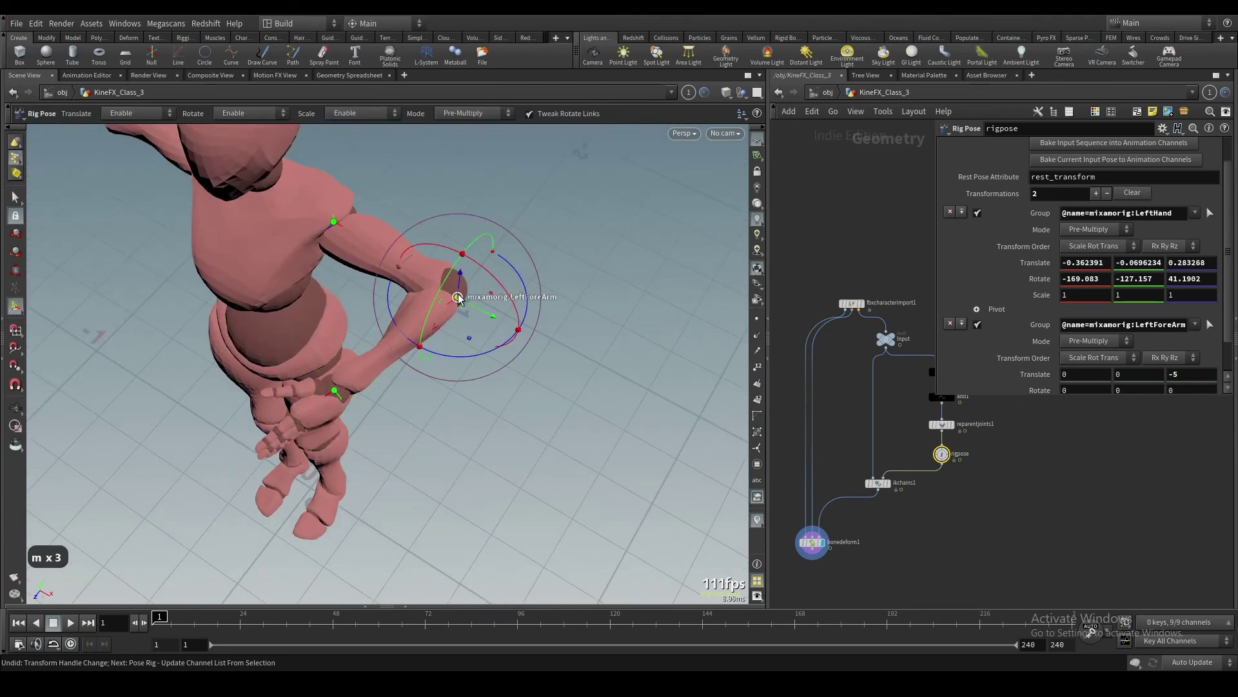
left_click_drag(458, 297, 505, 309)
left_click_drag(437, 330, 392, 256, "alt")
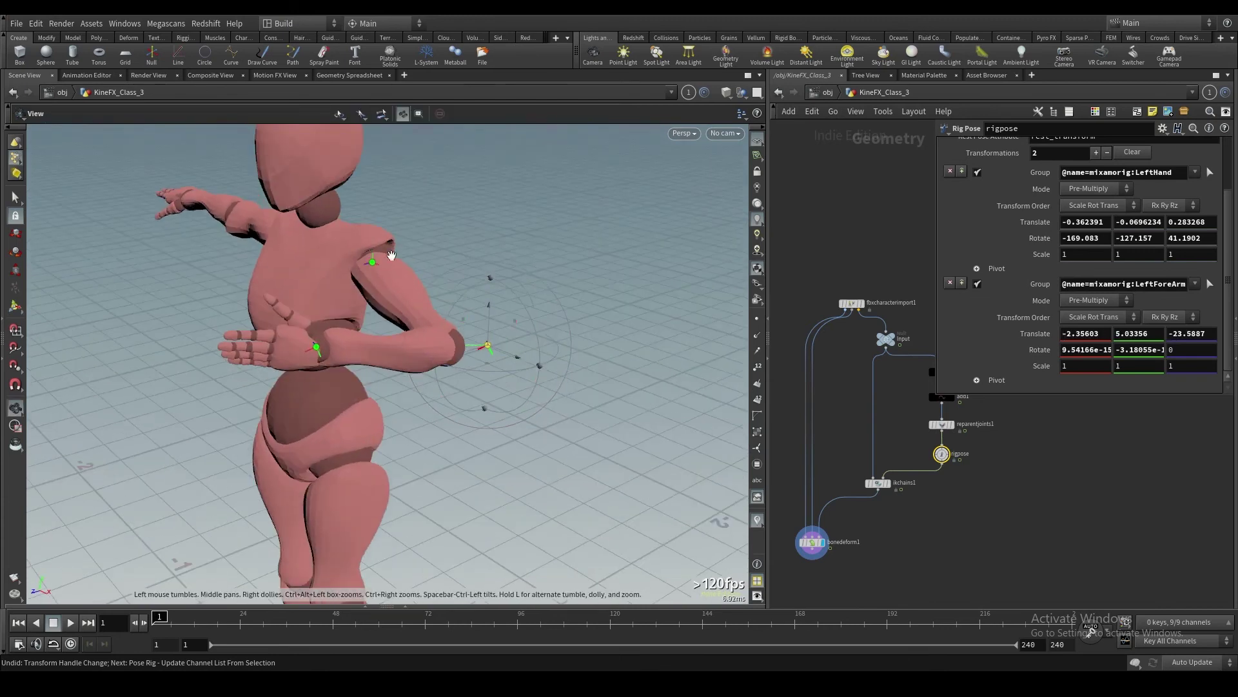
left_click_drag(494, 323, 506, 268)
Pose the left hand in front of the chest at about -0.54, -0.005, 0.32, rotated about -130.8, -187.7, 23.7 degrees
left_click(317, 345)
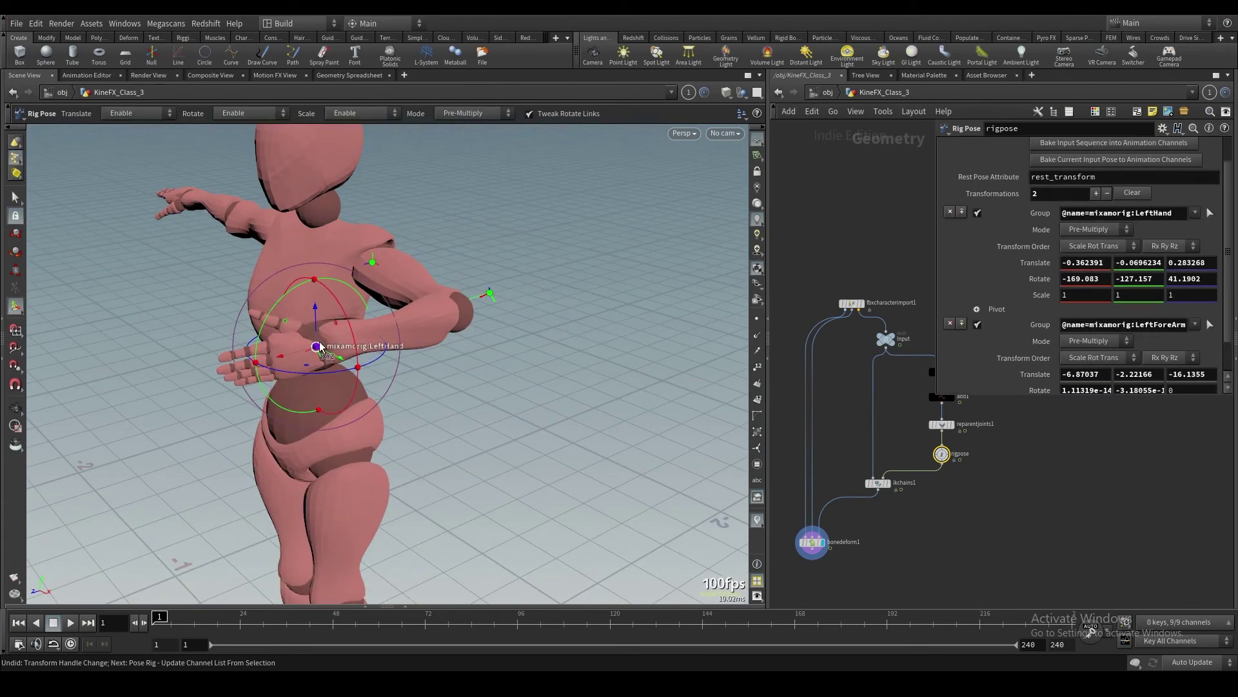
left_click_drag(320, 347, 217, 300)
key("Escape")
left_click_drag(233, 342, 204, 343)
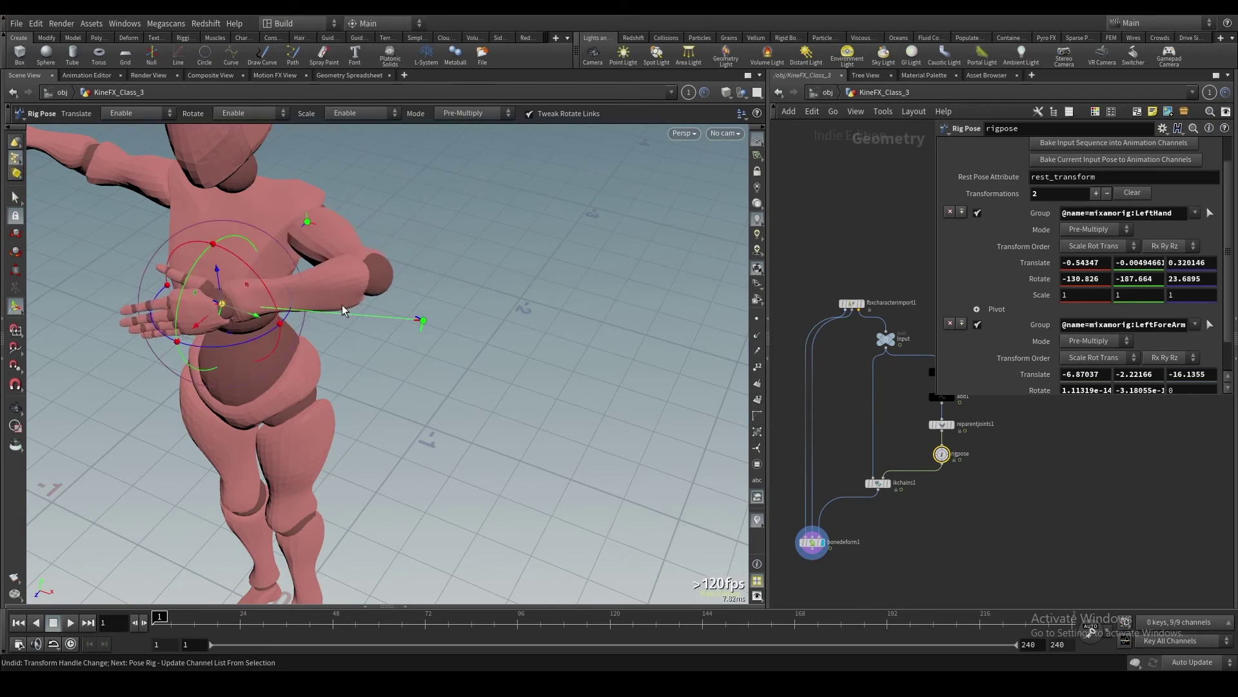
middle_click_drag(342, 305, 356, 401, "alt")
left_click_drag(356, 401, 372, 390, "alt")
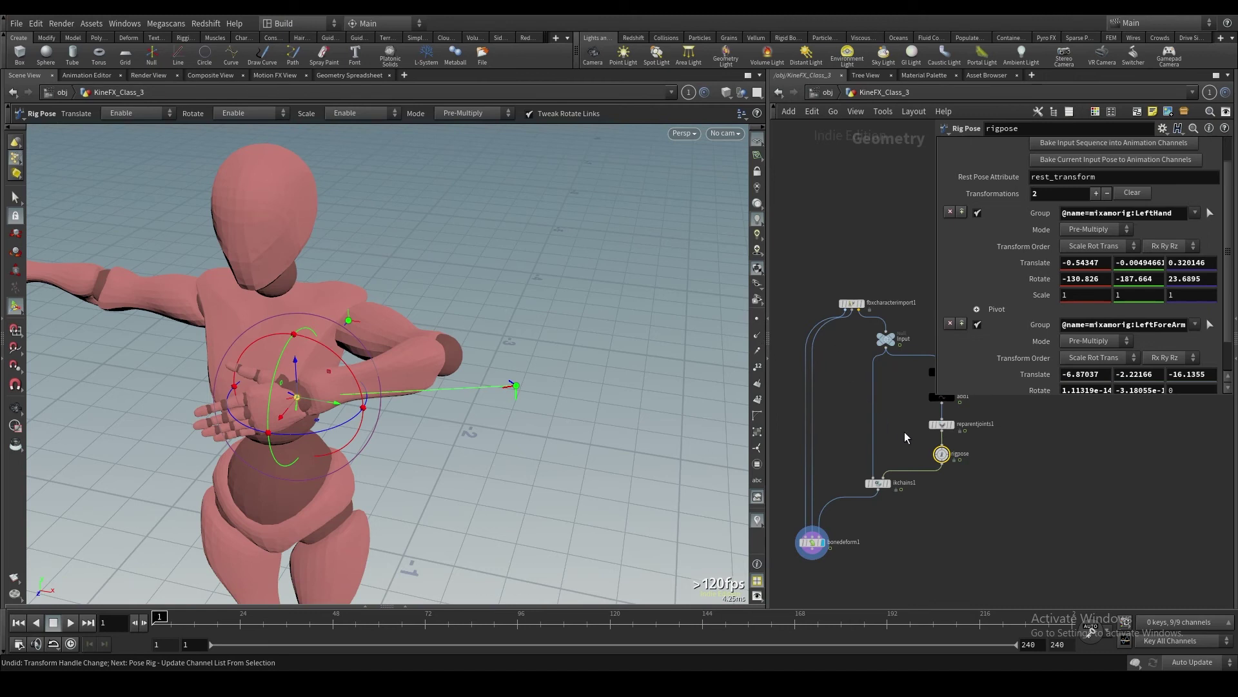
Review the node network of the arm's IK setup, from the Input null through the Rig Pose branch to IK Chains
scroll(903, 431, "down", 2)
scroll(906, 438, "up", 3)
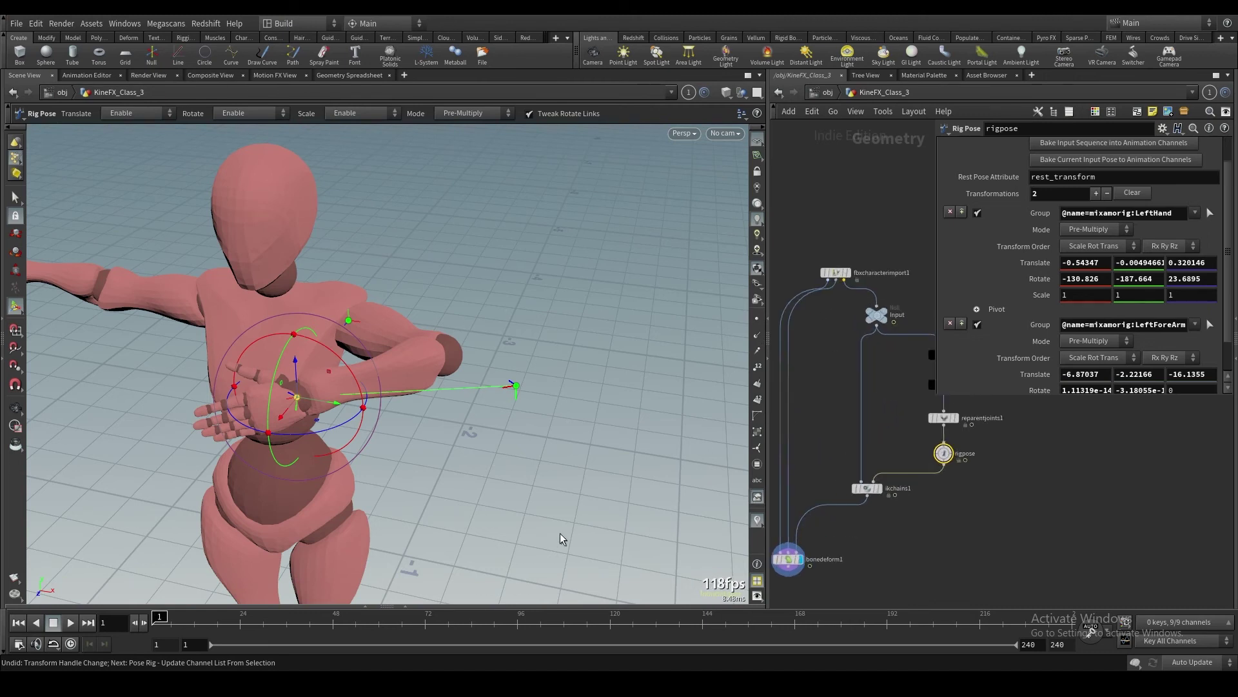
scroll(983, 484, "down", 1)
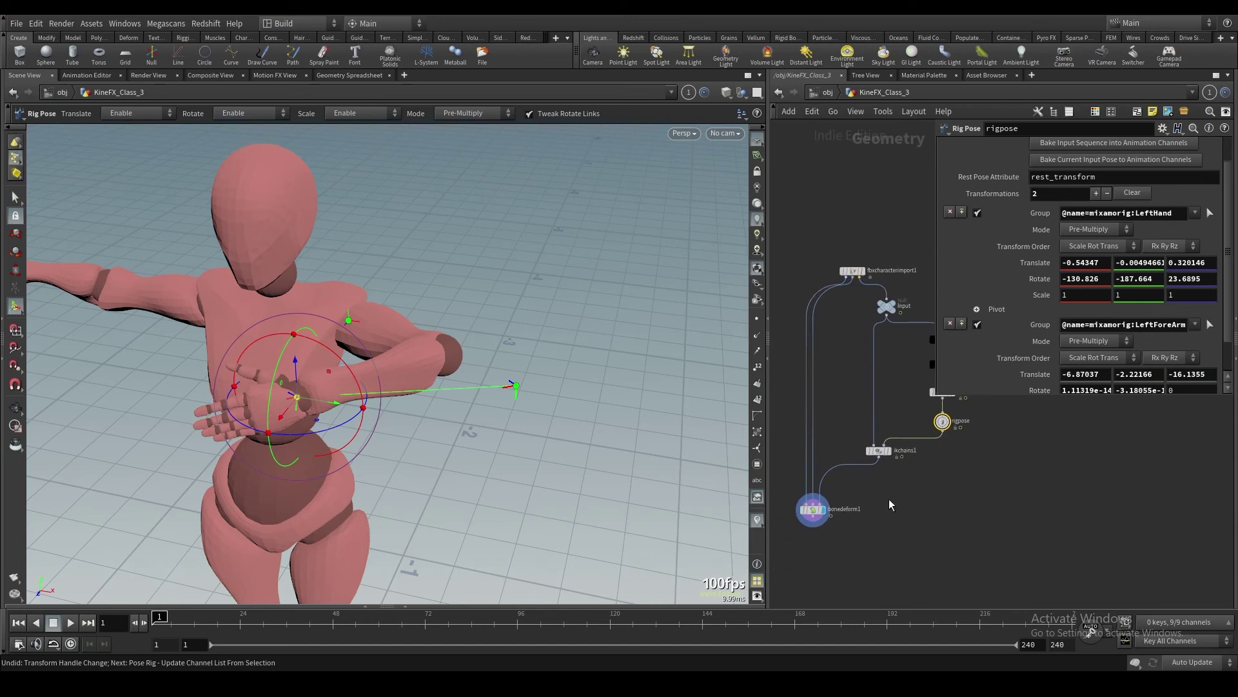
left_click_drag(865, 422, 938, 482)
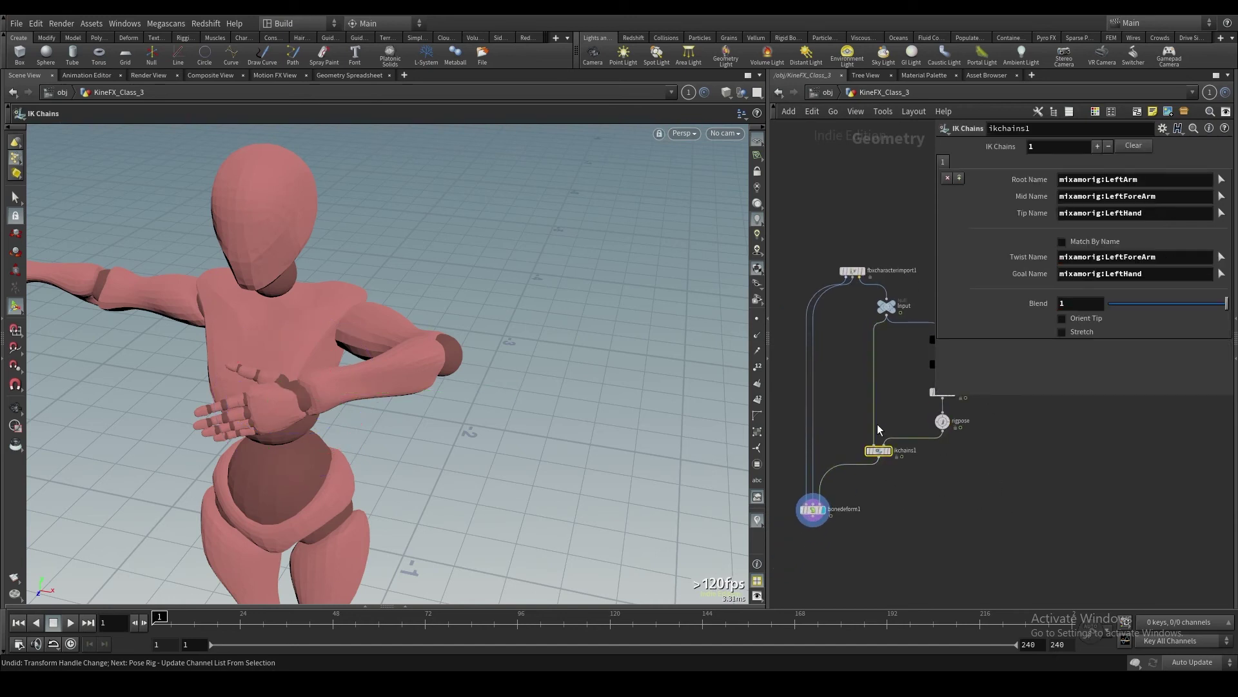
scroll(979, 485, "down", 1)
middle_click_drag(984, 489, 897, 483)
left_click_drag(901, 484, 791, 330)
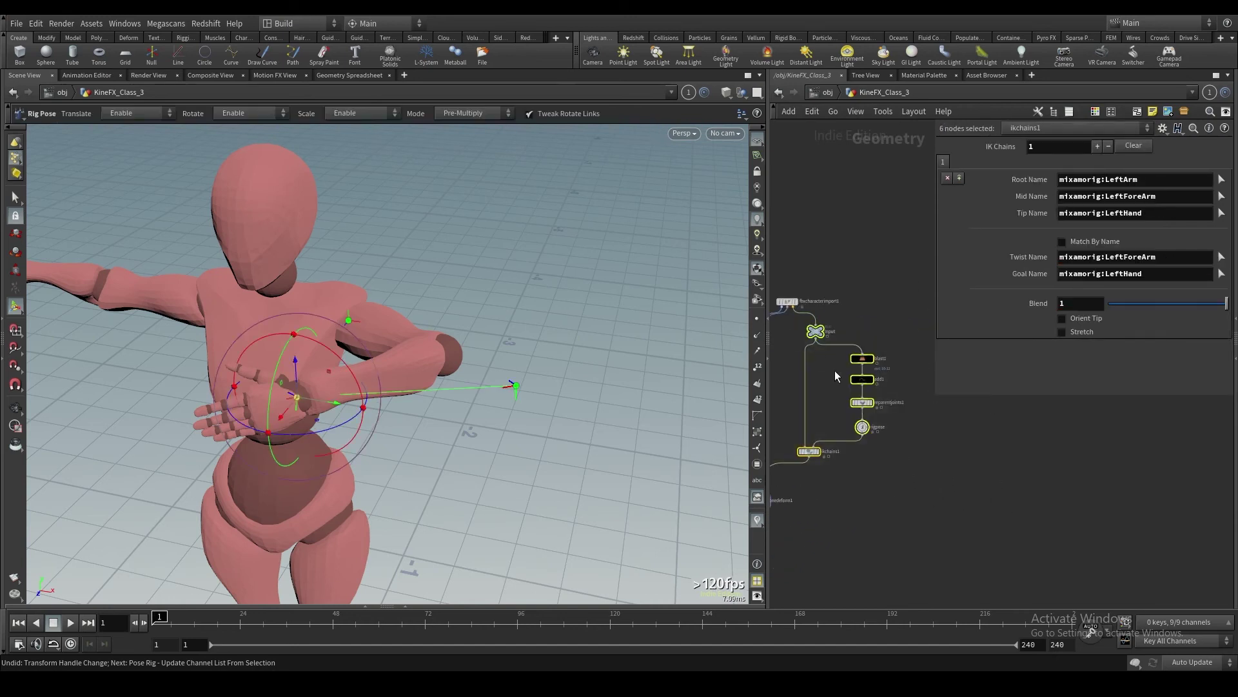
left_click(935, 442)
middle_click_drag(872, 445, 919, 428)
left_click(850, 431)
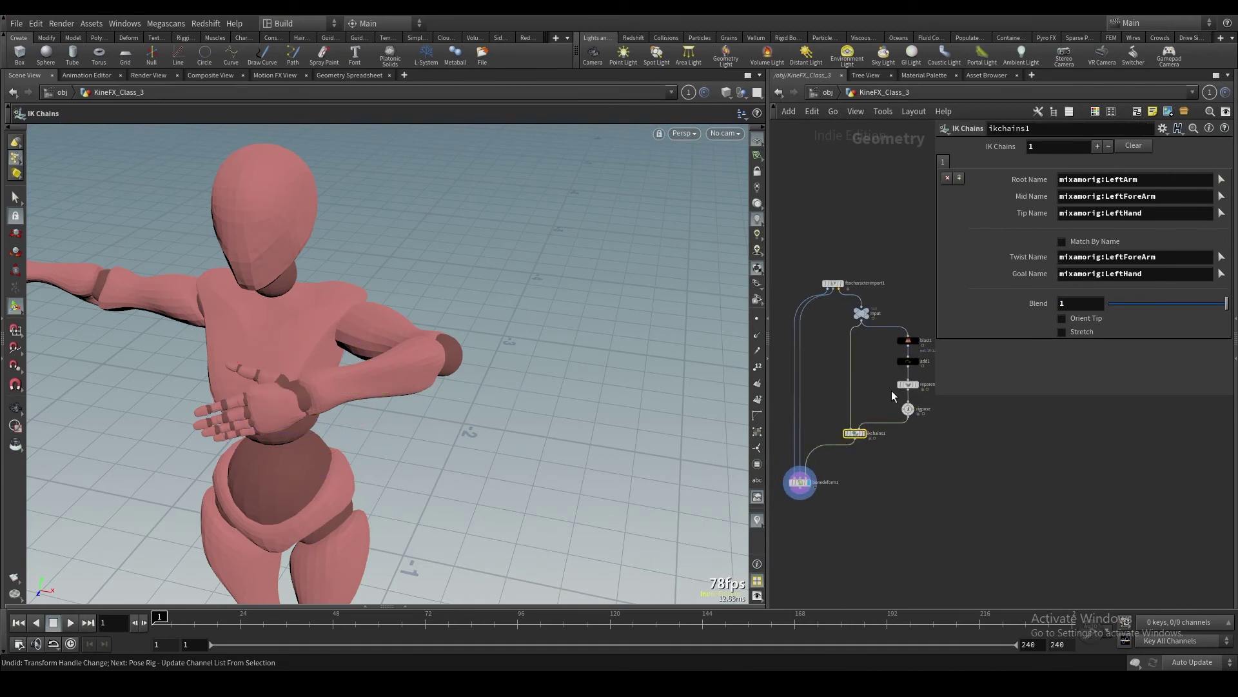
Reselect the Blast group as points 11-12, 35-36, 58-59 and 63-64, covering both forearms, hands, knees and ankles
left_click(910, 340)
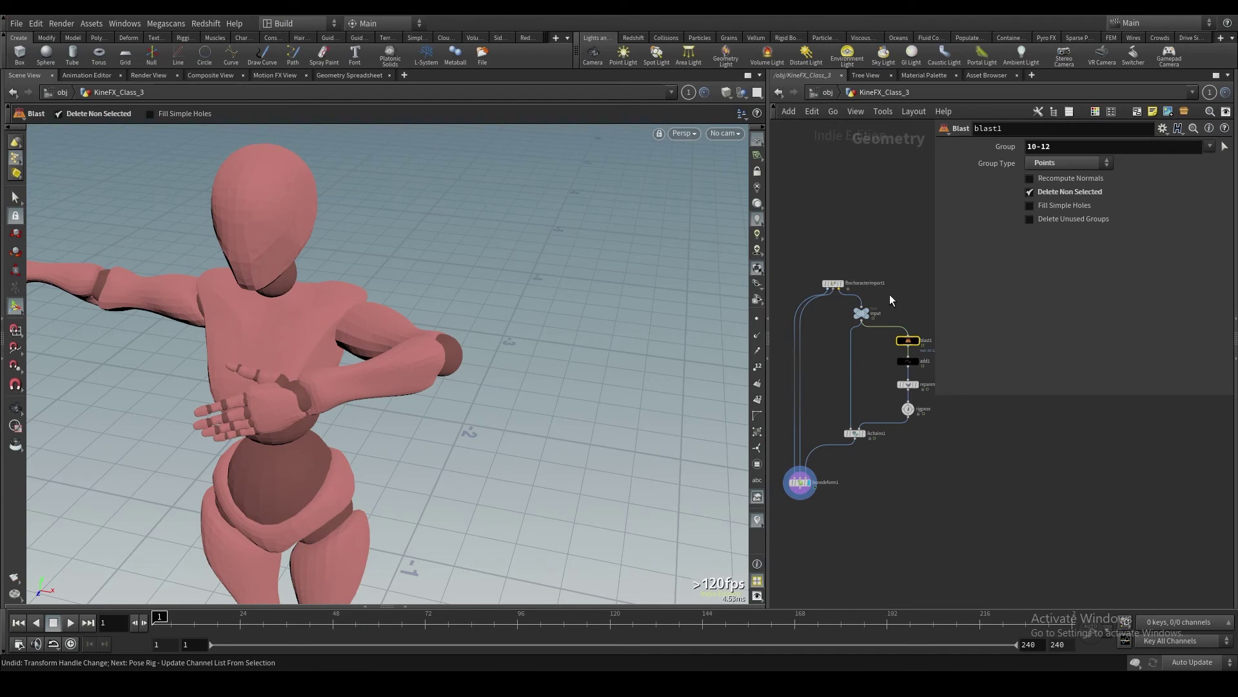
left_click(1226, 150)
key("space+h")
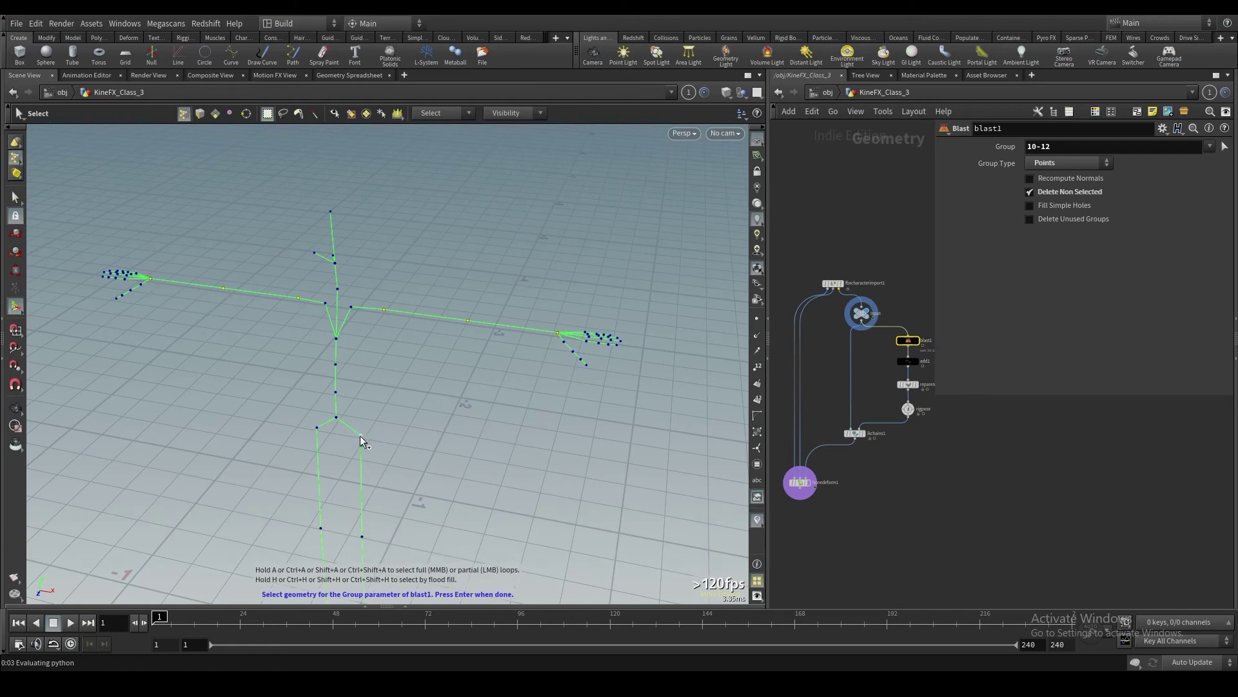
left_click(363, 537, "shift")
middle_click_drag(353, 500, 347, 455, "alt")
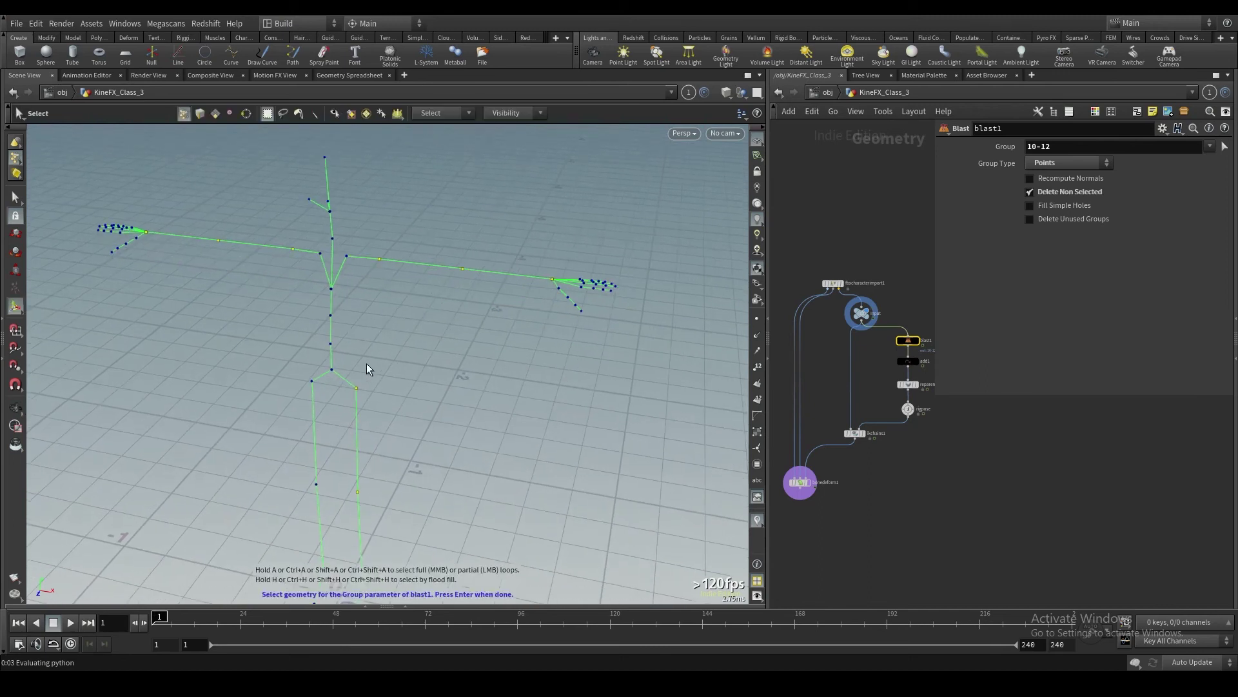
left_click_drag(366, 362, 351, 407, "ctrl")
left_click_drag(368, 244, 389, 274, "ctrl")
left_click_drag(283, 232, 310, 264, "ctrl")
middle_click_drag(339, 346, 356, 268, "alt")
left_click_drag(307, 403, 338, 425, "shift")
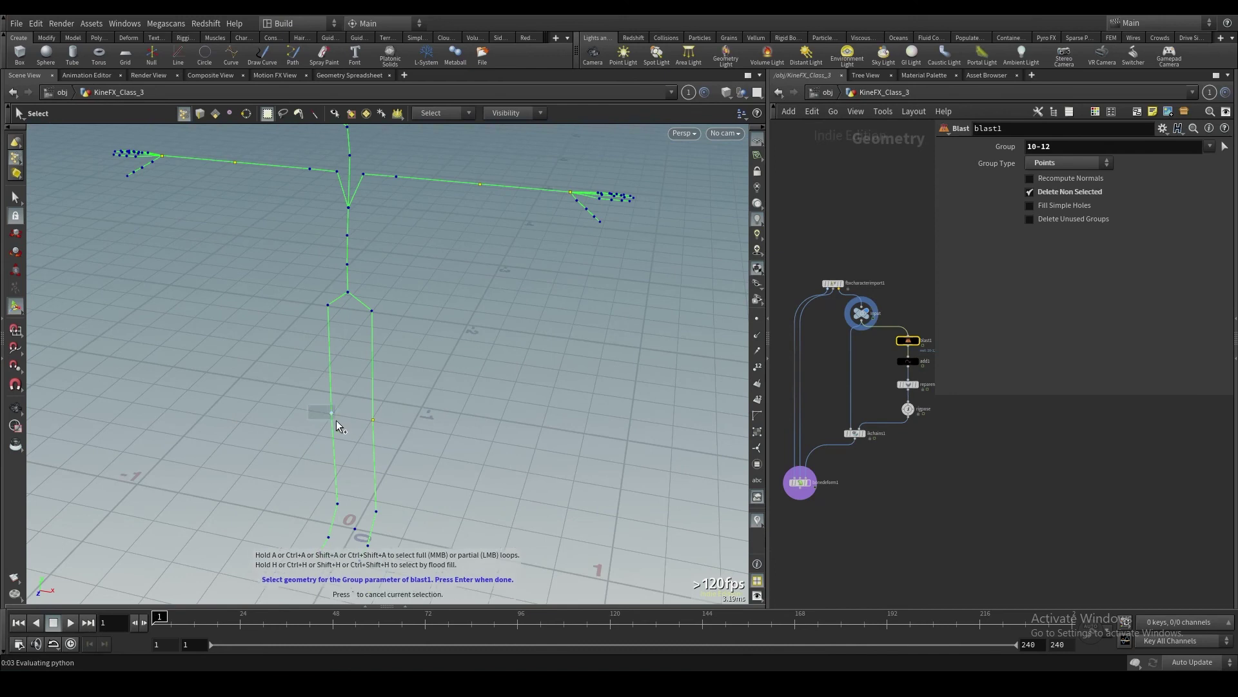
left_click_drag(322, 488, 311, 466, "shift")
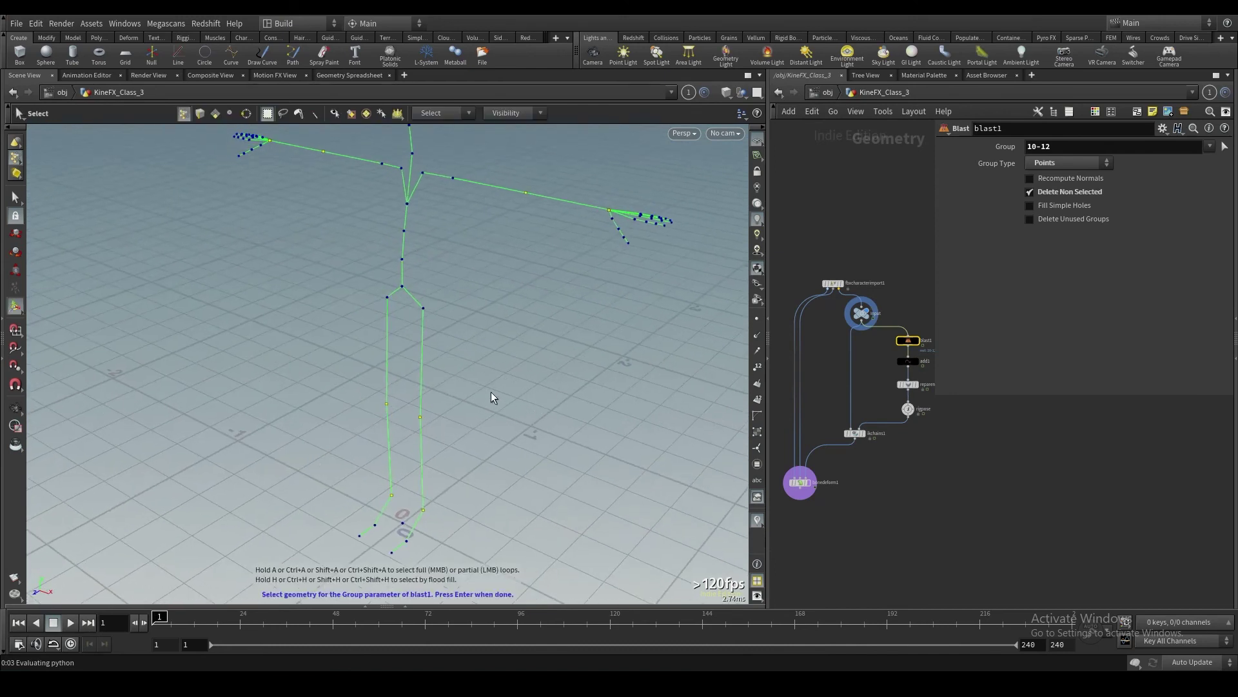
key("ctrl+z")
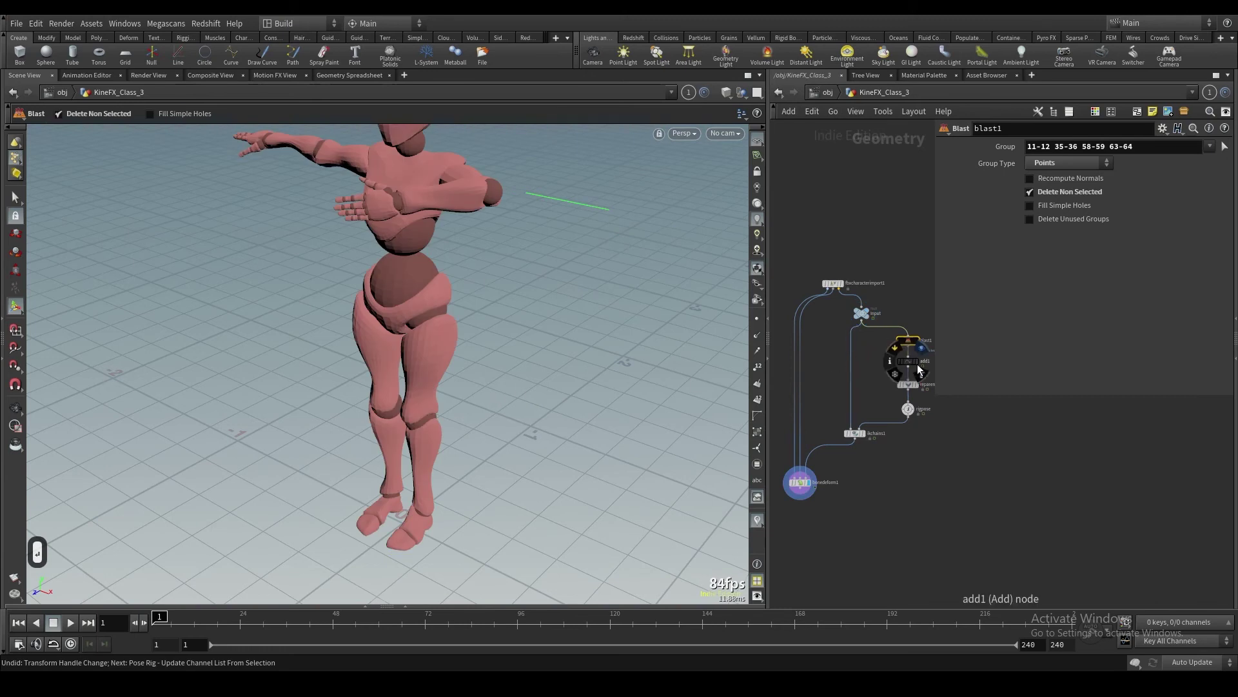
Display the Add node's output and delete the Reparent Joints node from the control branch
left_click(921, 350)
left_click(908, 361)
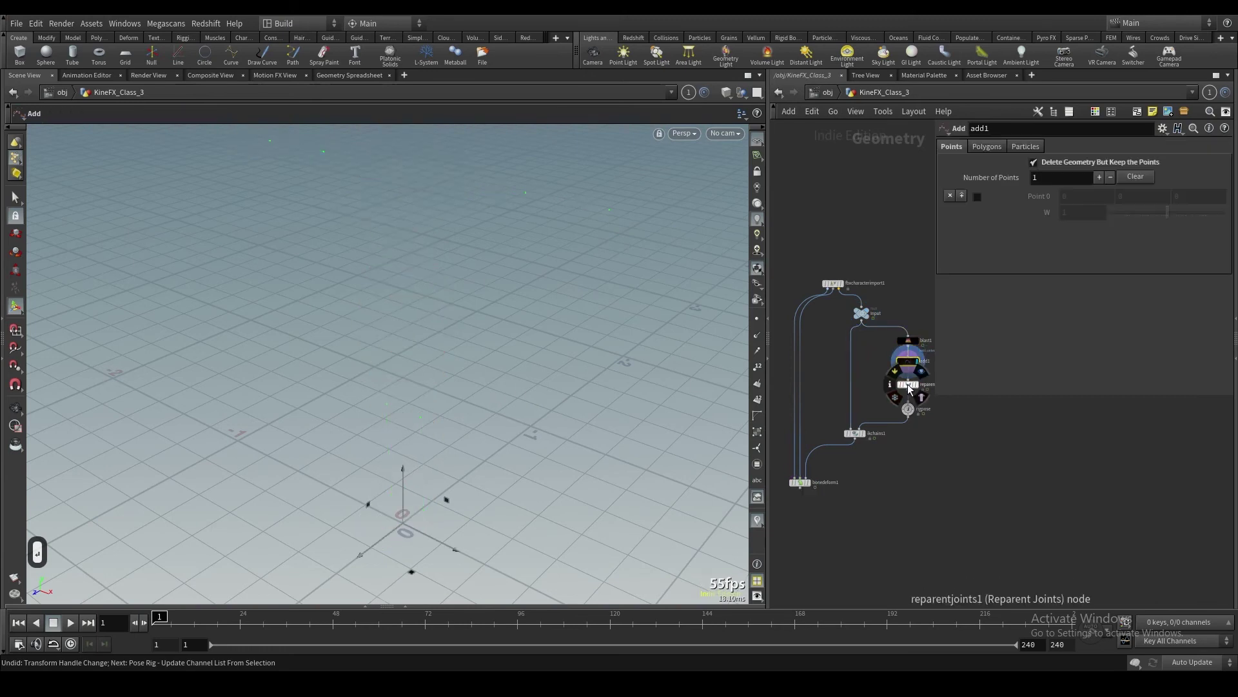
left_click(909, 384)
key("Delete")
Clear all transformations from the Rig Pose node
left_click(908, 408)
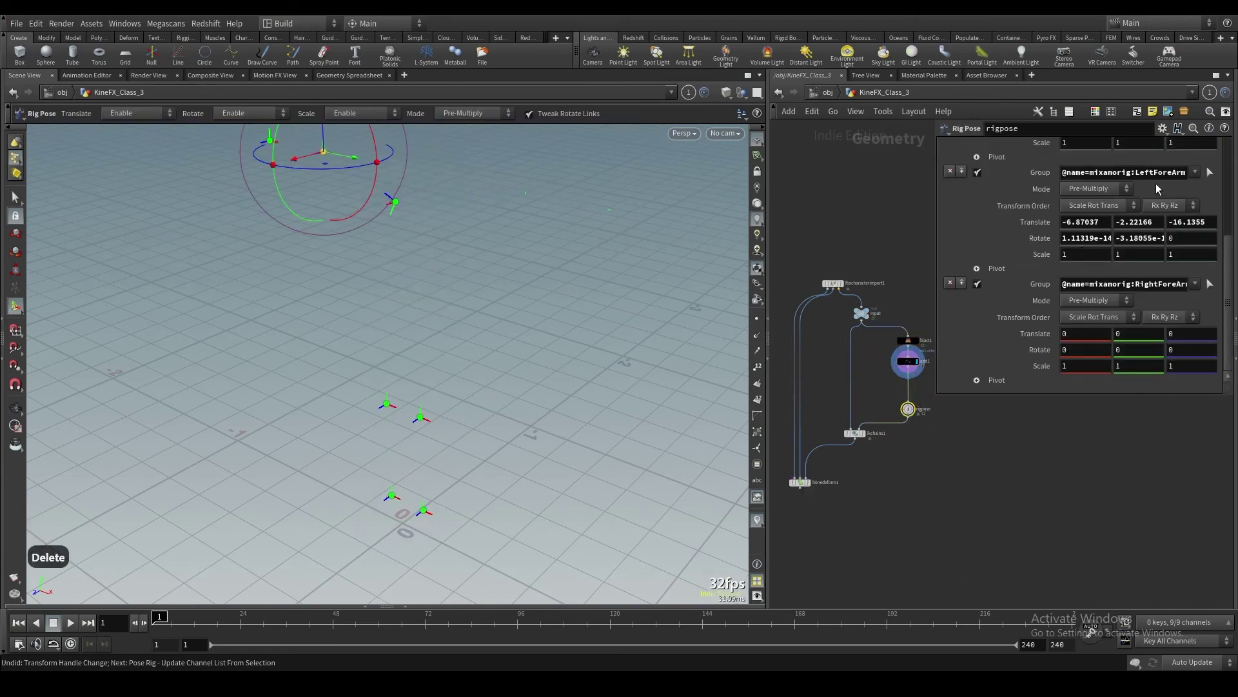
scroll(1156, 183, "up", 1)
scroll(1197, 213, "up", 2)
left_click(1138, 226)
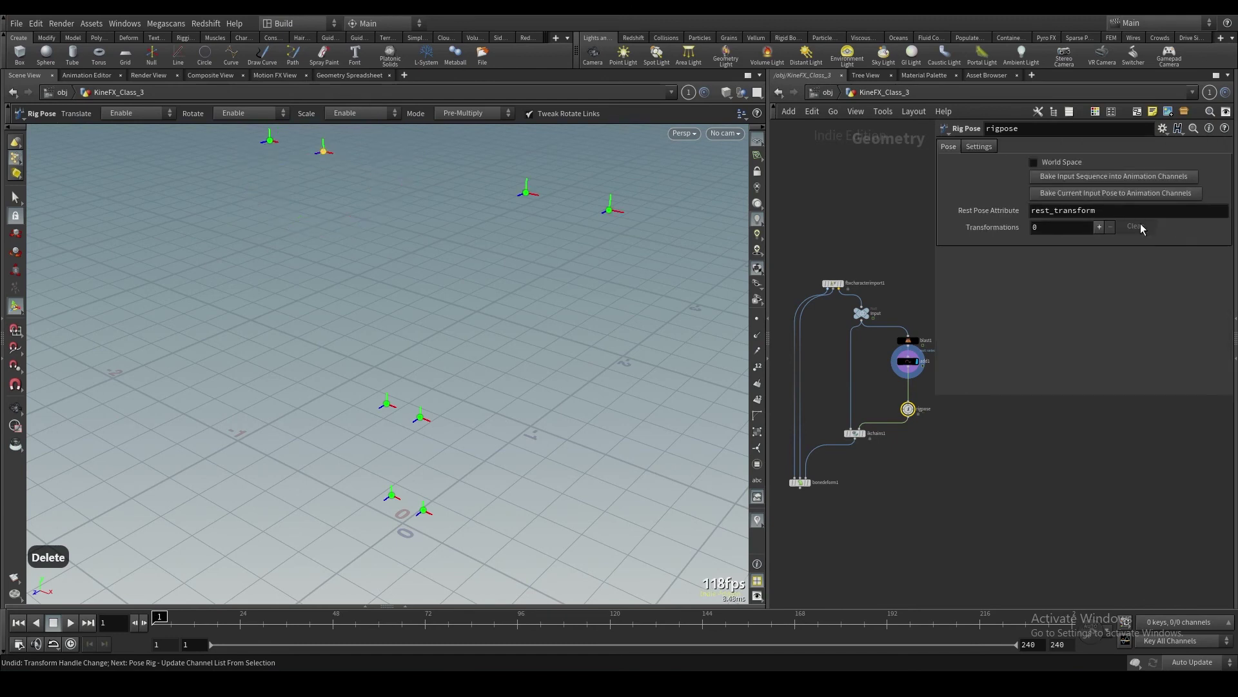
Display the IK Chains node's output and check it against the Rig Pose node's control points
left_click(864, 433)
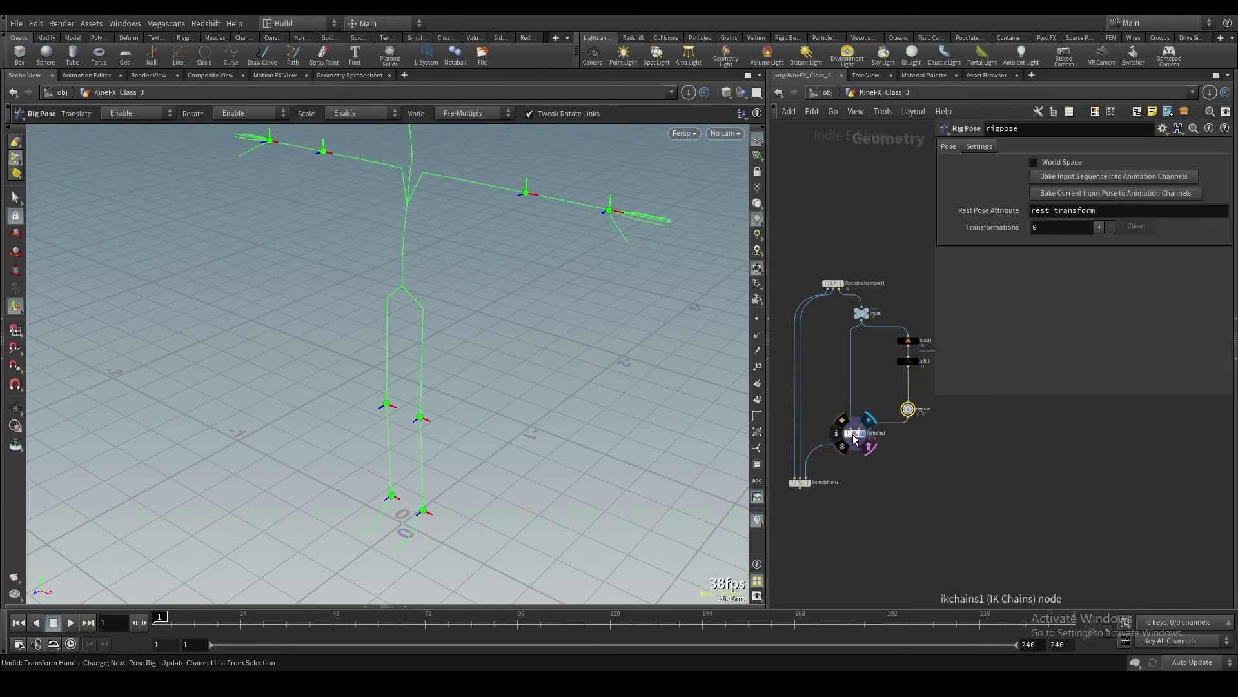
left_click(854, 436)
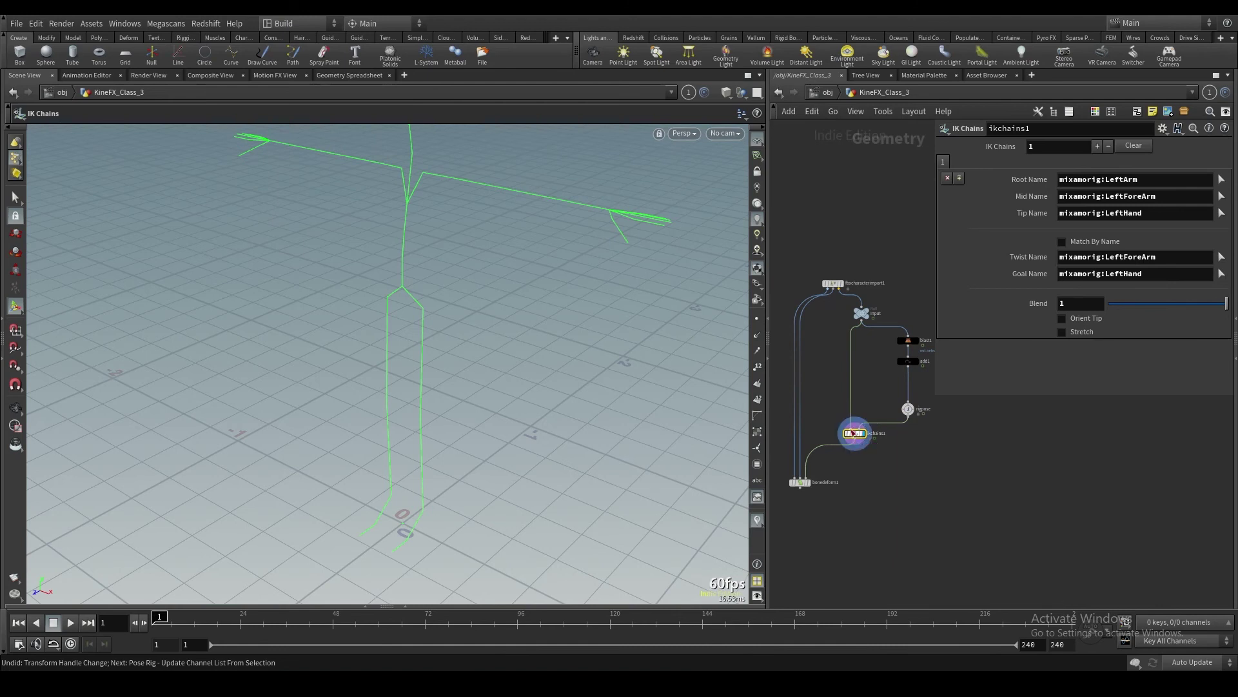
left_click(908, 408)
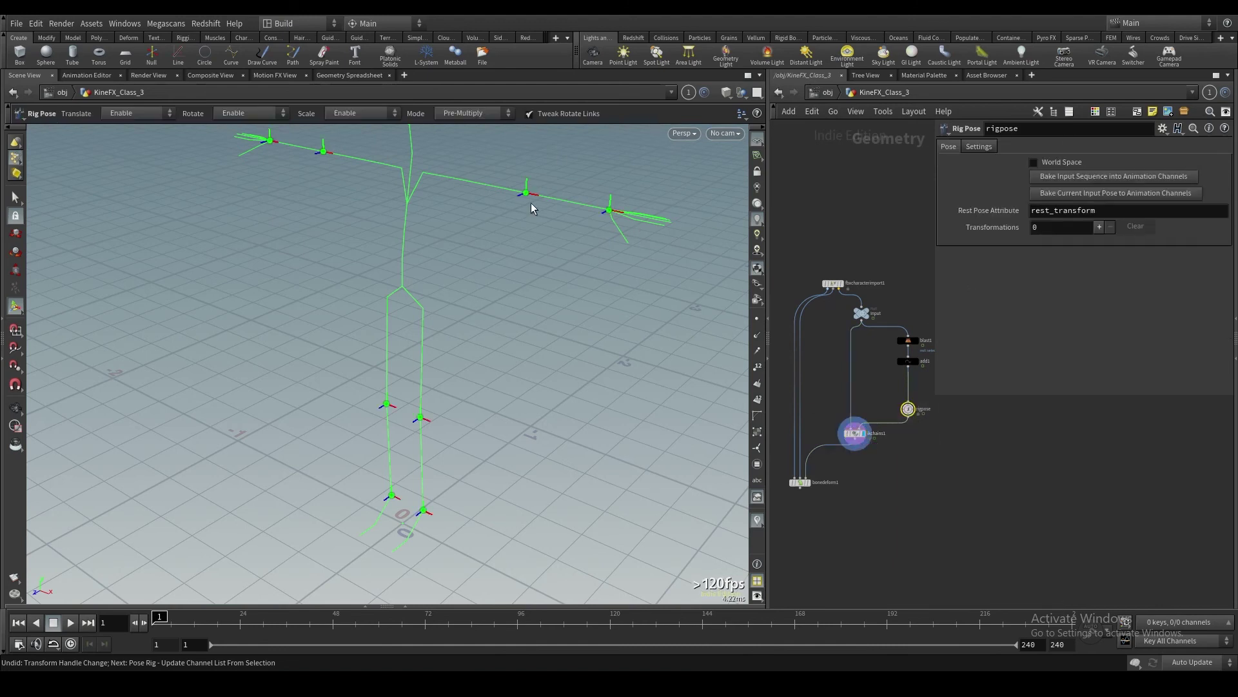
Add a second chain to the IK Chains node with mixamorig:RightArm as its root
left_click(854, 433)
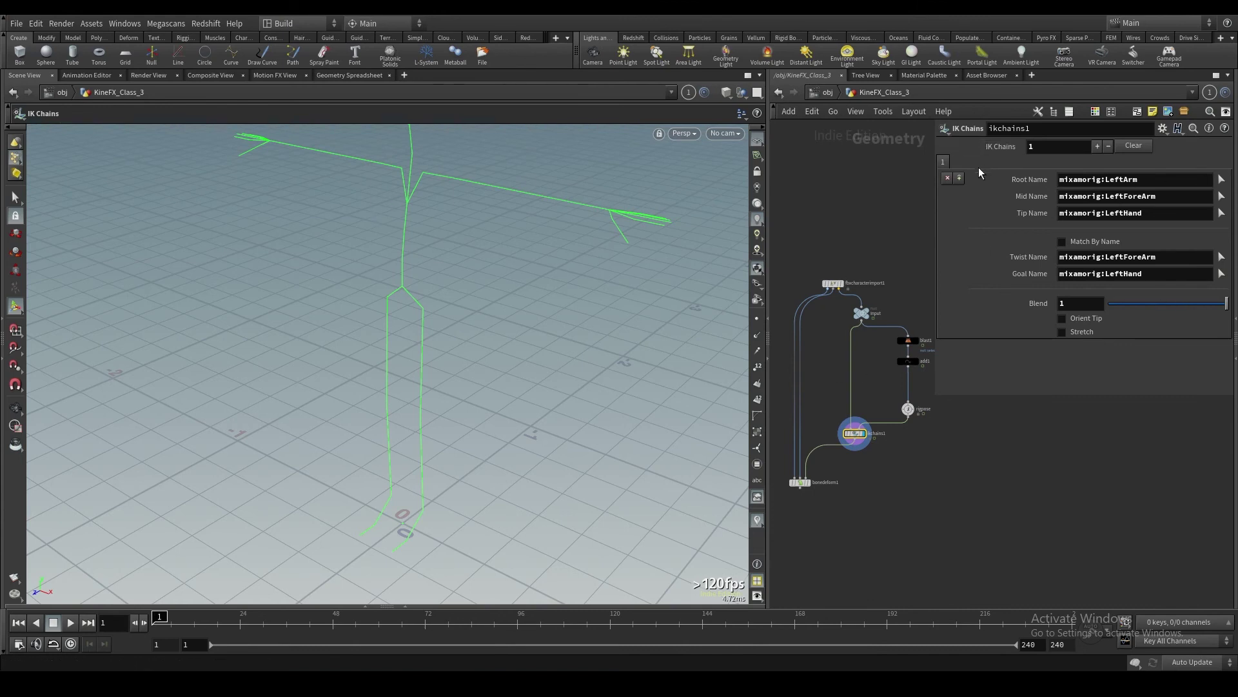
left_click(1097, 146)
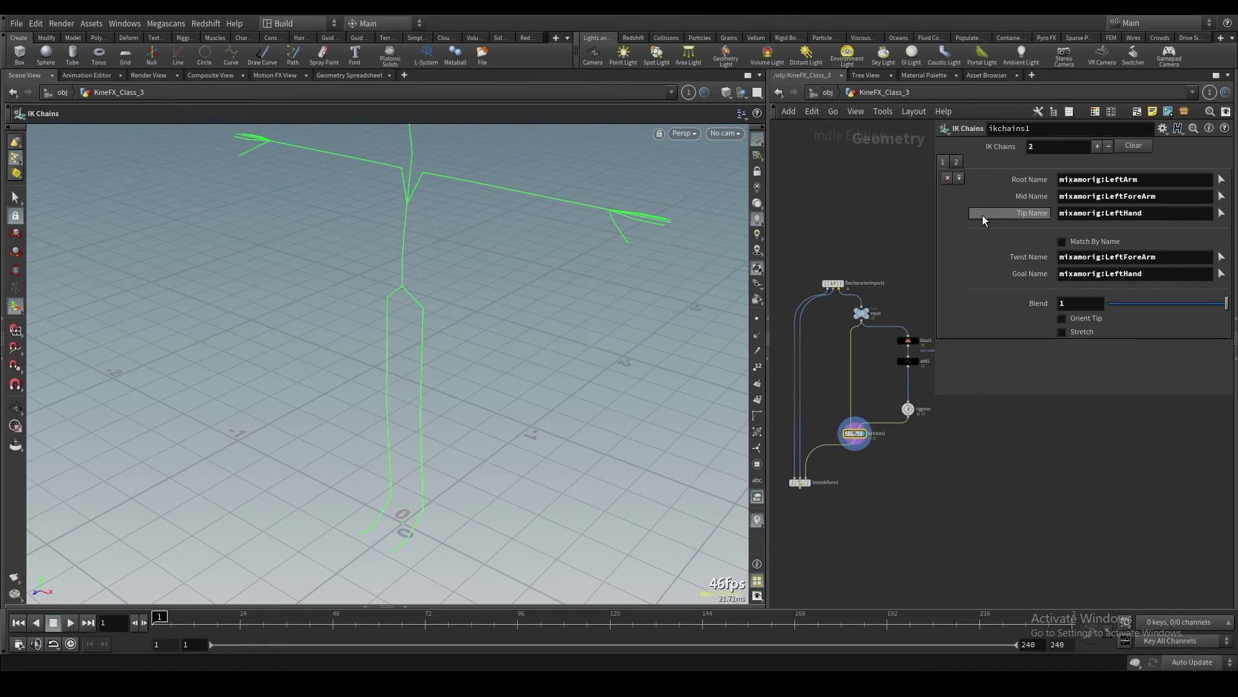
left_click(957, 164)
left_click(1221, 179)
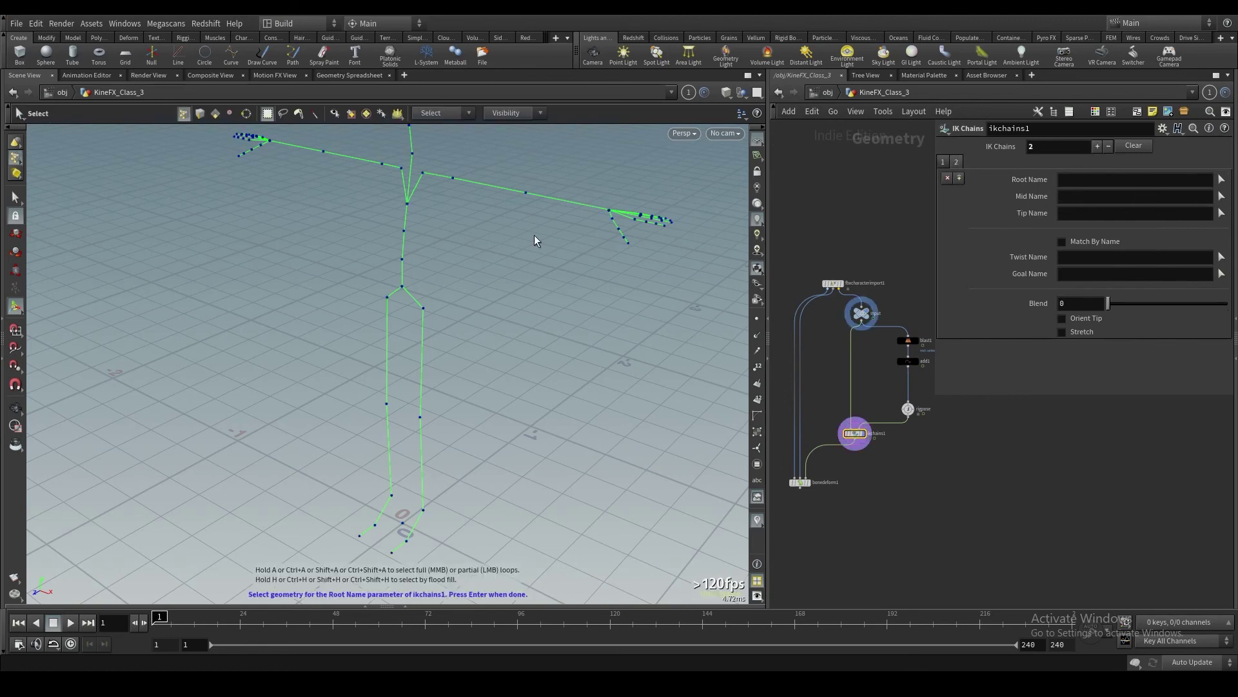
left_click_drag(534, 238, 469, 241, "alt")
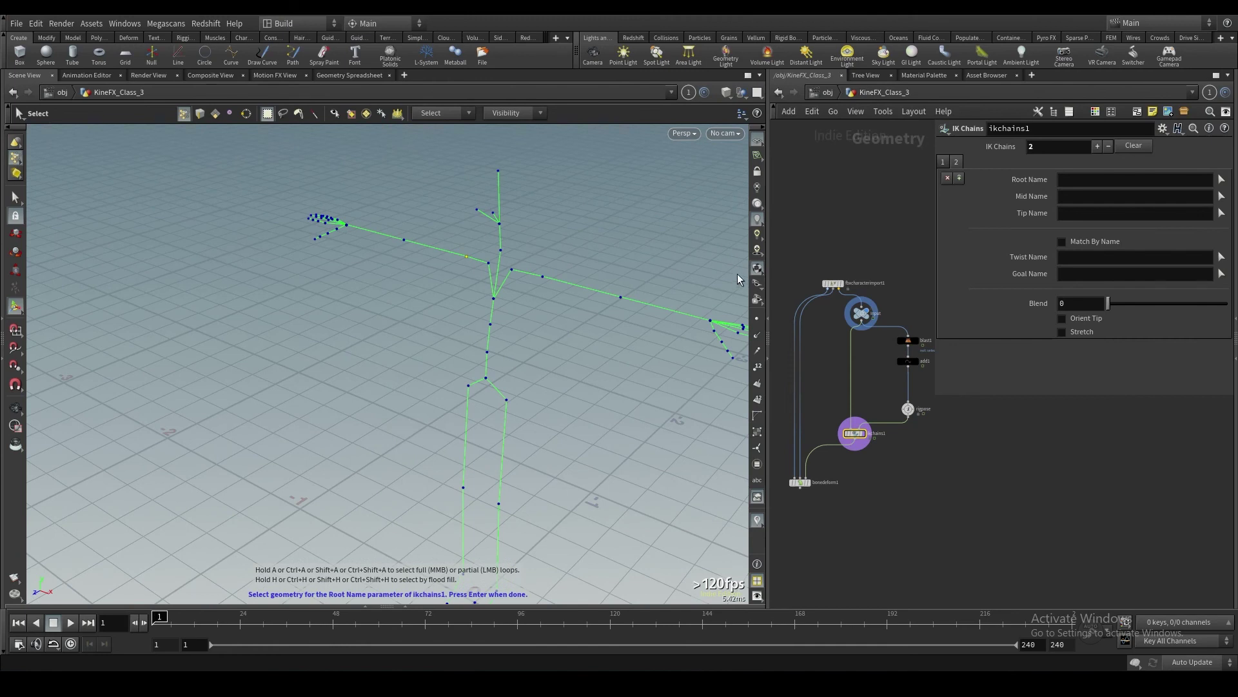
key("Return")
Set the second chain's mid joint to mixamorig:RightForeArm and its tip joint to mixamorig:RightHand
left_click(1222, 196)
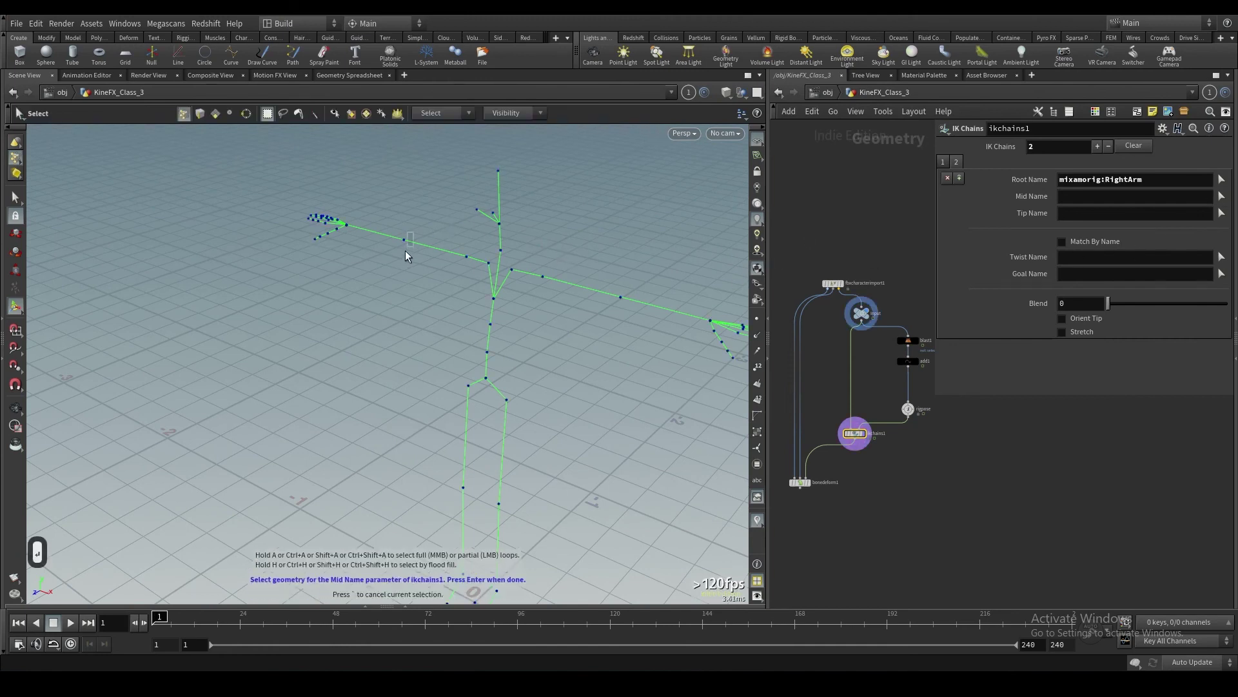
left_click(406, 256)
key("Return")
left_click(1222, 213)
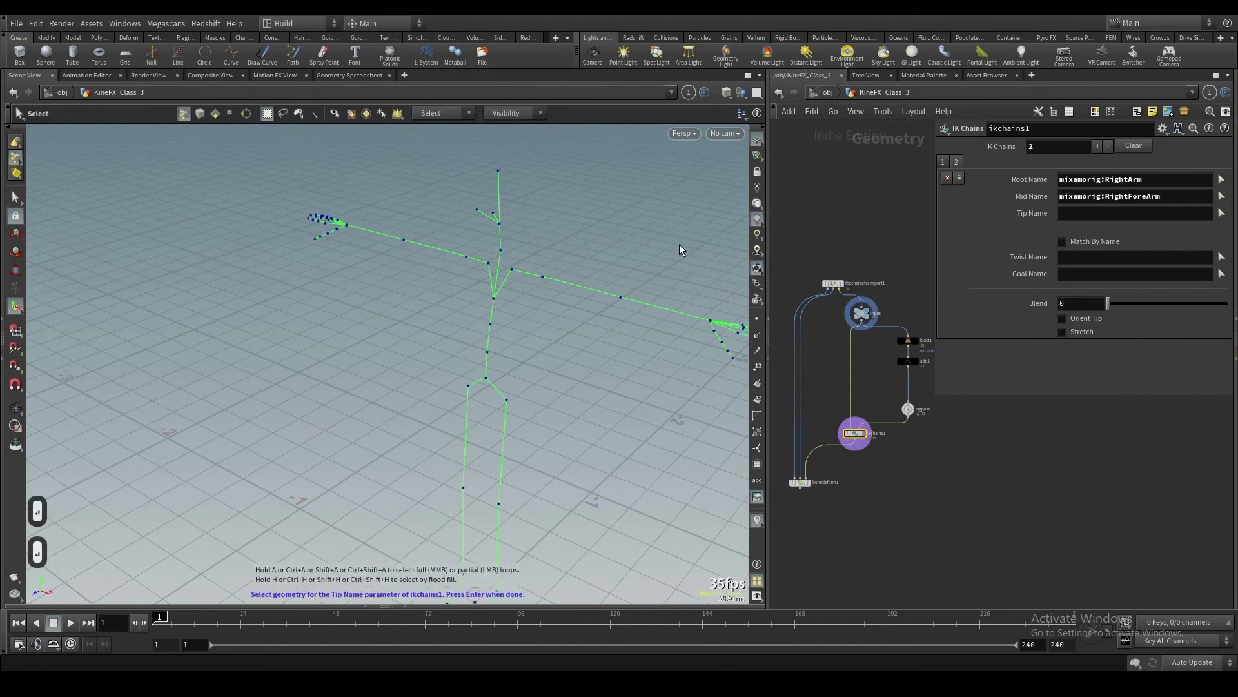
left_click(349, 227)
key("Return")
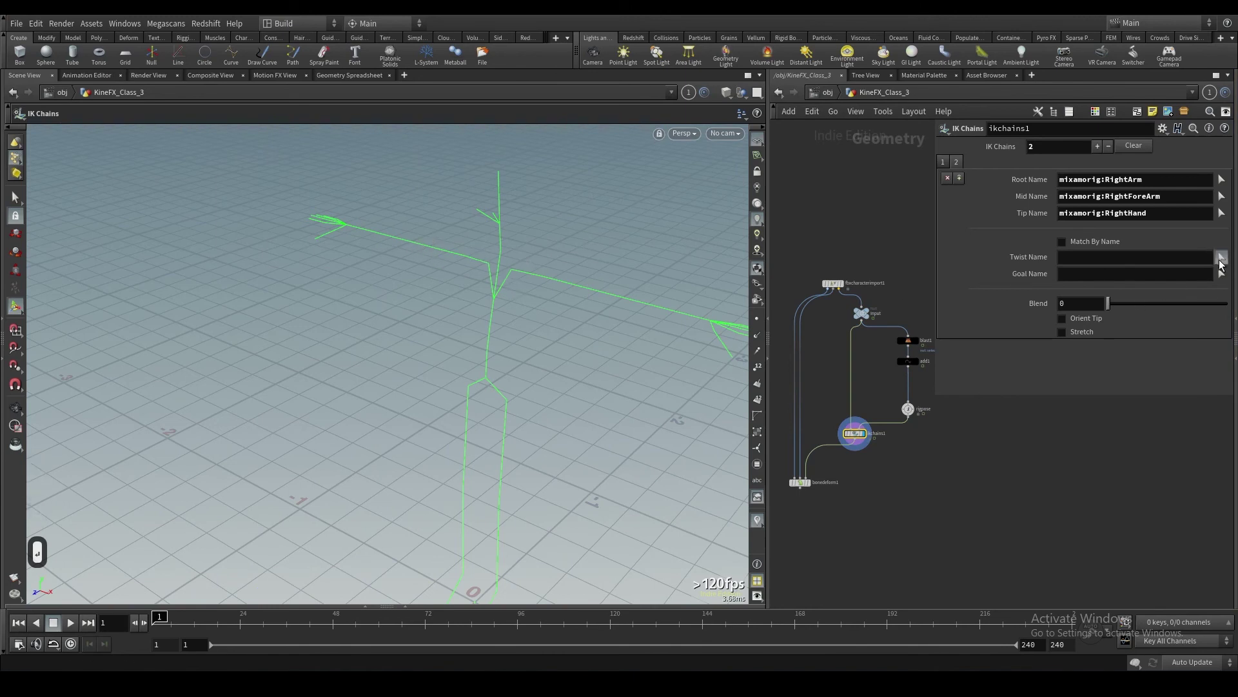
Set the second chain's twist control to mixamorig:RightForeArm, its goal control to mixamorig:RightHand, and its blend to 1
left_click(1221, 259)
left_click(414, 241)
key("Return")
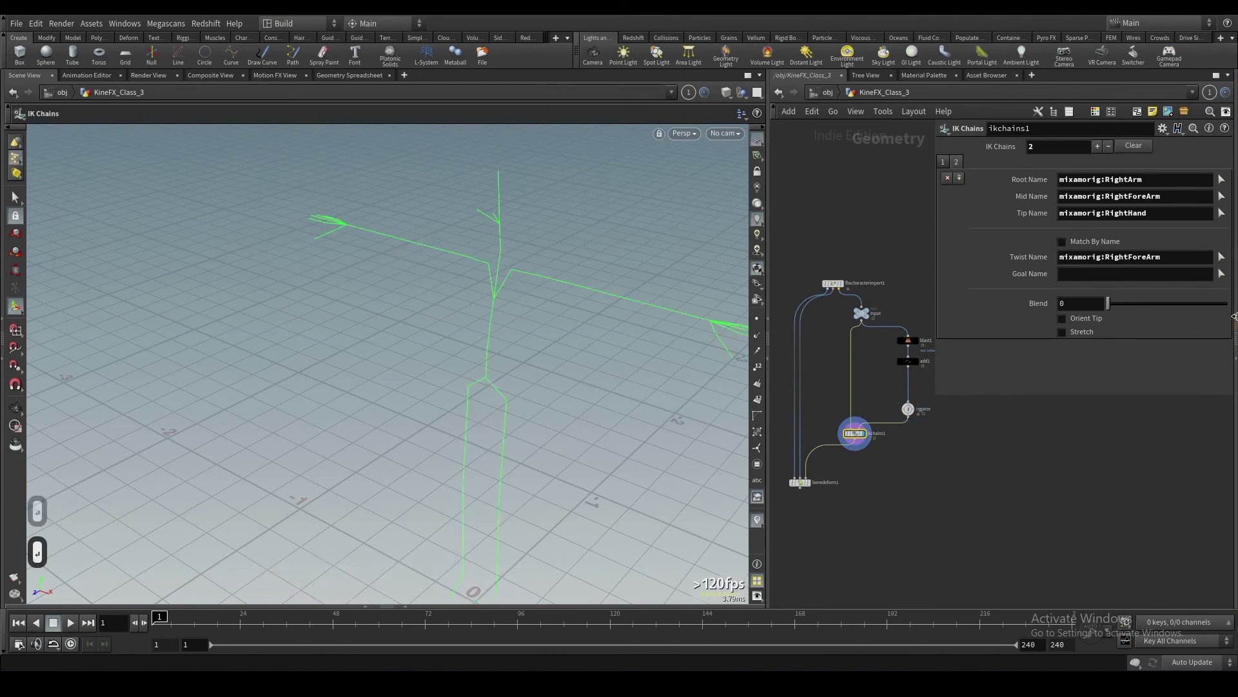
left_click(1221, 274)
left_click(347, 226)
key("Return")
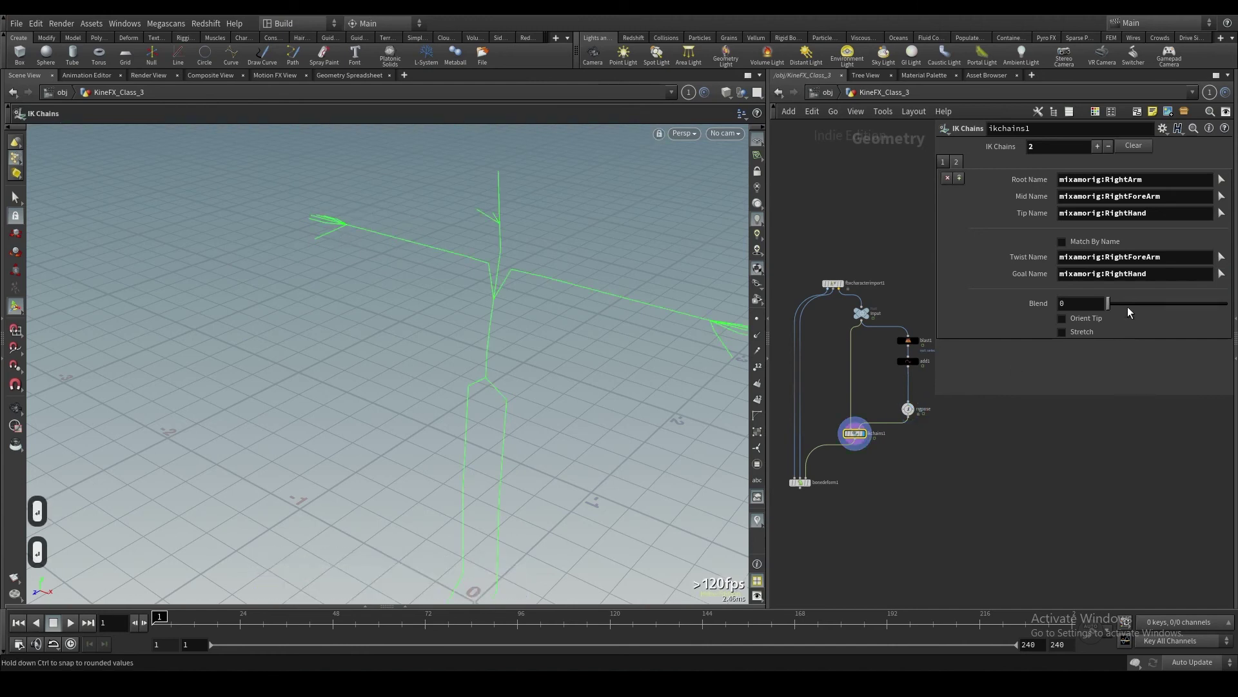
left_click_drag(1127, 307, 1227, 307)
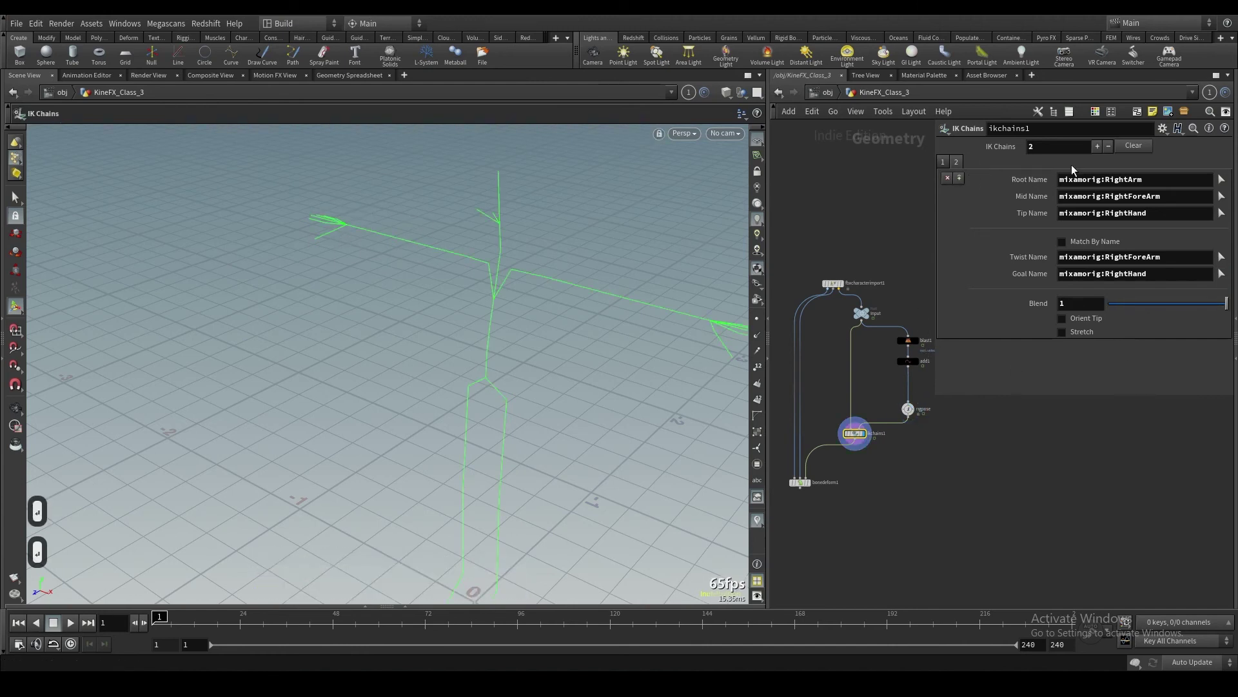
Add a third IK chain with mixamorig:LeftUpLeg, picked at the left hip, as its root
left_click(1097, 147)
left_click(970, 162)
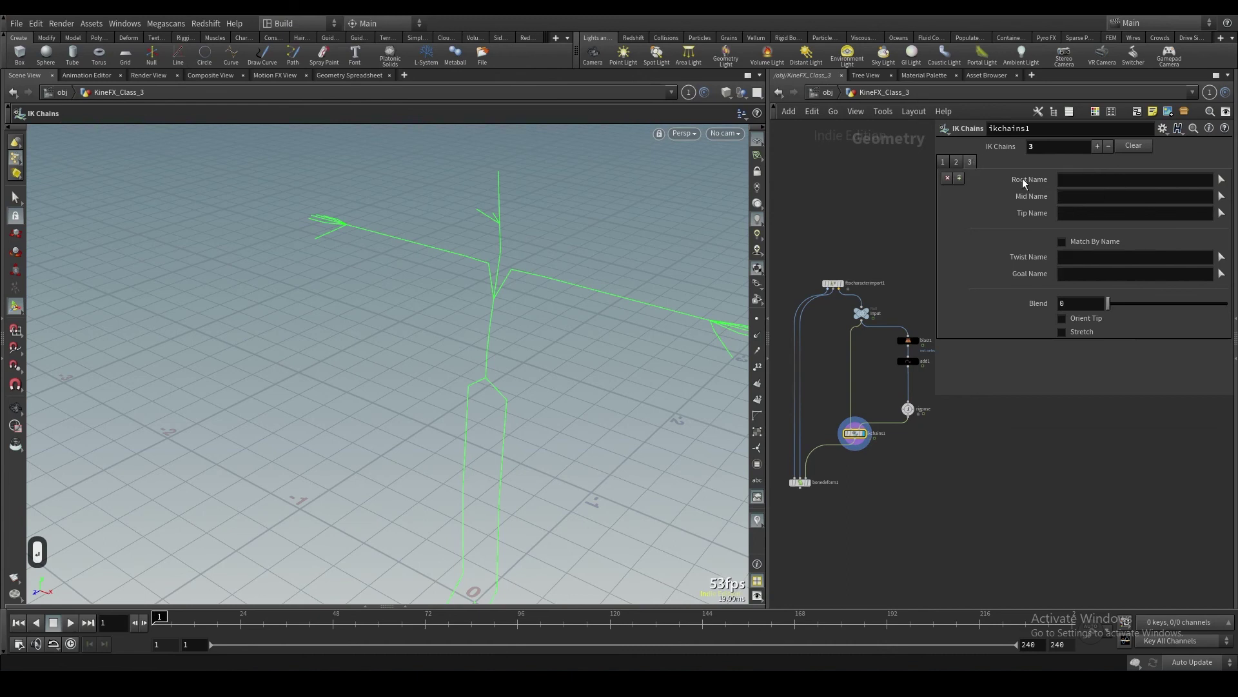
left_click(1221, 179)
middle_click_drag(474, 379, 451, 300, "alt")
left_click_drag(451, 300, 538, 377, "alt")
key("Return")
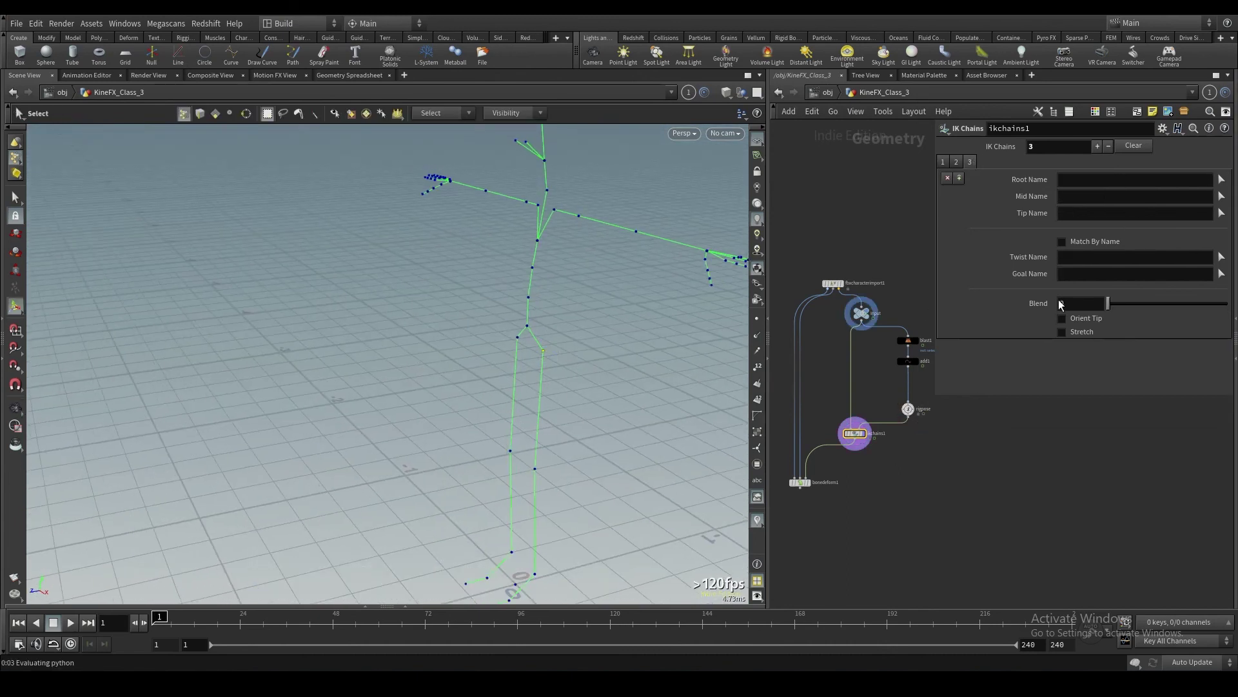
key("Return")
left_click(1203, 241)
left_click(1223, 183)
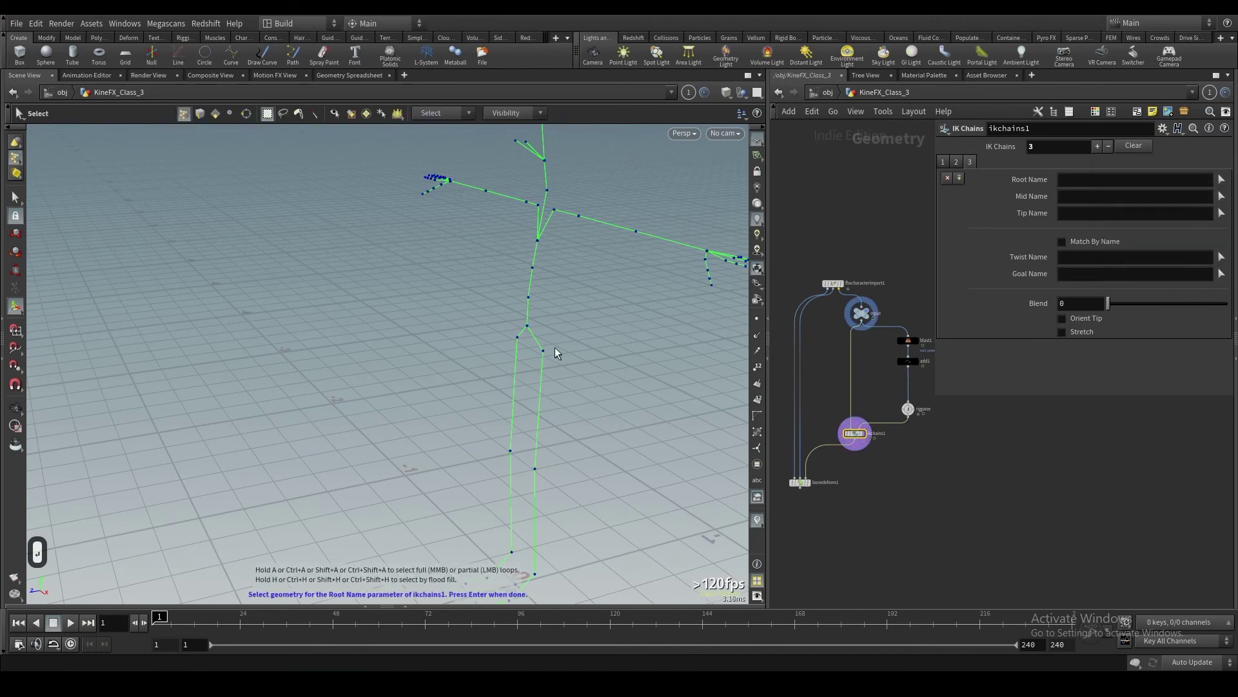
left_click(528, 359)
key("Return")
Set the third chain's mid joint to mixamorig:LeftLeg and its tip joint to mixamorig:LeftFoot
left_click(1222, 196)
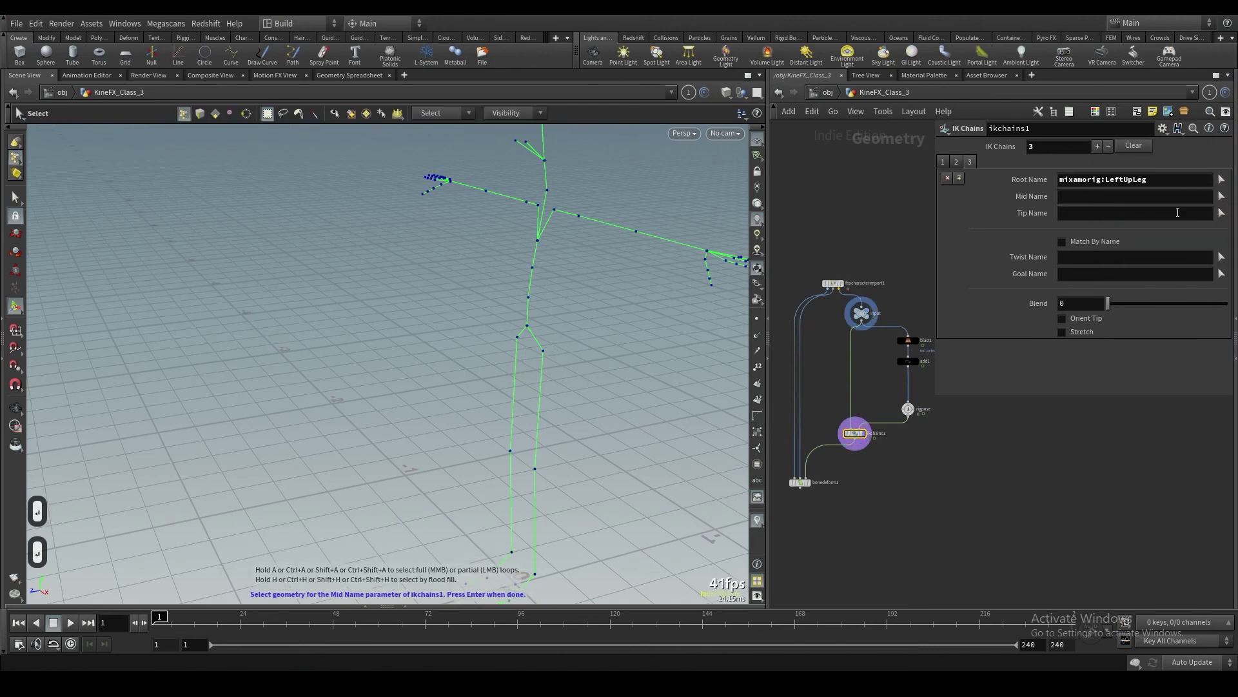
left_click_drag(583, 412, 528, 494)
key("Return")
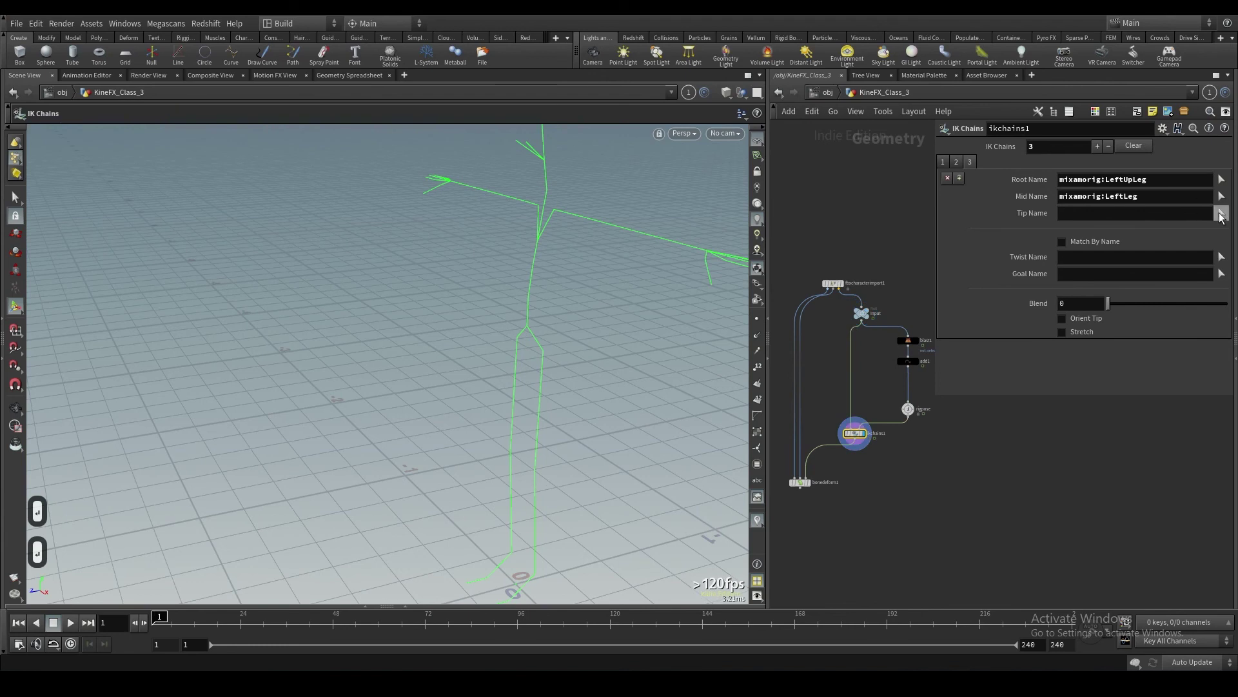
left_click(1221, 215)
left_click_drag(567, 544, 530, 580)
key("Return")
Set the third chain's twist control to mixamorig:LeftLeg, its goal control to mixamorig:LeftFoot, and its blend to 1
left_click(1221, 258)
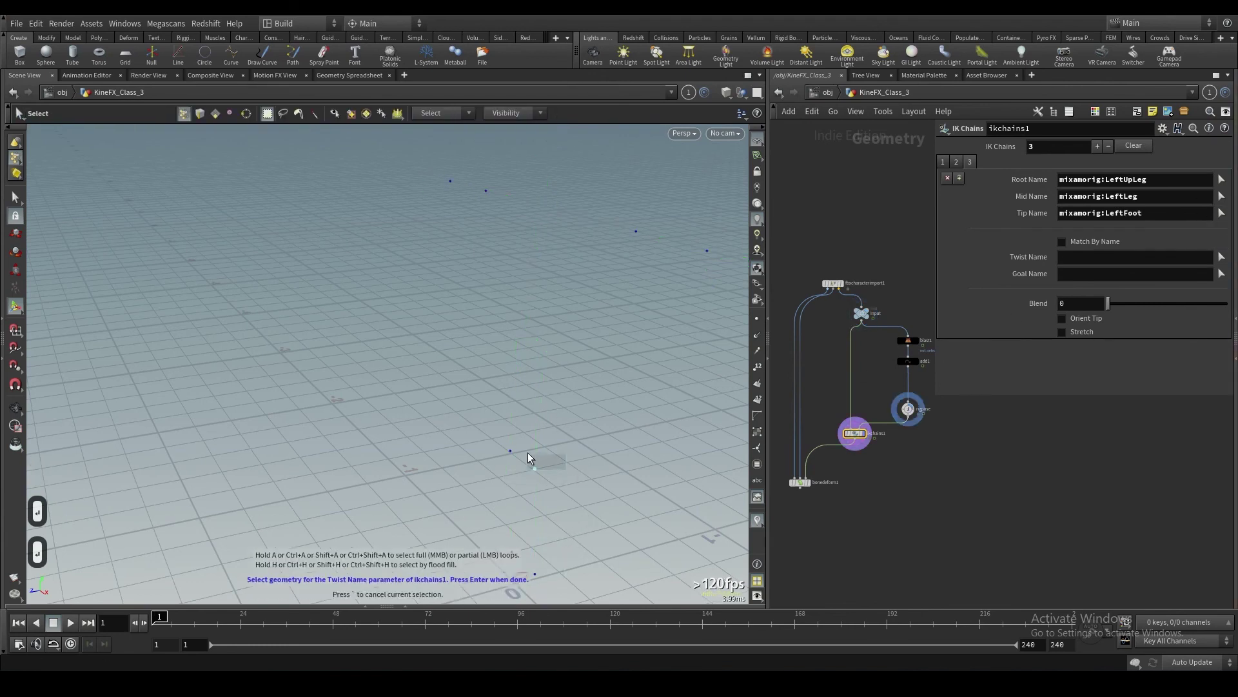
key("Return")
left_click(1097, 322)
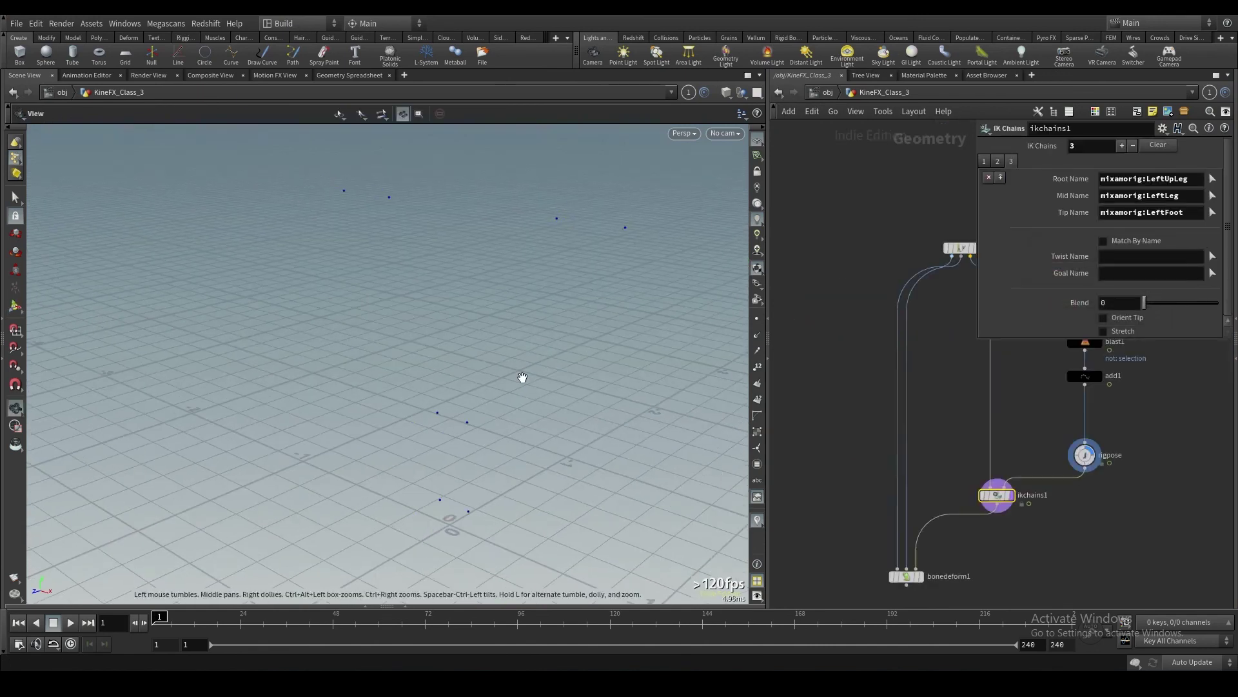
left_click(466, 424)
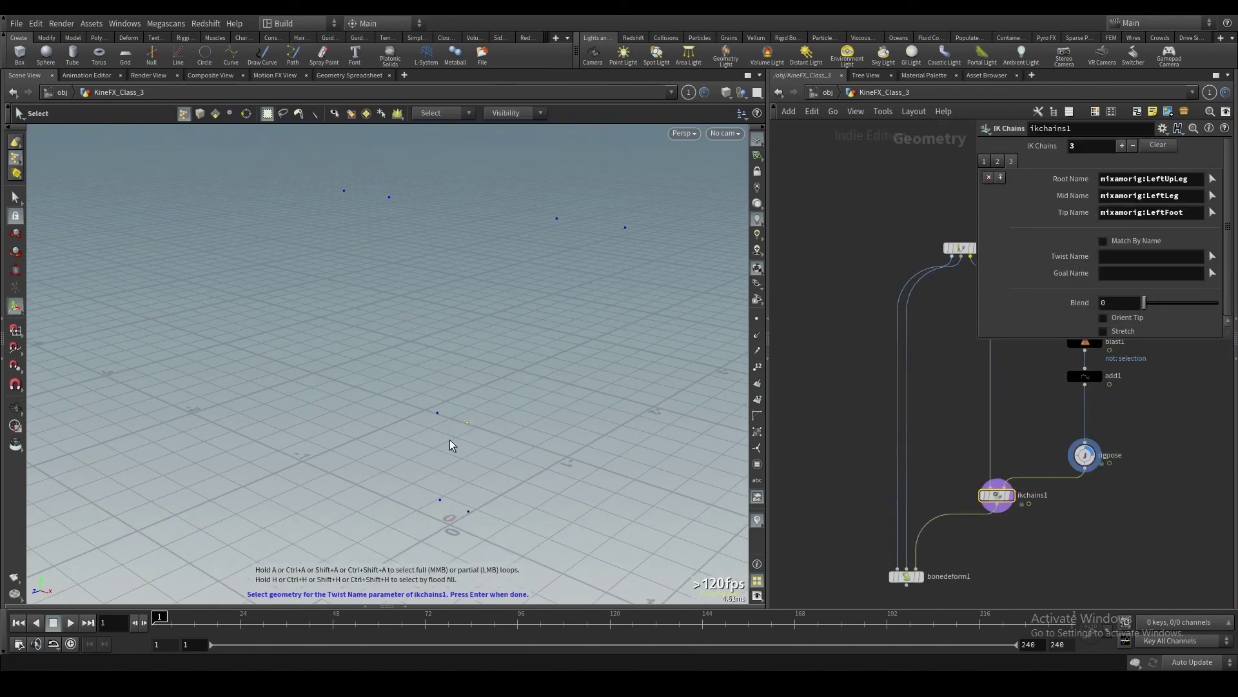
key("Return")
left_click(1213, 274)
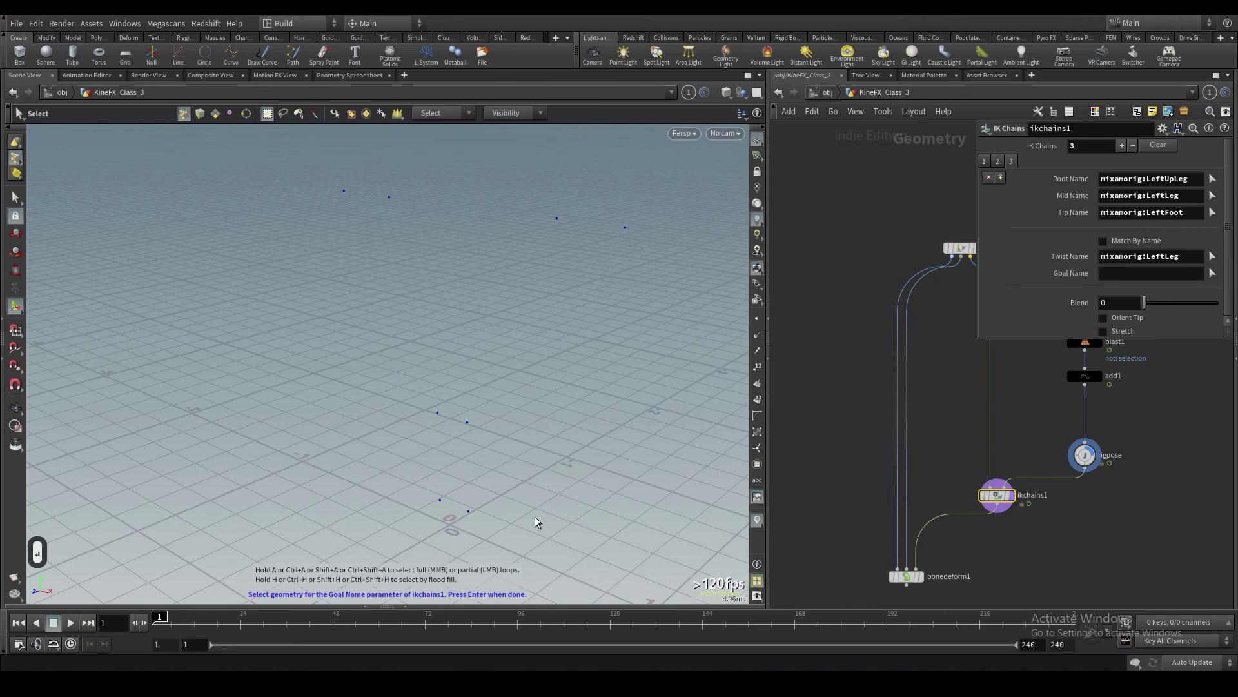
left_click(458, 517)
key("Return")
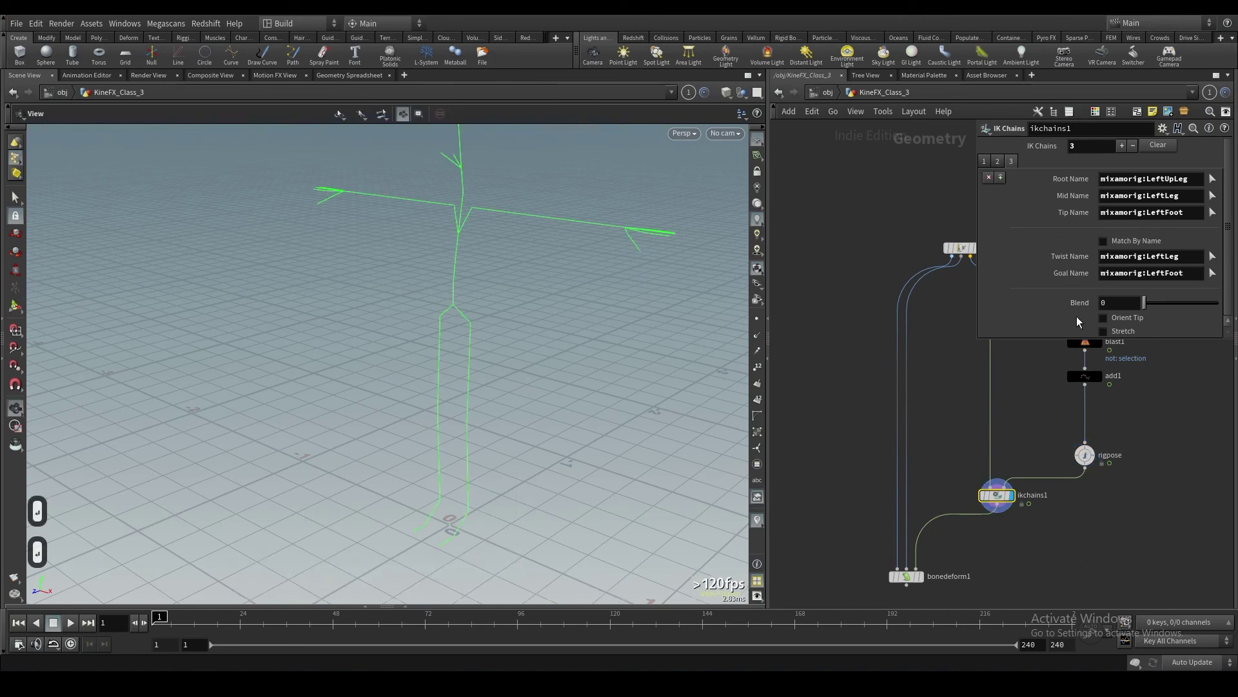
left_click_drag(1145, 303, 1219, 303)
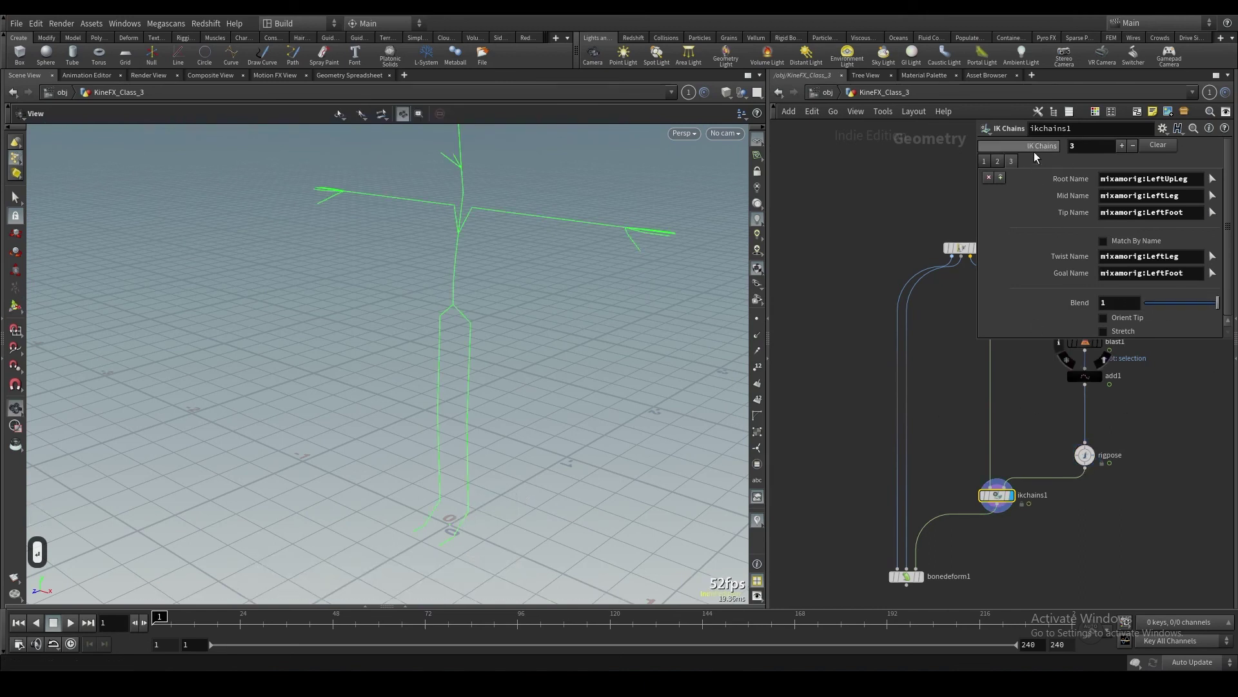
Add a fourth IK chain with mixamorig:RightUpLeg as its root
left_click(1122, 145)
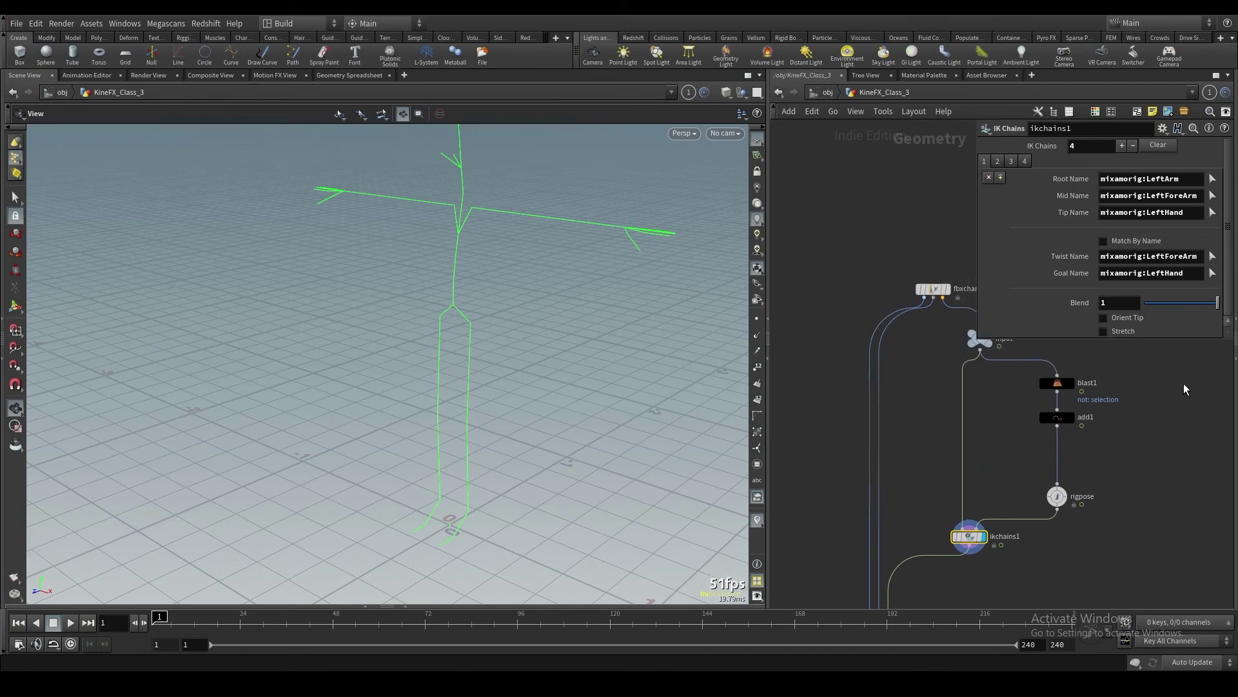
left_click(1025, 161)
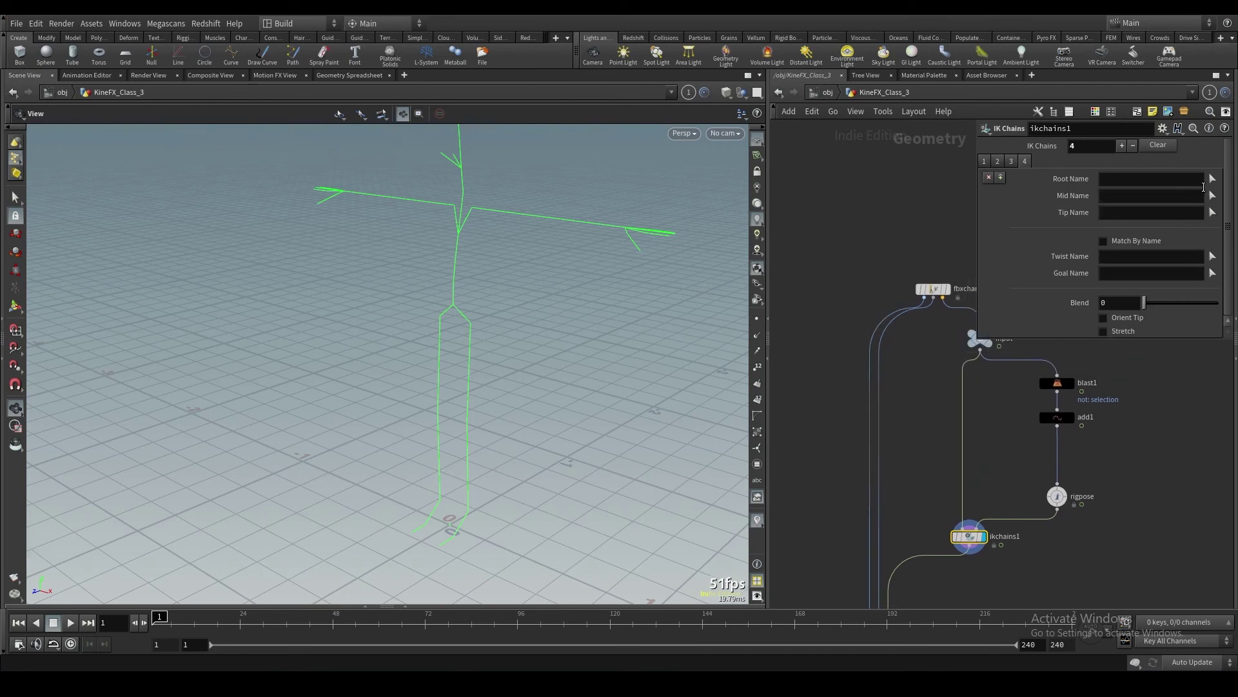
left_click(1213, 179)
left_click(440, 315)
key("Return")
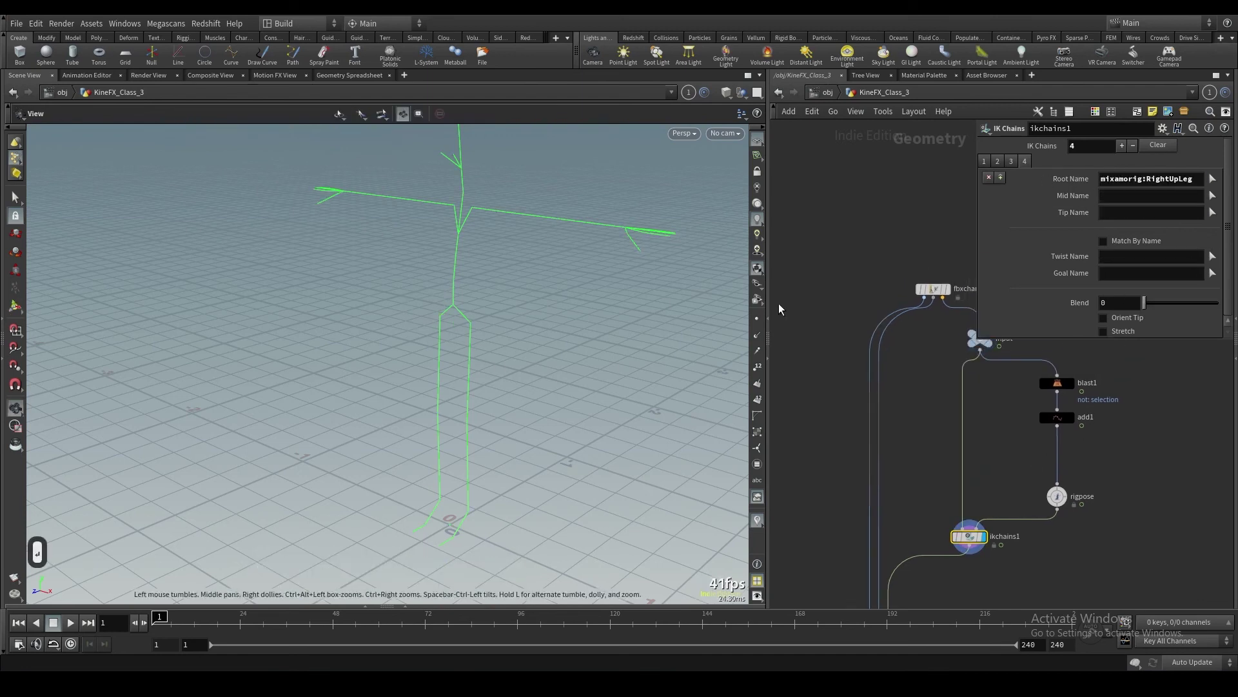
Set the fourth chain's mid joint to mixamorig:RightLeg and its tip joint to mixamorig:RightFoot
left_click(1213, 197)
left_click(429, 394)
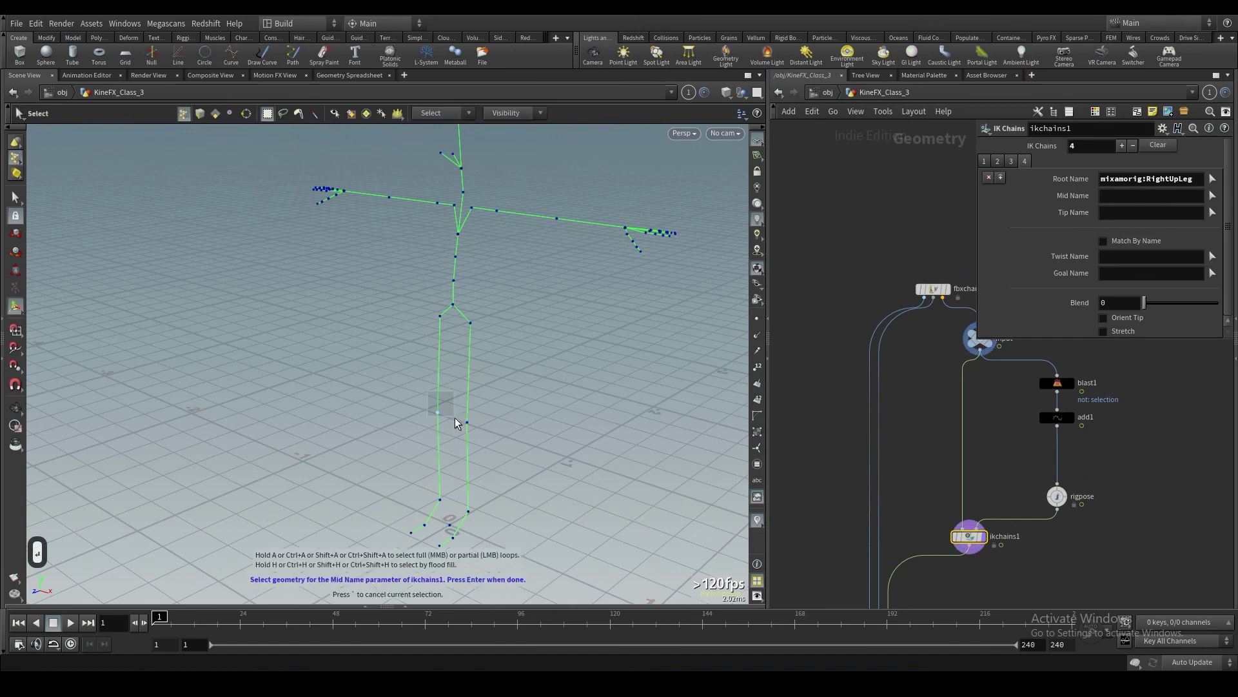
key("Return")
left_click(1213, 212)
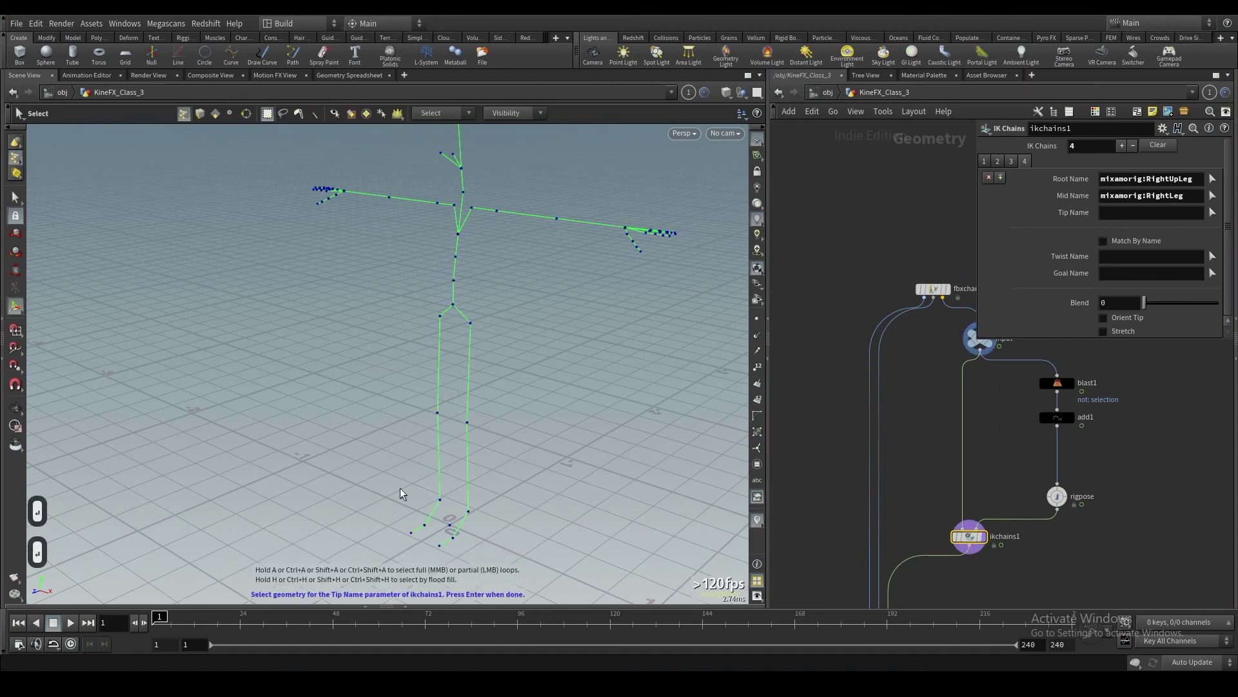
left_click(440, 501)
key("Return")
Set the fourth chain's twist control to mixamorig:RightLeg, its goal control to mixamorig:RightFoot, and its blend to 1
left_click(1213, 256)
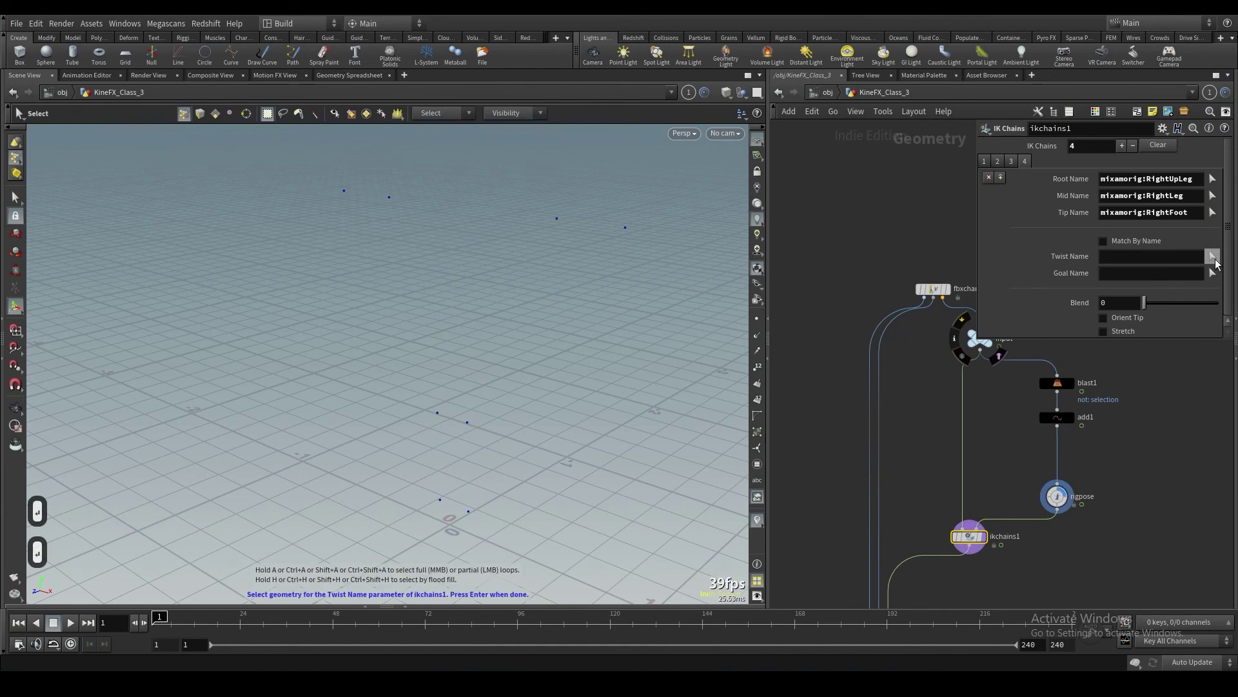
left_click(437, 412)
key("Return")
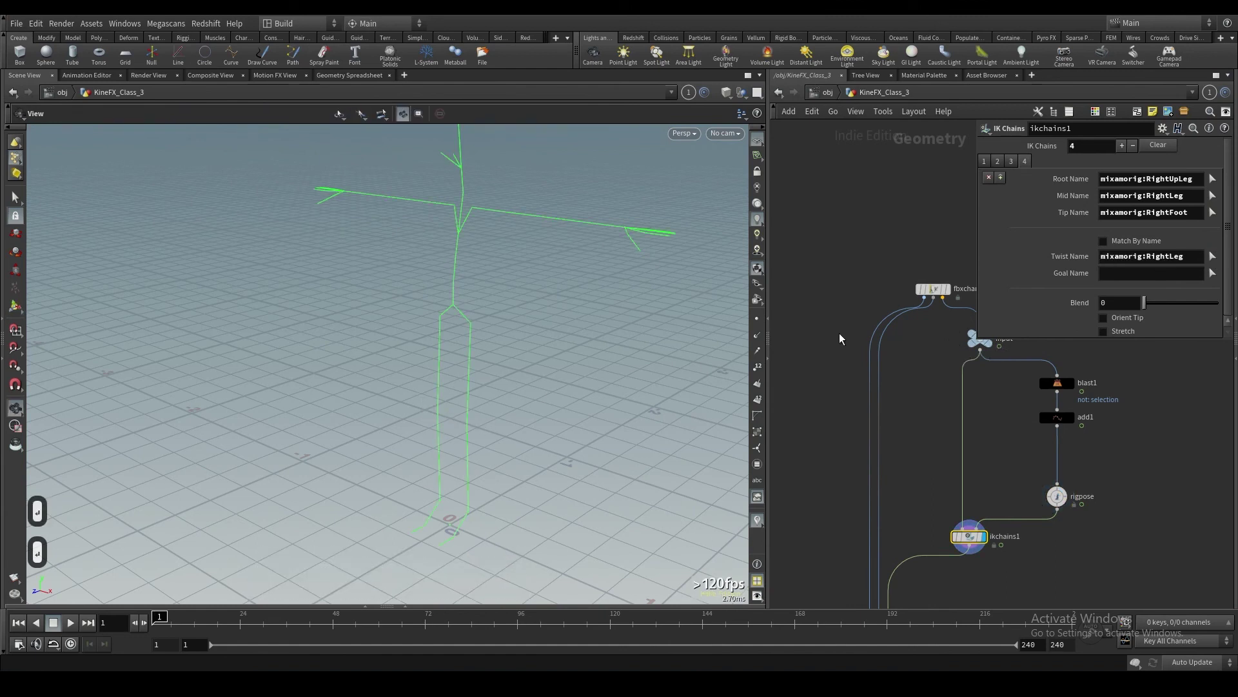
left_click(1213, 272)
left_click(440, 499)
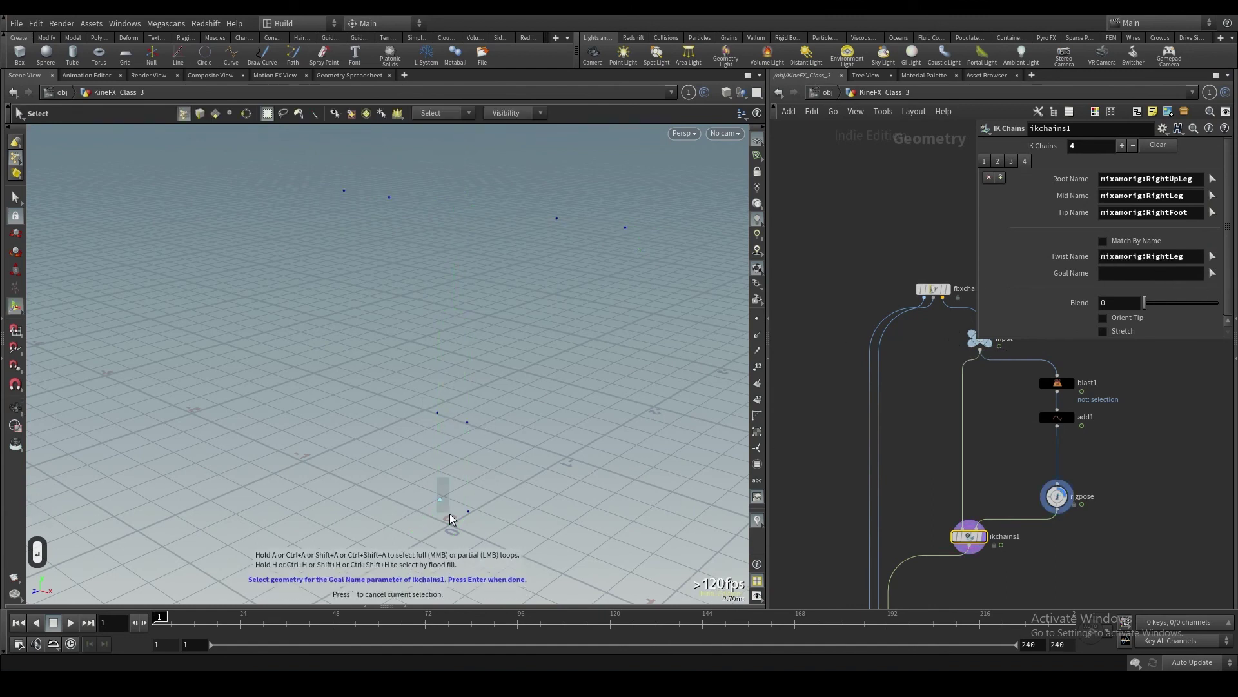
key("Return")
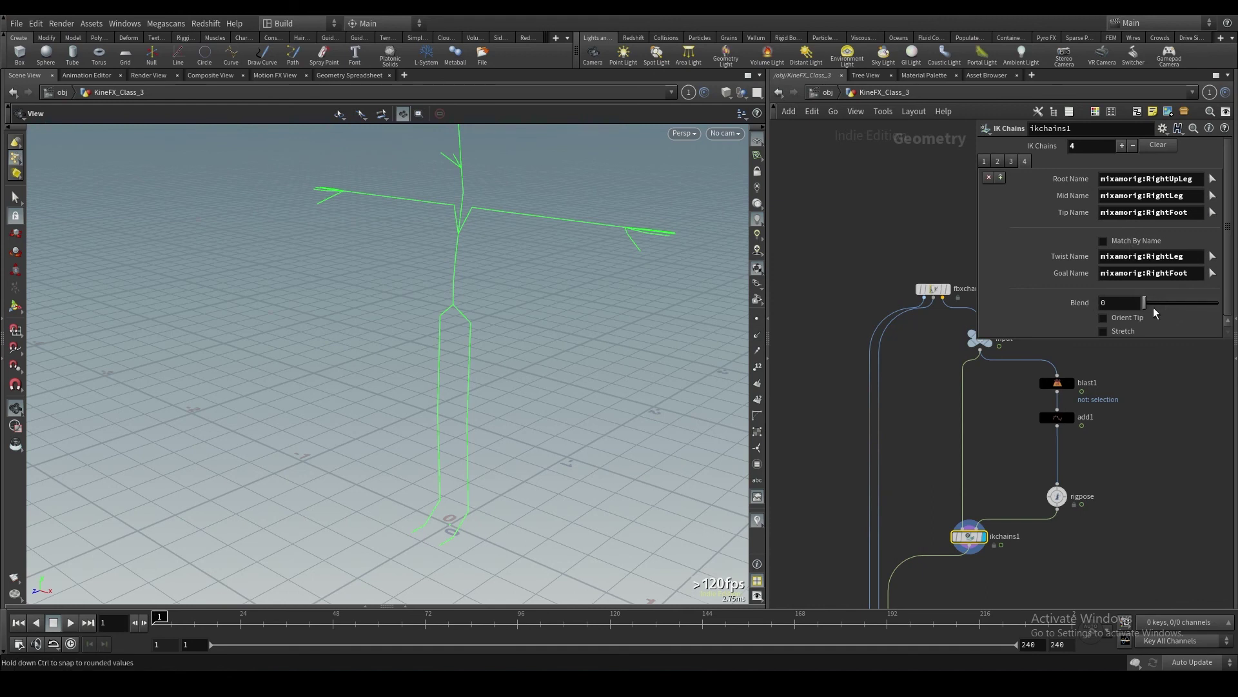
left_click_drag(1145, 302, 1219, 302)
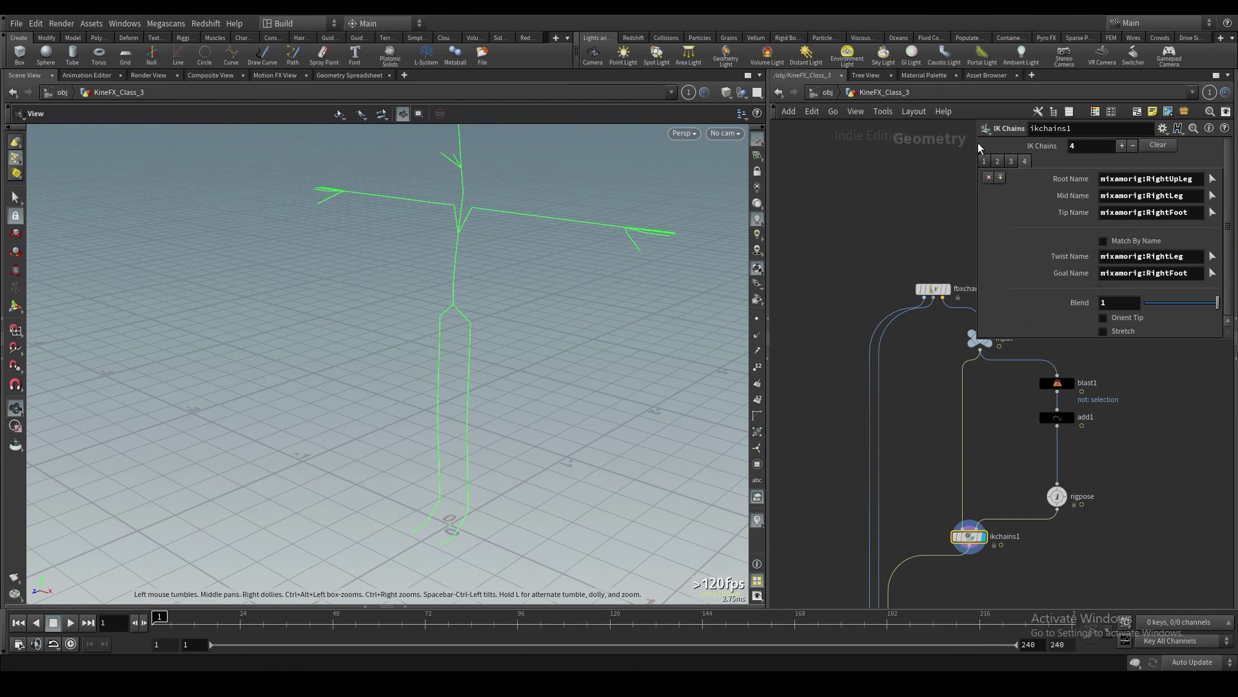
Review the joint, control and blend settings of all four chains in the IK Chains node
left_click(1012, 161)
left_click(1025, 161)
left_click(985, 162)
left_click(999, 162)
left_click(1011, 161)
left_click(1025, 161)
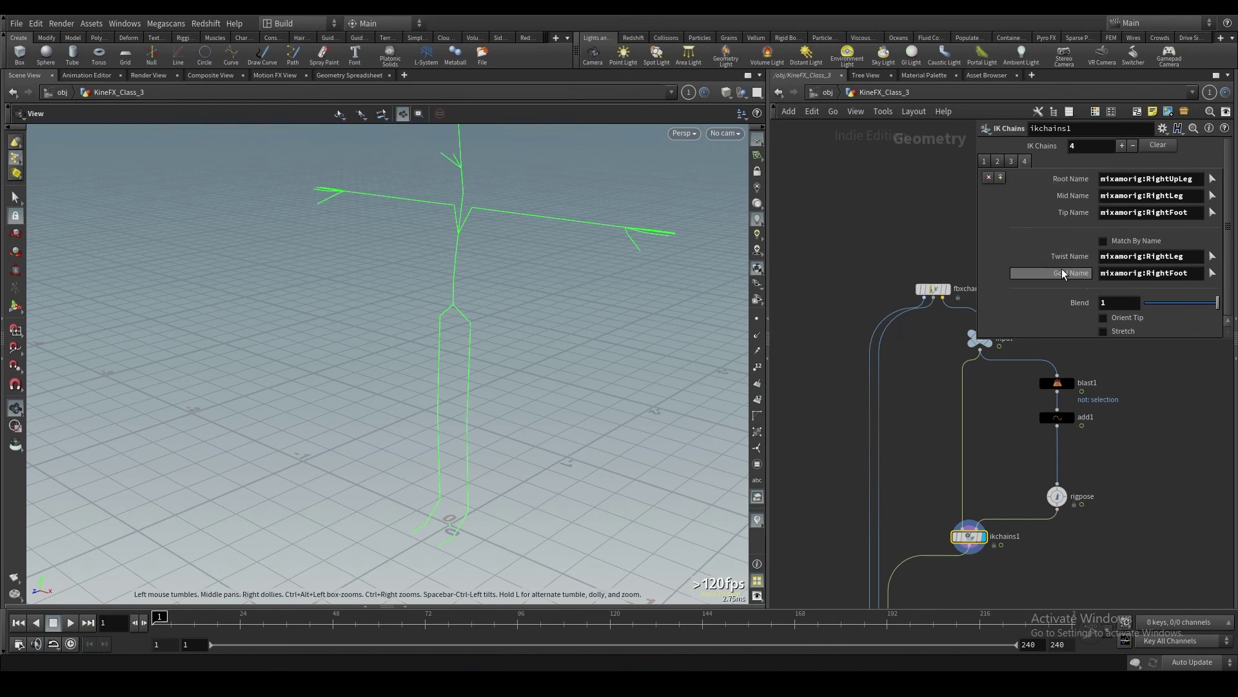
Check the joint and control assignments of the third, second and first IK chains again
left_click(1010, 161)
left_click(998, 161)
left_click(984, 161)
scroll(1010, 457, "down", 2)
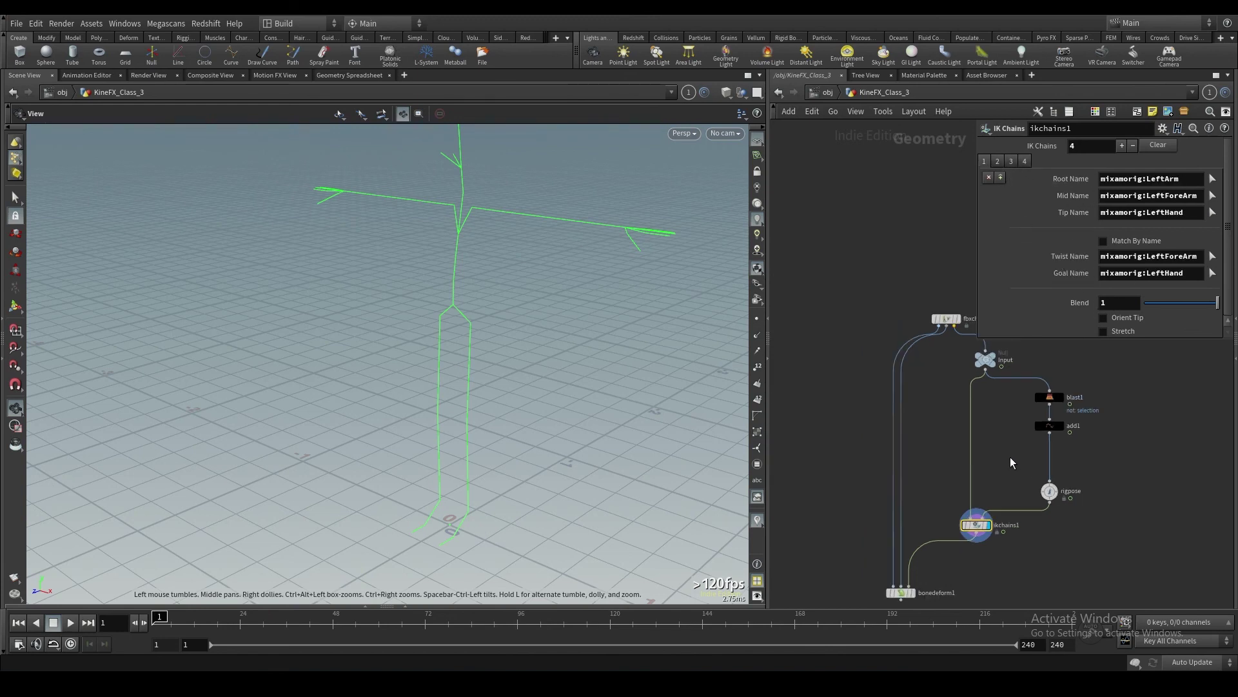
Display the deformed character from bonedeform1 and activate the rigpose node's pose controls in the viewport
middle_click_drag(1010, 457, 994, 384)
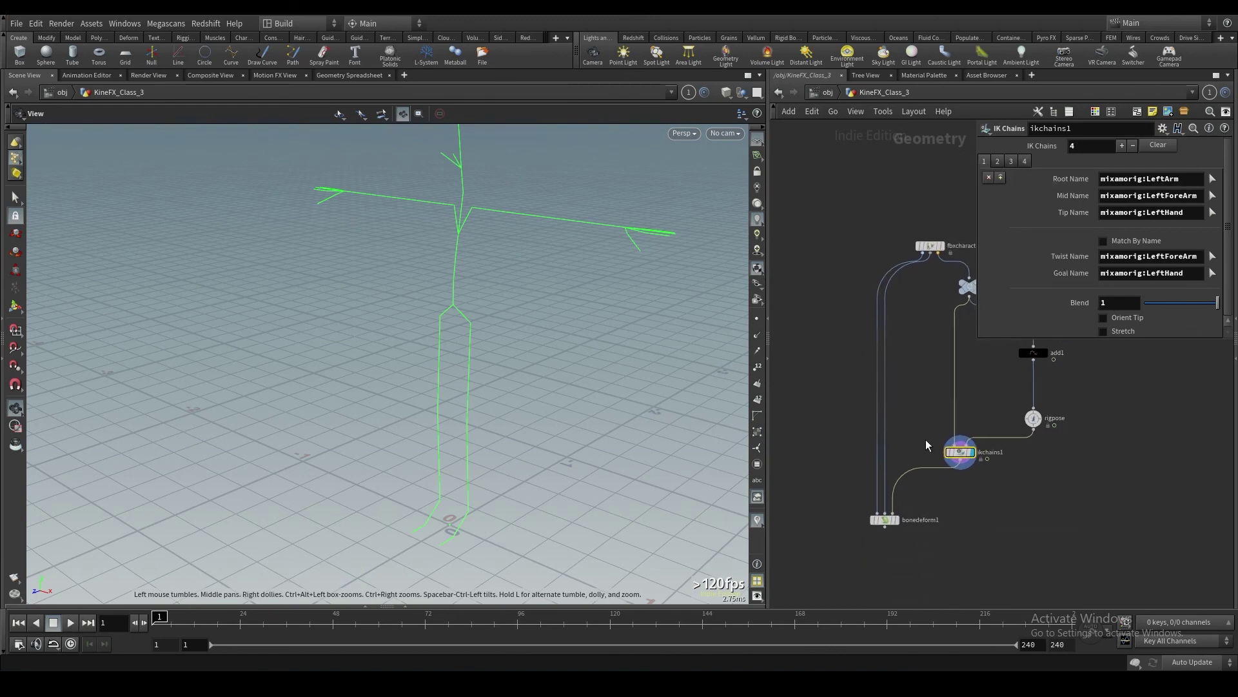
left_click(896, 520)
left_click(883, 520)
left_click(1033, 418)
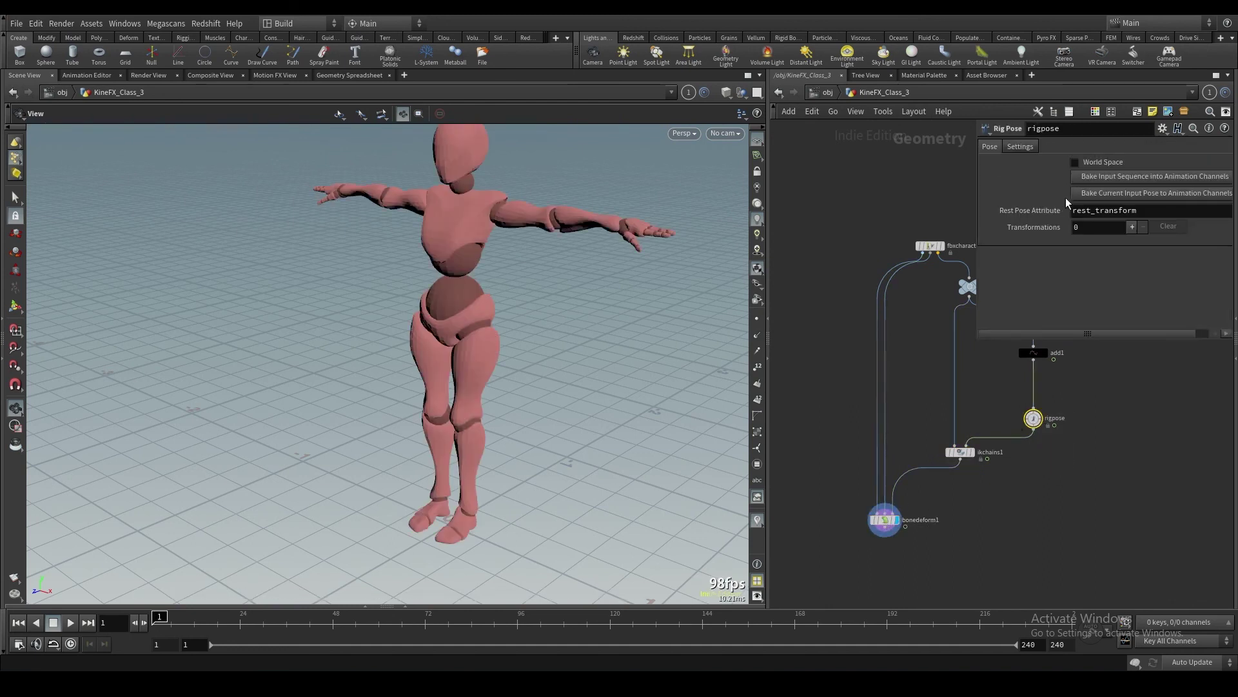
left_click(16, 310)
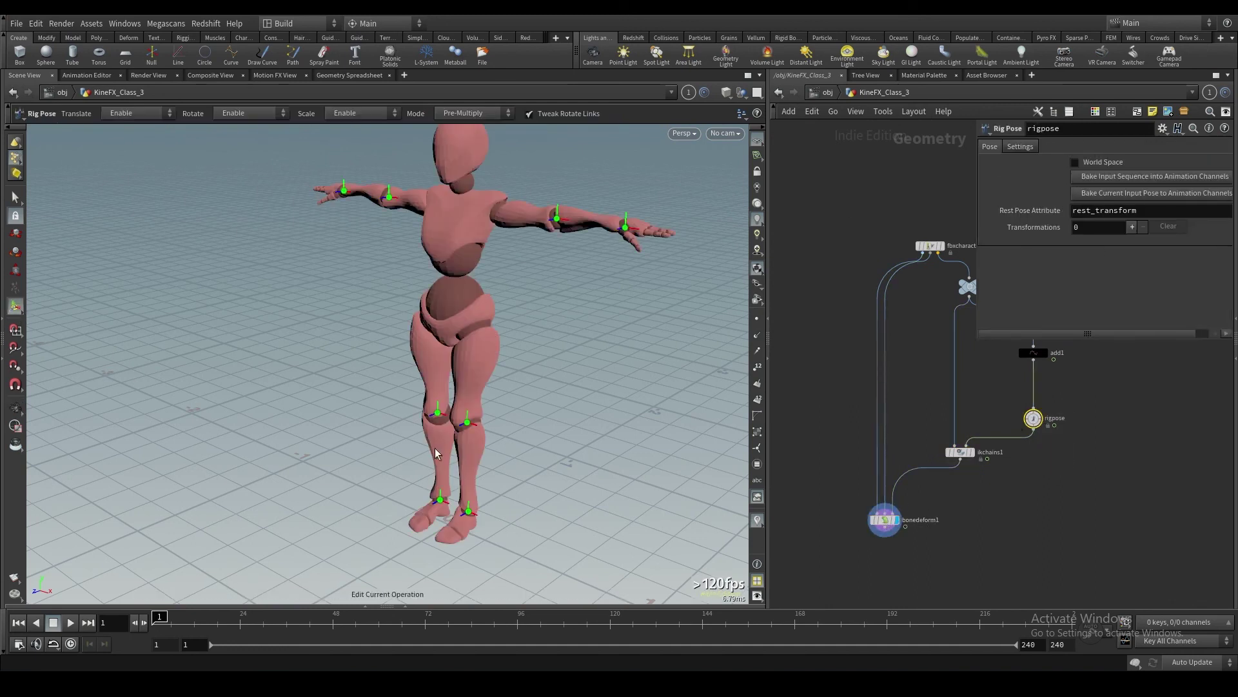
Test the left foot's IK control by moving it, and undo the move
left_click(461, 509)
left_click_drag(452, 481, 490, 465)
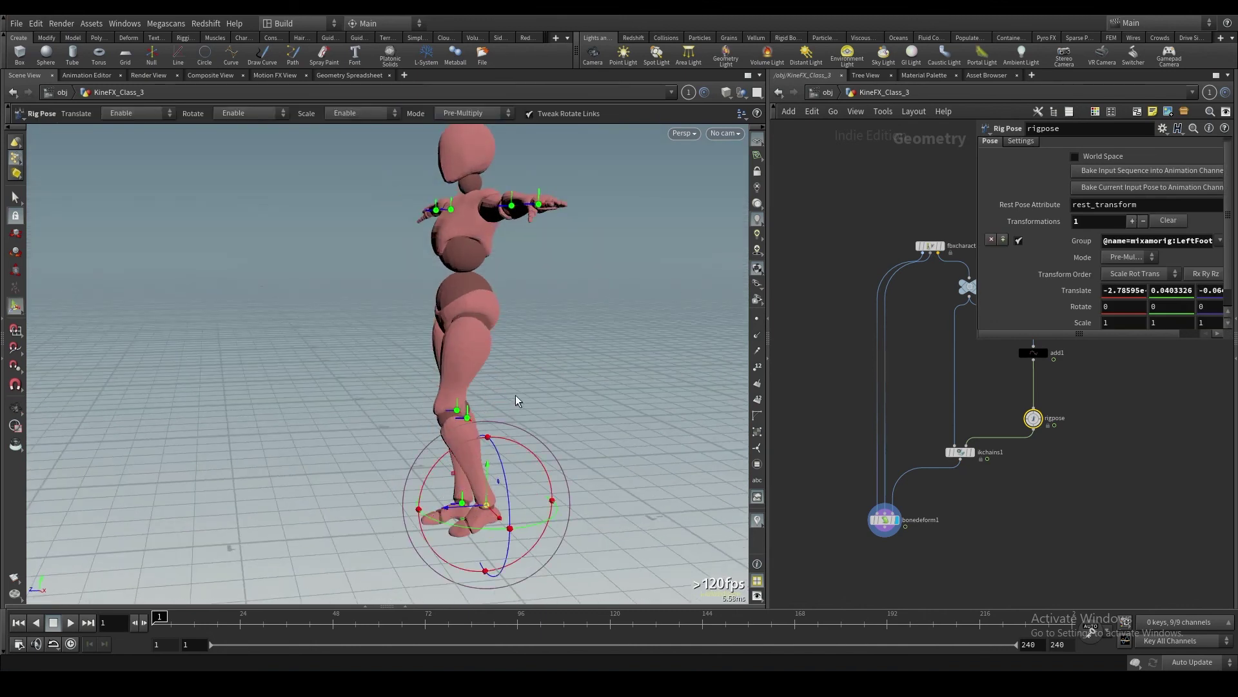
key("ctrl+z")
key("ctrl+z")
key("ctrl+z")
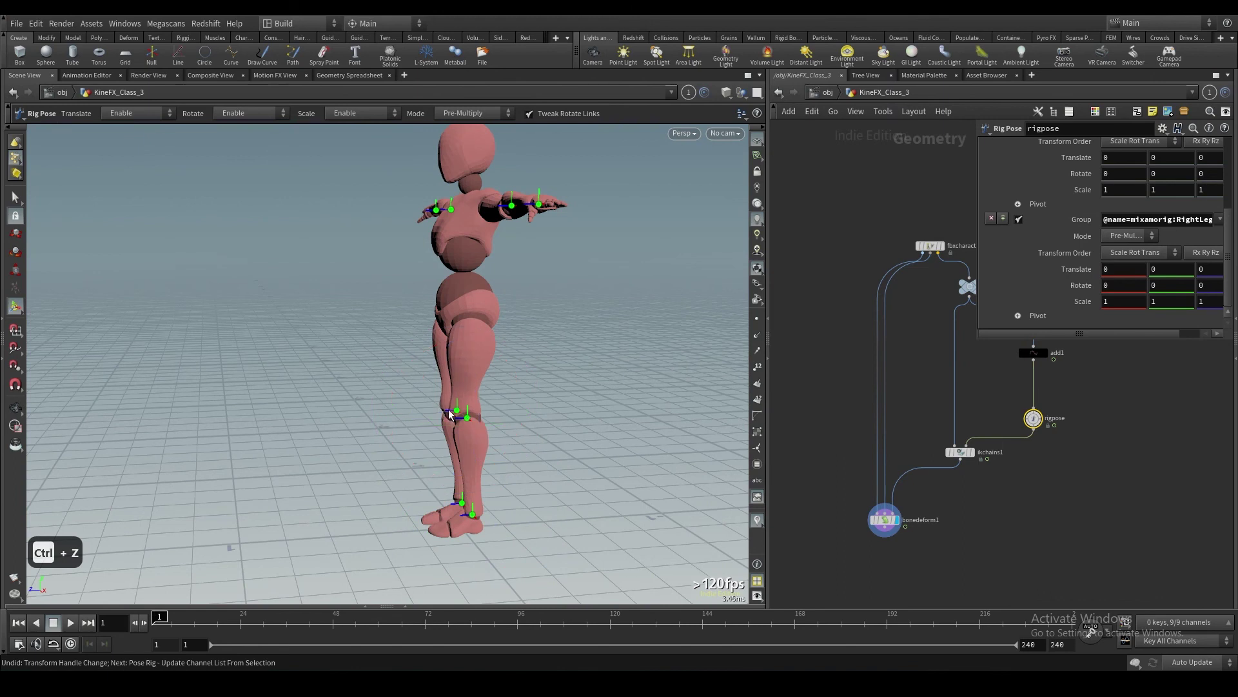
Pull the right and left knee twist controls forward along Z by about 0.53 so they sit in front of the legs
left_click(455, 411)
left_click_drag(430, 413, 315, 415)
left_click(469, 418)
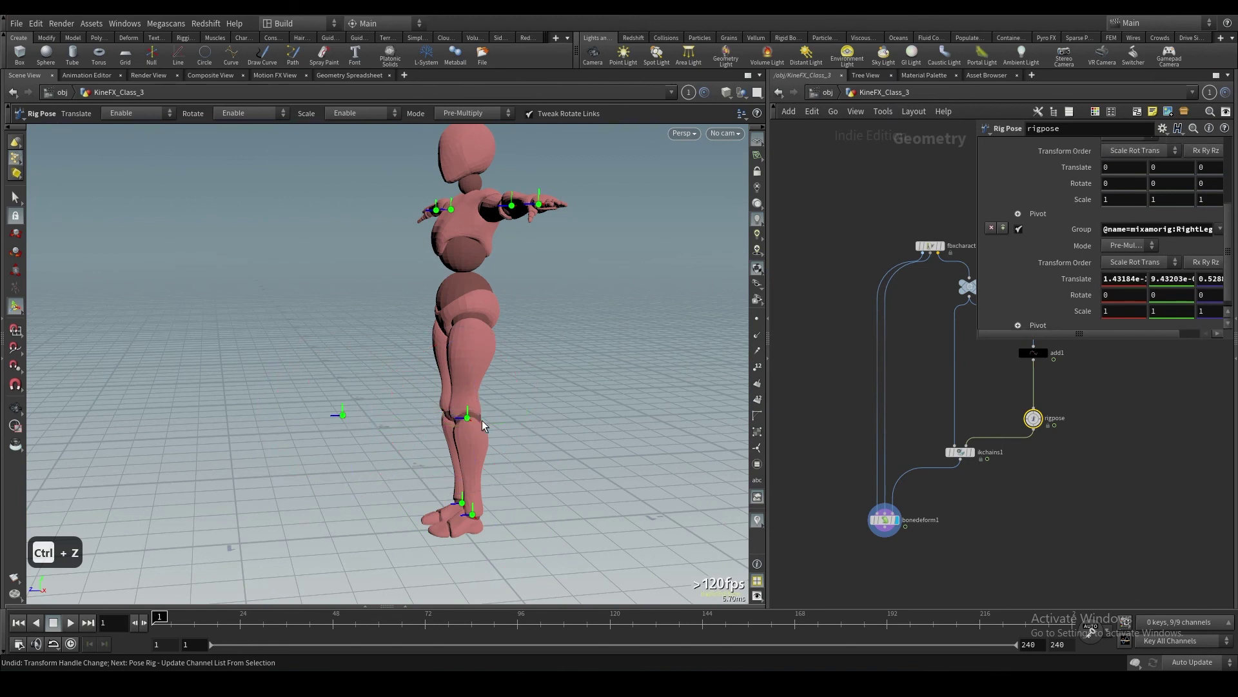
left_click_drag(457, 423, 334, 422)
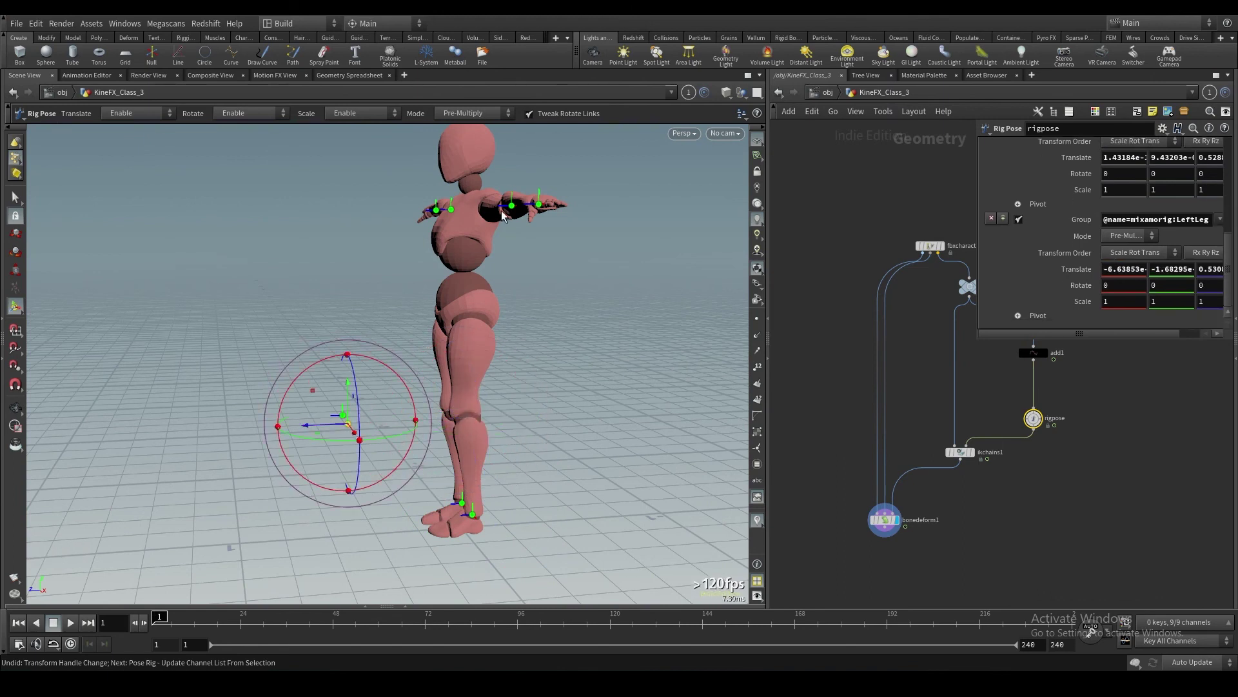
Raise both foot controls to bend the legs and shift the right knee's twist control outward to about -0.54 in X
left_click_drag(502, 214, 510, 234)
left_click(464, 455)
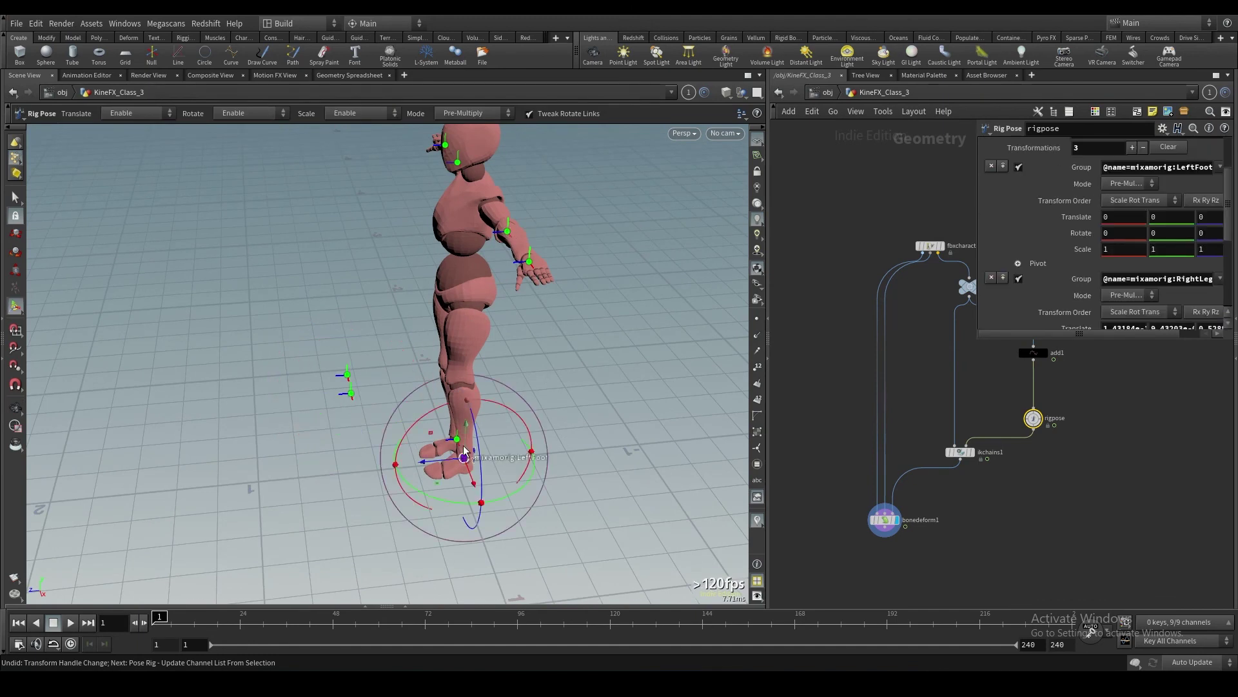
left_click_drag(445, 450, 389, 342)
key("Return")
left_click(429, 445)
left_click(551, 376)
left_click_drag(552, 377, 403, 419, "alt")
left_click(601, 405)
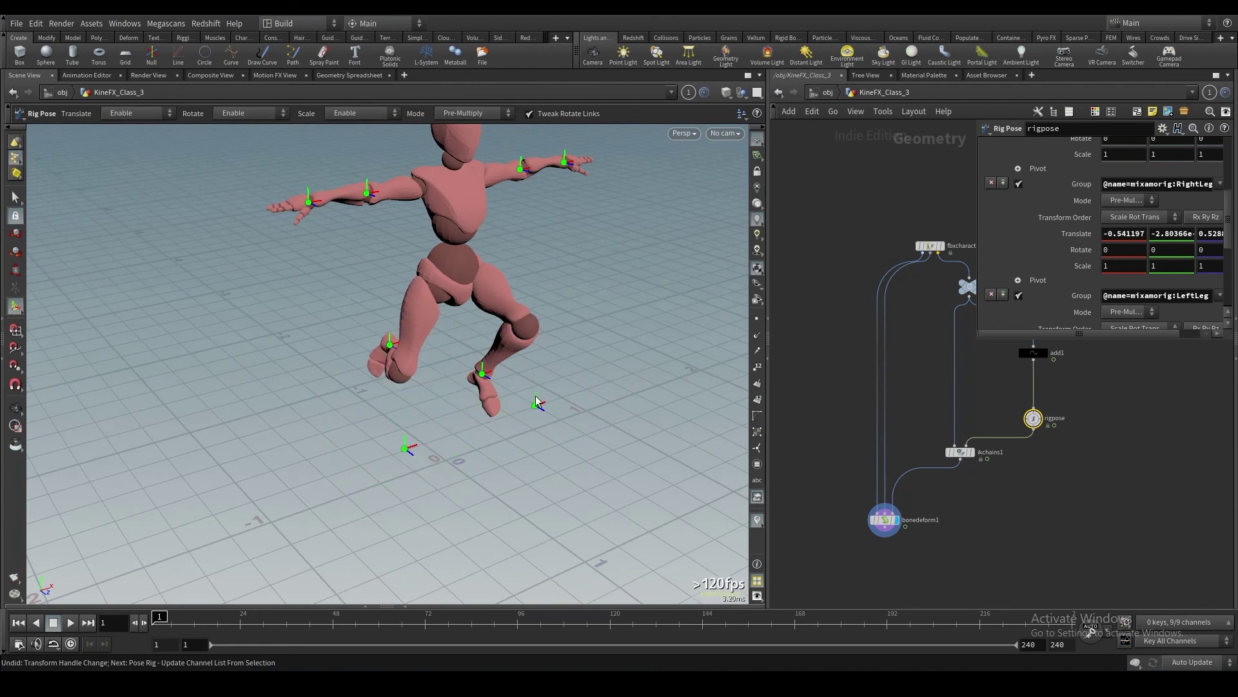
Move the left knee's twist control outward and up, to a translate of about 0.39, 0.31, 0.46
left_click(538, 403)
left_click_drag(554, 399, 652, 320)
left_click_drag(550, 310, 409, 338, "alt")
left_click_drag(411, 294, 481, 223, "alt")
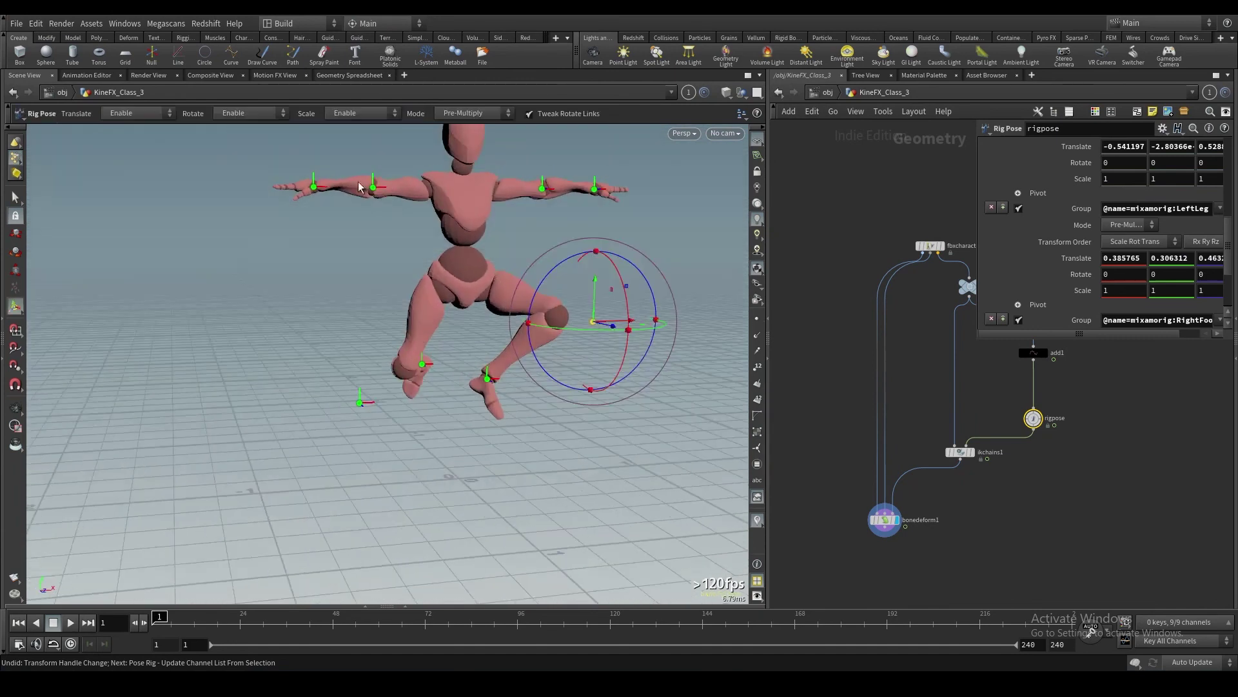
Pose the right arm by moving its hand control down and inward to a translate of about 0.26, -0.12, 0.21
left_click(312, 184)
left_click_drag(313, 165, 445, 319)
middle_click_drag(1081, 448, 1019, 487)
scroll(1019, 484, "up", 3)
left_click_drag(1016, 483, 972, 441)
scroll(991, 477, "down", 2)
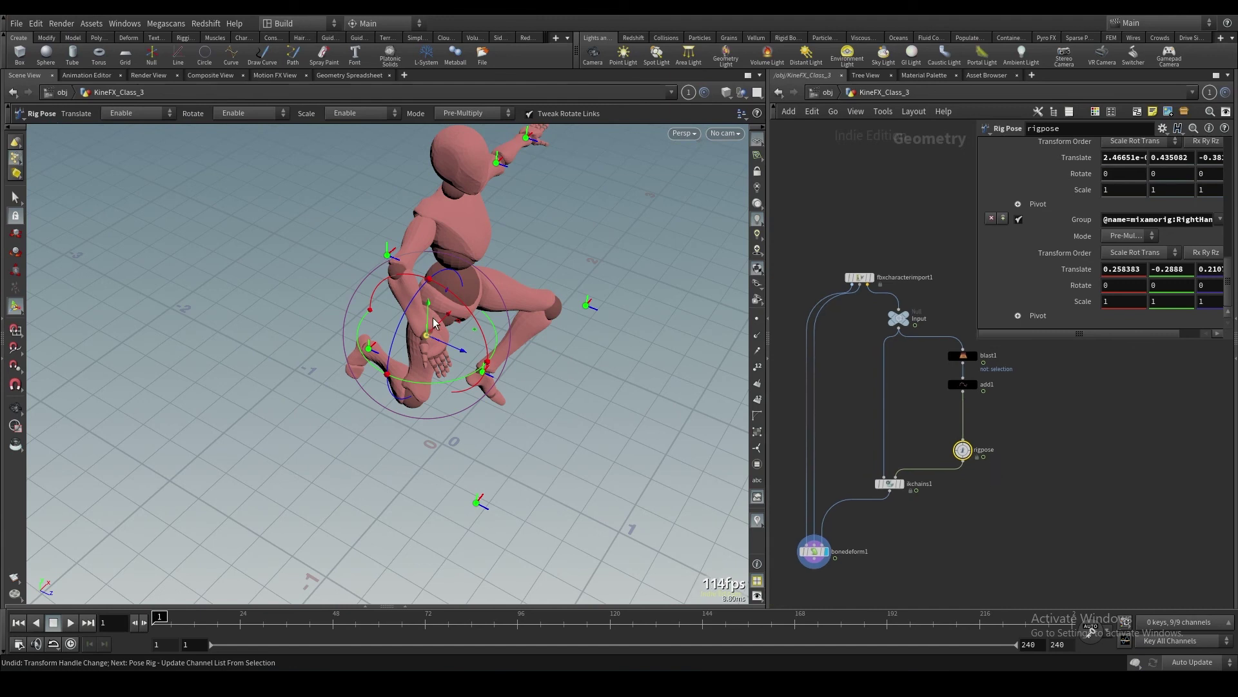
left_click_drag(429, 318, 433, 283)
Pose the left arm by lowering its hand control in rigpose to about -0.16 in X and -0.38 in Y
left_click(890, 484)
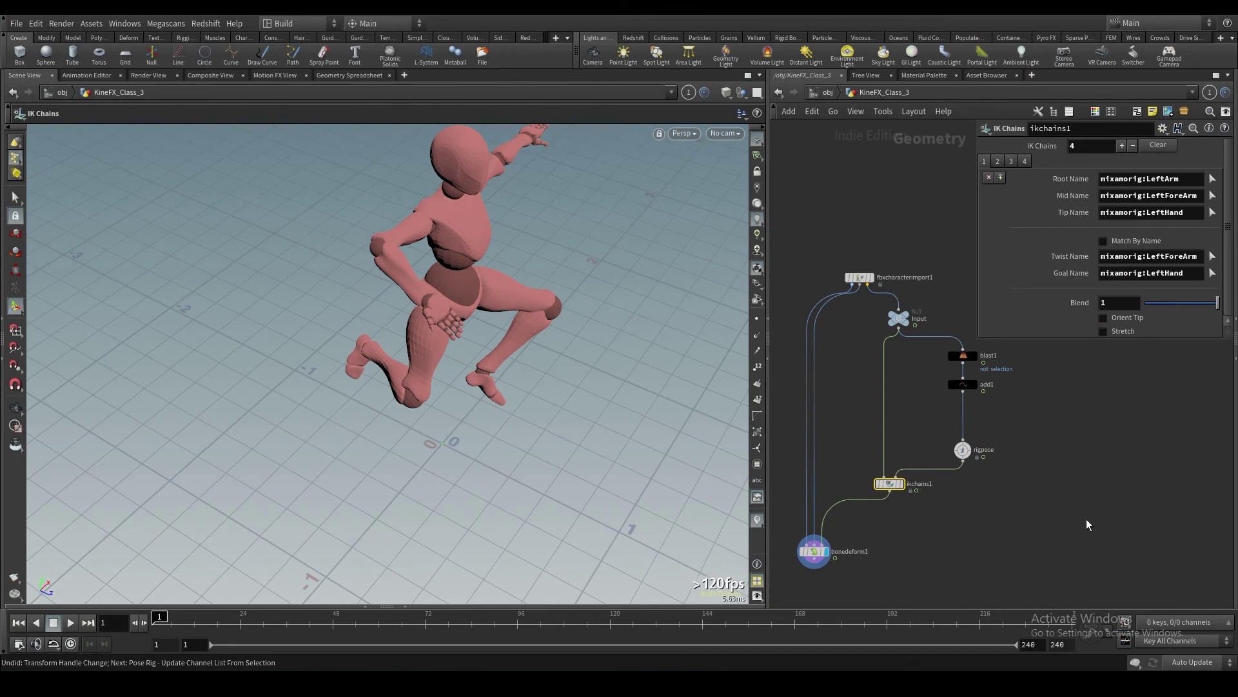
left_click(962, 449)
left_click_drag(519, 345, 455, 289, "alt")
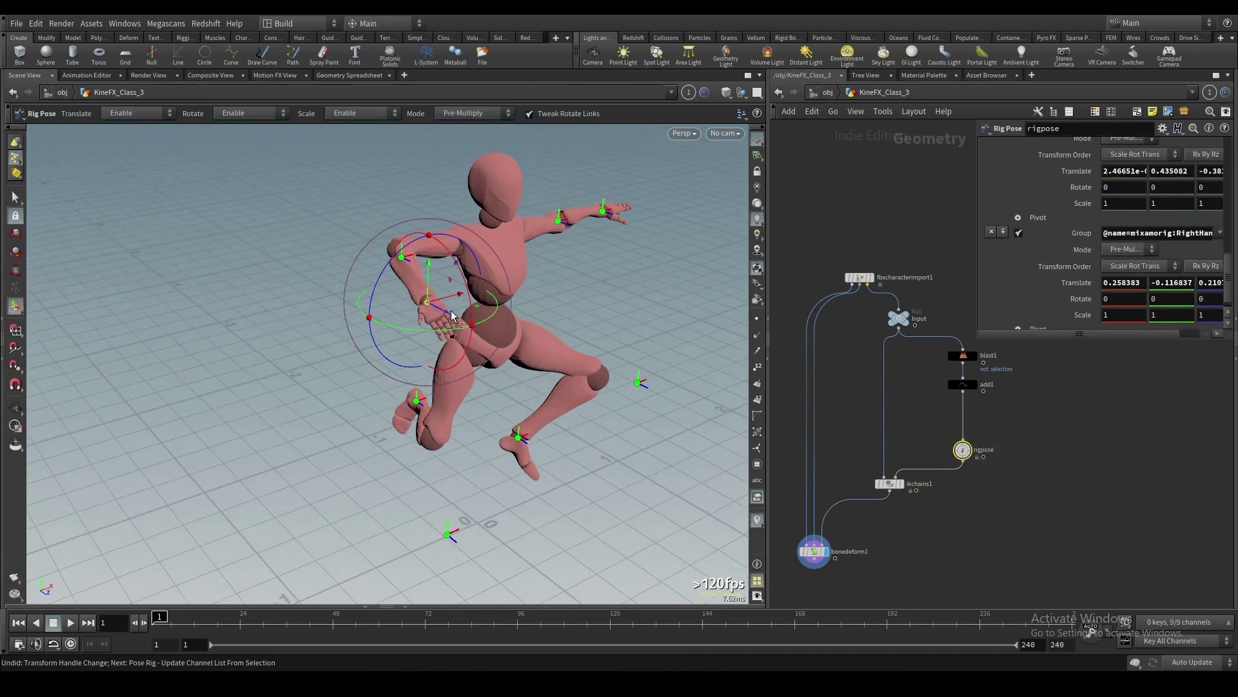
left_click(602, 211)
left_click_drag(602, 211, 551, 287)
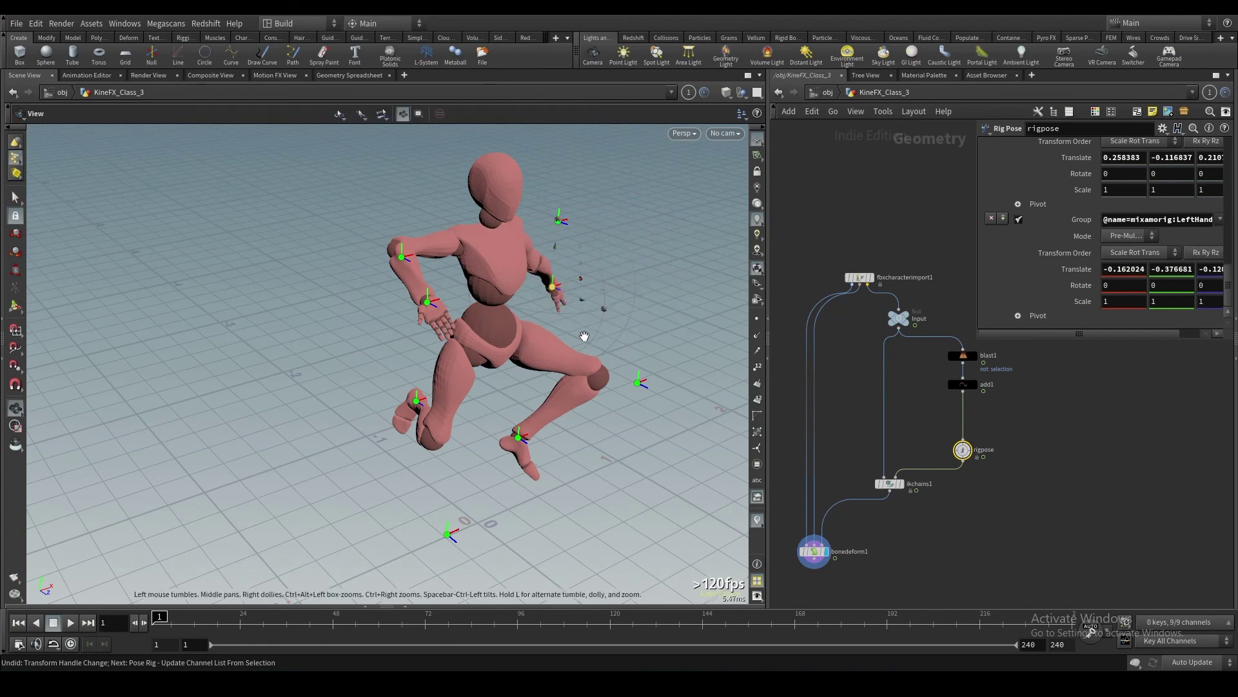
left_click_drag(585, 337, 498, 329, "alt")
scroll(976, 518, "down", 1)
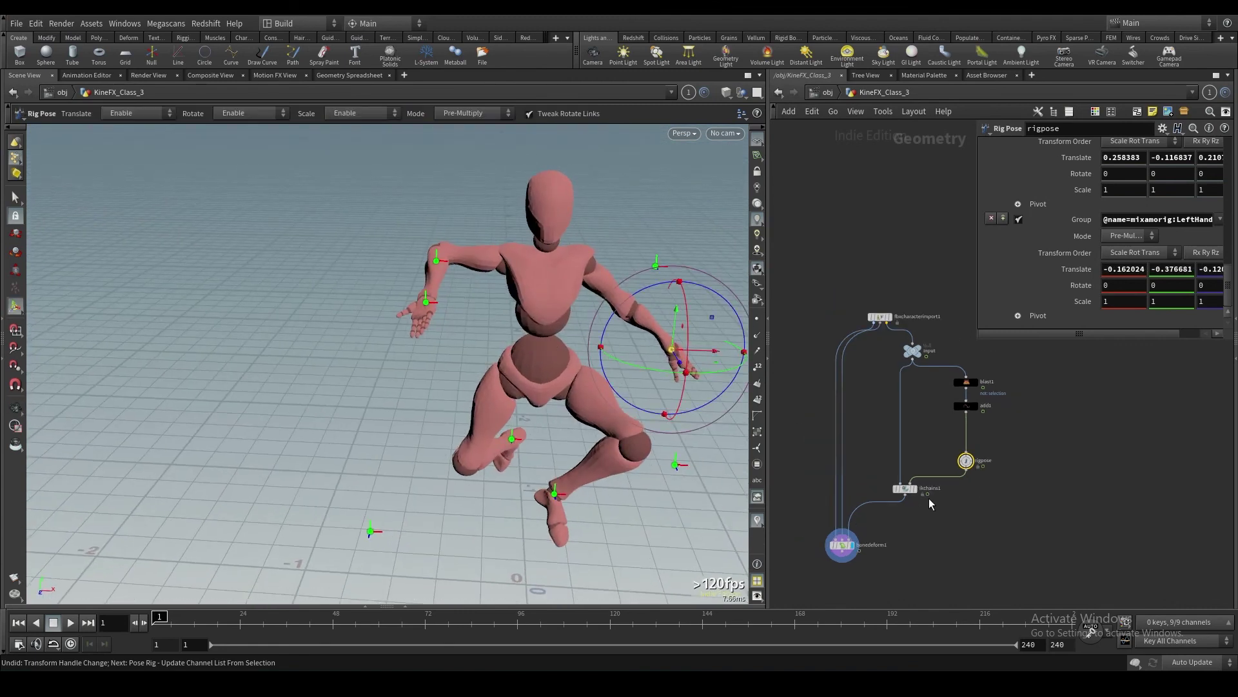